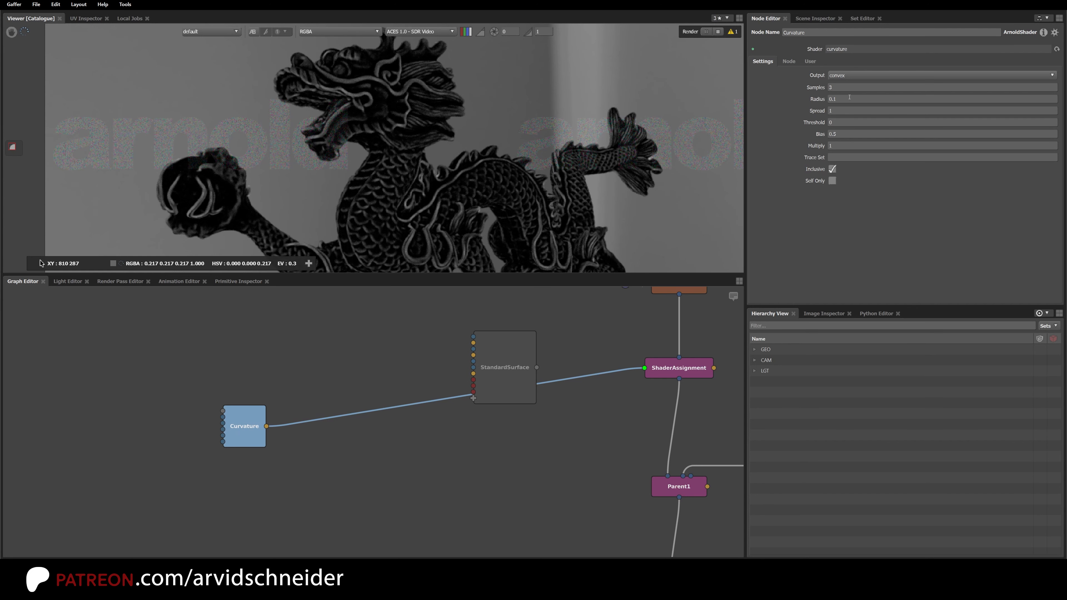
Set the Curvature node's samples to 6 and its multiply value to 3.
double_click(843, 89)
text(6)
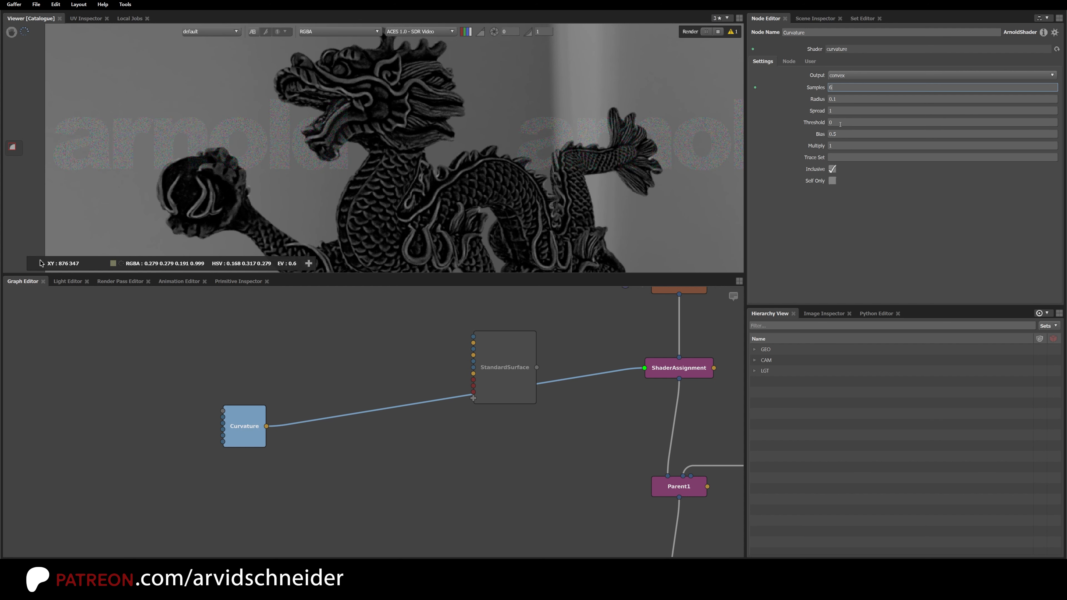
double_click(844, 145)
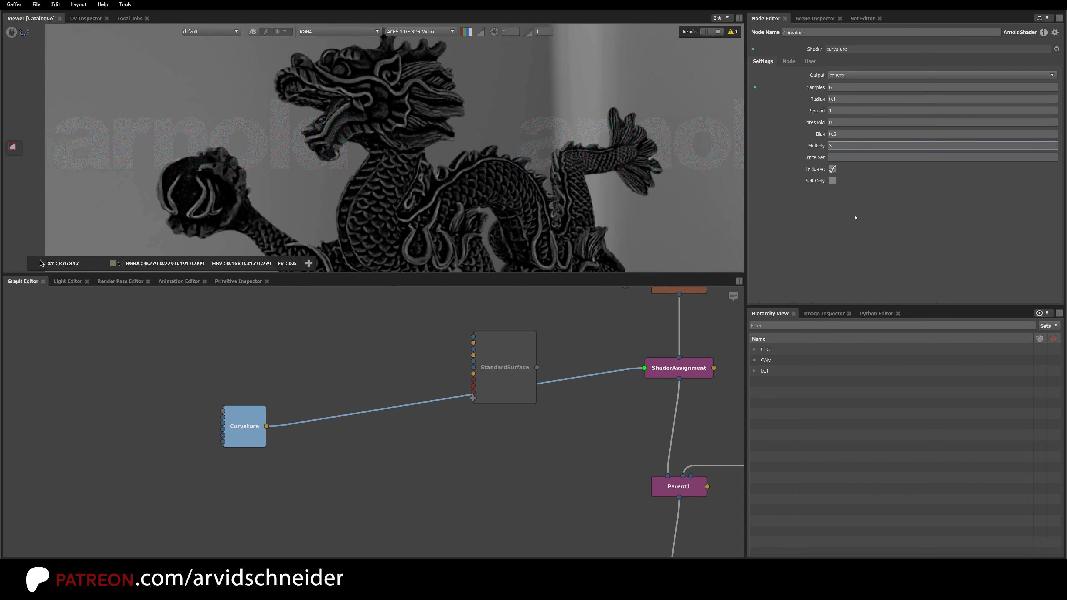
key(Return)
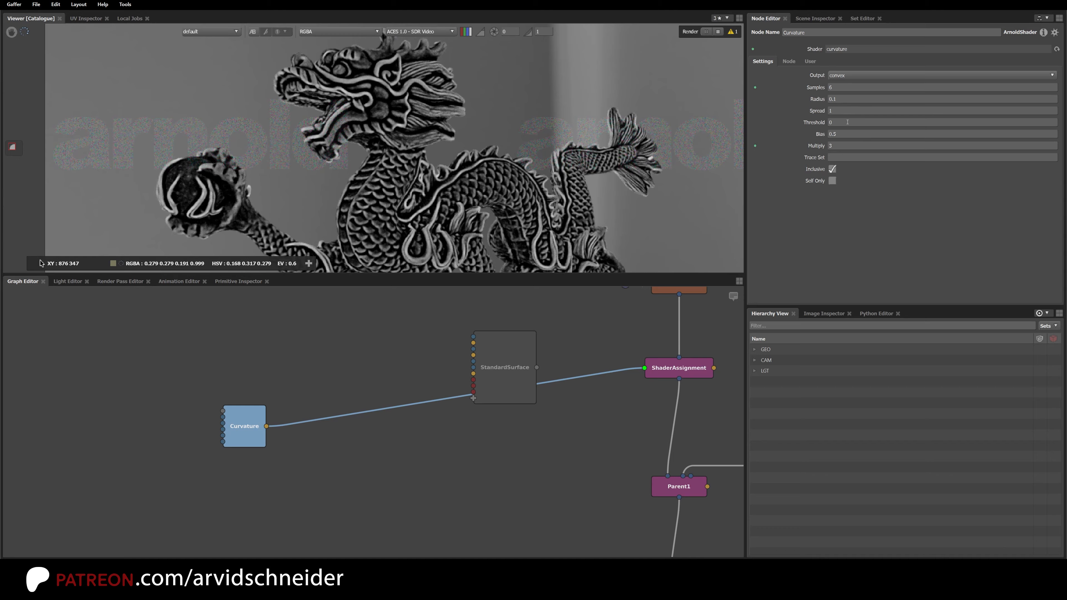
Try several bias values on the Curvature node, settle on 0.7, and frame the whole render.
click(849, 132)
key(Up)
key(Up)
key(Up)
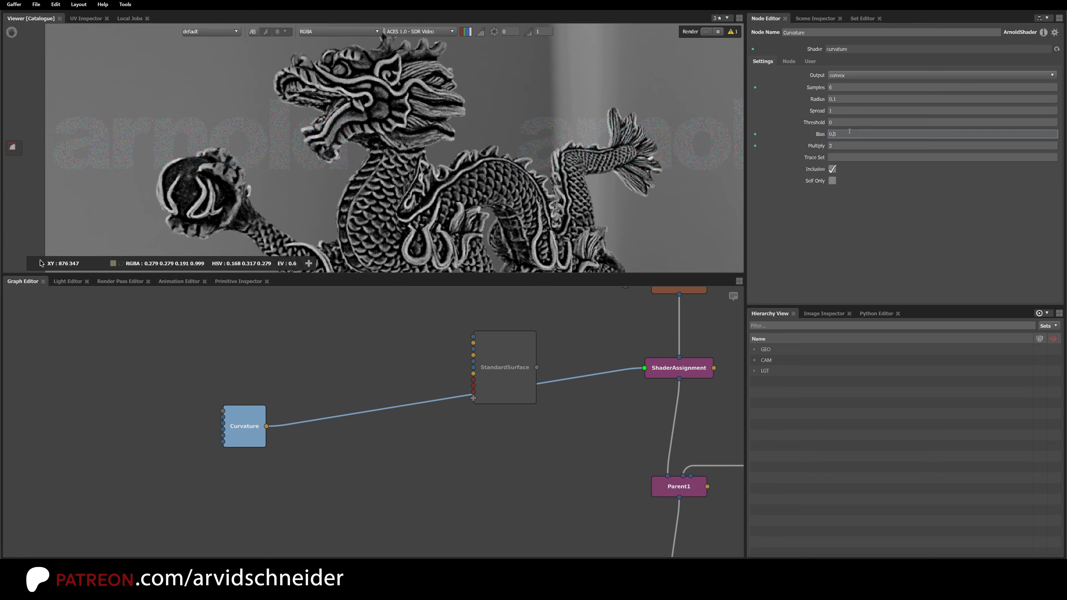
key(Down)
key(Down)
key(Down)
key(Down)
key(Down)
key(Down)
key(Up)
key(Up)
key(Up)
key(Up)
key(Up)
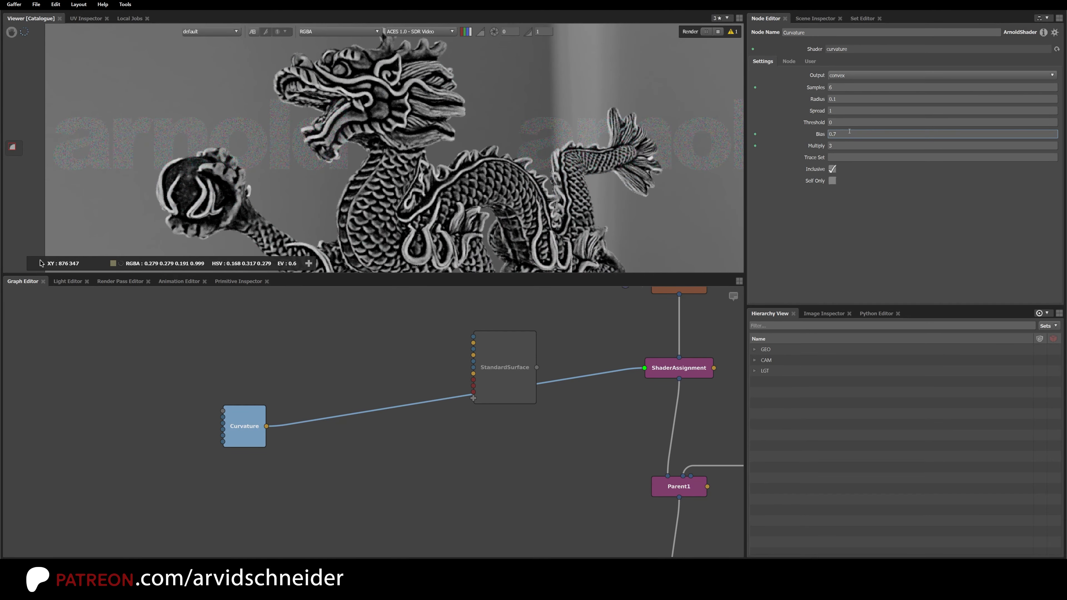
key(f)
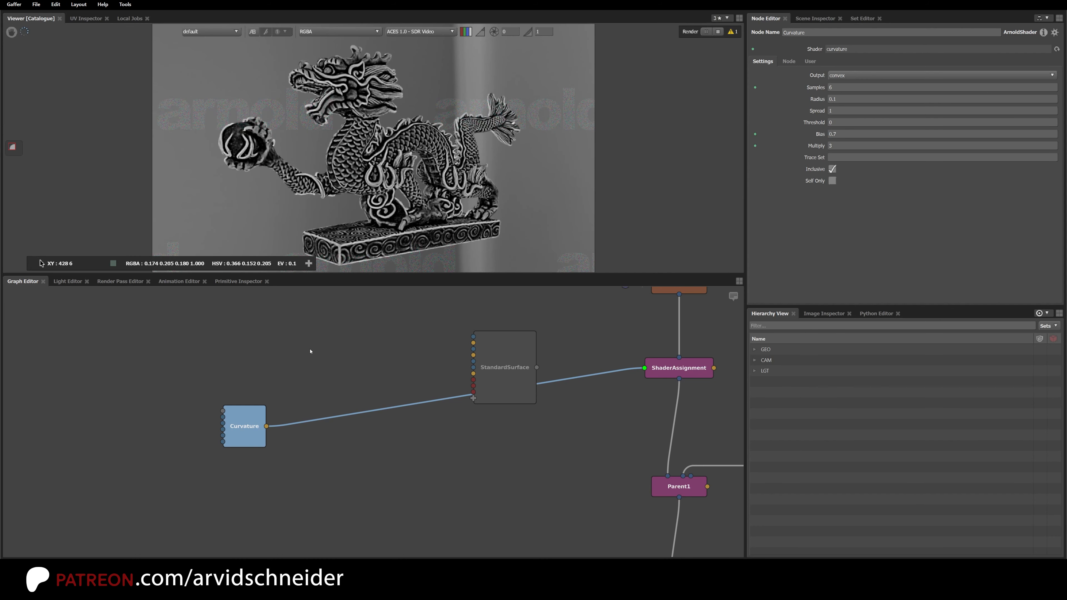
Reconnect StandardSurface to ShaderAssignment in place of Curvature and set its specular roughness to 0.31.
drag(251, 418, 247, 442)
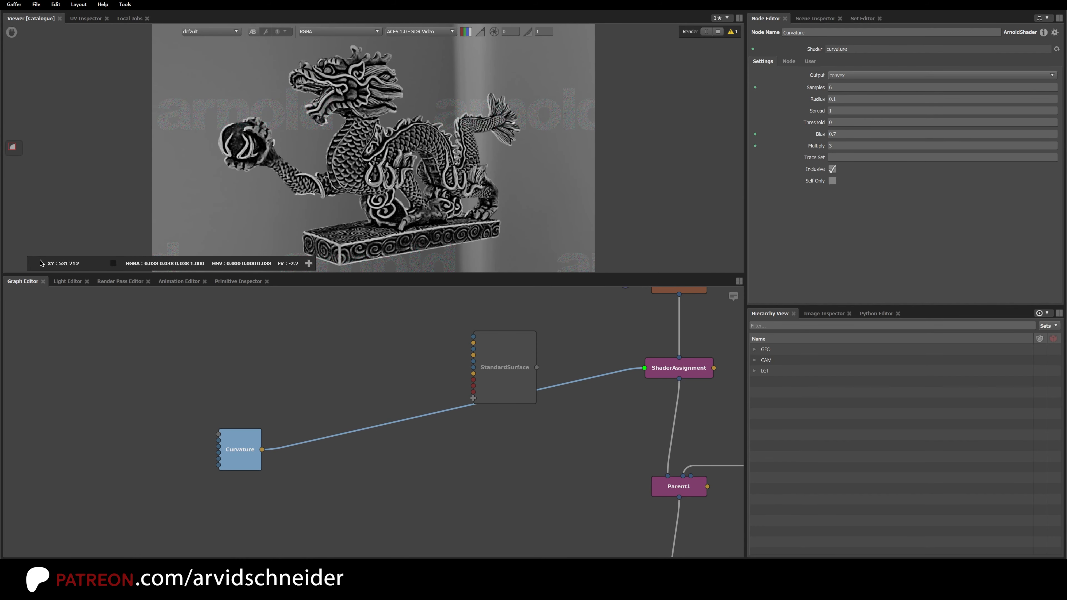
click(479, 364)
drag(449, 359, 645, 368)
scroll(332, 166, up, 2)
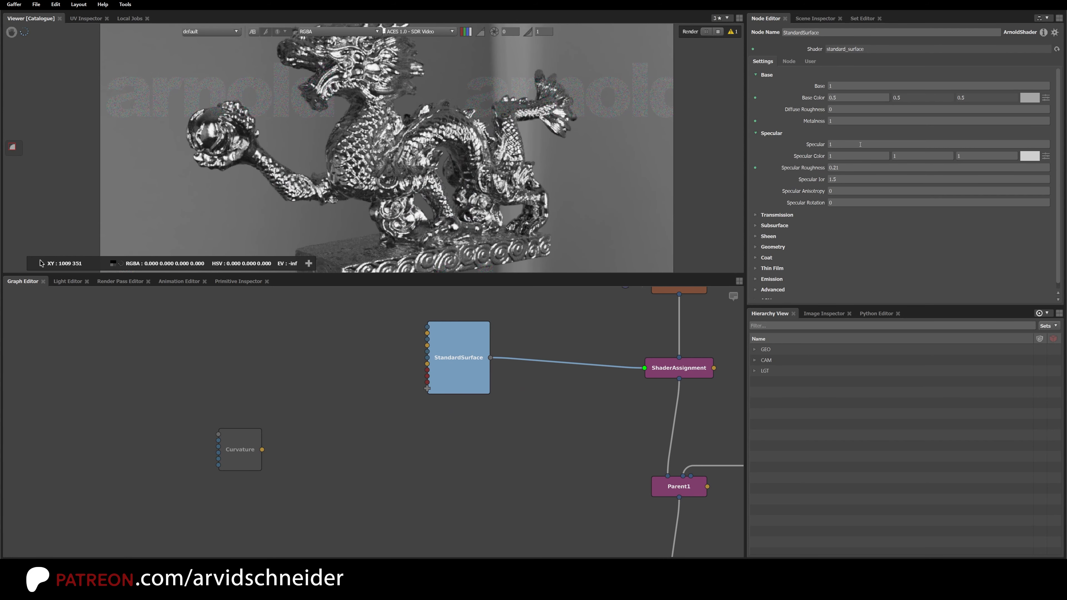
click(850, 168)
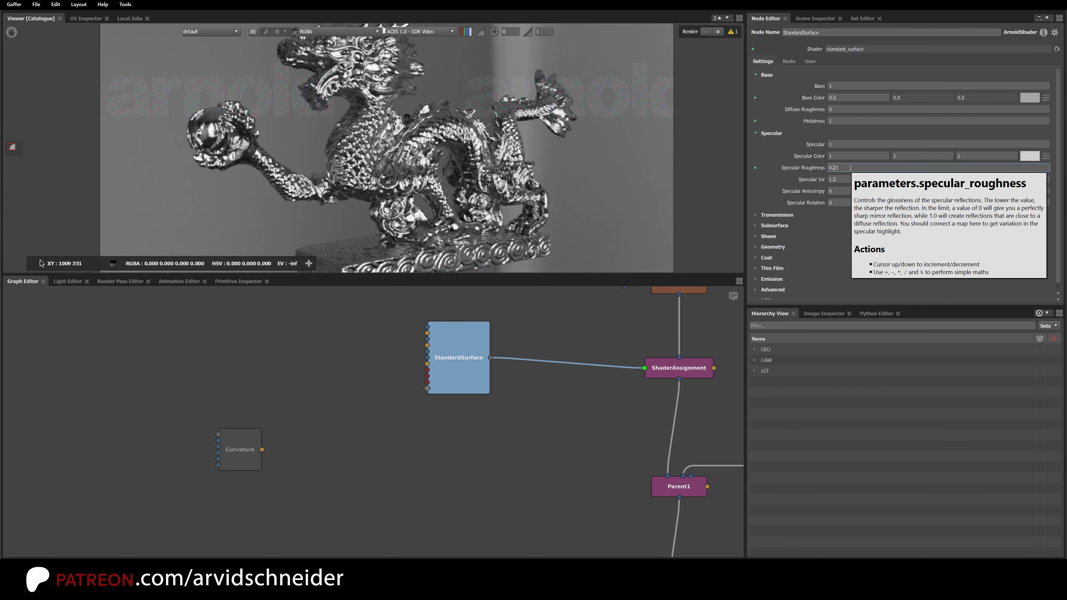
key(Up)
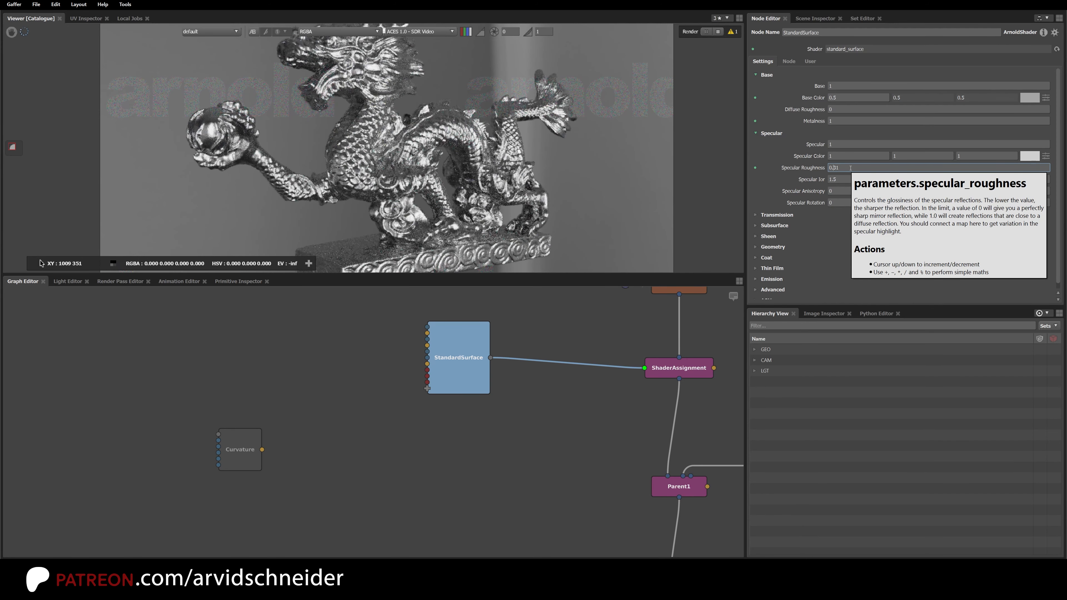
Add an Arnold Range node between the Curvature and StandardSurface nodes.
drag(251, 446, 230, 437)
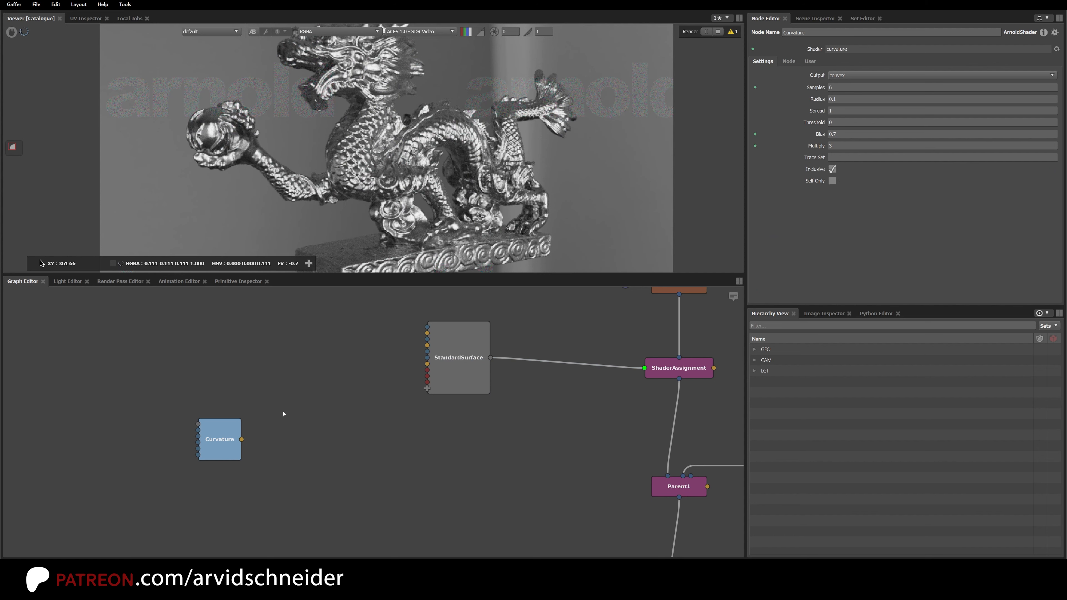
click(287, 395)
key(Tab)
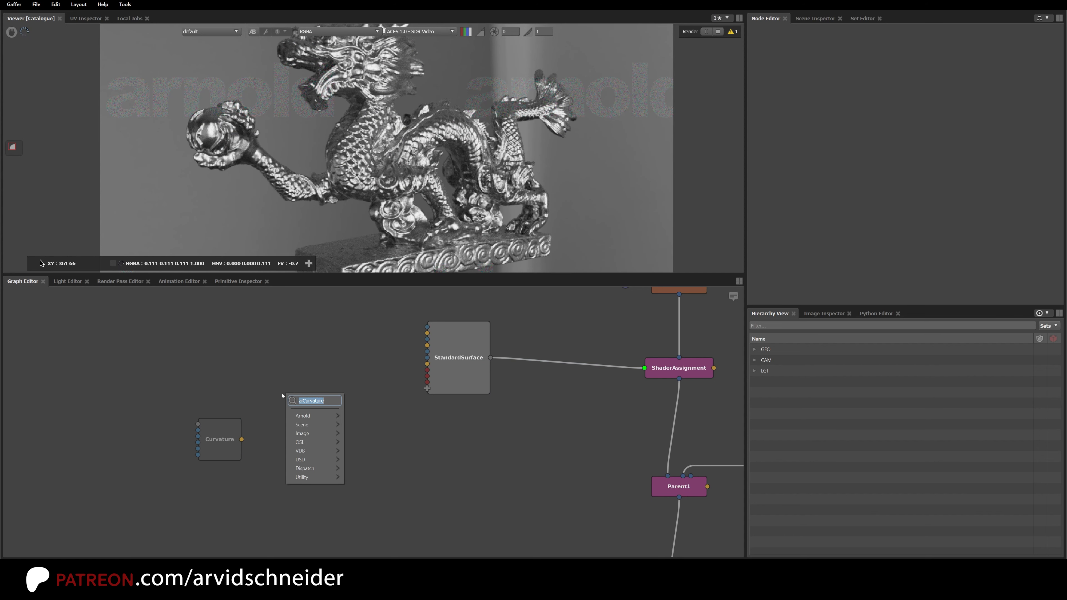
text(ra)
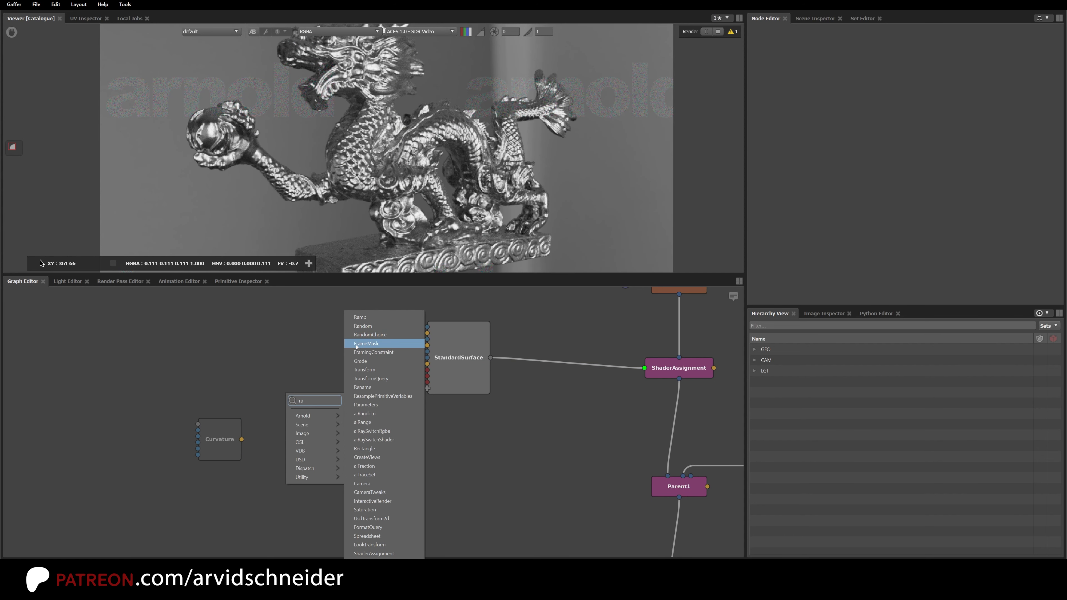
text(nge)
click(362, 403)
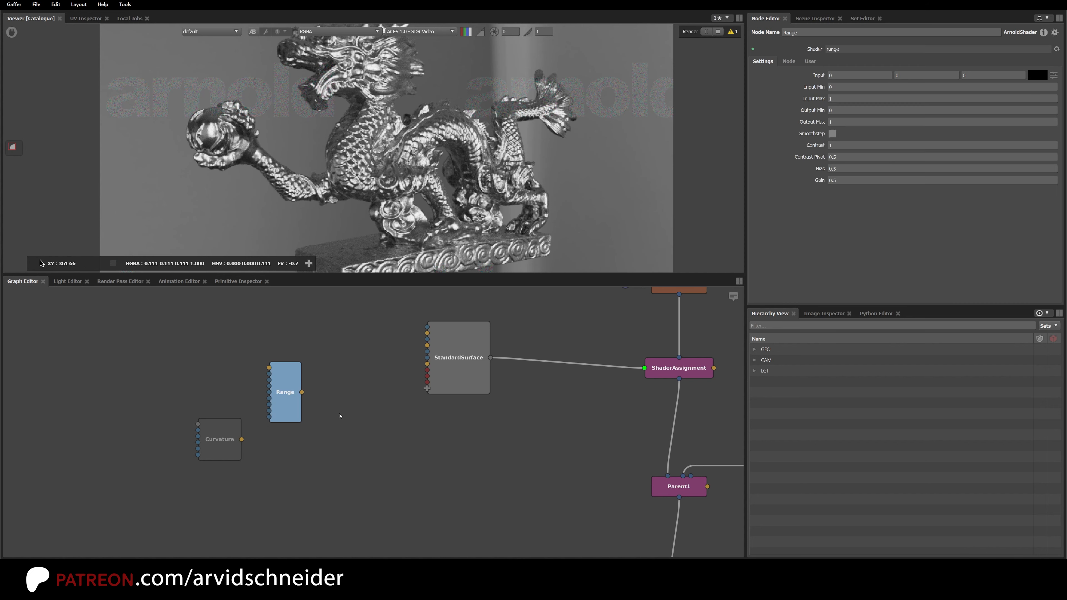
Connect Curvature to the Range input and the Range's r channel to StandardSurface's specular roughness, then line up both nodes.
drag(241, 439, 428, 340)
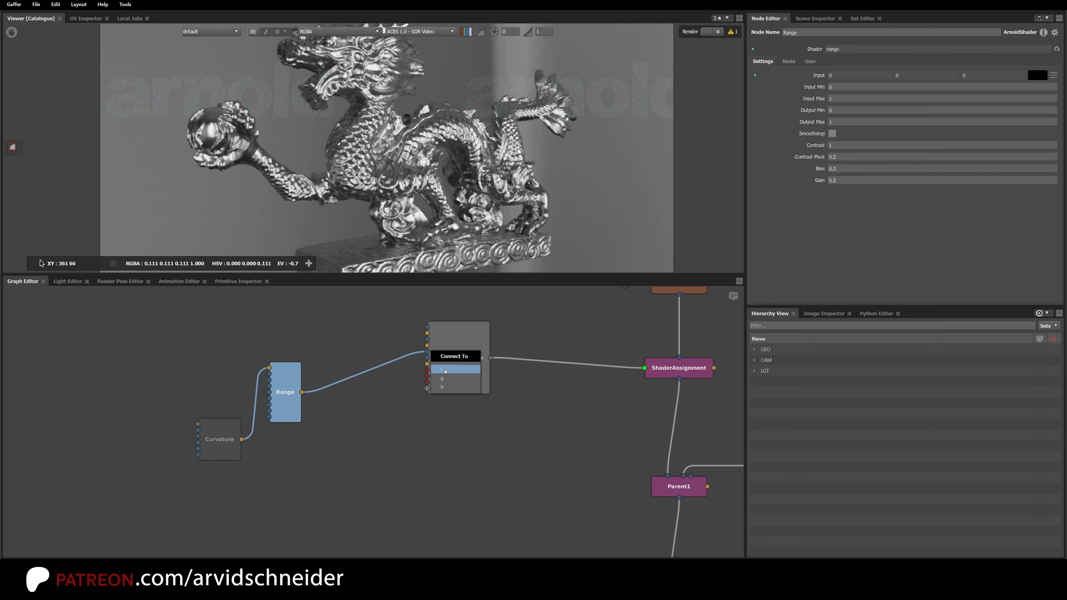
drag(290, 406, 293, 372)
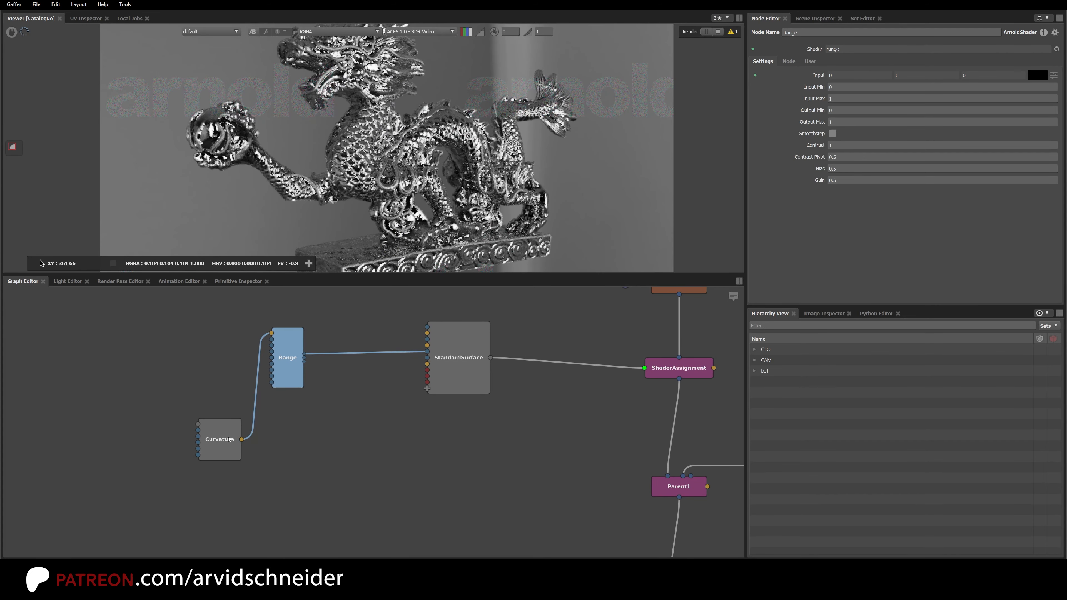
drag(221, 439, 221, 405)
Connect the Range output directly to ShaderAssignment to preview the curvature mask on the dragon.
click(288, 359)
scroll(439, 169, up, 5)
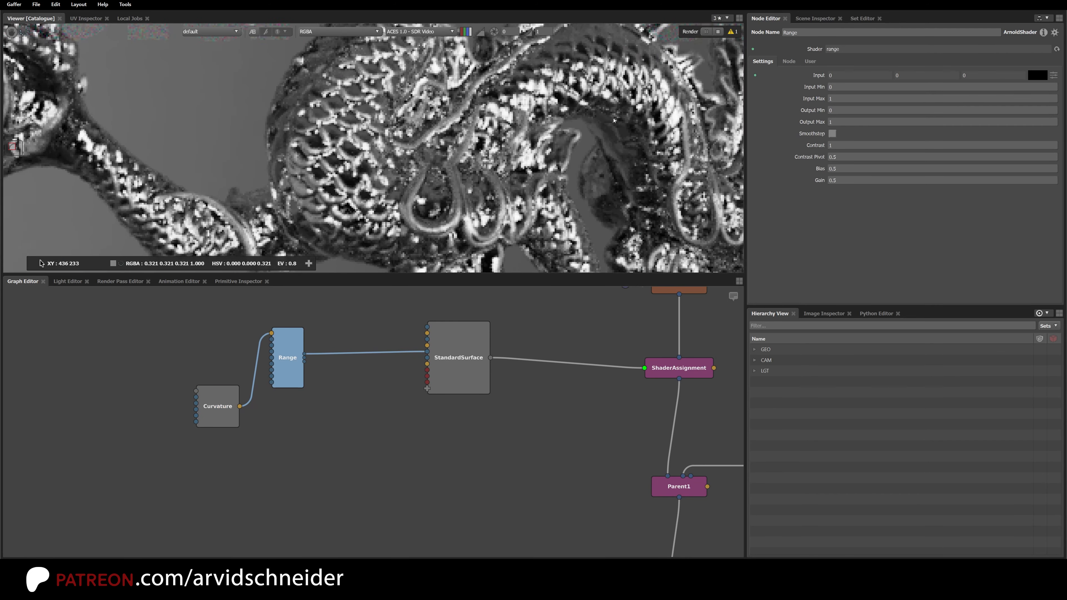
scroll(439, 170, down, 3)
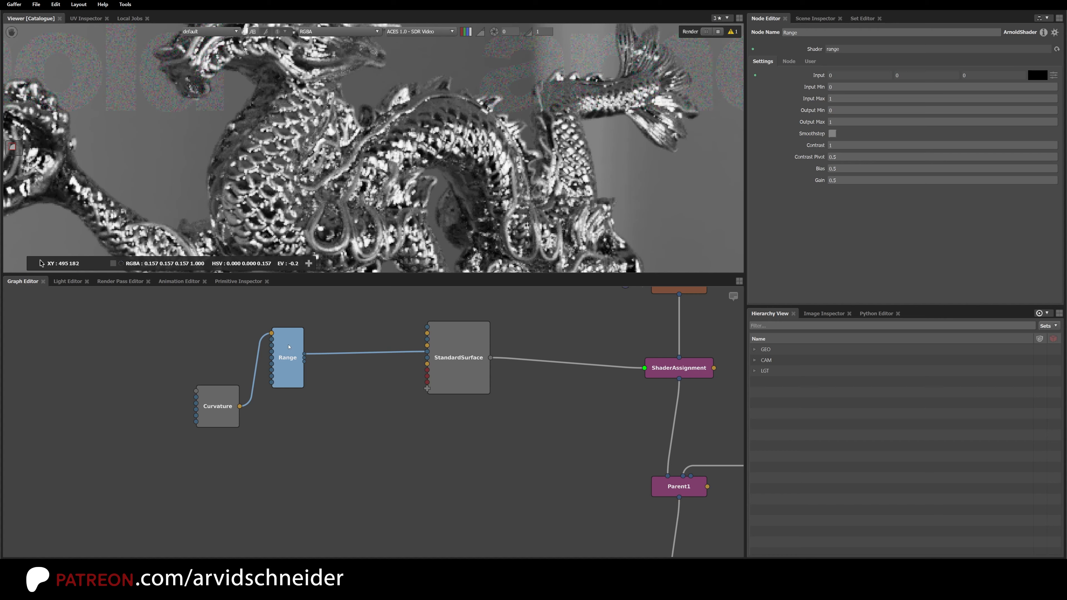
drag(304, 358, 427, 363)
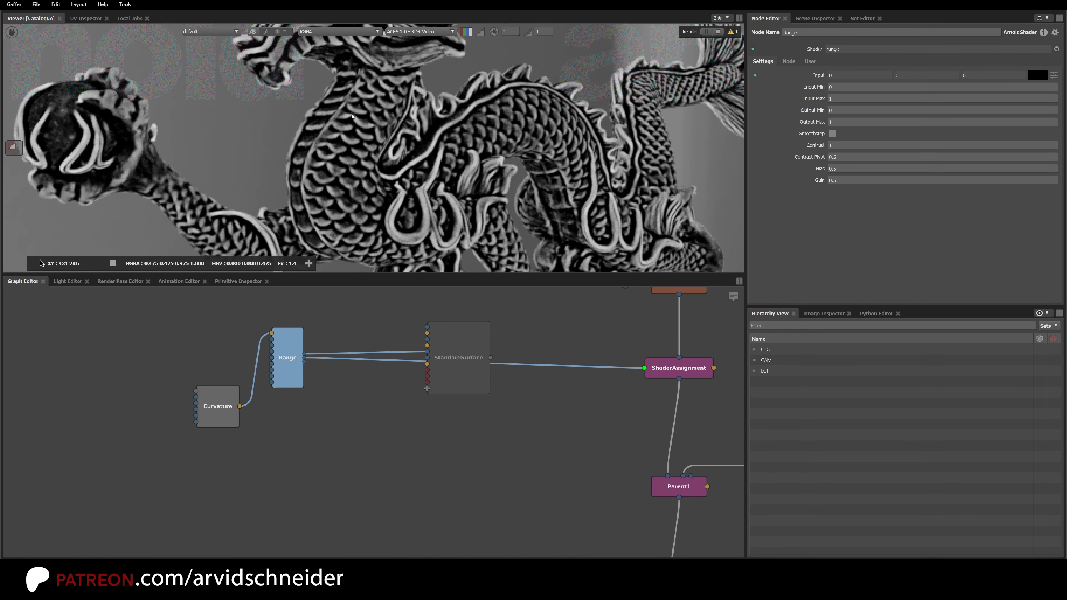
Enable Smoothstep on the Range node and set its output min to 0.2 and output max to 0.65.
click(833, 133)
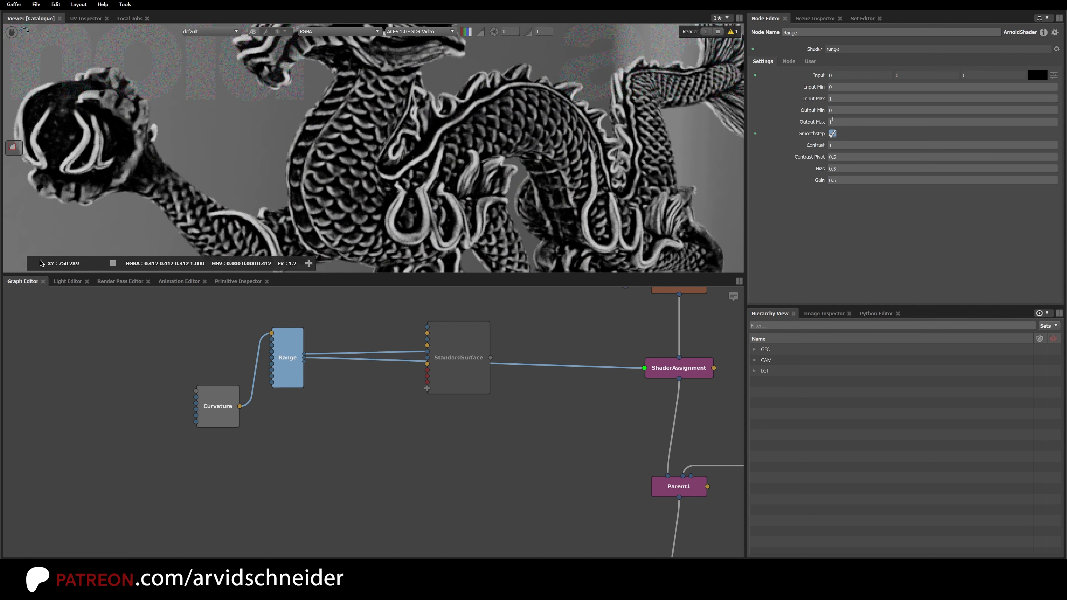
click(831, 111)
text(0.2)
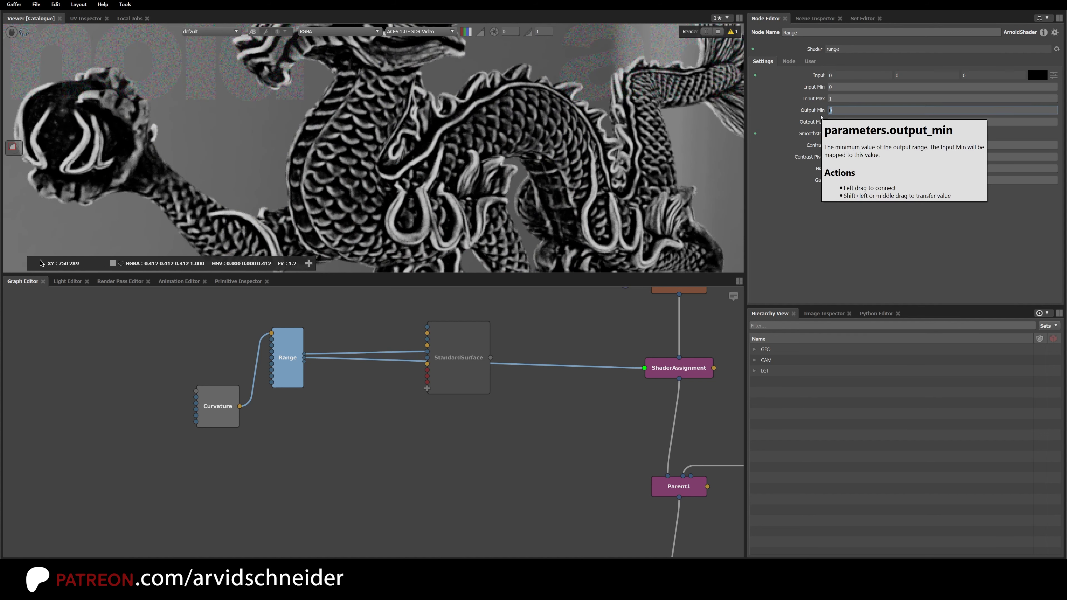
key(Return)
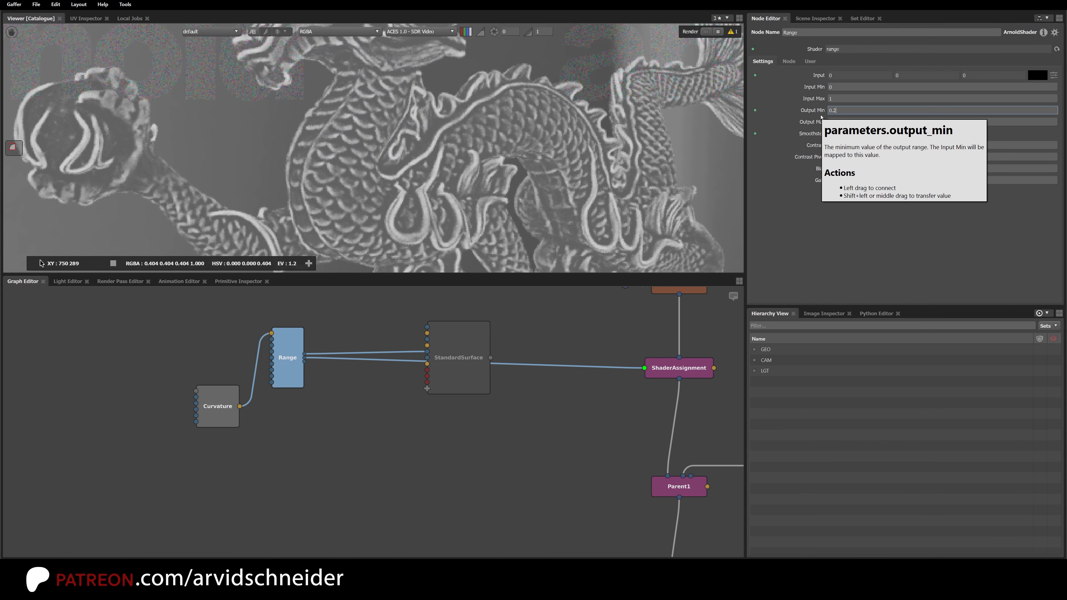
click(847, 123)
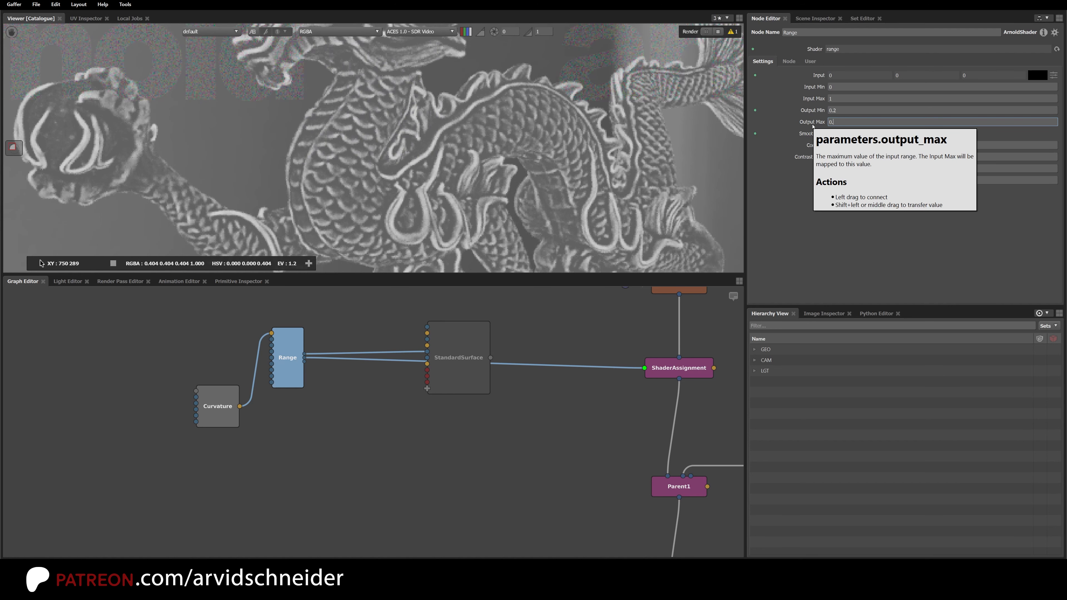
text(0.65)
key(Return)
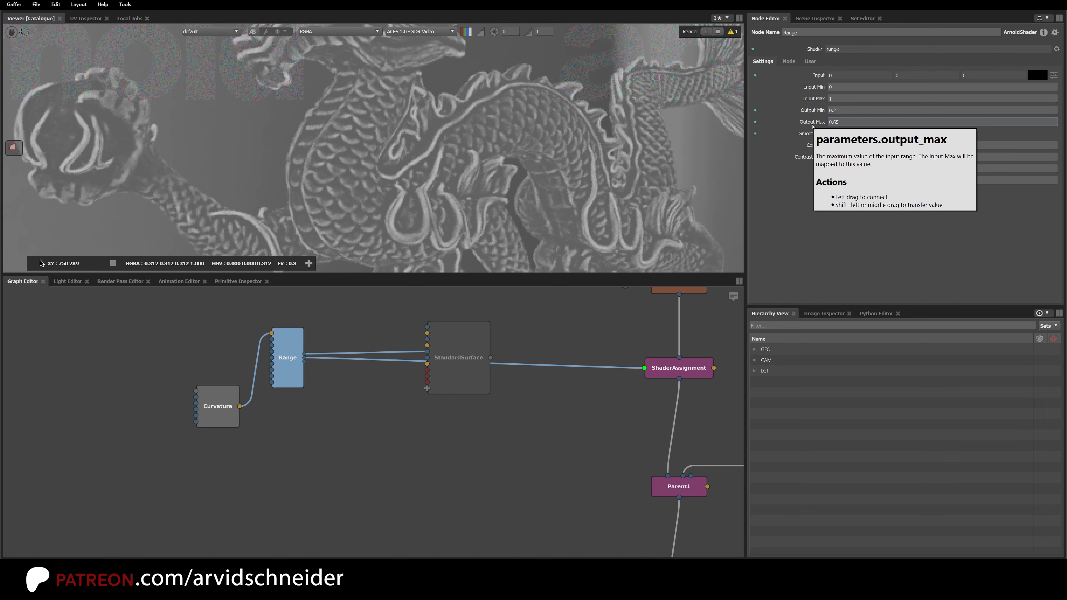
Reconnect StandardSurface to ShaderAssignment in place of Range and inspect the roughness variation on the dragon.
mouse_move(403, 130)
middle_down()
mouse_move(391, 230)
mouse_move(426, 92)
mouse_move(407, 136)
middle_up()
scroll(431, 97, down, 5)
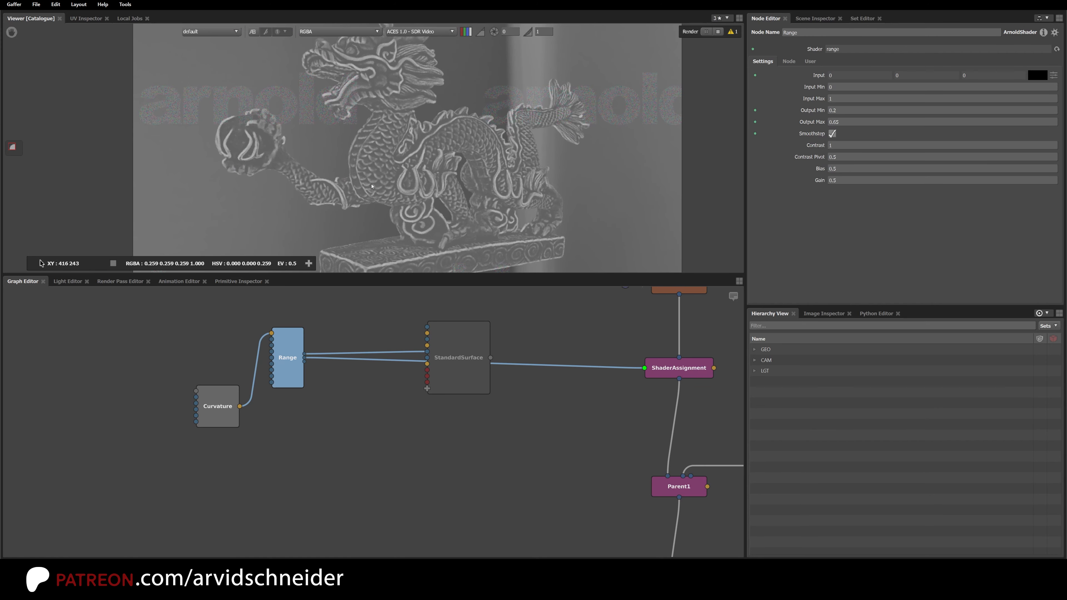
click(458, 361)
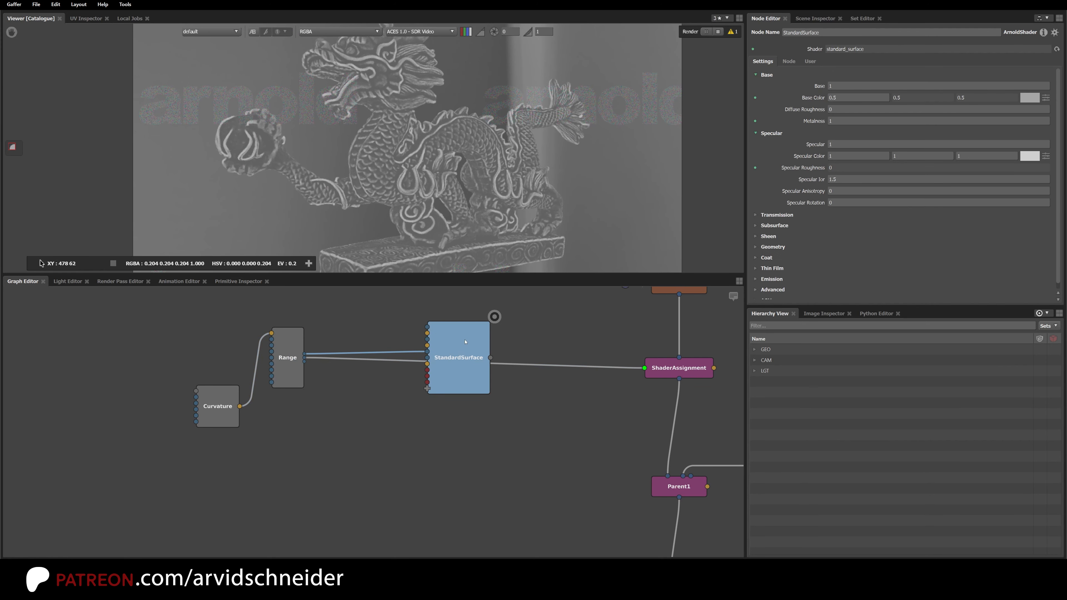
key(ctrl+z)
scroll(361, 193, down, 1)
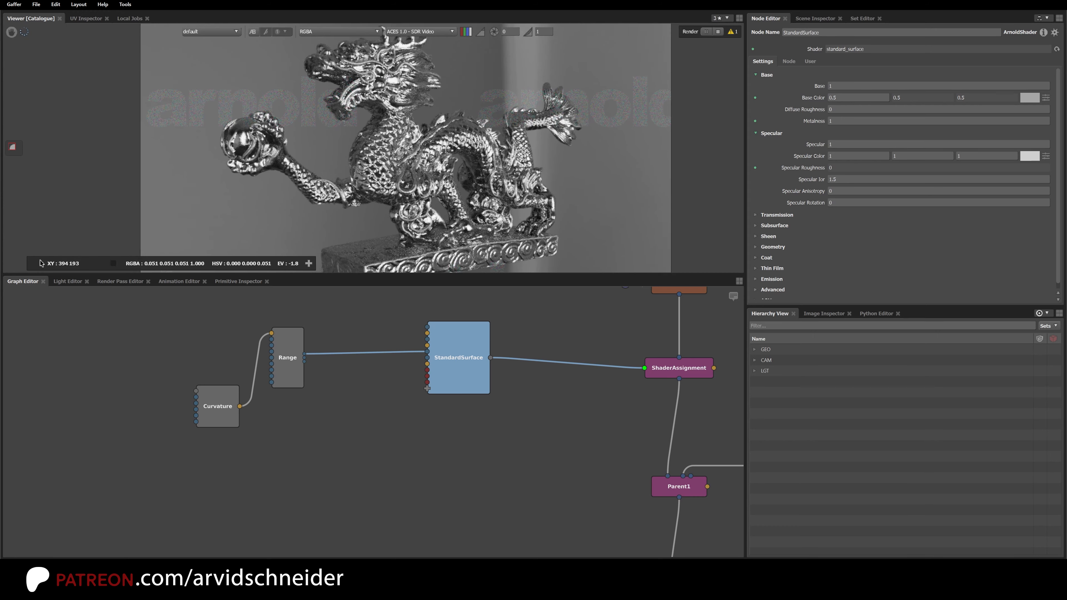
scroll(368, 185, up, 2)
scroll(416, 143, up, 2)
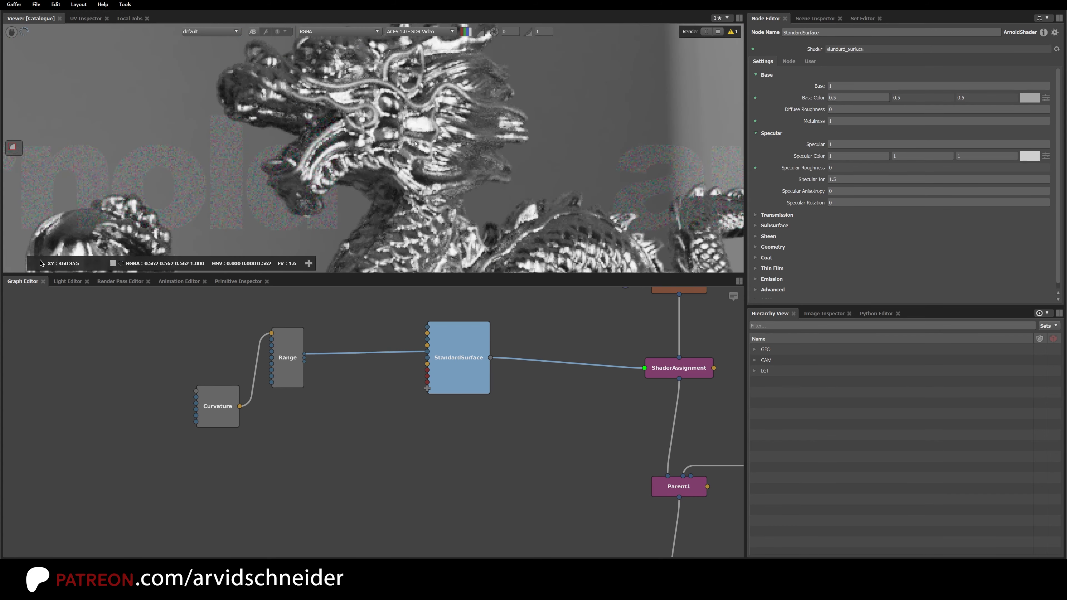
middle_drag(414, 177, 365, 41)
scroll(365, 46, down, 2)
Move the Range and Curvature nodes together down and away from StandardSurface to free up graph space.
middle_drag(265, 336, 267, 380)
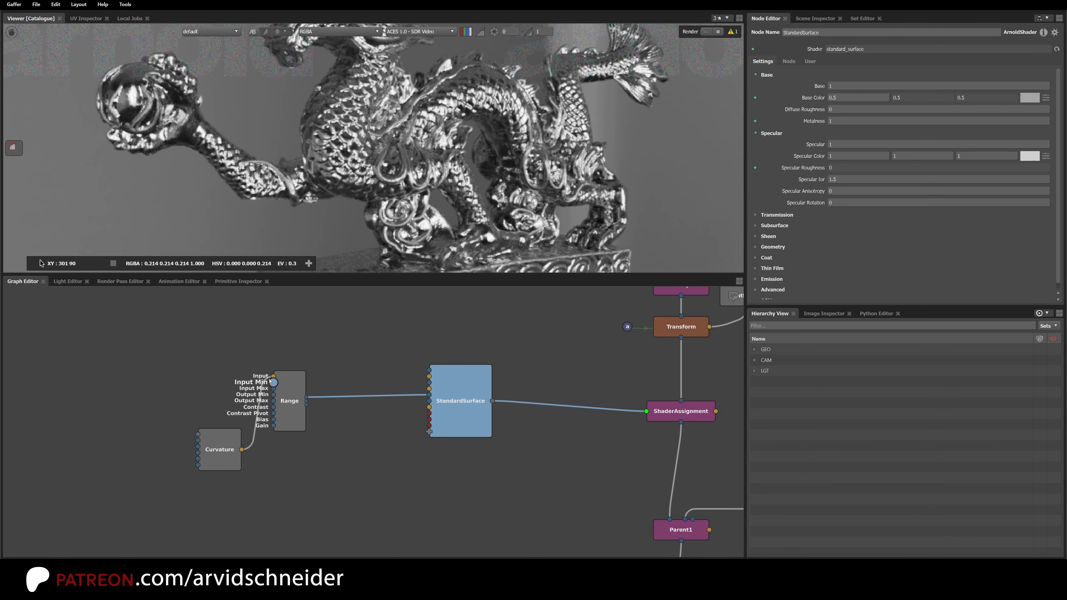
drag(144, 333, 330, 489)
drag(292, 398, 204, 445)
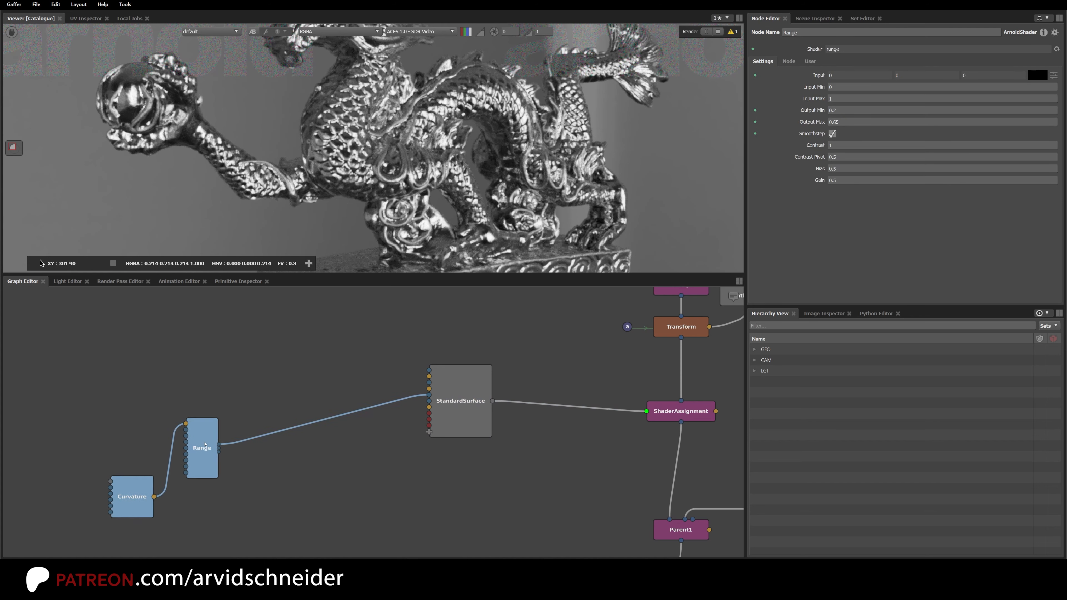
Add an Arnold CellNoise node and place it above the Range node.
click(234, 386)
key(Tab)
text(cell)
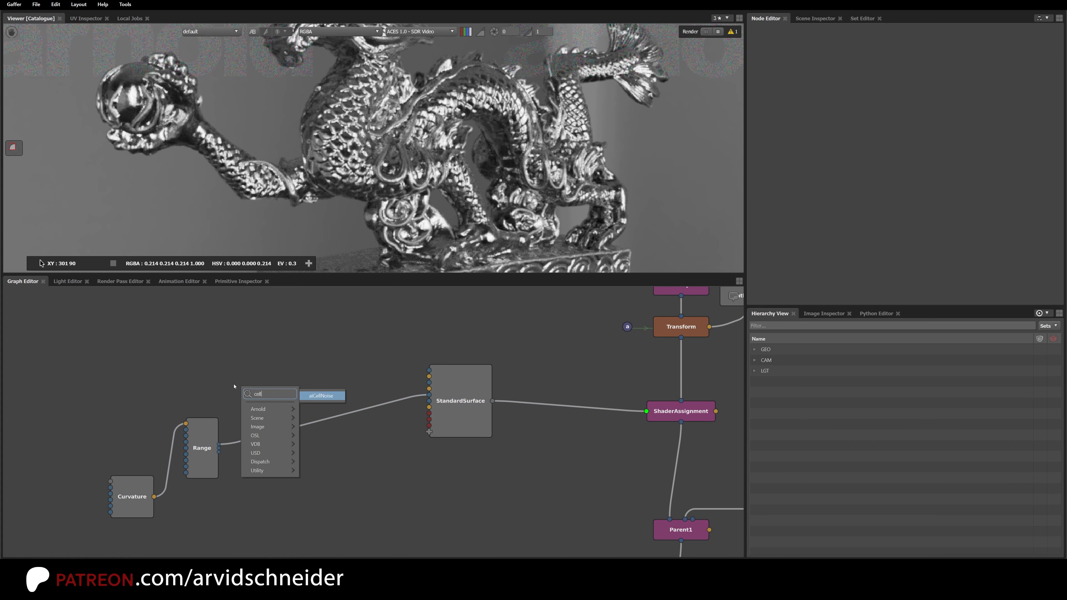
key(Return)
drag(235, 385, 213, 374)
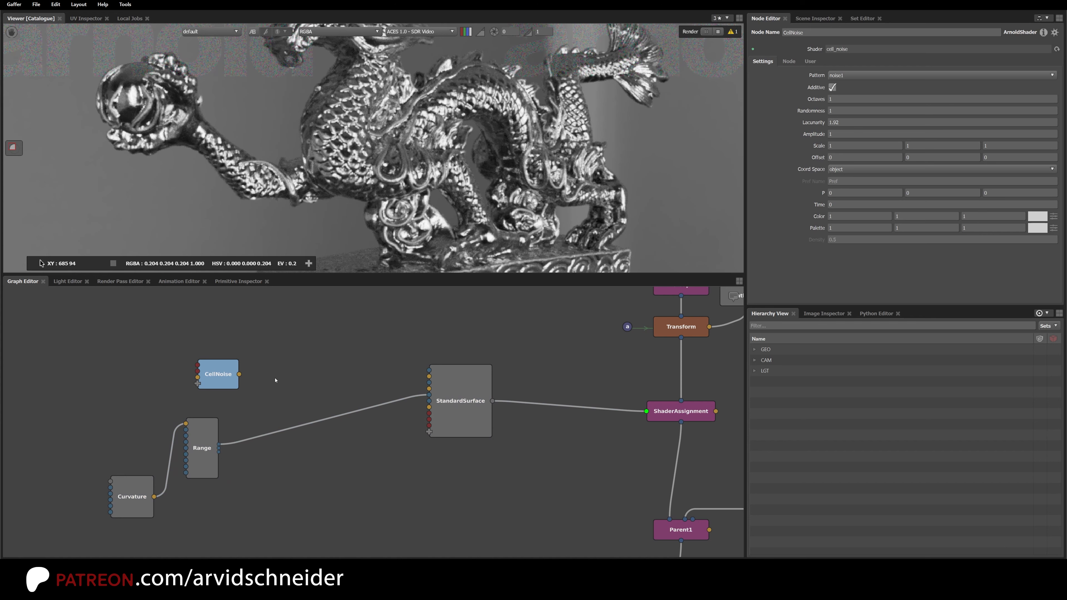
Add an Arnold Bump2d node fed by CellNoise and place it between CellNoise and StandardSurface.
key(Tab)
text(bum)
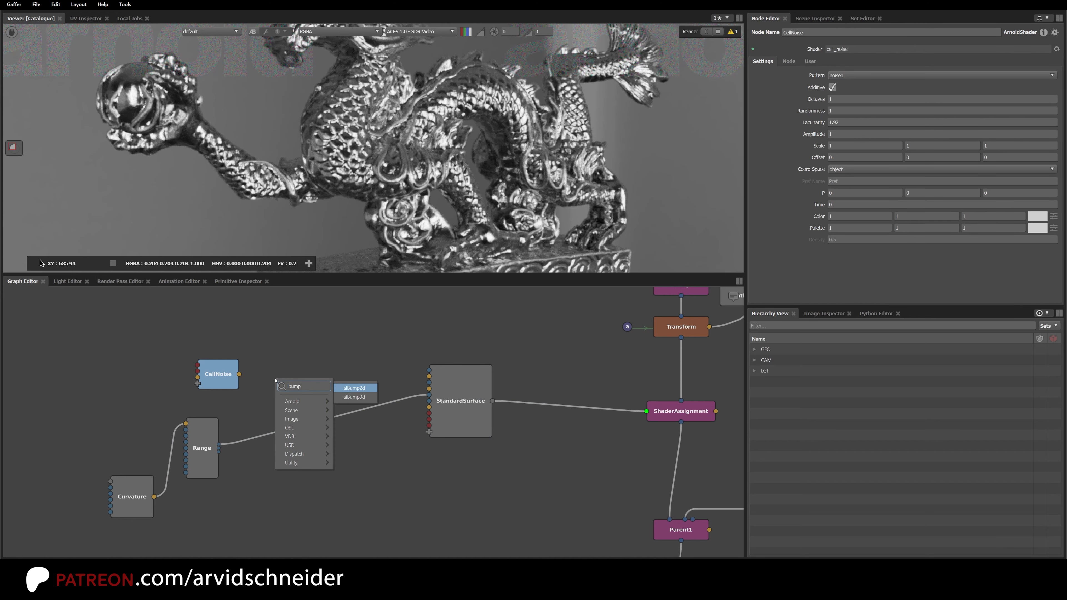
key(Return)
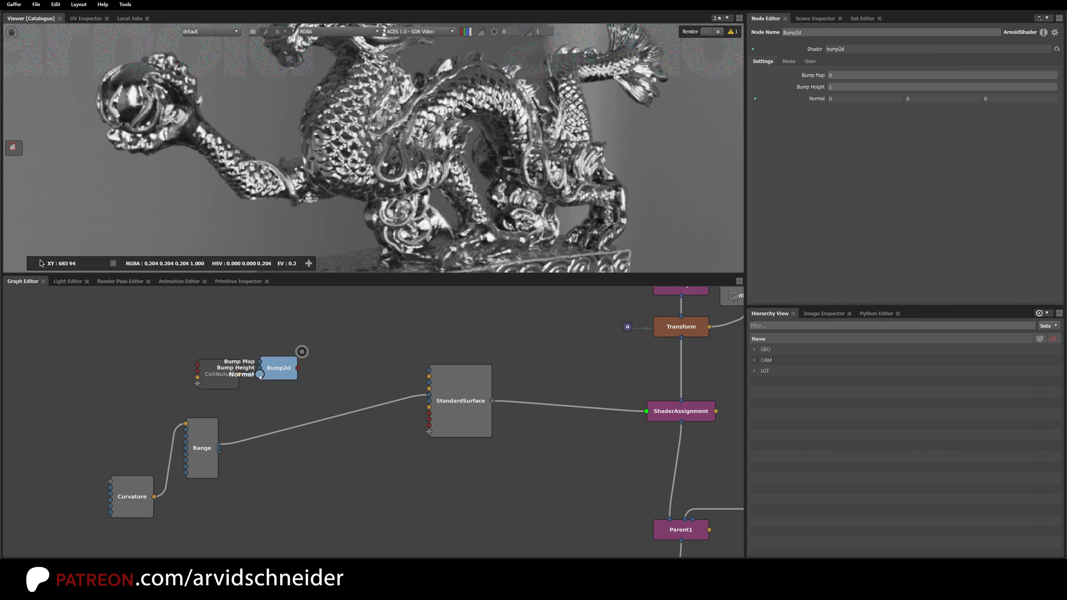
drag(261, 375, 287, 374)
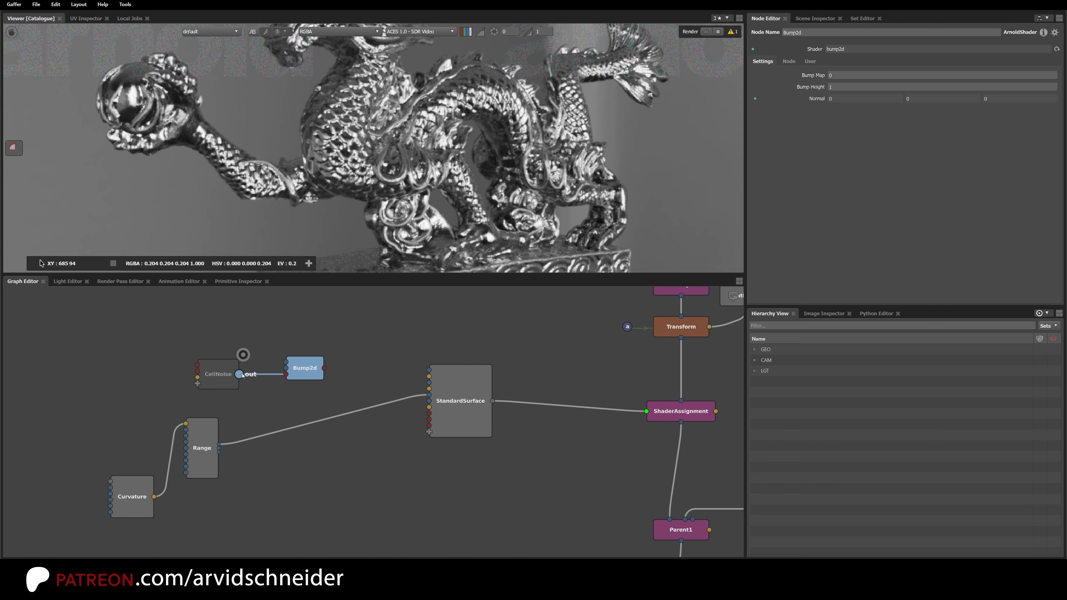
Move the CellNoise connection to Bump2d's Bump Map input and connect Bump2d to StandardSurface's Normal input.
click(223, 381)
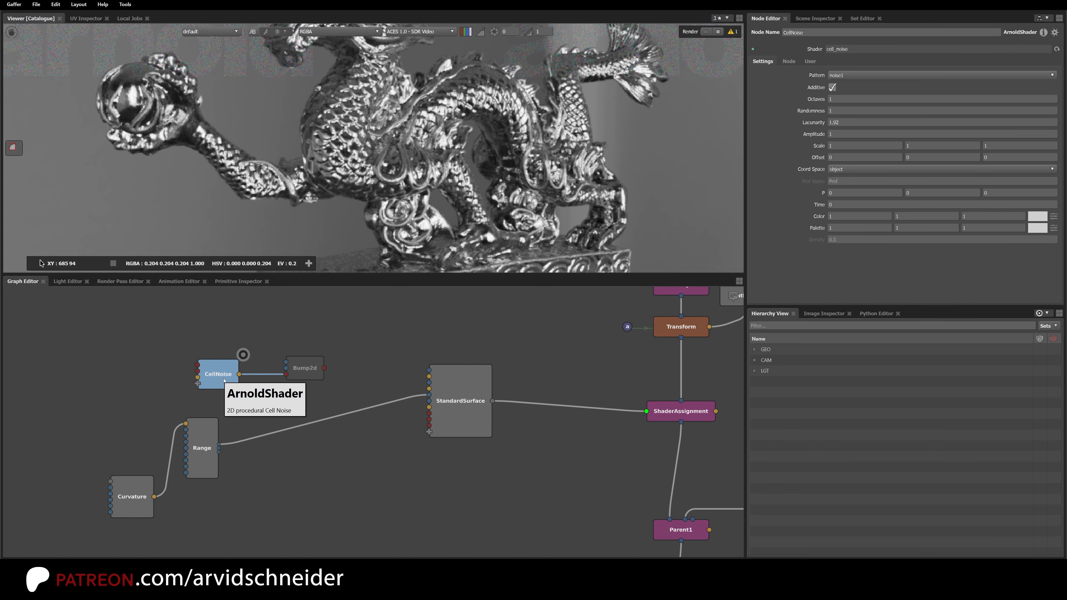
mouse_move(286, 374)
mouse_down()
mouse_move(265, 387)
mouse_move(286, 362)
mouse_up()
click(312, 379)
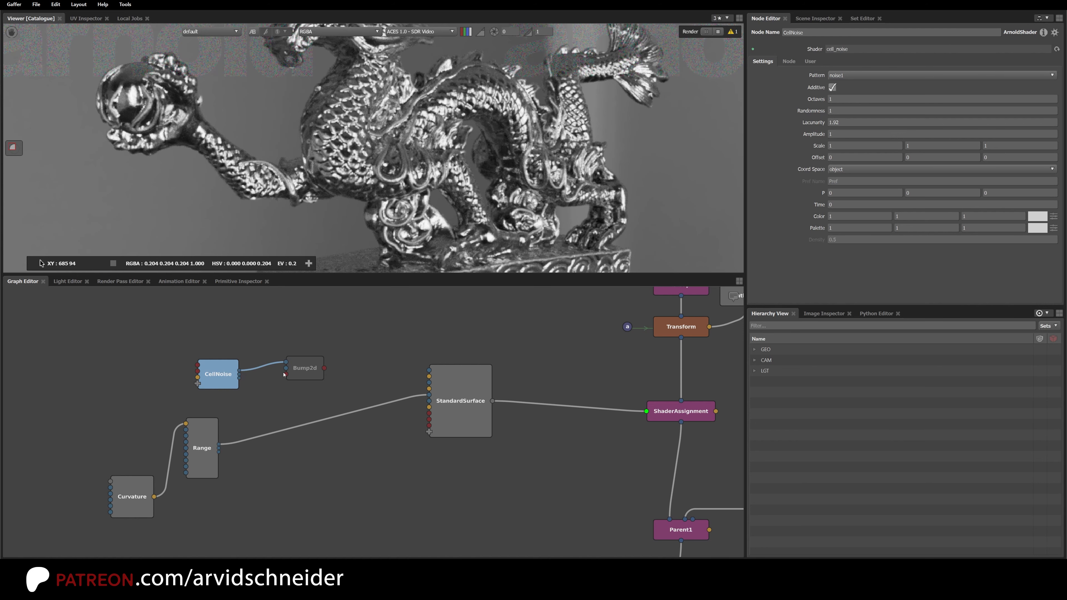
click(313, 378)
drag(329, 378, 429, 413)
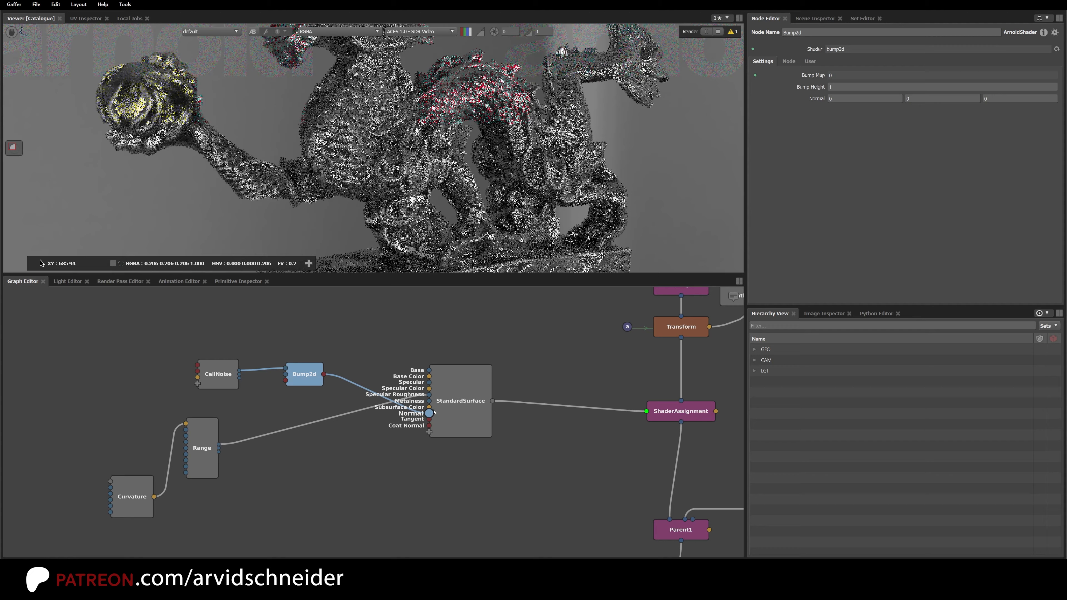
scroll(347, 184, up, 2)
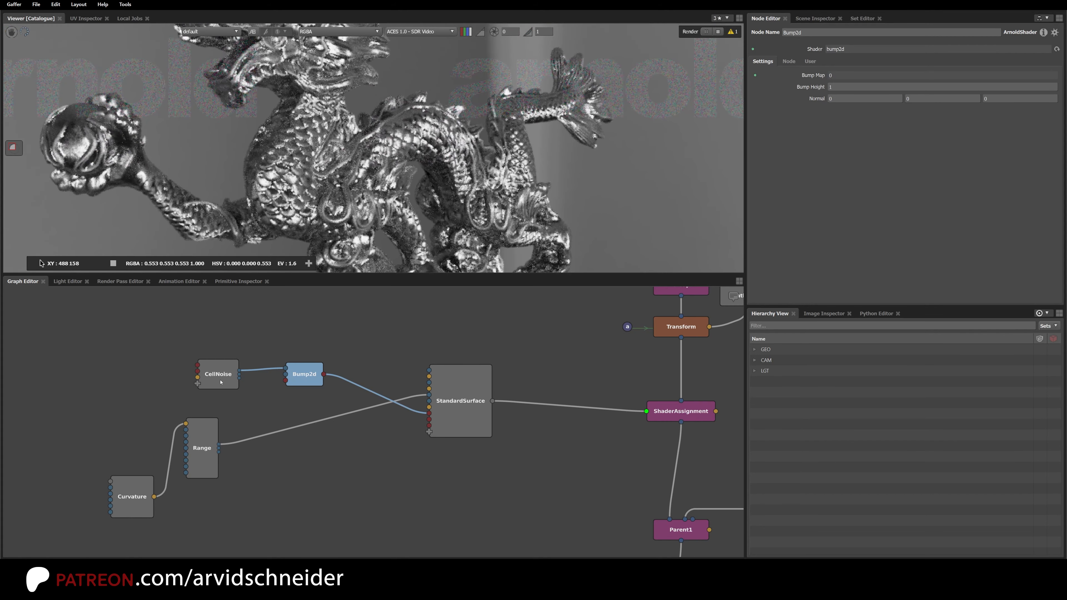
Preview CellNoise through ShaderAssignment and set its Scale to 15 on all three axes.
drag(223, 380, 222, 379)
key(s)
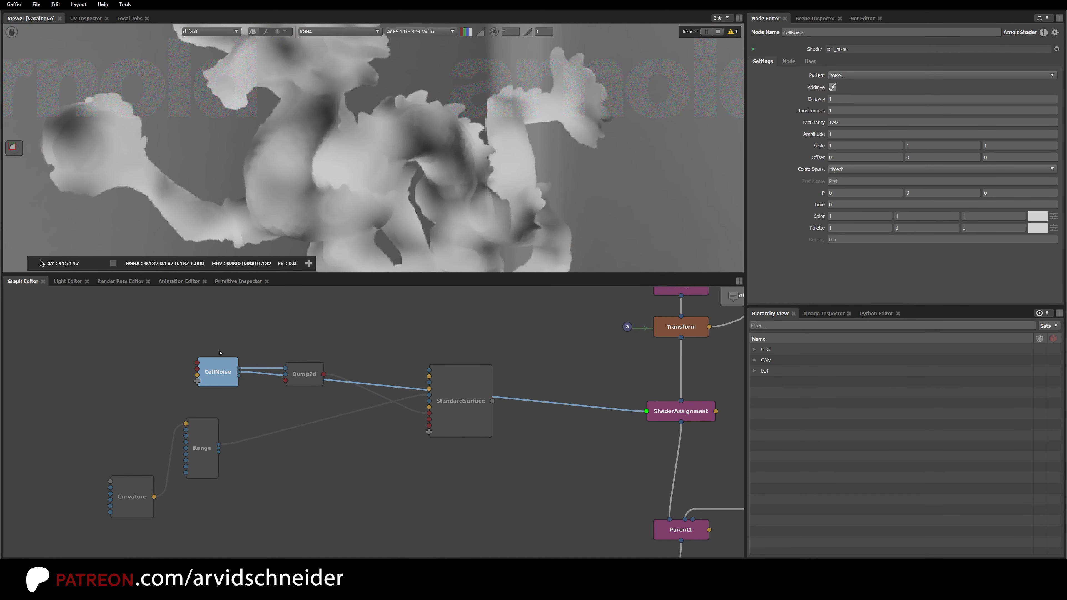
click(842, 147)
text(5)
key(Return)
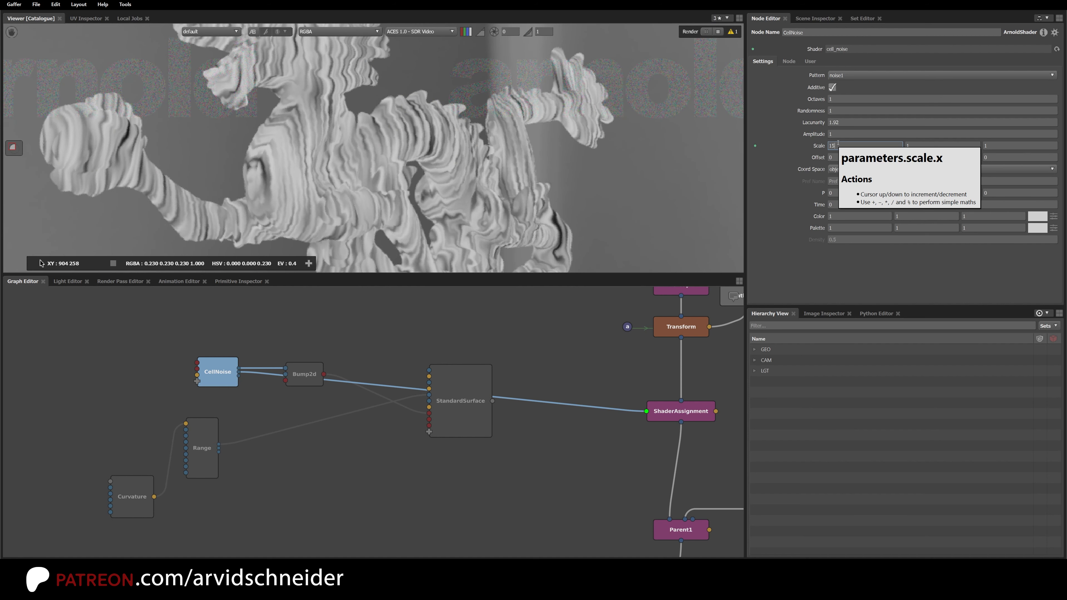
key(ctrl+g)
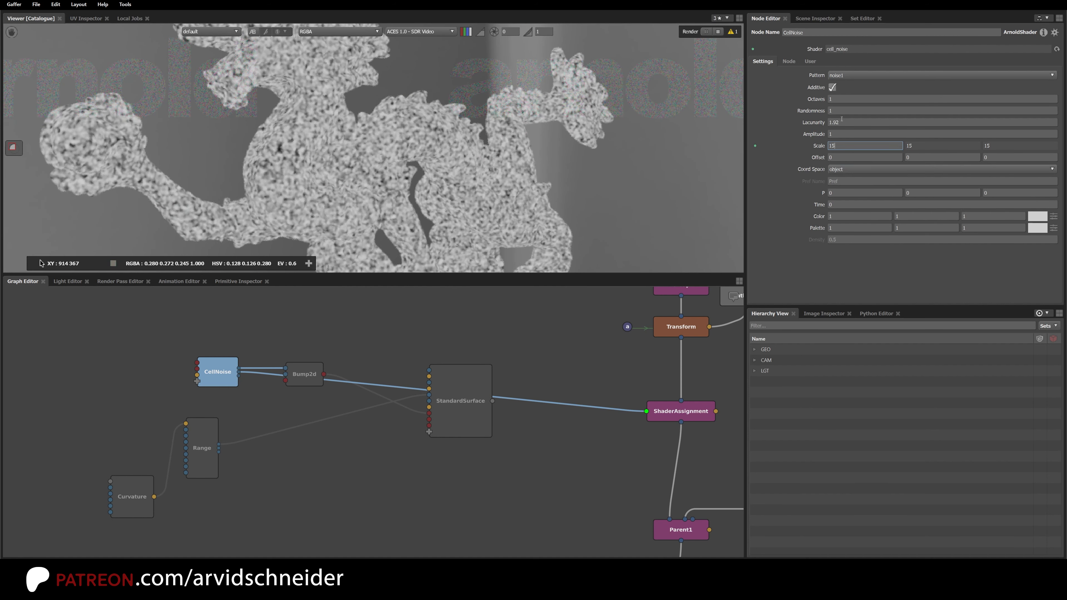
Raise the CellNoise Octaves to 2 and reconnect StandardSurface to ShaderAssignment.
click(841, 99)
key(Up)
click(840, 111)
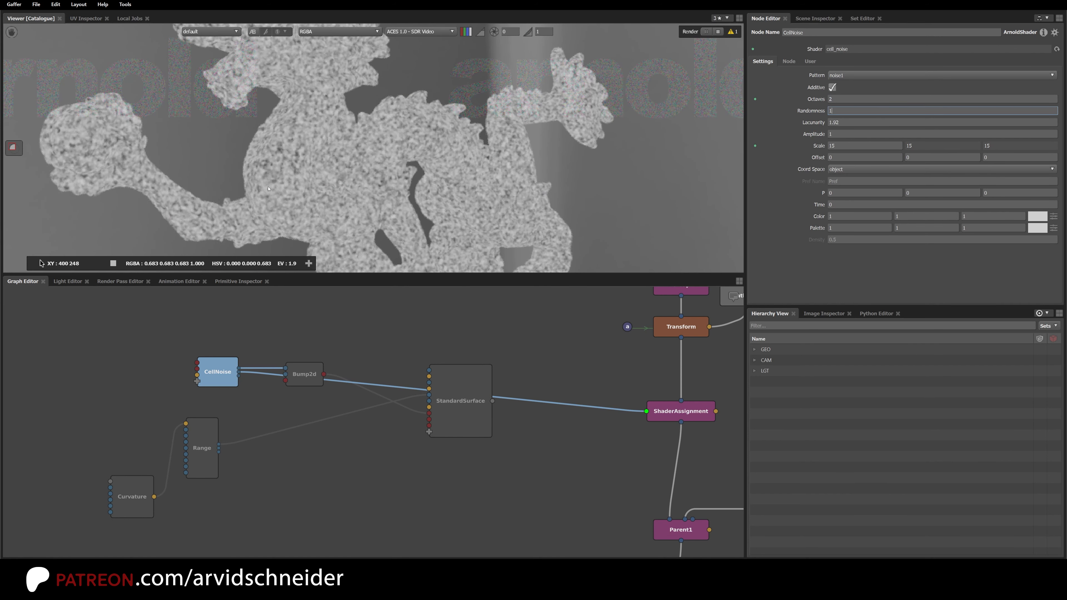
click(460, 381)
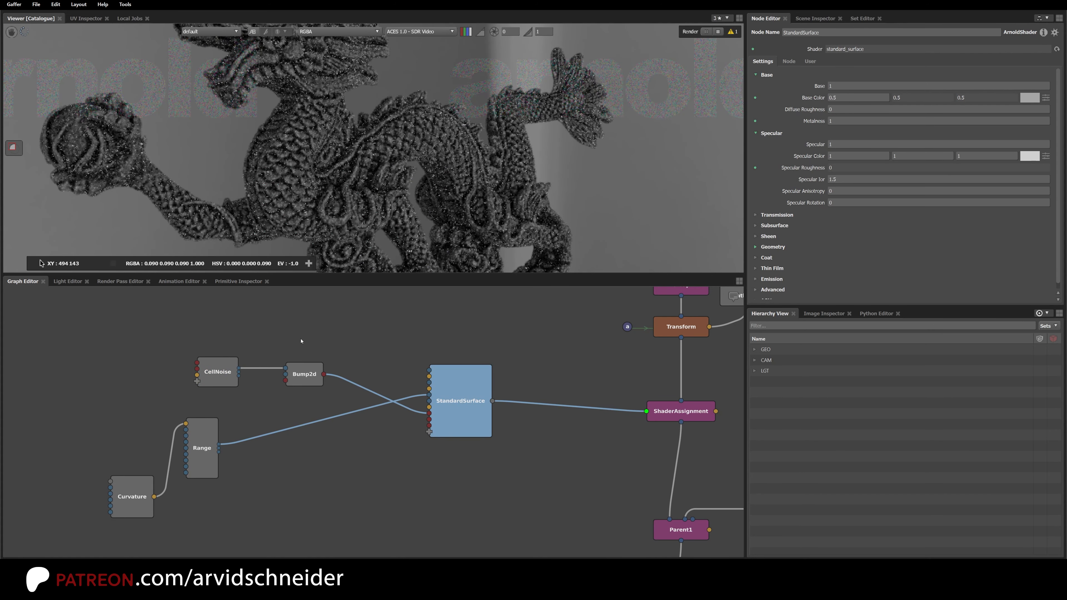
Set the Bump2d Bump Height to 0.1 and check the bump on the dragon's head and body.
middle_drag(301, 341, 333, 331)
click(336, 367)
click(852, 86)
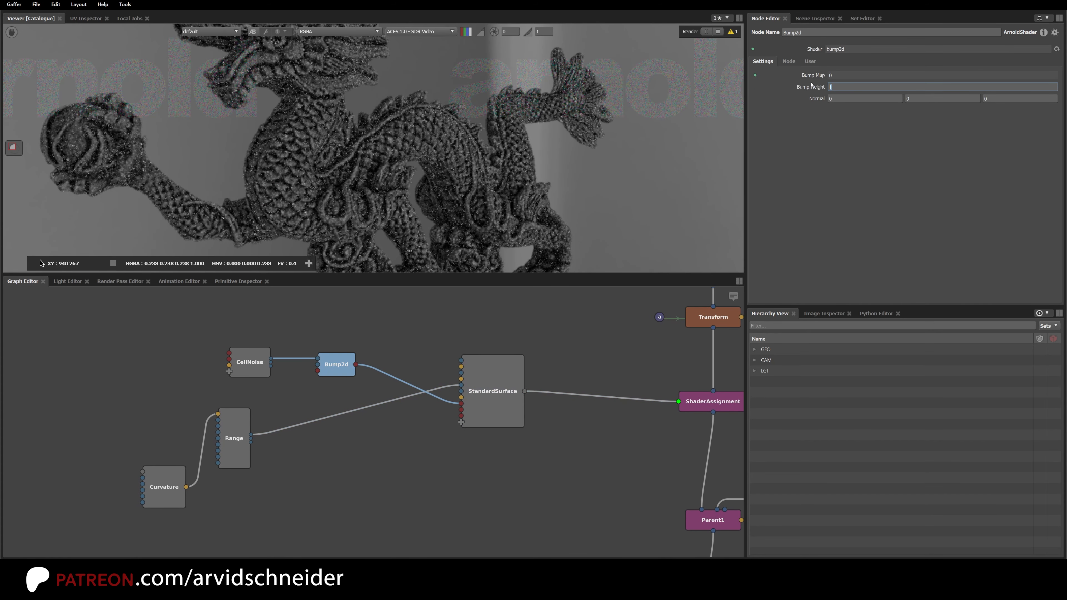
text(0.1)
key(Return)
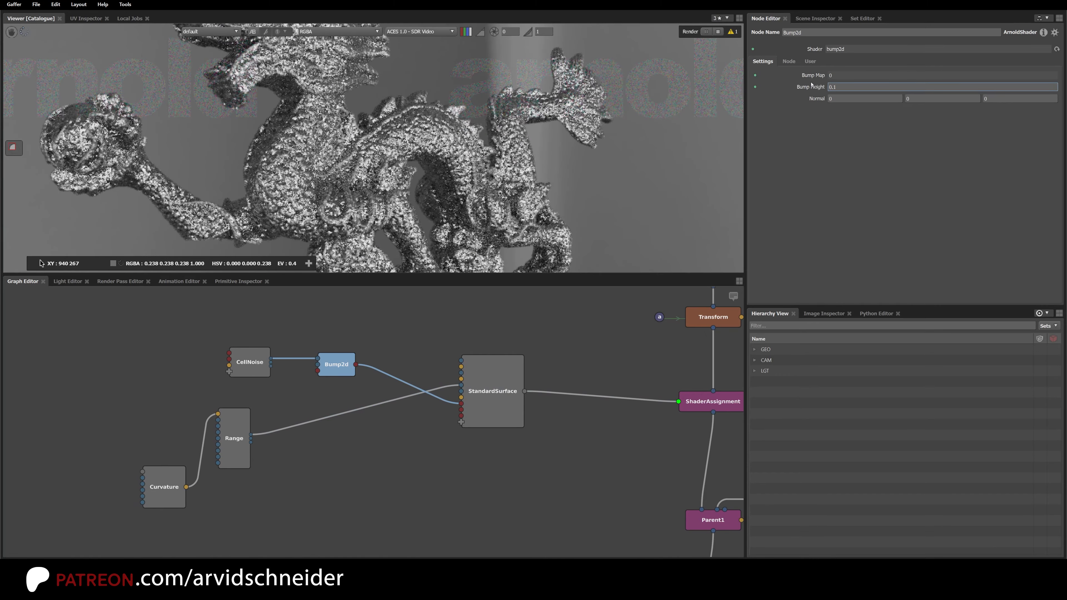
middle_drag(272, 64, 324, 181)
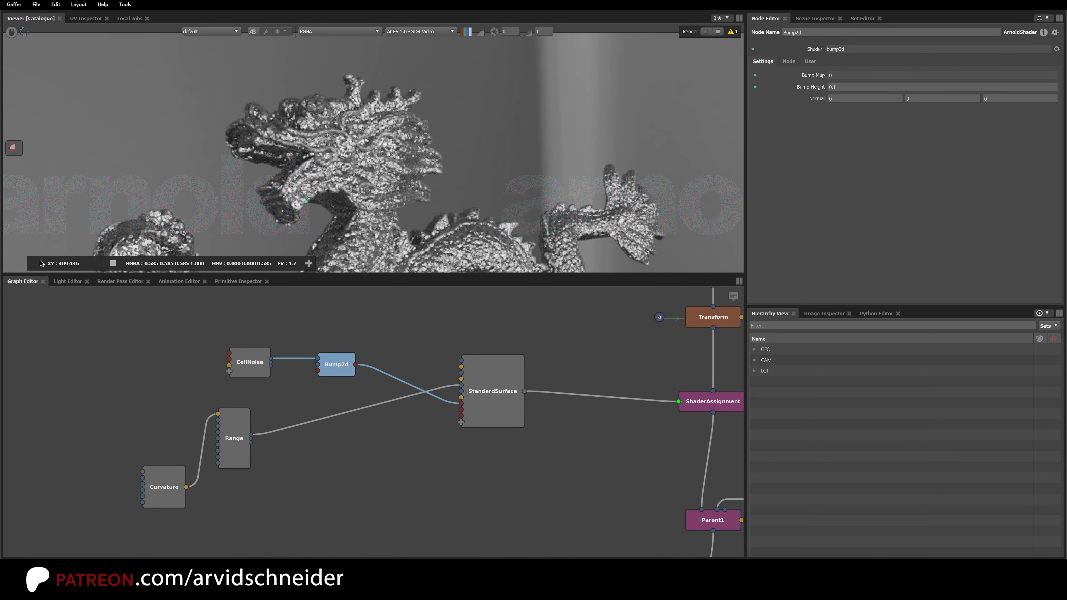
middle_drag(421, 259, 454, 160)
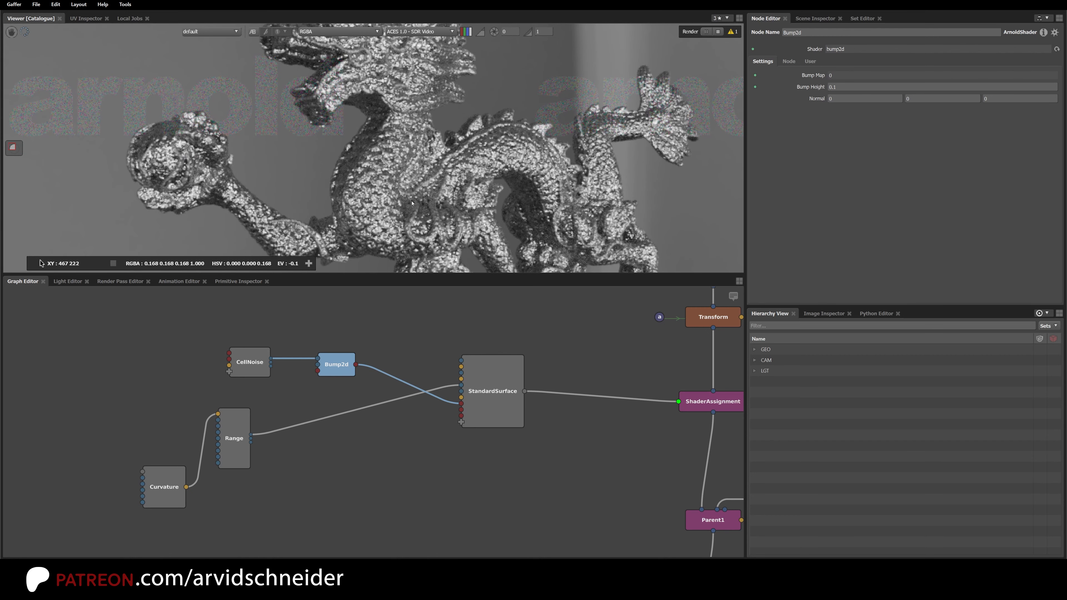
Spread the Curvature and Range nodes apart, duplicate Range above the original, and feed the copy from Curvature.
middle_drag(228, 457, 292, 396)
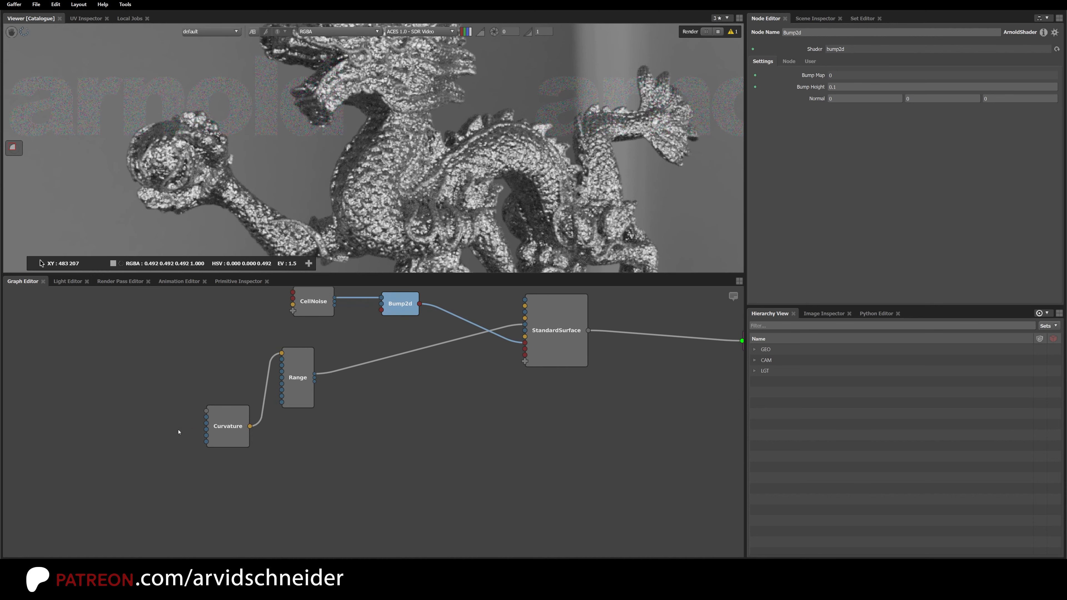
drag(227, 428, 116, 426)
drag(300, 380, 272, 450)
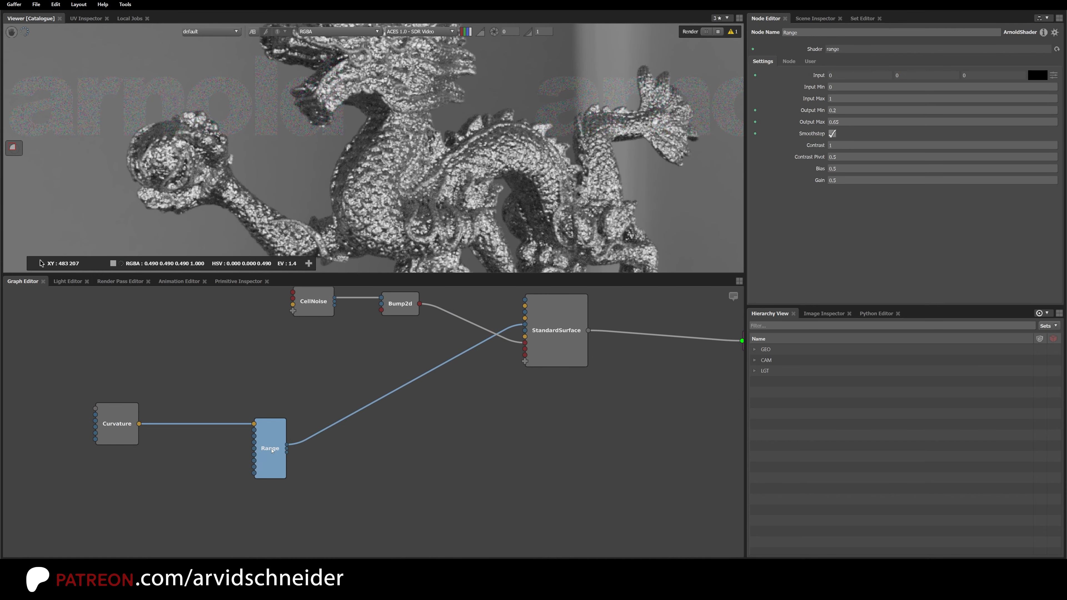
key(ctrl+v)
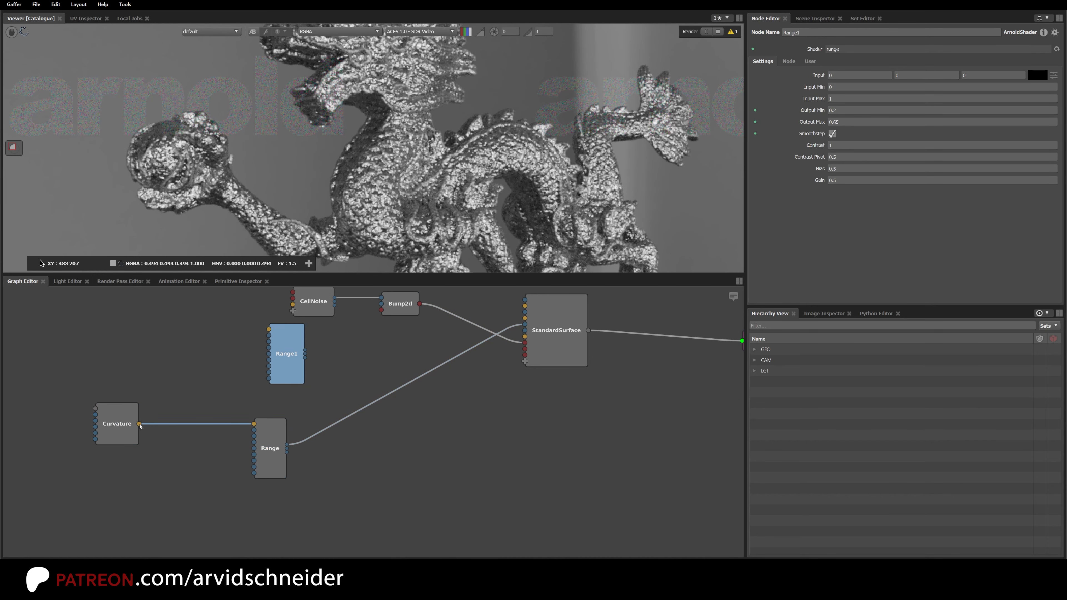
drag(138, 424, 269, 330)
middle_drag(294, 378, 282, 422)
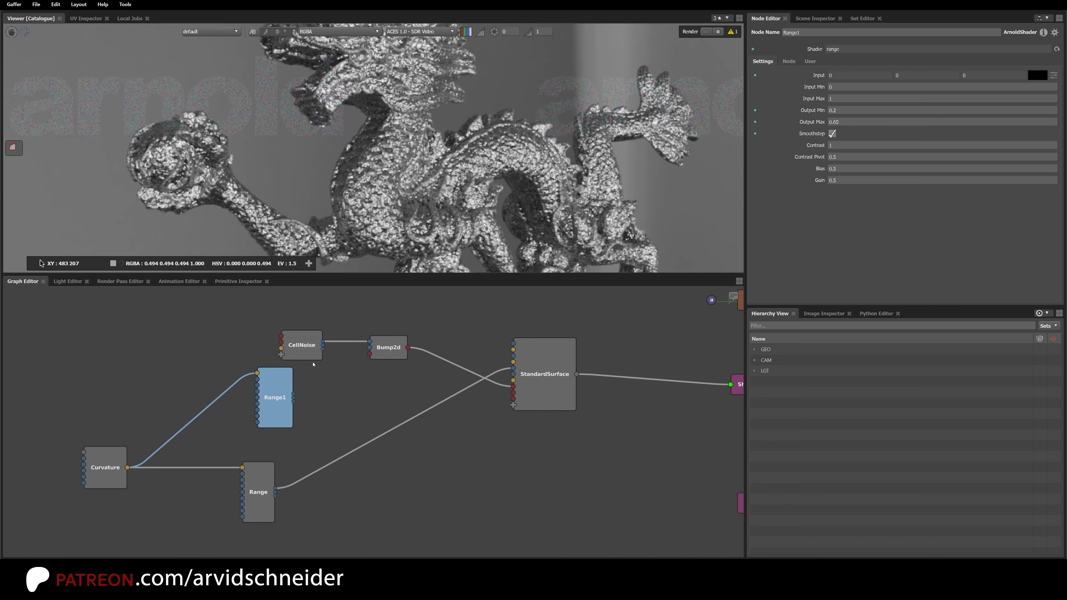
Move CellNoise away from Bump2d and connect Range1 to Bump2d's Bump Height input, placing Range1 between Curvature and Bump2d.
drag(306, 349, 216, 352)
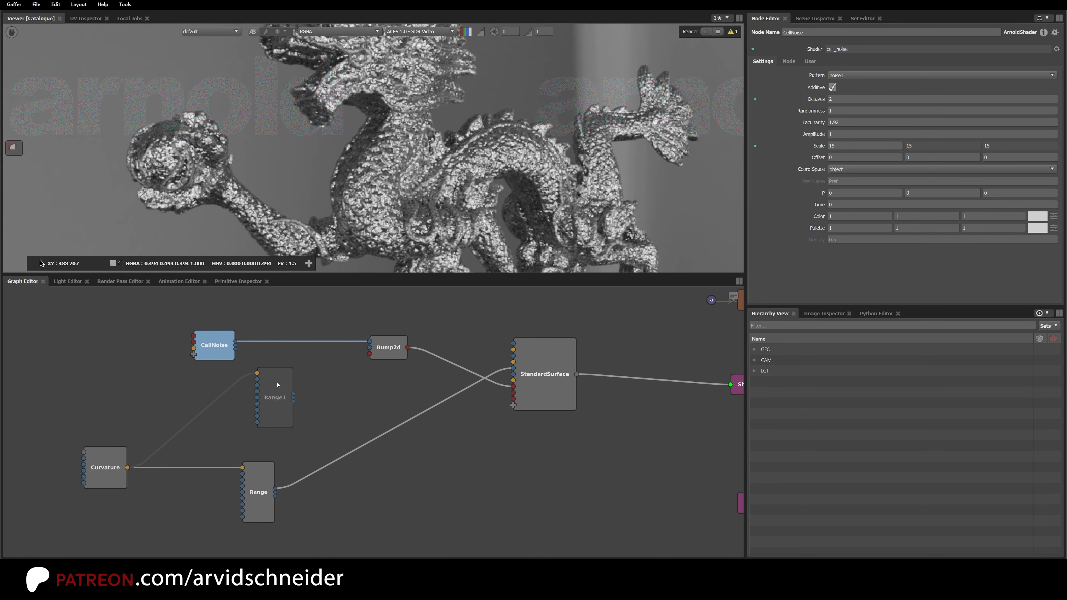
drag(293, 394, 378, 347)
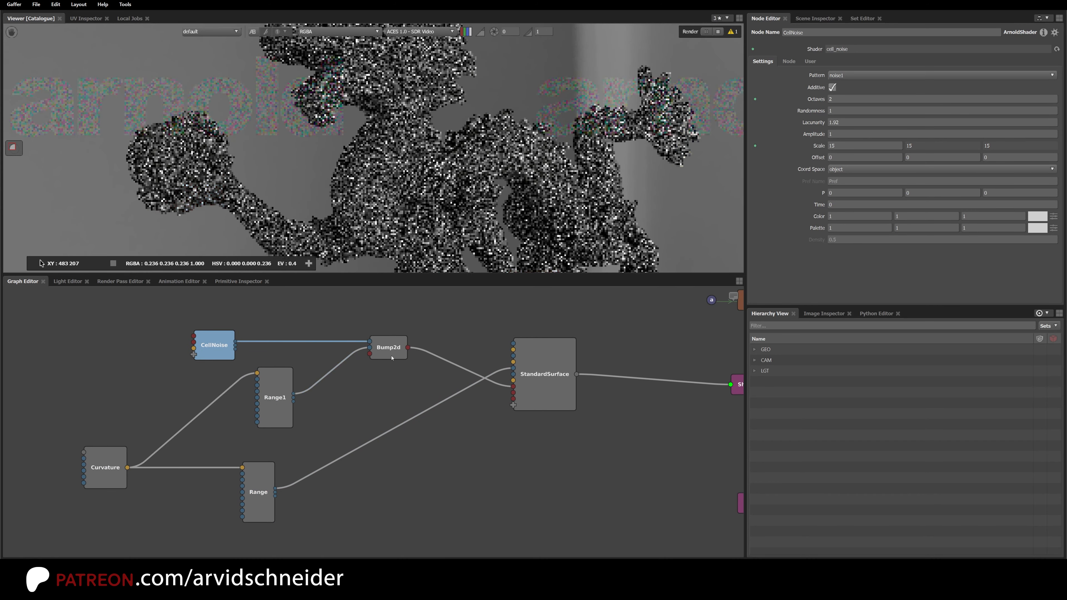
click(282, 396)
drag(282, 396, 299, 384)
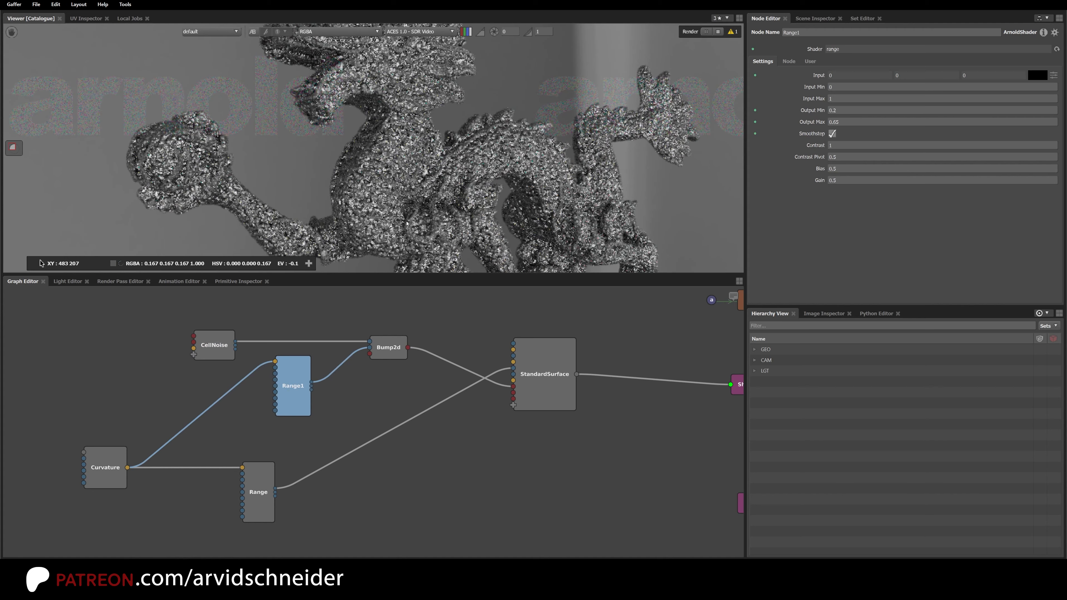
scroll(324, 218, up, 6)
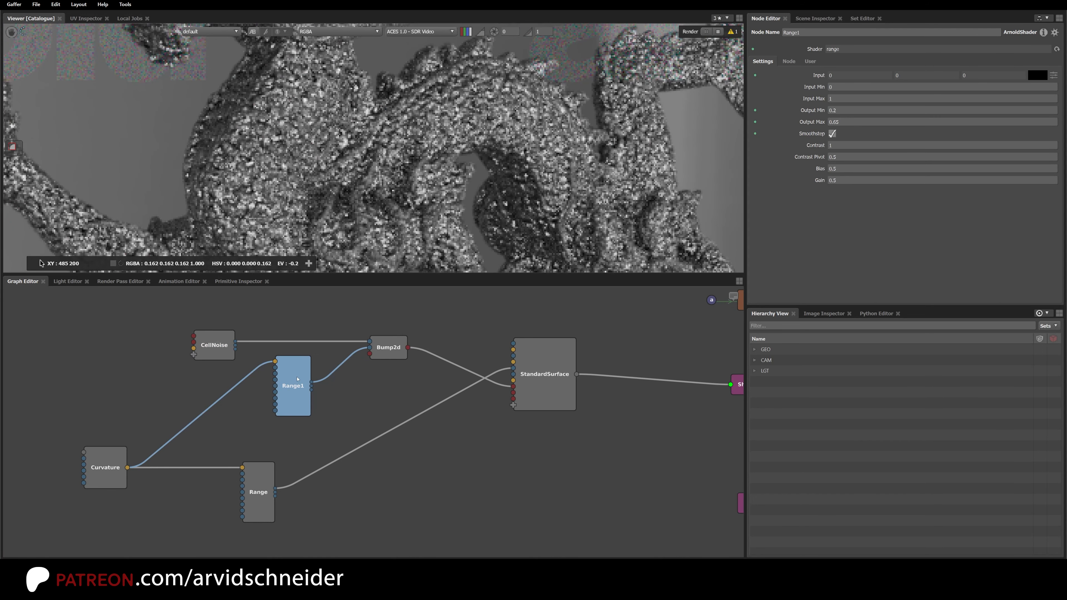
Preview Range1 through ShaderAssignment and set its Output Min to 0 and Output Max to 1.
click(297, 379)
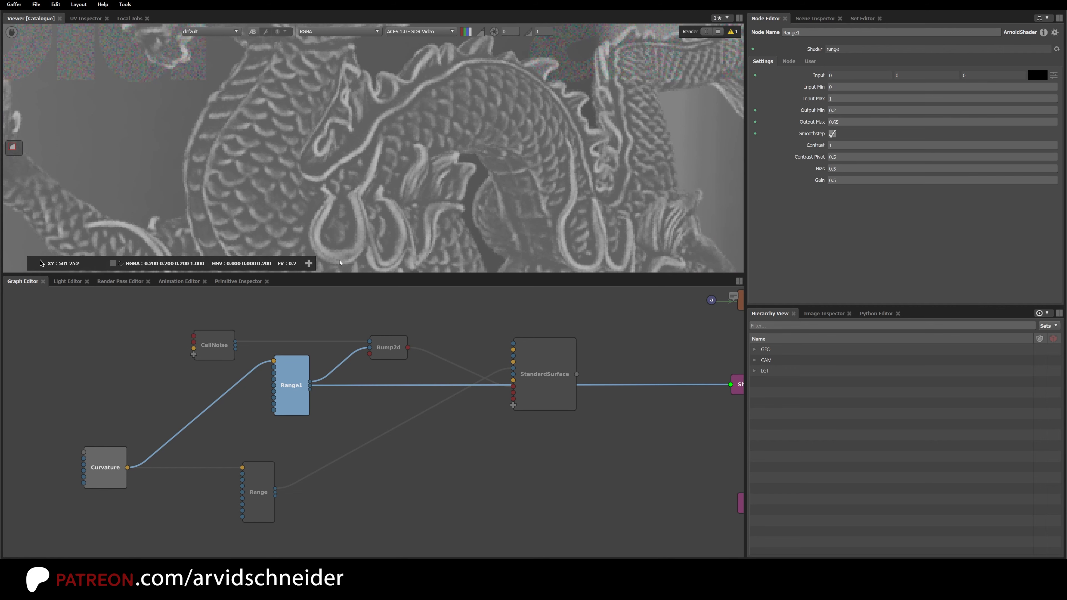
click(845, 112)
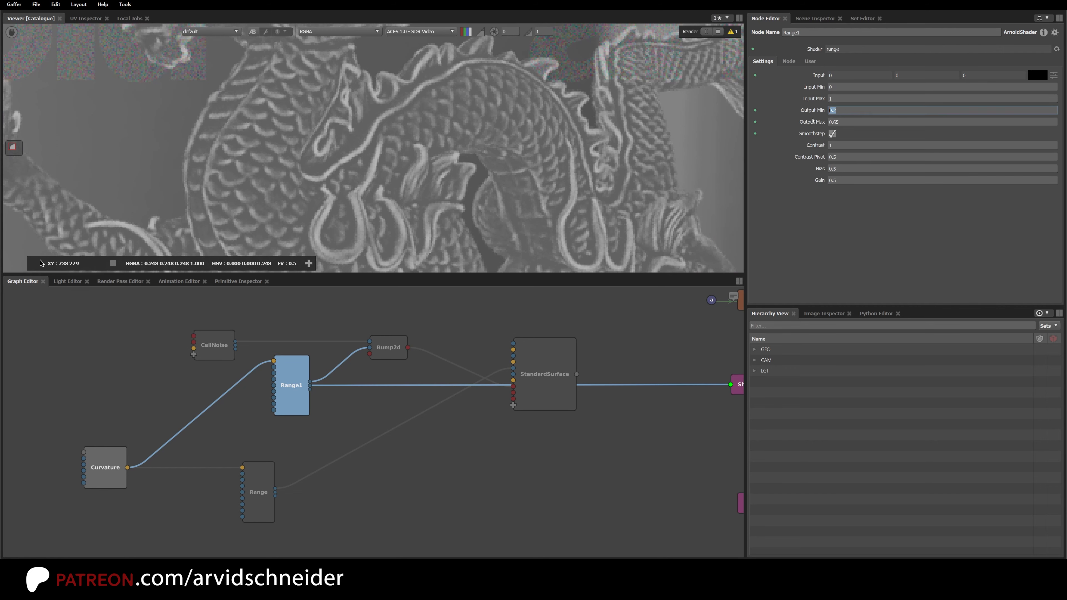
text(0)
key(Tab)
text(1)
key(Return)
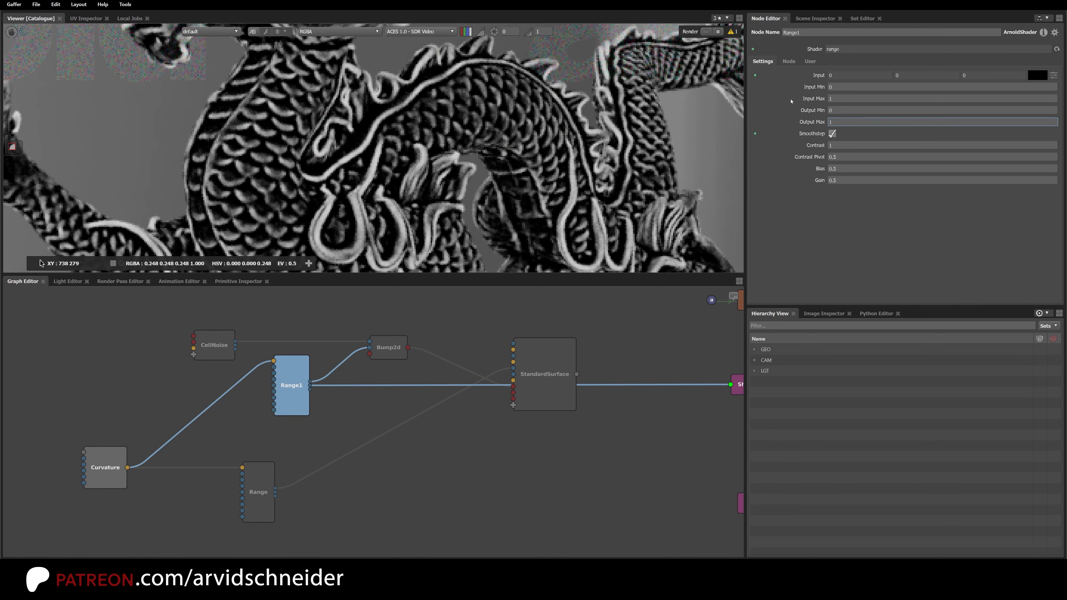
Invert the Range1 mask by setting Output Min to 1 and Output Max to 0.
click(841, 111)
text(1)
key(Tab)
text(0)
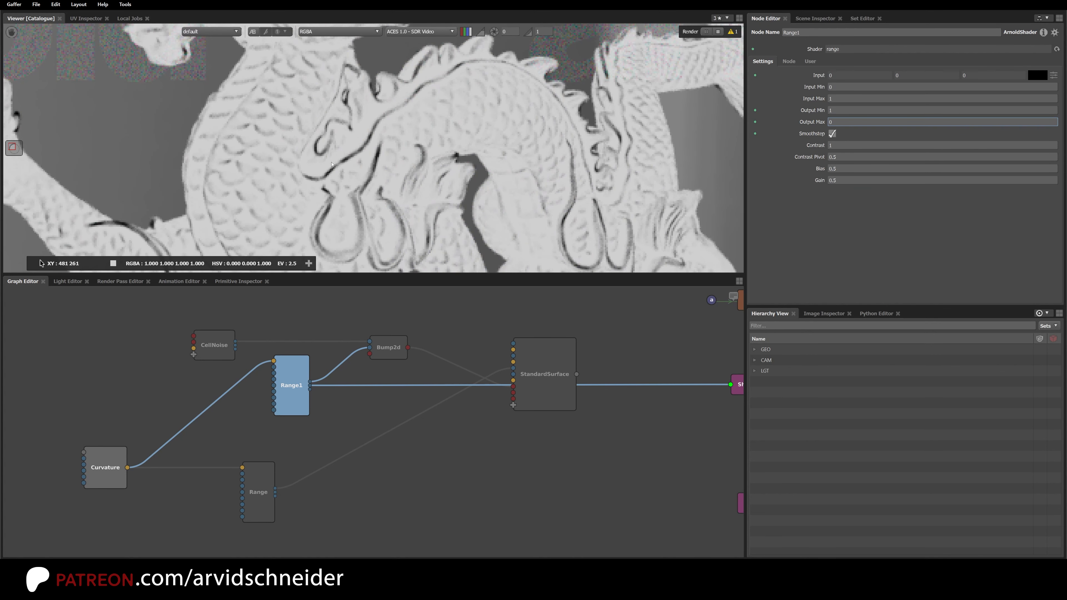
middle_drag(332, 164, 406, 101)
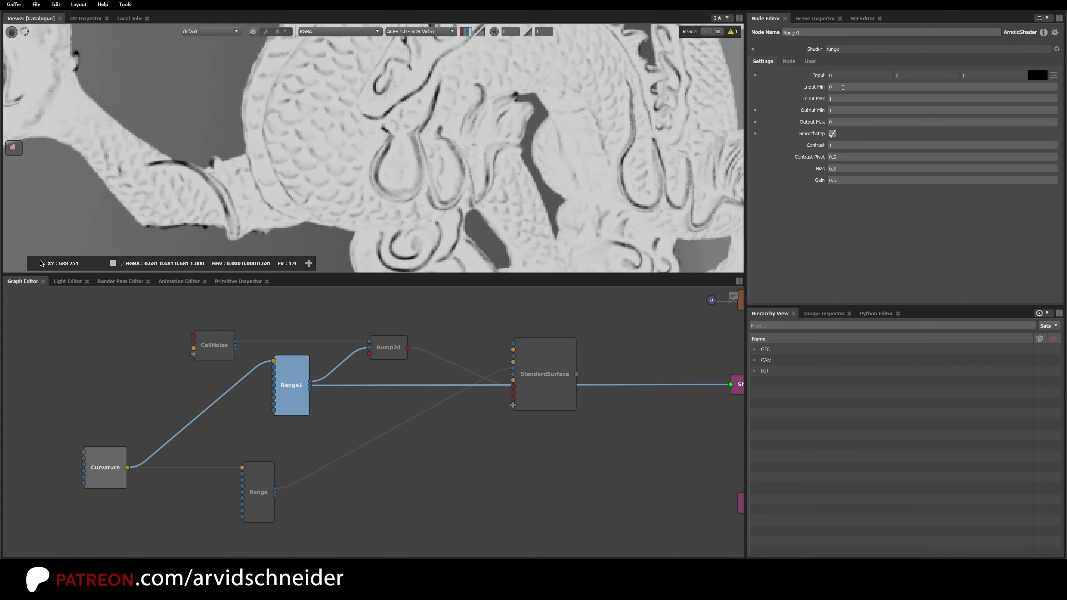
Lower the Range1 Input Max to 0.19 to strengthen the curvature mask across the dragon.
mouse_move(843, 88)
ctrl+mouse_down()
mouse_move(857, 90)
mouse_move(826, 101)
mouse_move(834, 91)
ctrl+mouse_up()
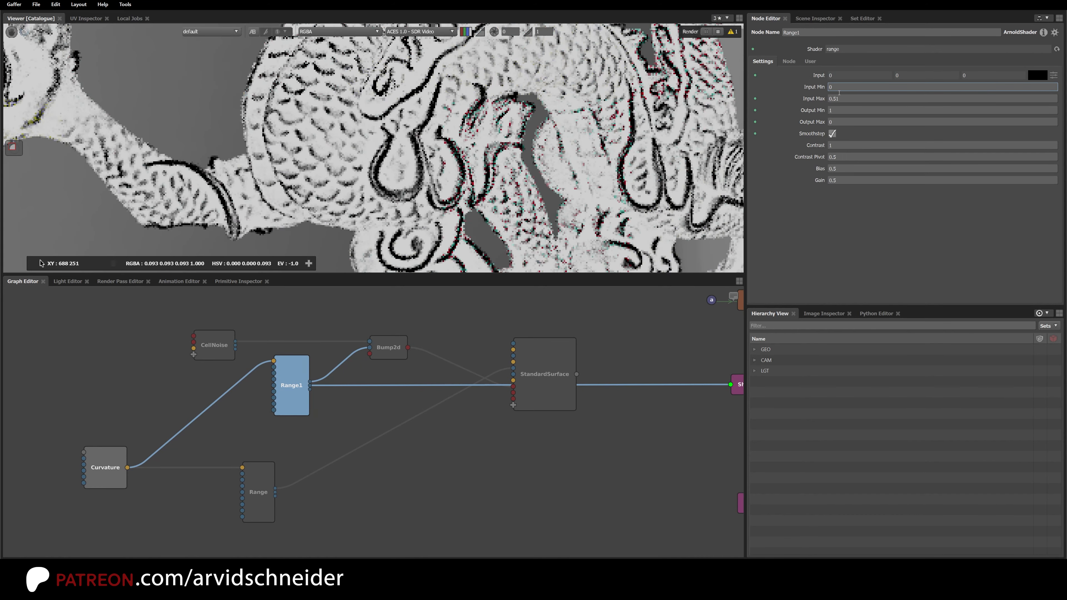
middle_drag(559, 84, 559, 180)
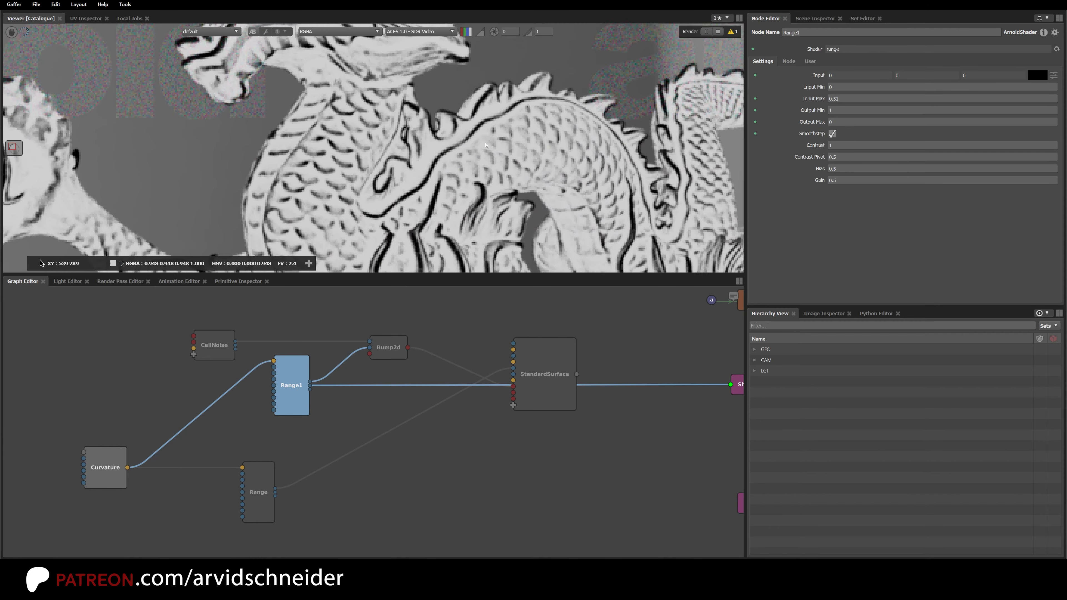
ctrl+drag(851, 97, 822, 102)
scroll(423, 144, down, 5)
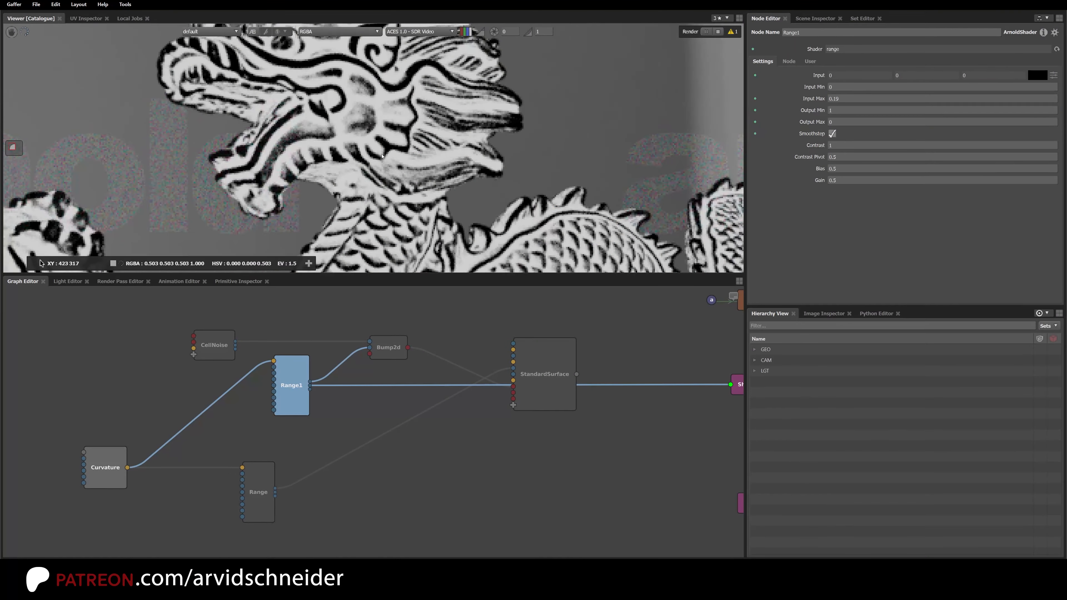
middle_drag(328, 260, 400, 70)
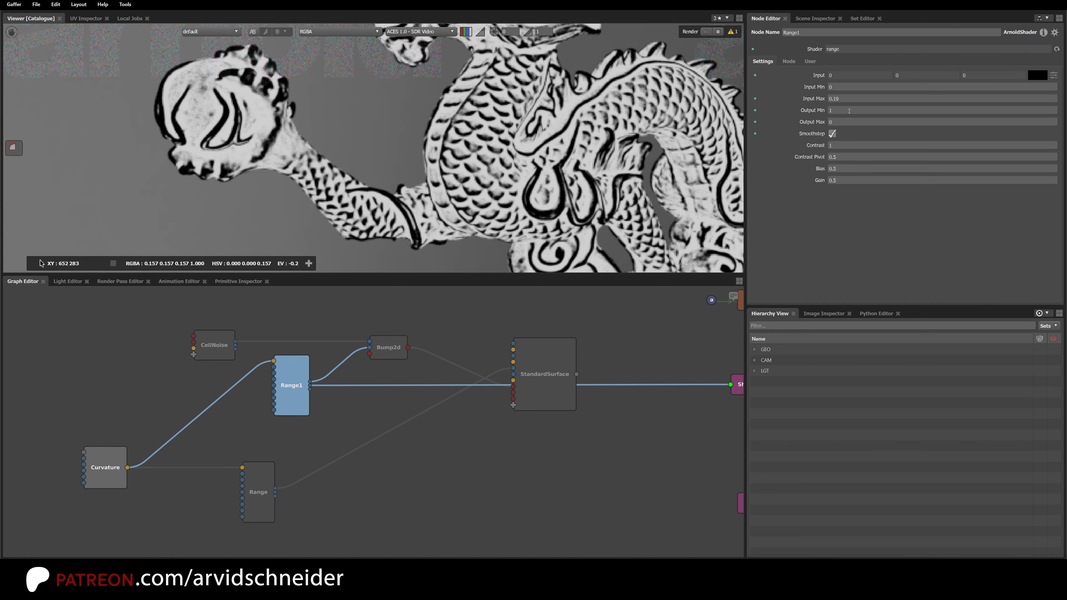
Reduce the Range1 Output Min to 0.2 to weaken the bump height mask.
ctrl+drag(856, 111, 849, 111)
ctrl+drag(835, 113, 843, 112)
click(843, 121)
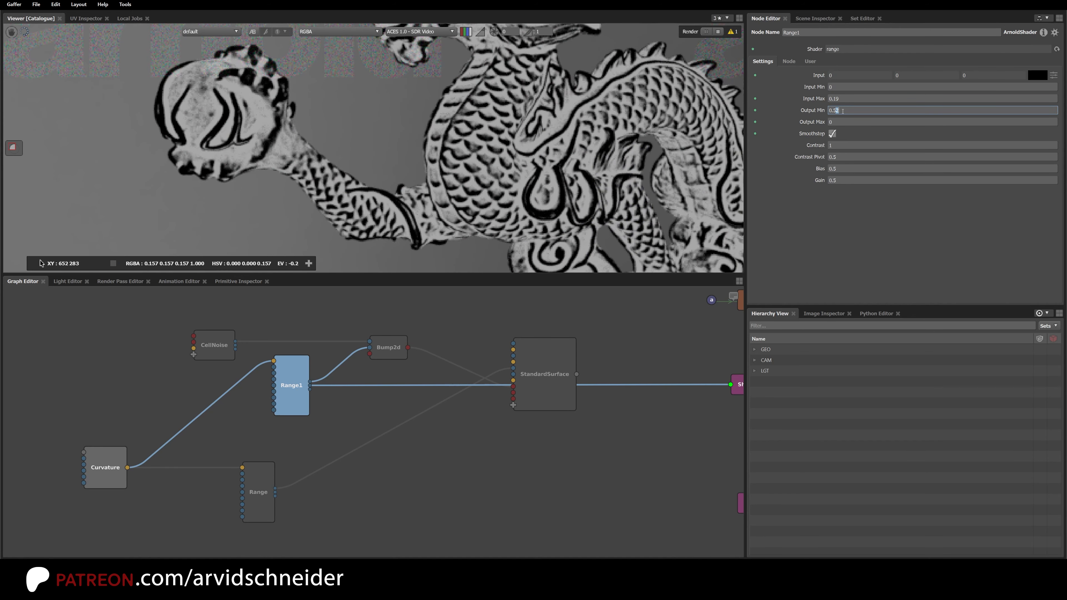
click(841, 122)
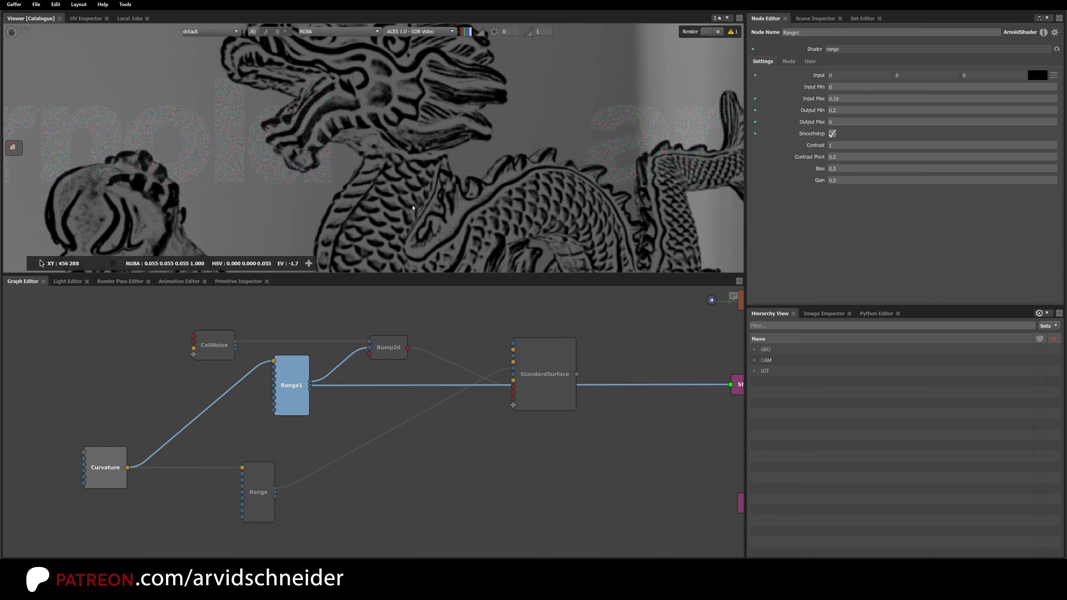
Reconnect StandardSurface to ShaderAssignment in place of Range1 and inspect the masked bump on the whole dragon.
click(542, 369)
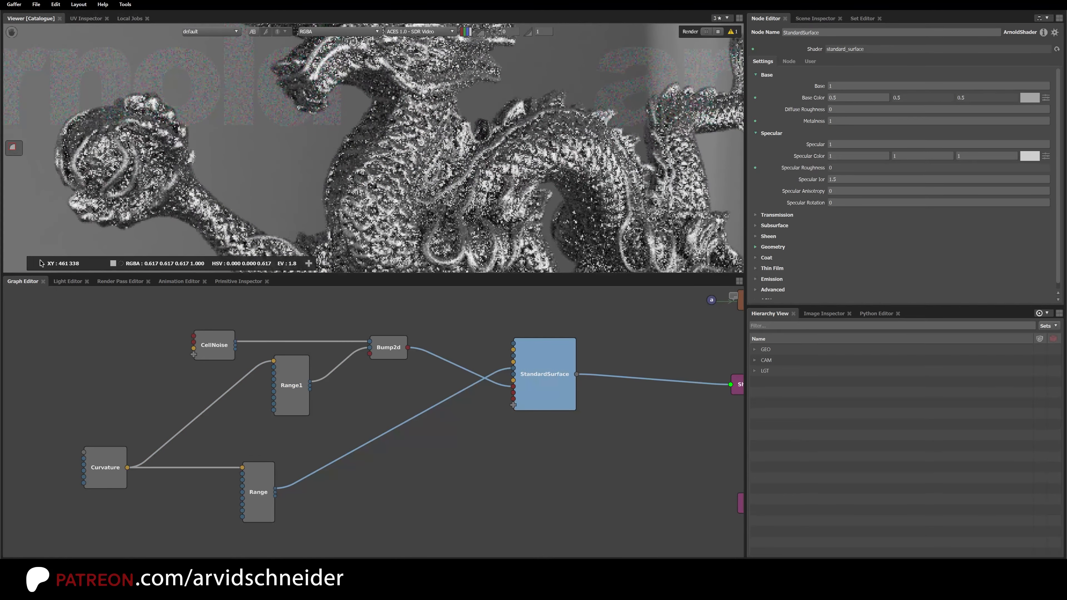
mouse_move(410, 116)
middle_down()
mouse_move(395, 231)
mouse_move(409, 106)
middle_up()
scroll(396, 232, down, 5)
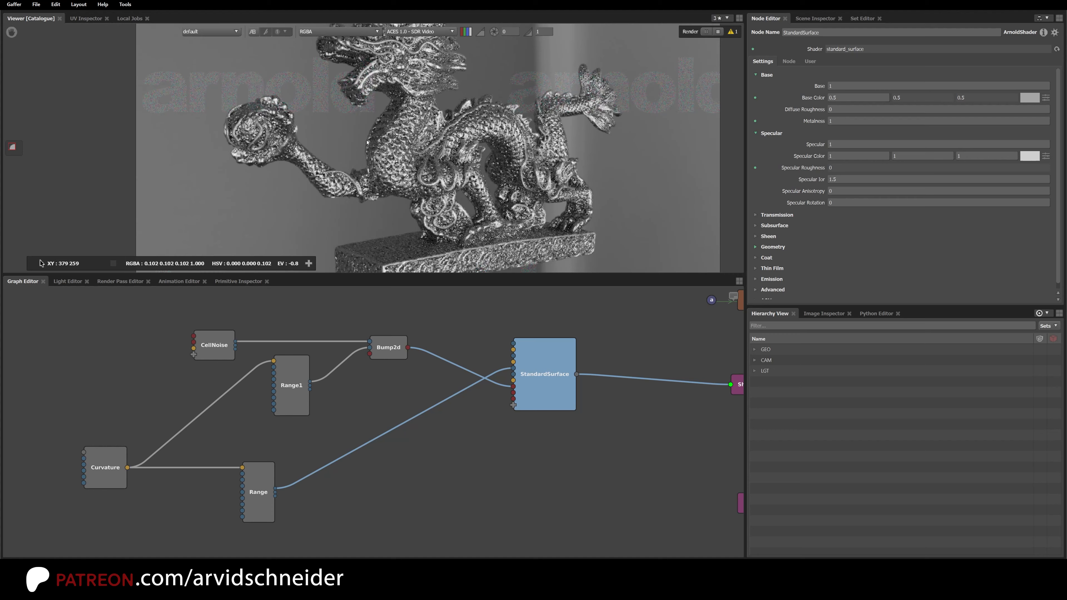
middle_drag(559, 369, 444, 388)
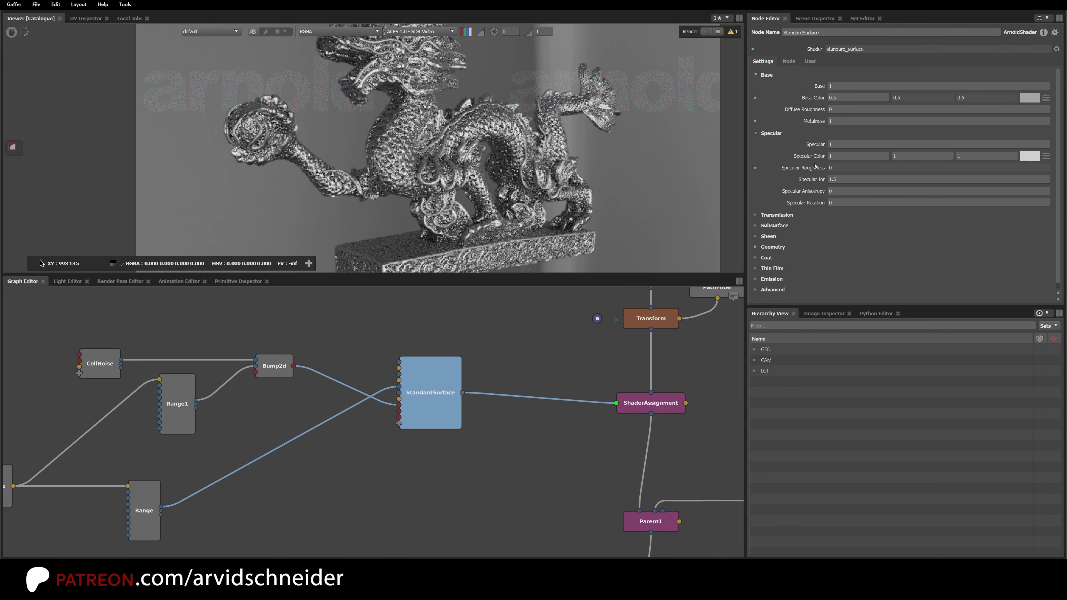
Set the StandardSurface Metalness to 0 to preview the dragon as a non-metallic surface.
drag(838, 122, 809, 120)
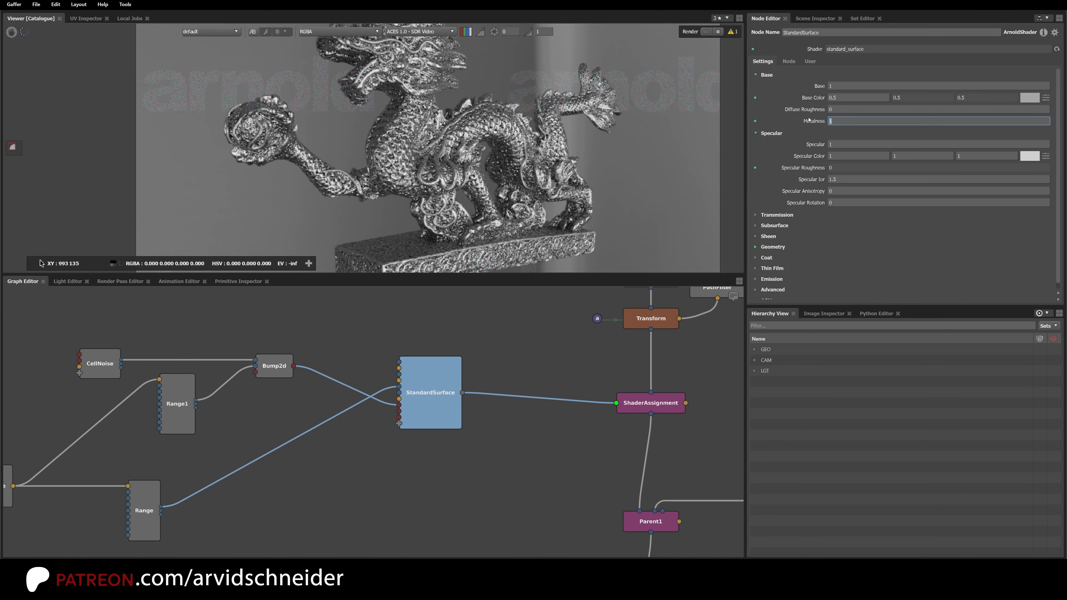
text(0)
key(Return)
Darken the StandardSurface Base Color to 0.3, followed by 0.2, and check the dragon's upper body in the render.
click(845, 100)
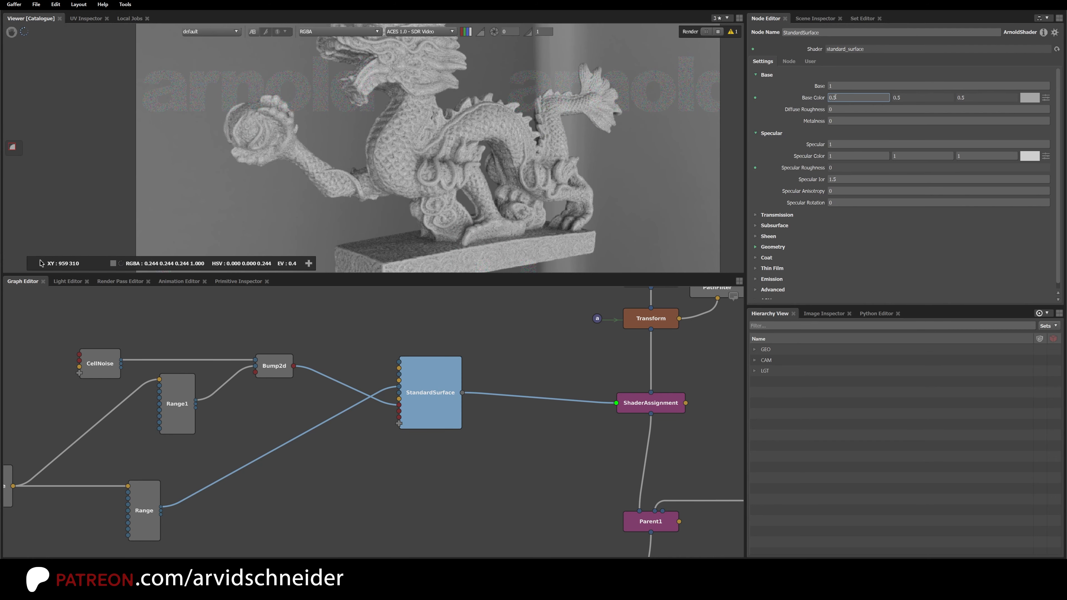
key(BackSpace)
text(3)
key(Return)
key(BackSpace)
text(2)
key(Return)
alt+right_drag(381, 148, 420, 134)
alt+middle_drag(361, 126, 454, 202)
alt+right_drag(454, 202, 370, 204)
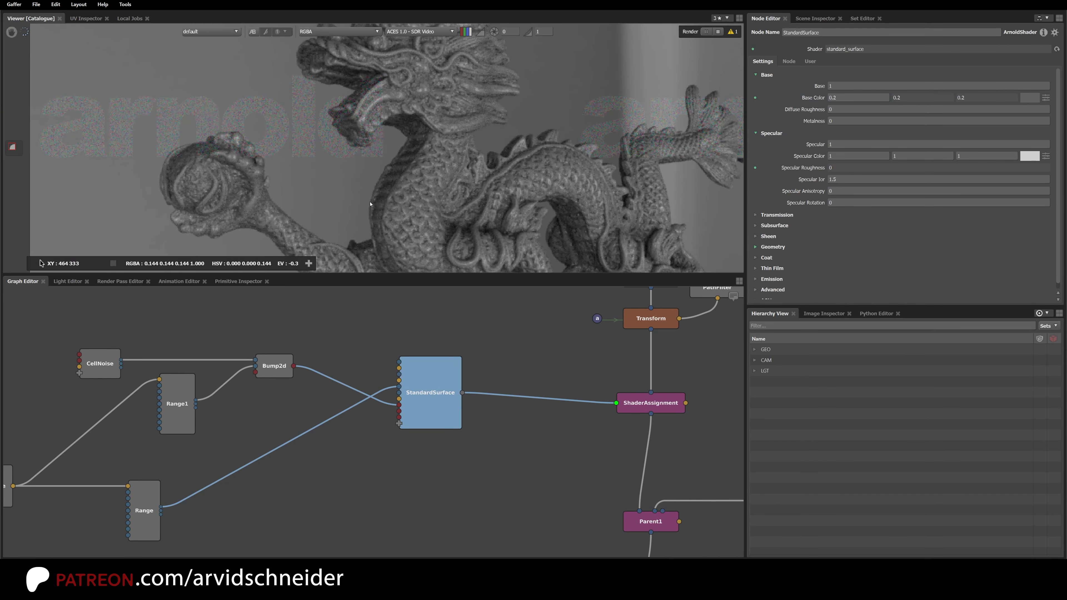
Set the StandardSurface Metalness to 1 and inspect the metallic result on the dragon's head and body.
click(838, 123)
key(BackSpace)
text(1)
click(846, 113)
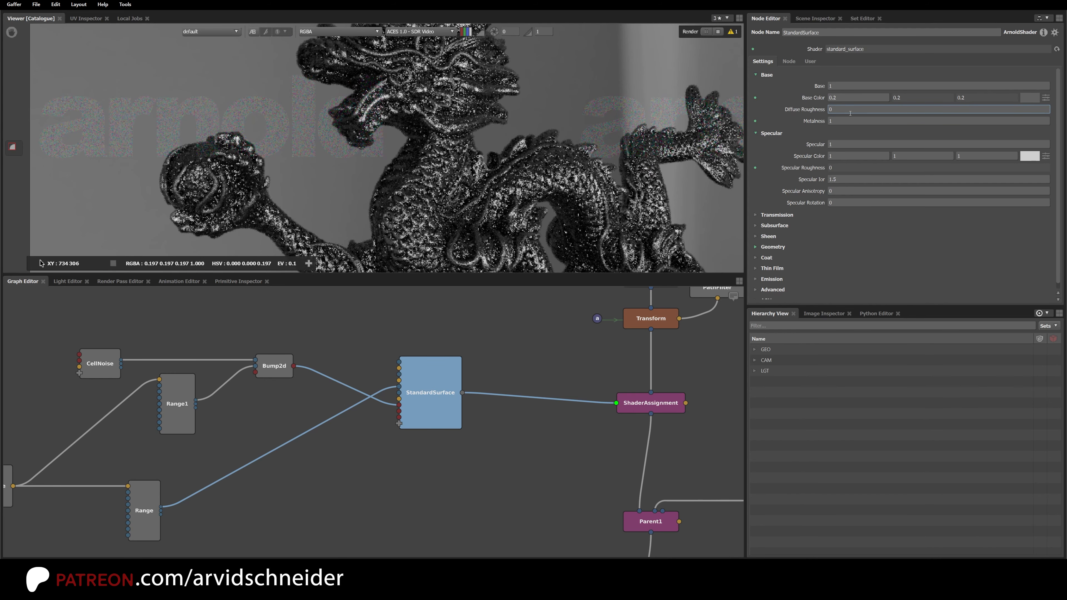
alt+middle_drag(405, 107, 389, 196)
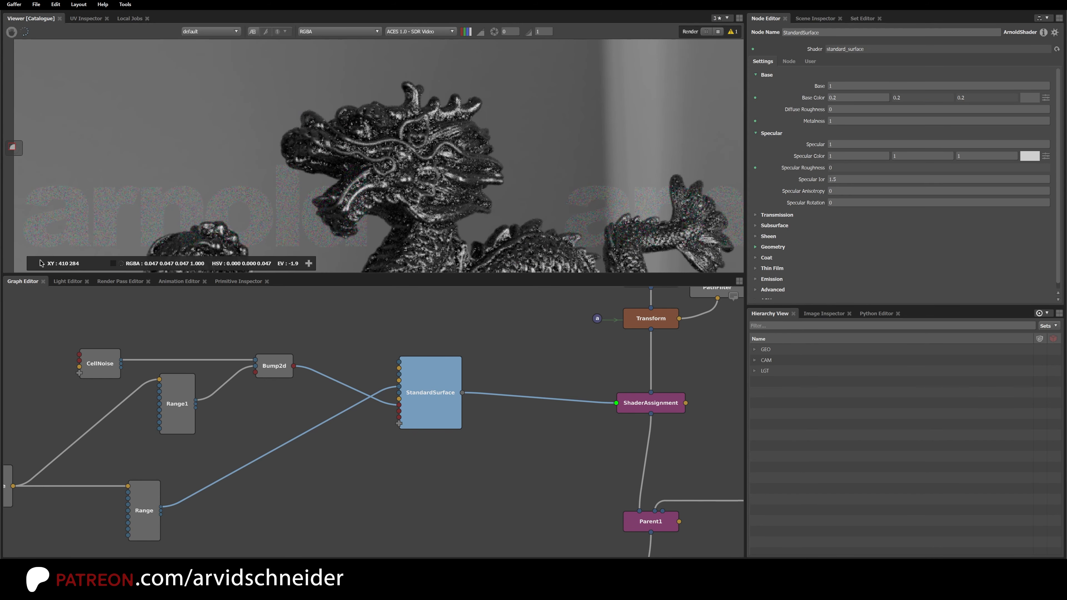
alt+middle_drag(466, 198, 351, 122)
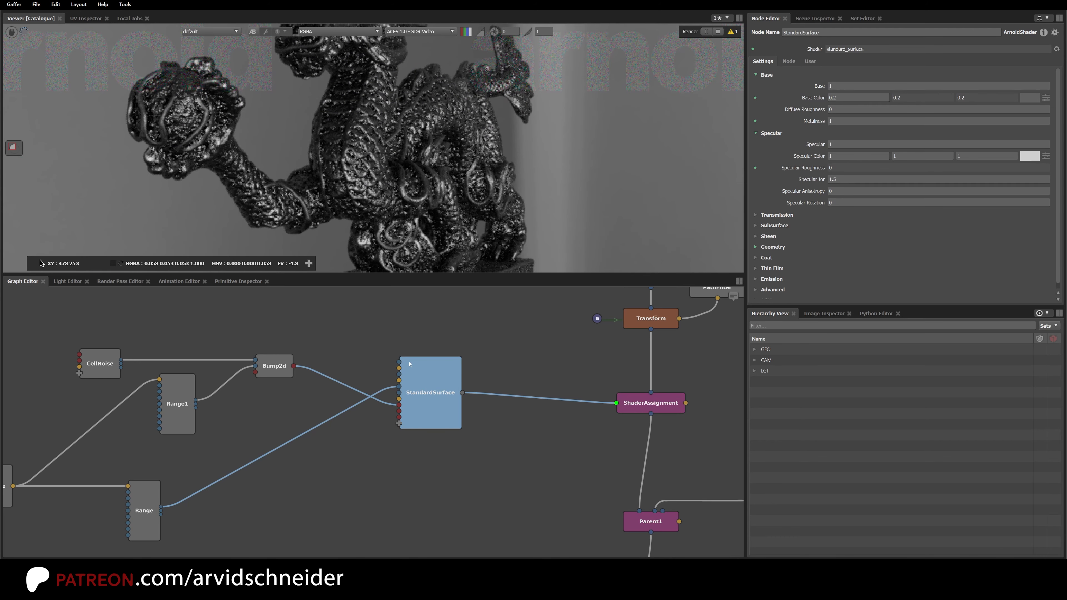
Set AA Samples to 10 in the Sampling settings of the ArnoldOptions node.
alt+right_drag(502, 477, 369, 494)
alt+middle_drag(370, 494, 304, 336)
alt+middle_drag(401, 543, 300, 485)
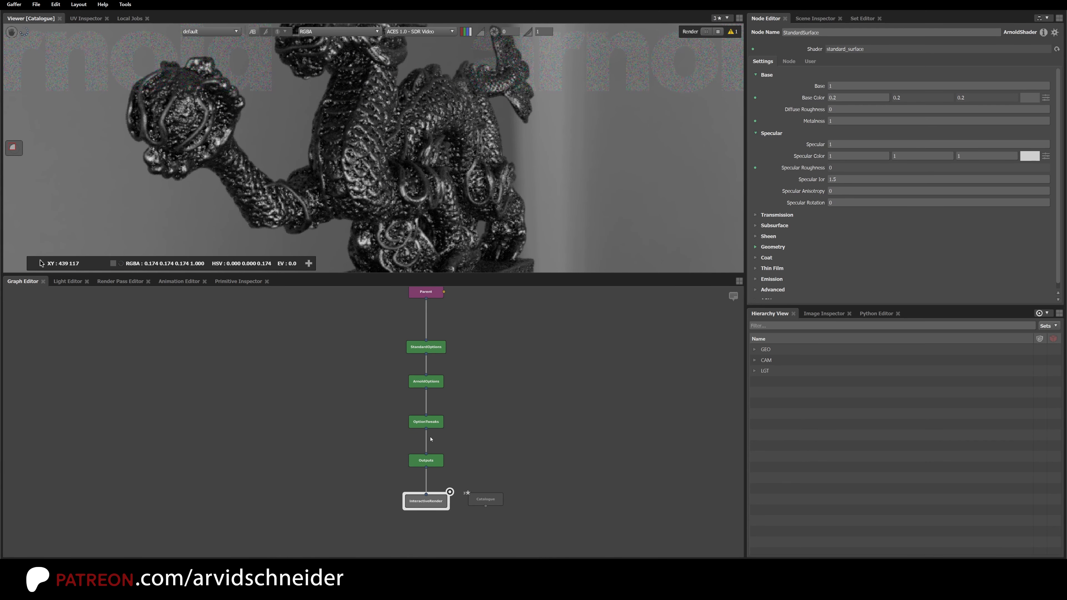
click(436, 384)
click(772, 72)
click(853, 83)
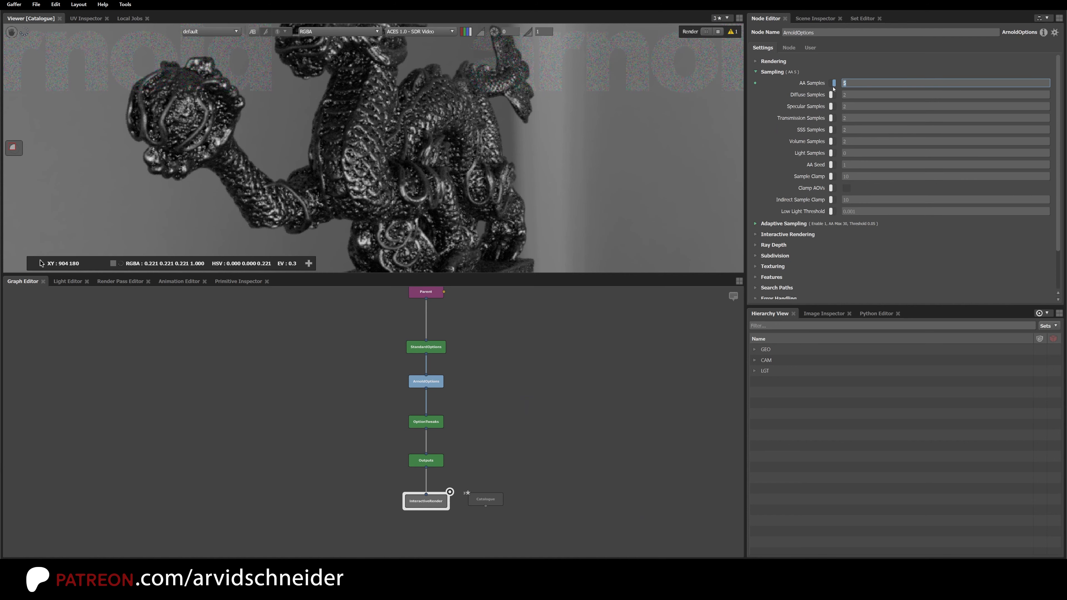
text(10)
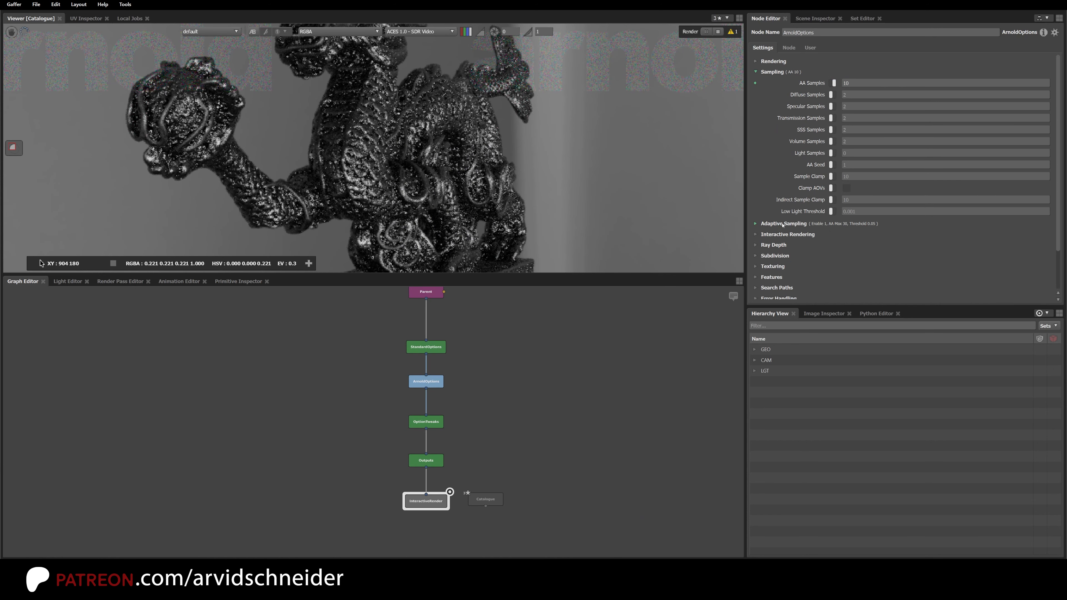
Set the adaptive sampling AA Samples Max to 50 on the ArnoldOptions node.
click(783, 223)
click(850, 246)
text(50)
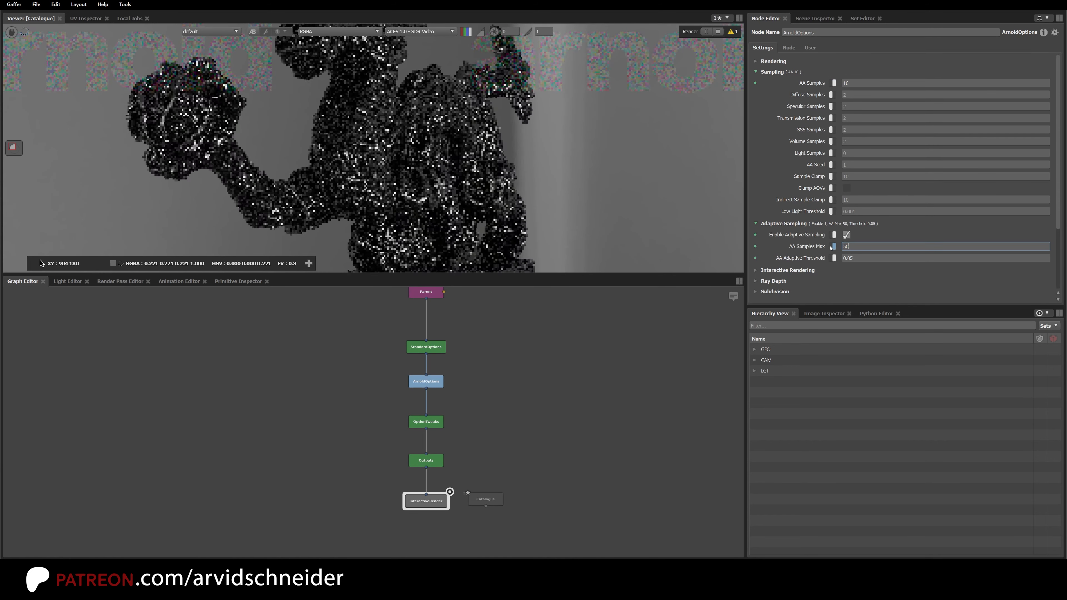
click(319, 386)
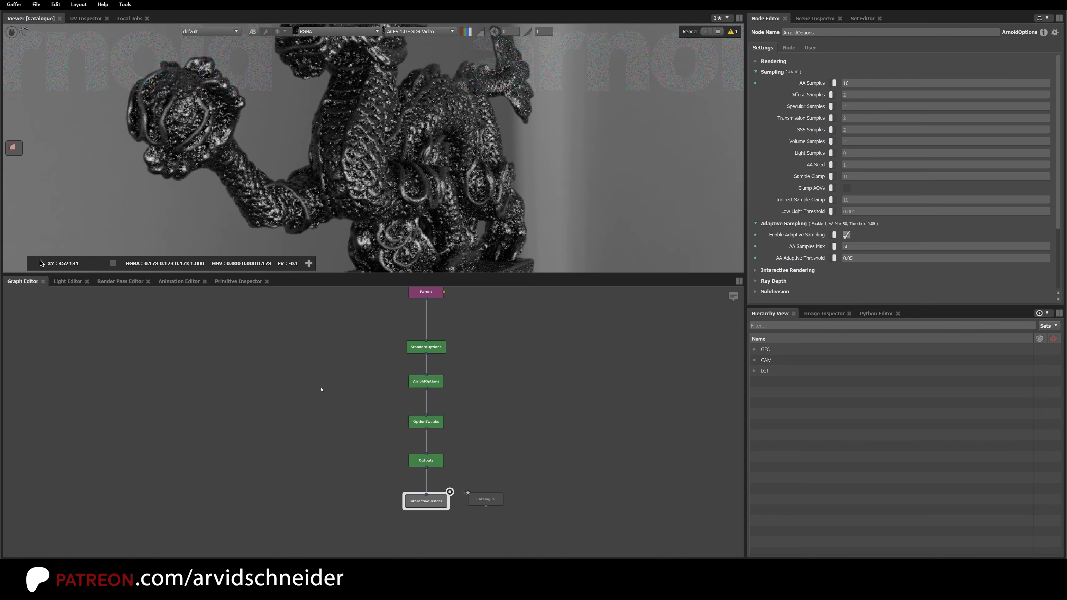
Brighten the StandardSurface Base Color in steps to 0.4 and check the whole dragon in the render.
middle_drag(349, 342, 316, 575)
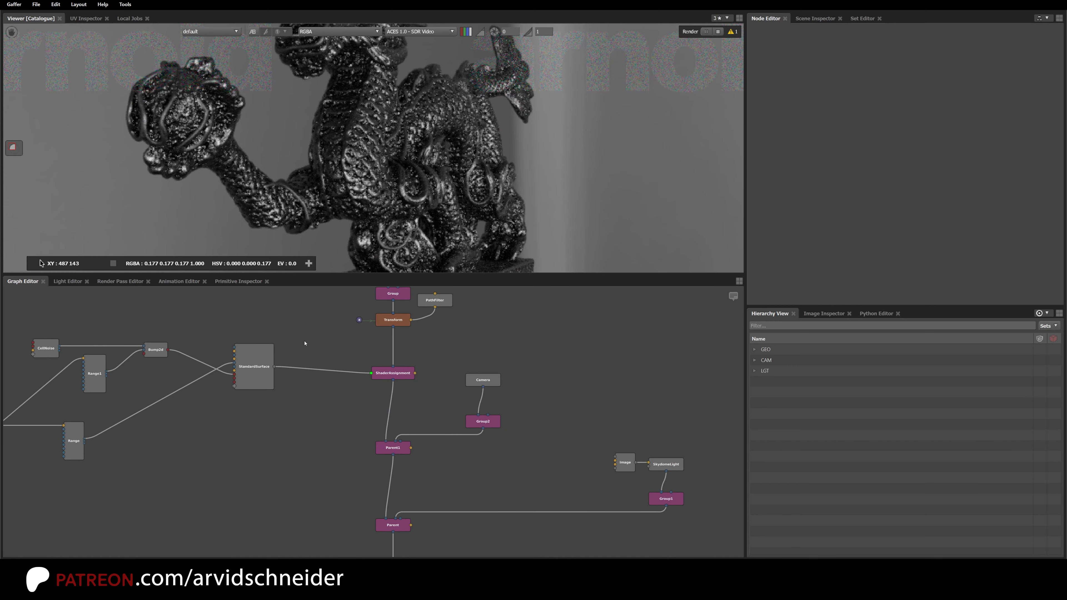
middle_drag(305, 343, 562, 370)
middle_drag(381, 90, 394, 243)
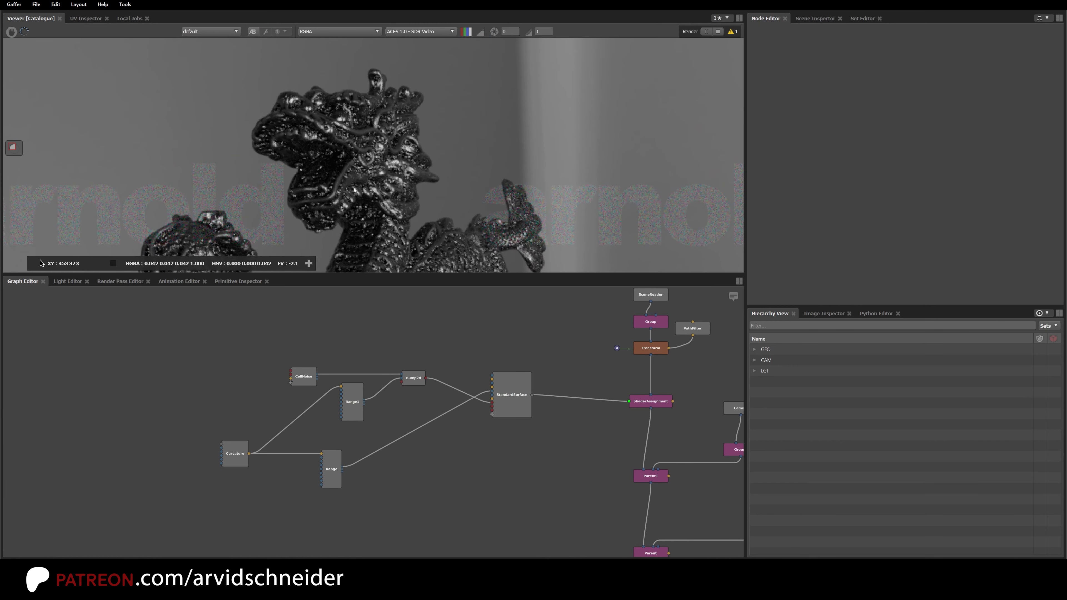
alt+right_drag(355, 190, 445, 250)
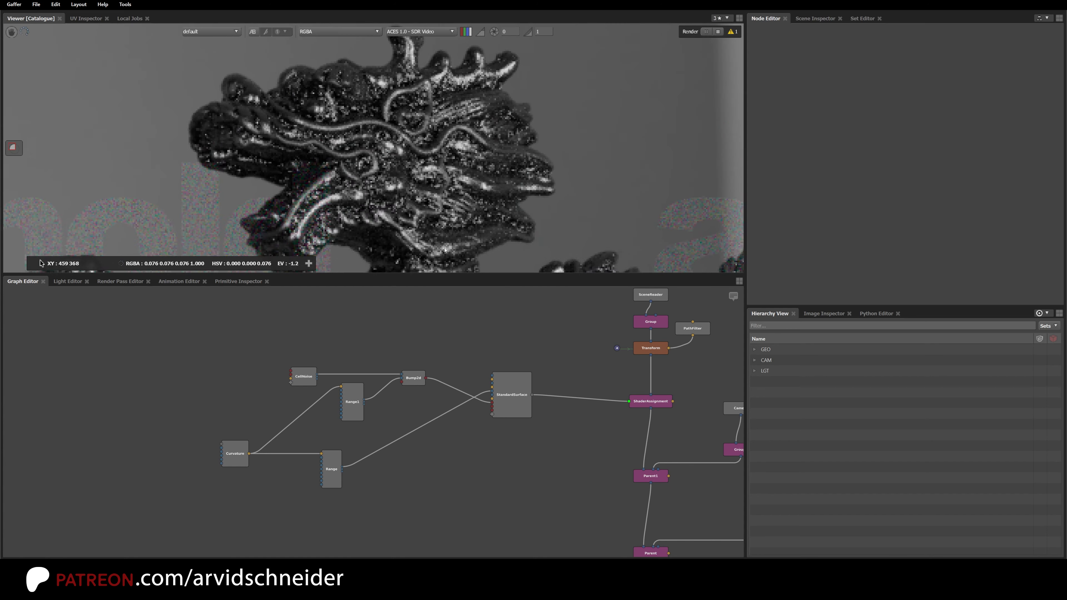
middle_drag(417, 137, 436, 177)
click(531, 397)
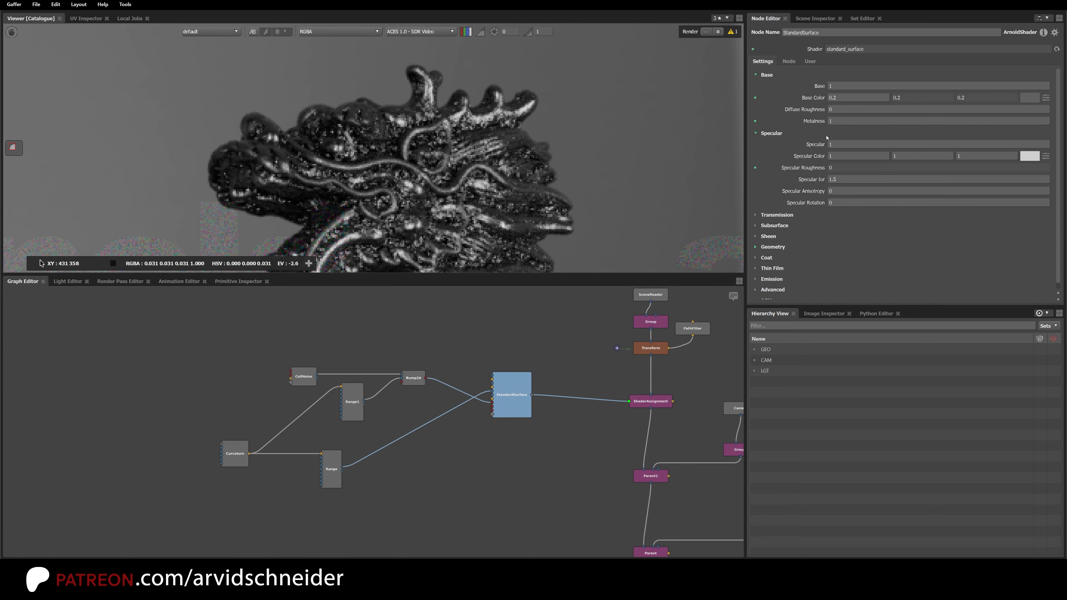
click(840, 100)
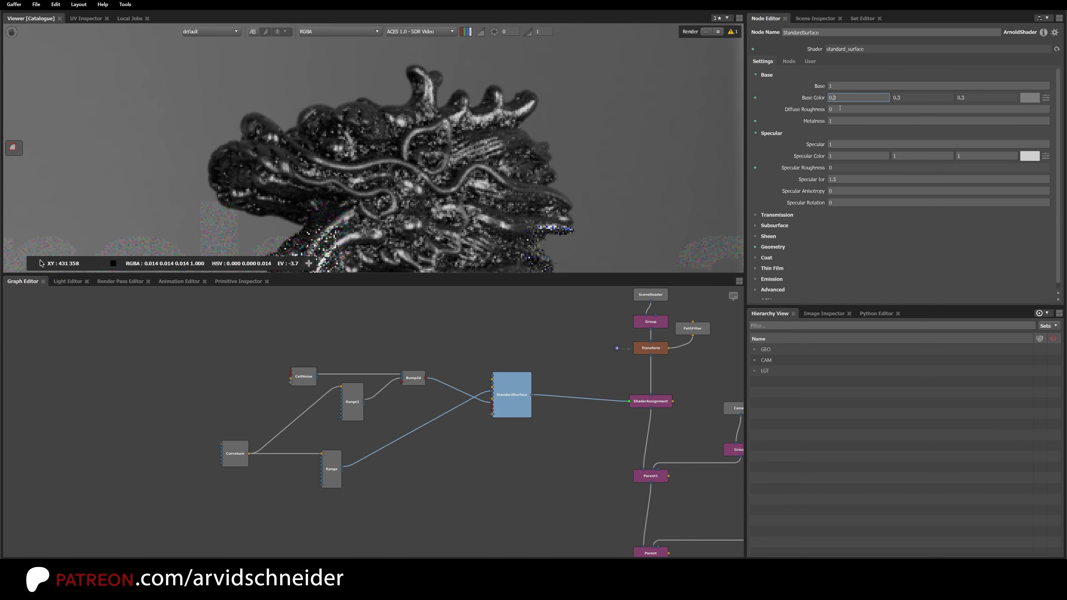
key(Up)
key(Up)
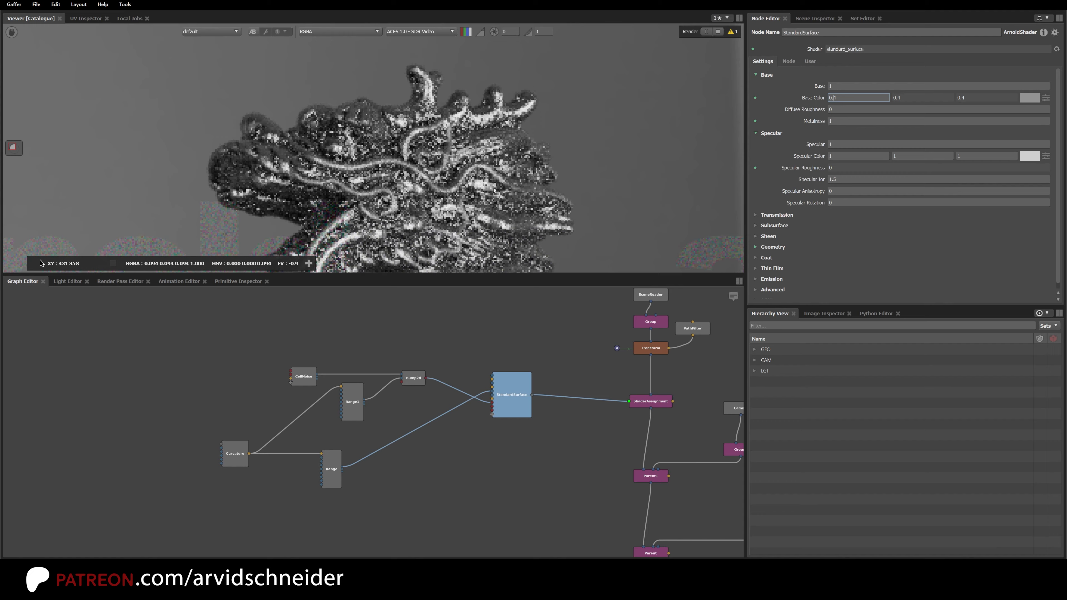
scroll(487, 118, down, 5)
scroll(425, 163, down, 2)
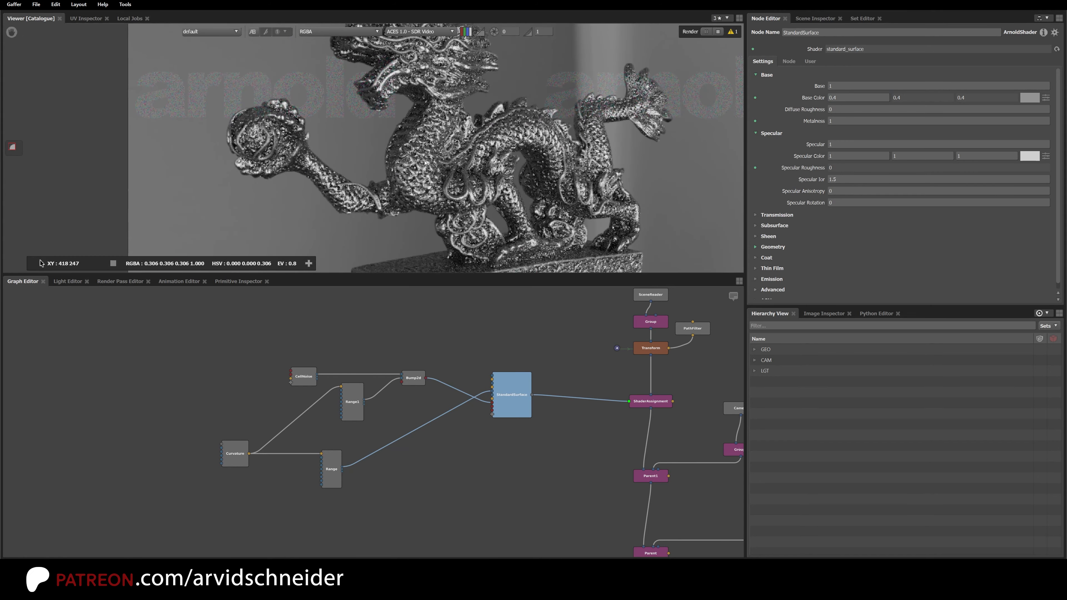
middle_drag(429, 135, 430, 178)
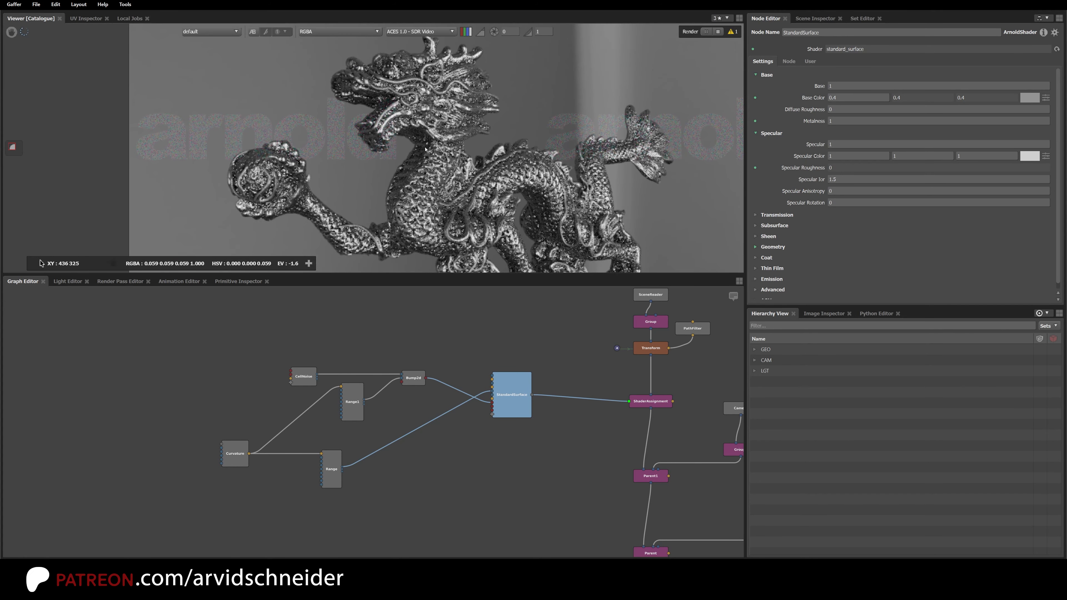
click(464, 507)
middle_drag(459, 508, 460, 392)
right_click(401, 453)
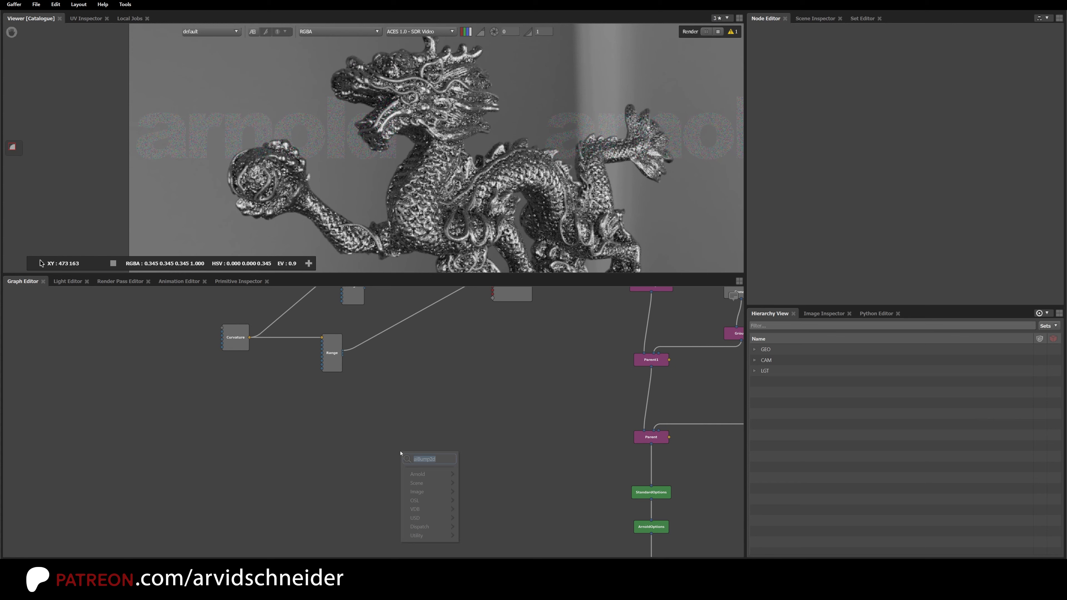
text(d)
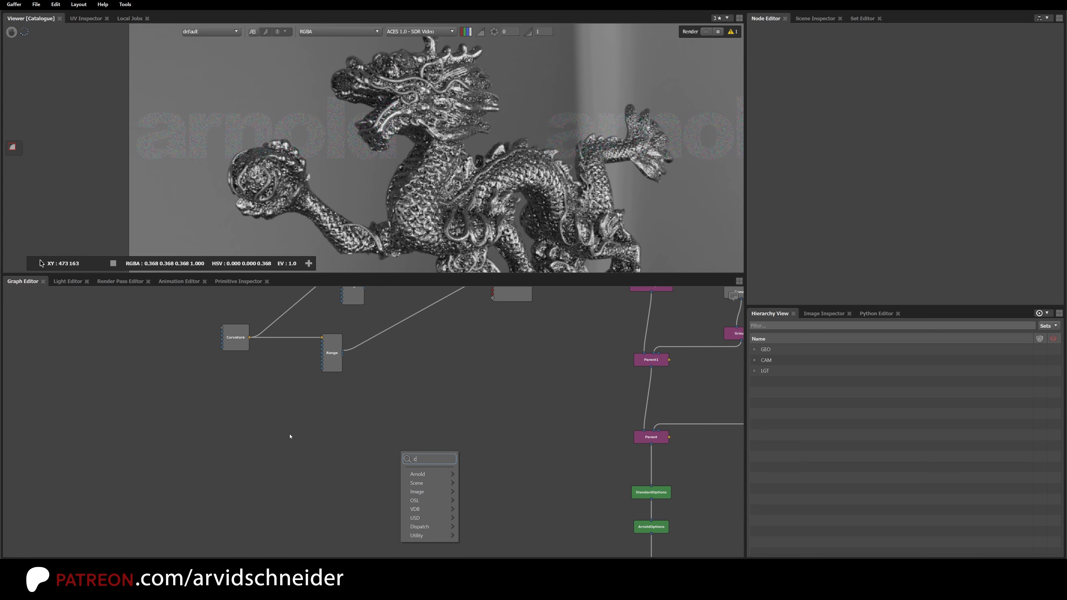
click(286, 443)
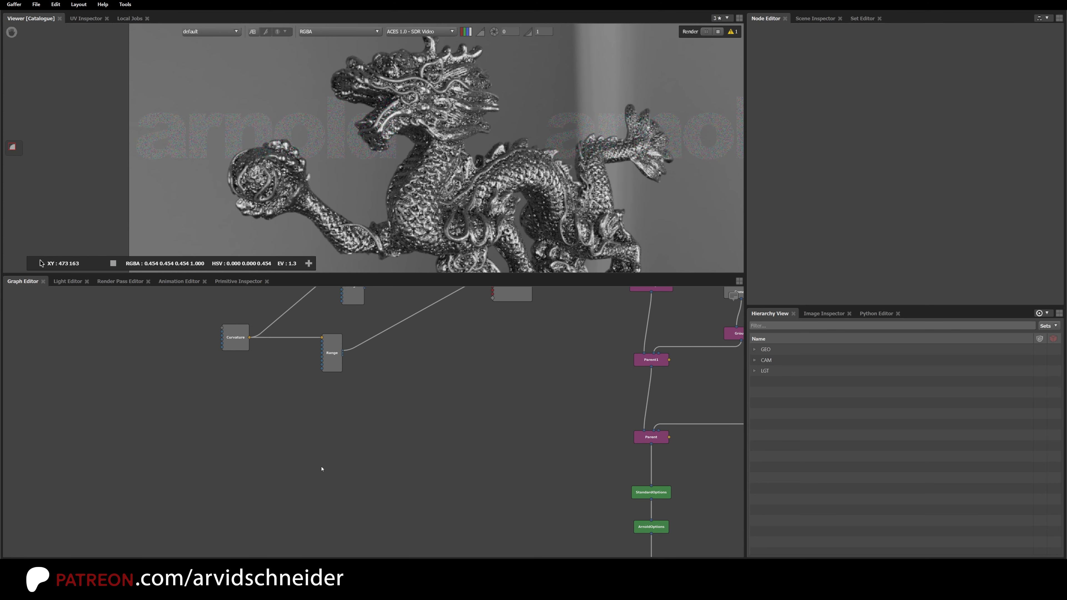
Add a RemapColor node in the empty graph area below the Range node.
scroll(362, 420, up, 3)
middle_drag(403, 357, 370, 435)
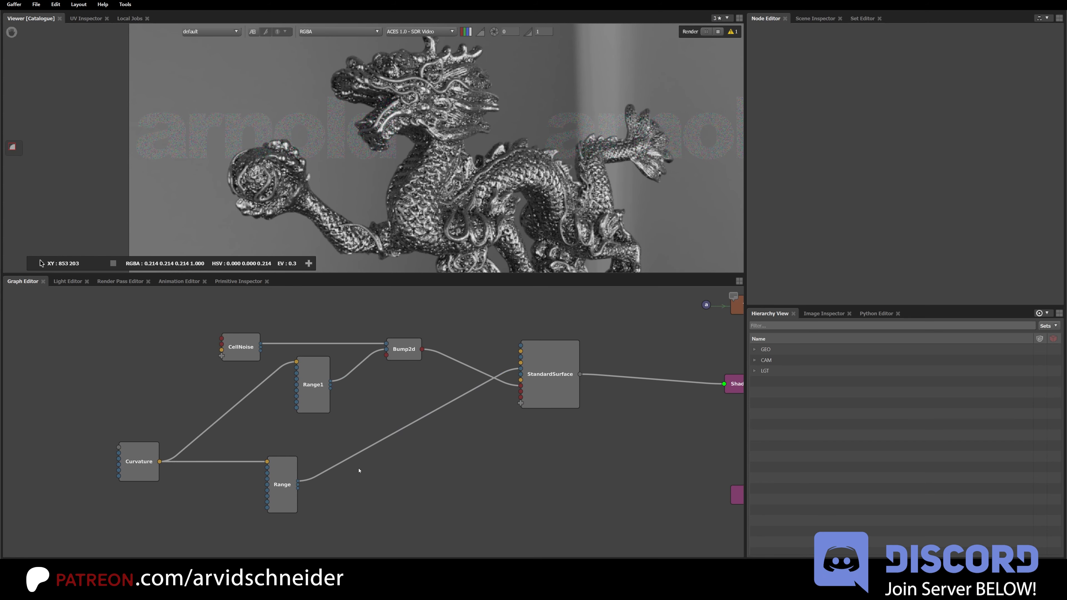
middle_drag(360, 509, 416, 418)
key(Tab)
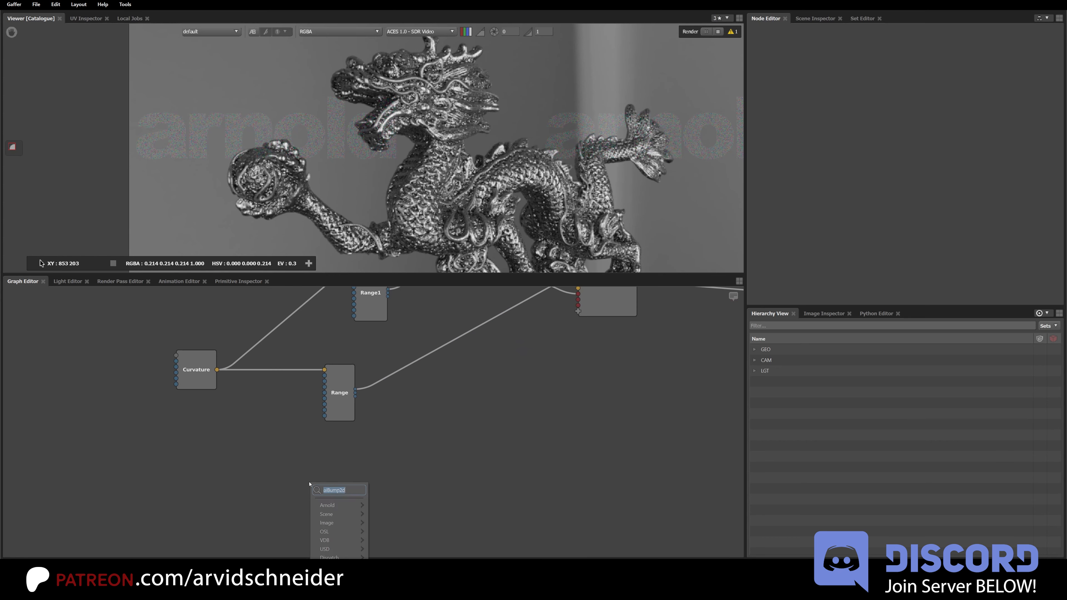
text(remap)
key(Return)
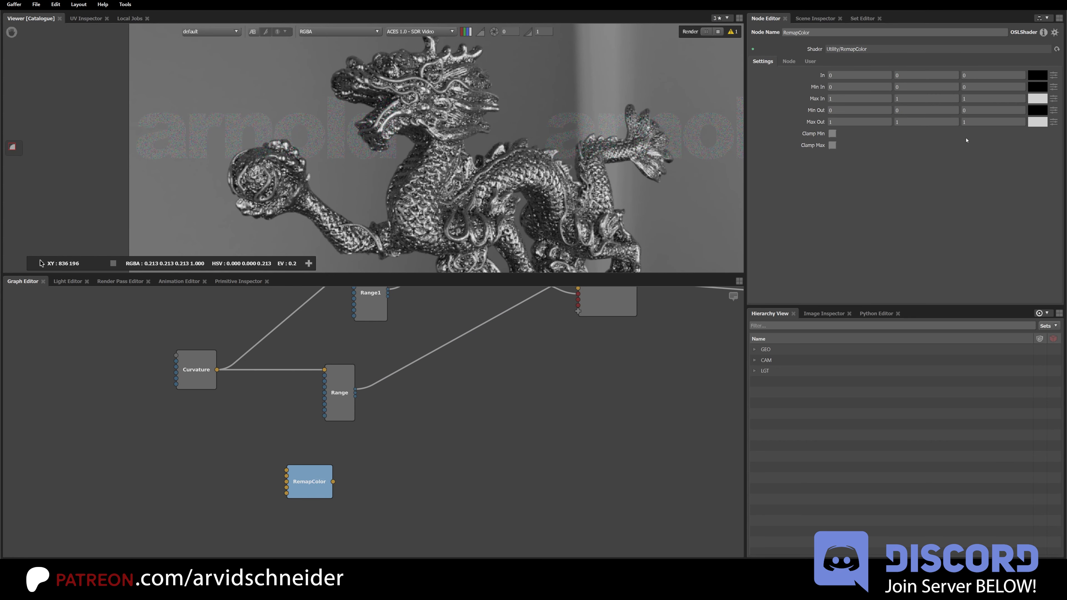
key(Tab)
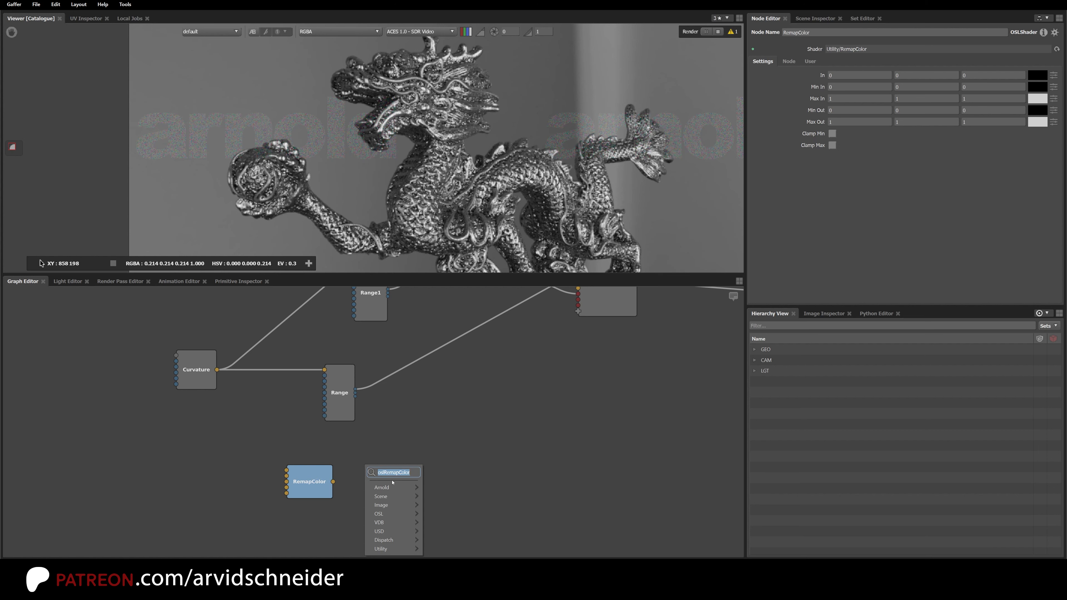
click(316, 490)
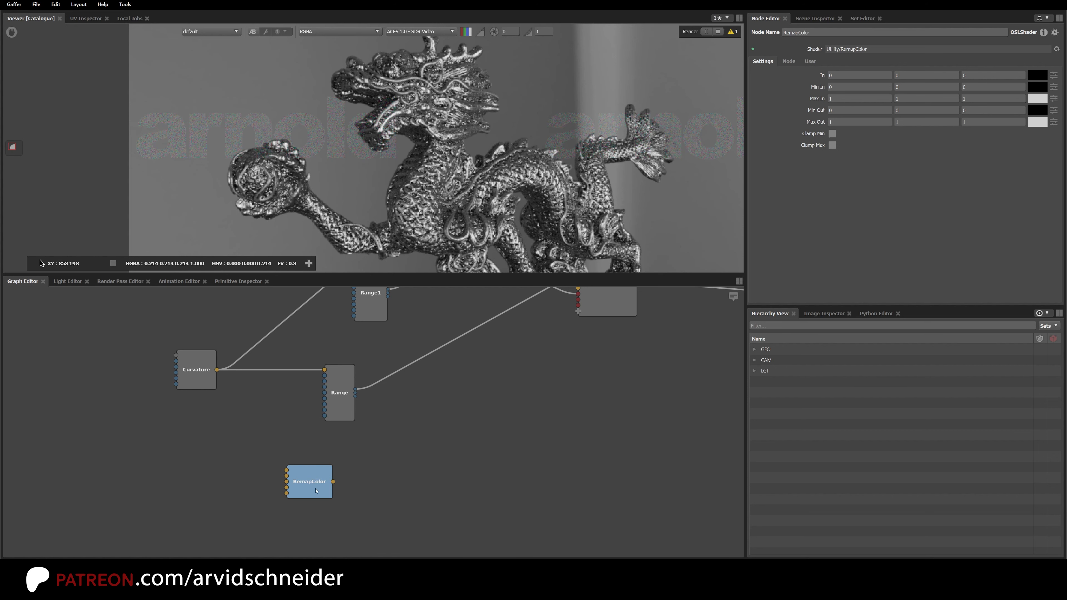
drag(316, 491, 349, 491)
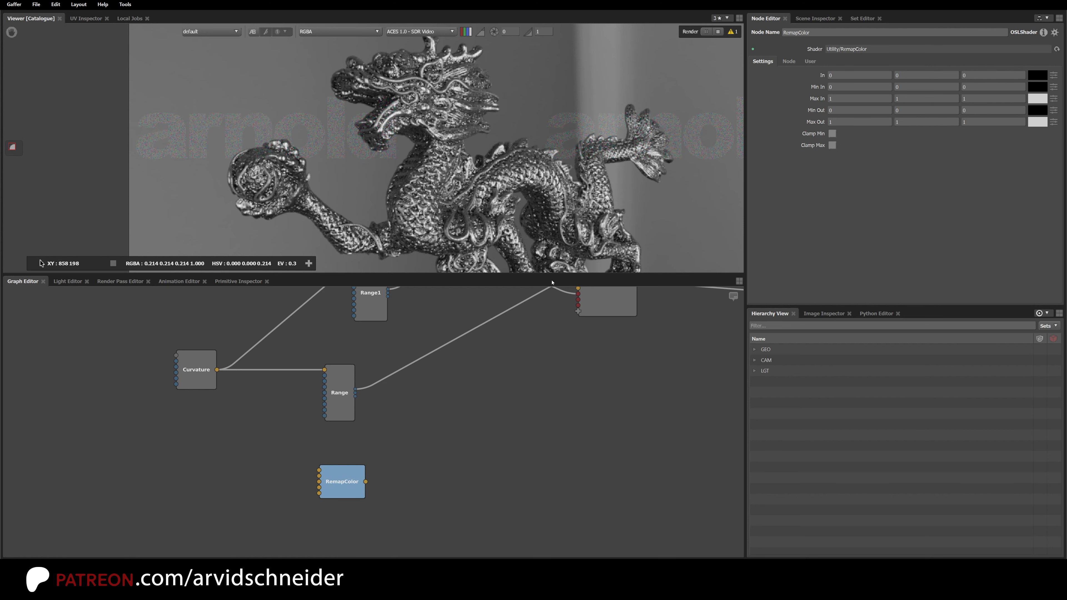
Add another Arnold range node, feed Curvature into it and connect its output to RemapColor's In.
click(222, 468)
key(Tab)
text(range)
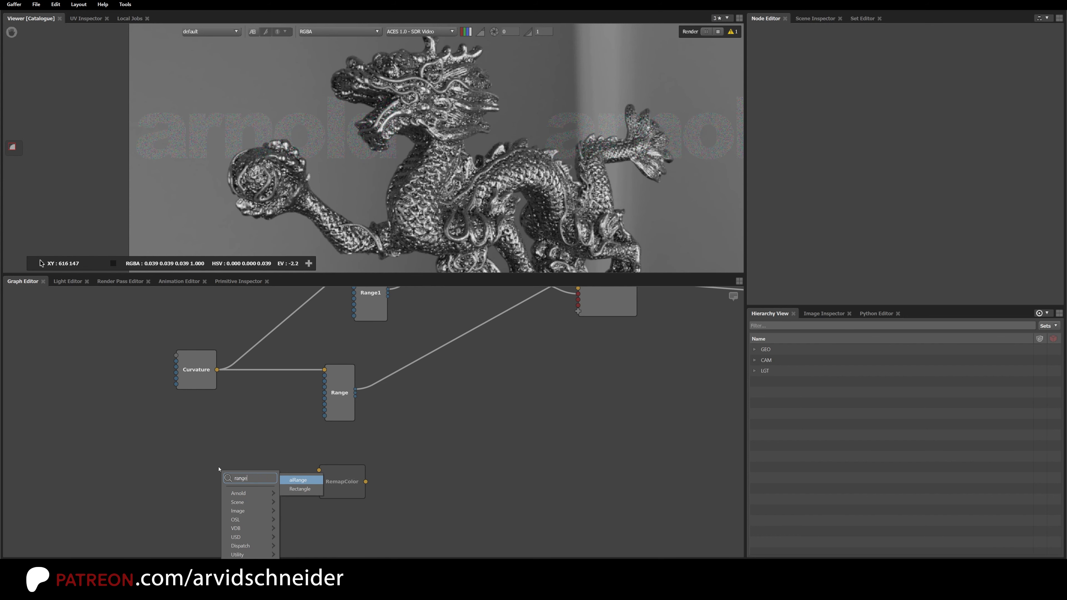
key(Return)
drag(217, 370, 330, 472)
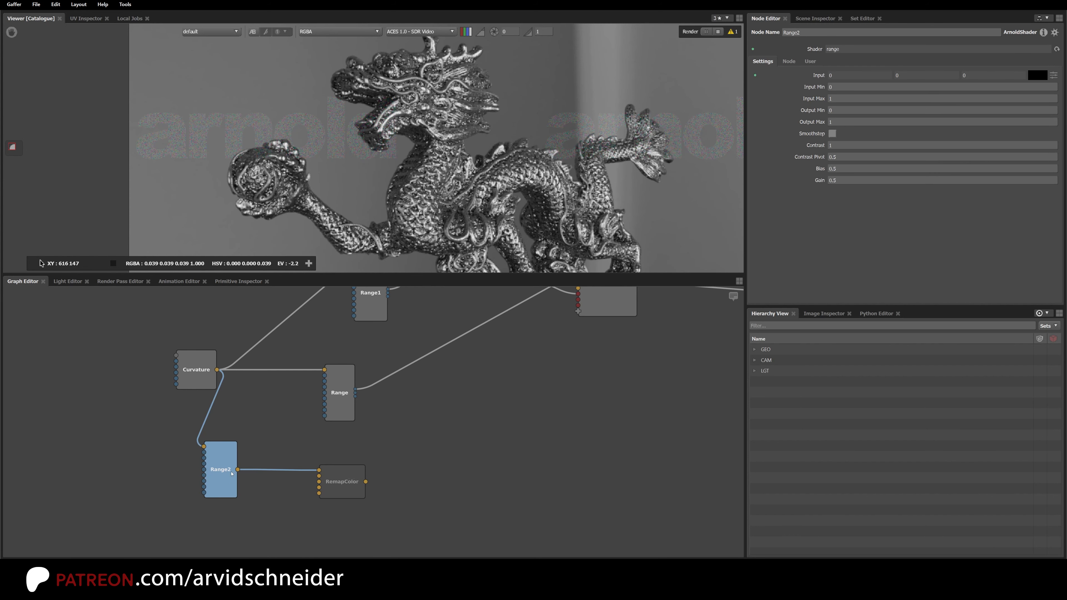
Preview Range2 on the dragon by routing it to ShaderAssignment, and enable its Smoothstep option.
drag(225, 477, 257, 478)
key(s)
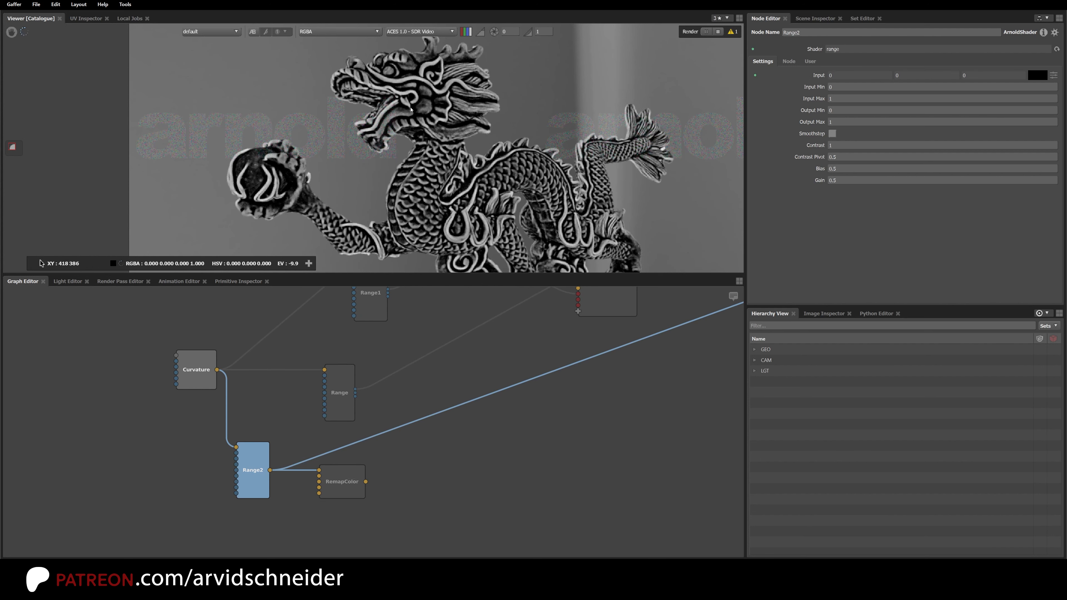
click(833, 133)
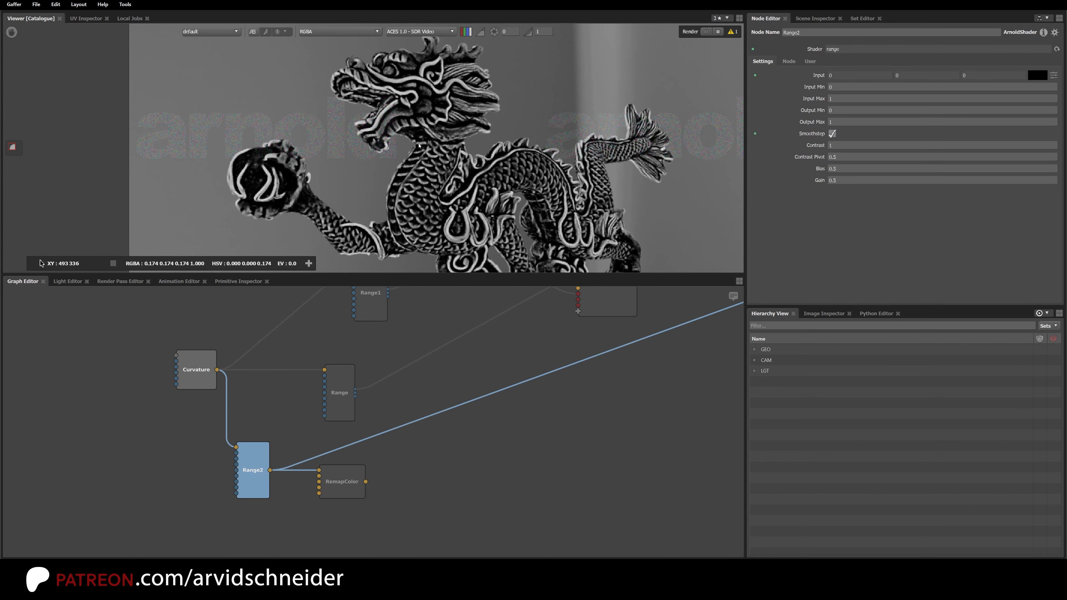
Preview RemapColor on the dragon by routing its output to ShaderAssignment.
click(362, 479)
drag(372, 478, 376, 491)
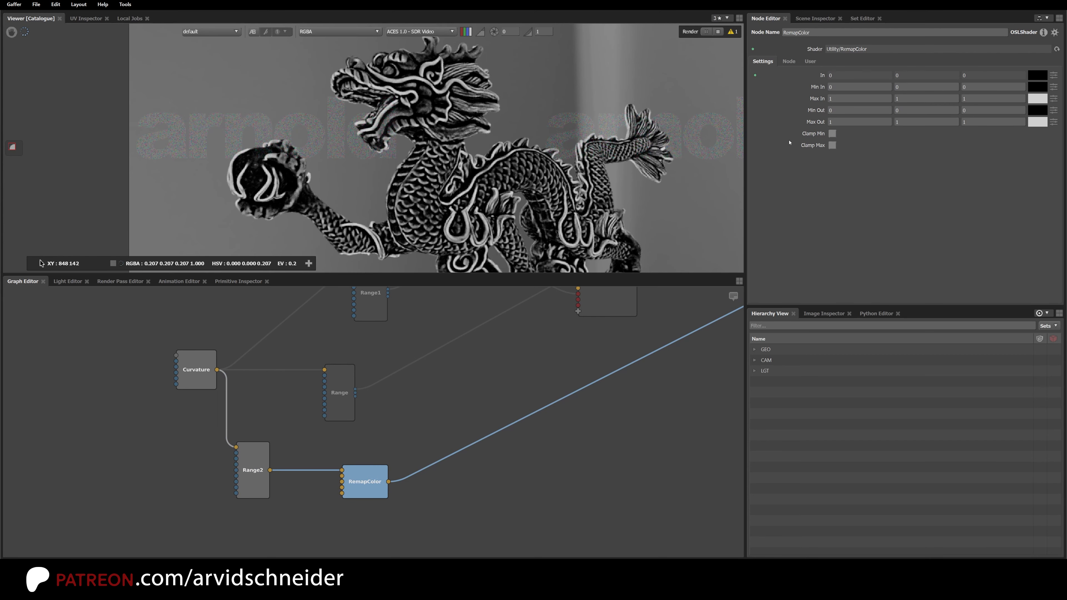
click(1054, 122)
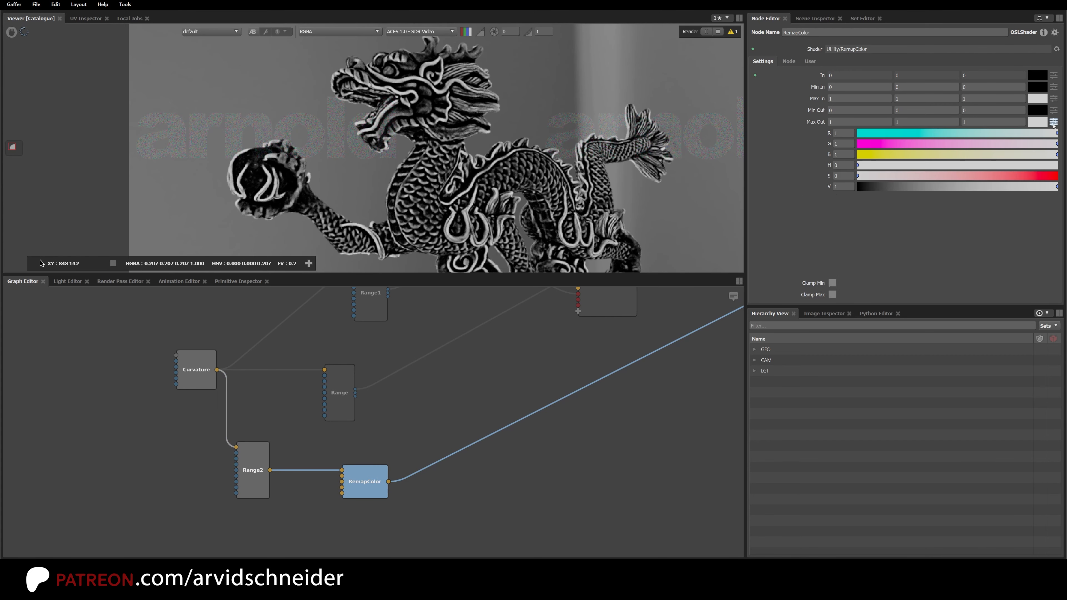
click(1006, 177)
drag(1000, 178, 829, 182)
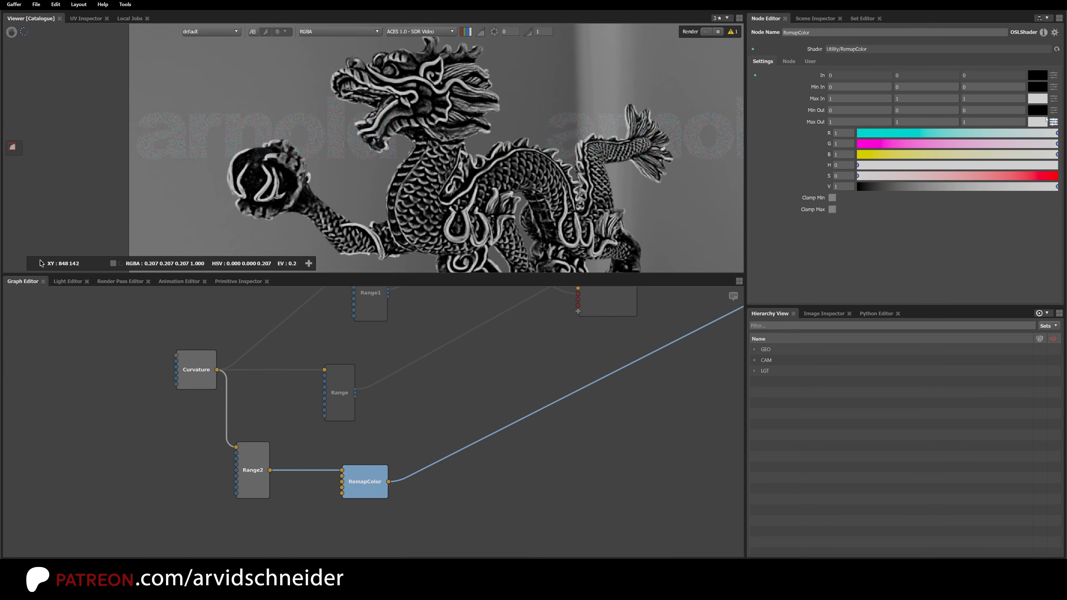
Set RemapColor's Min Out to a dark green of about 0.10, 0.15, 0.10.
click(1053, 110)
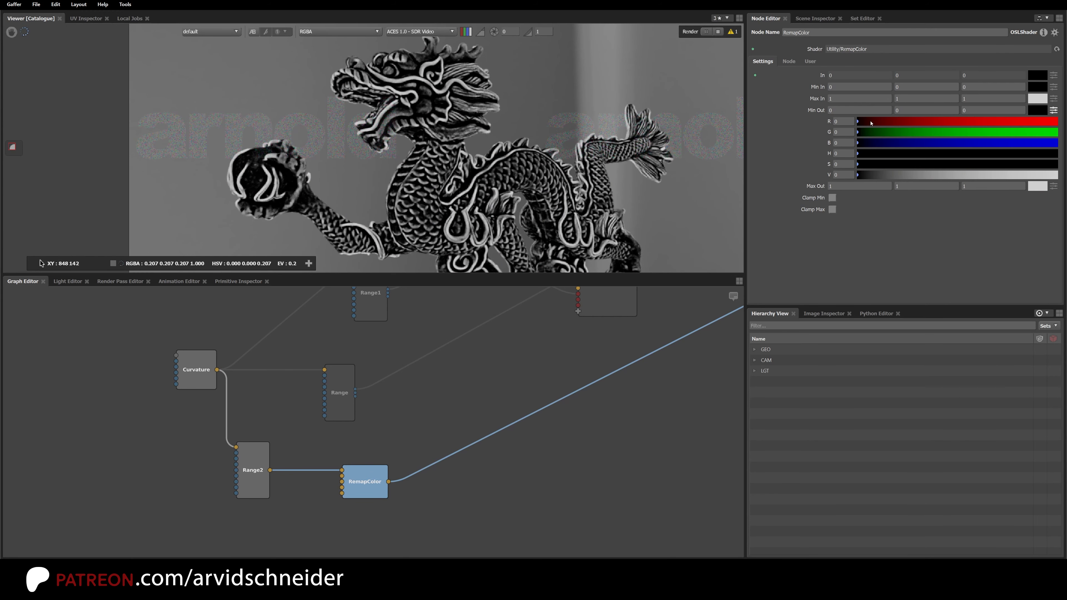
click(926, 176)
click(943, 165)
drag(919, 155, 934, 154)
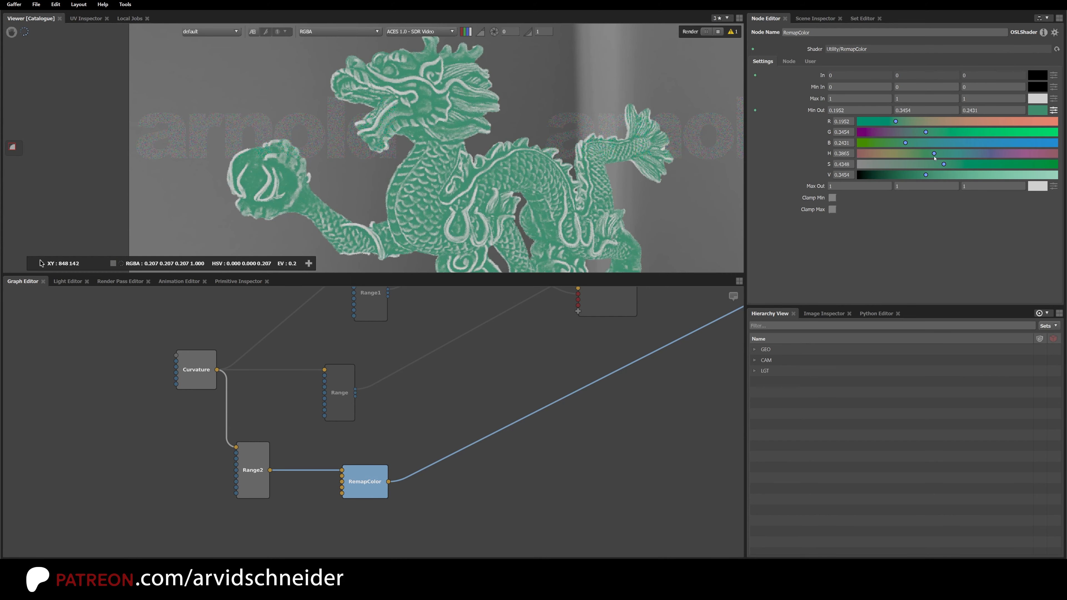
click(925, 154)
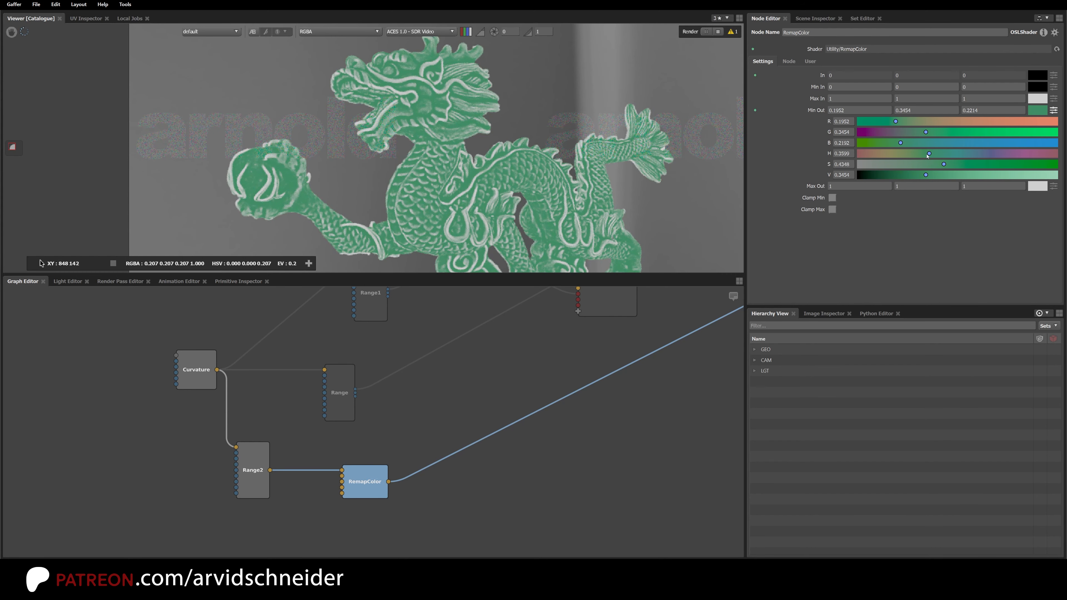
drag(925, 155, 888, 177)
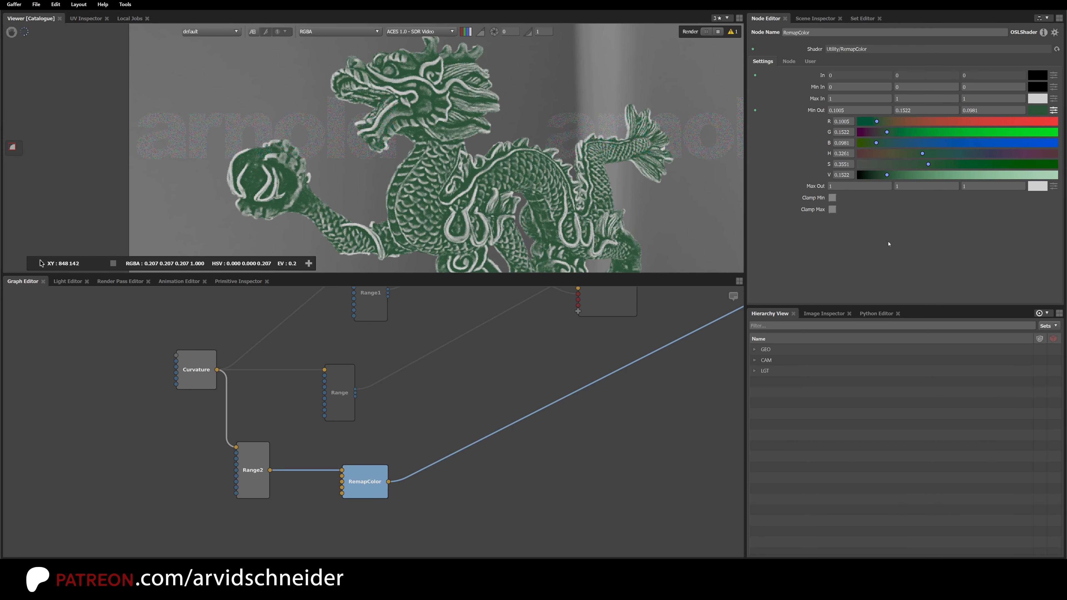
Set the Input Min of Range2 to 0.2 to tighten the curvature mask feeding RemapColor.
click(594, 347)
click(253, 466)
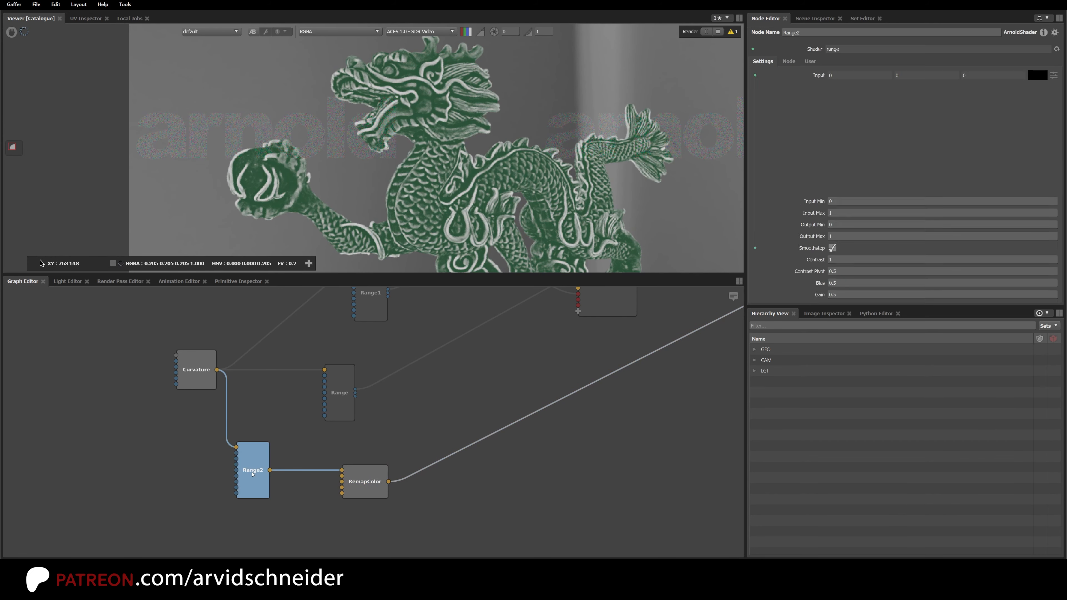
scroll(539, 175, up, 2)
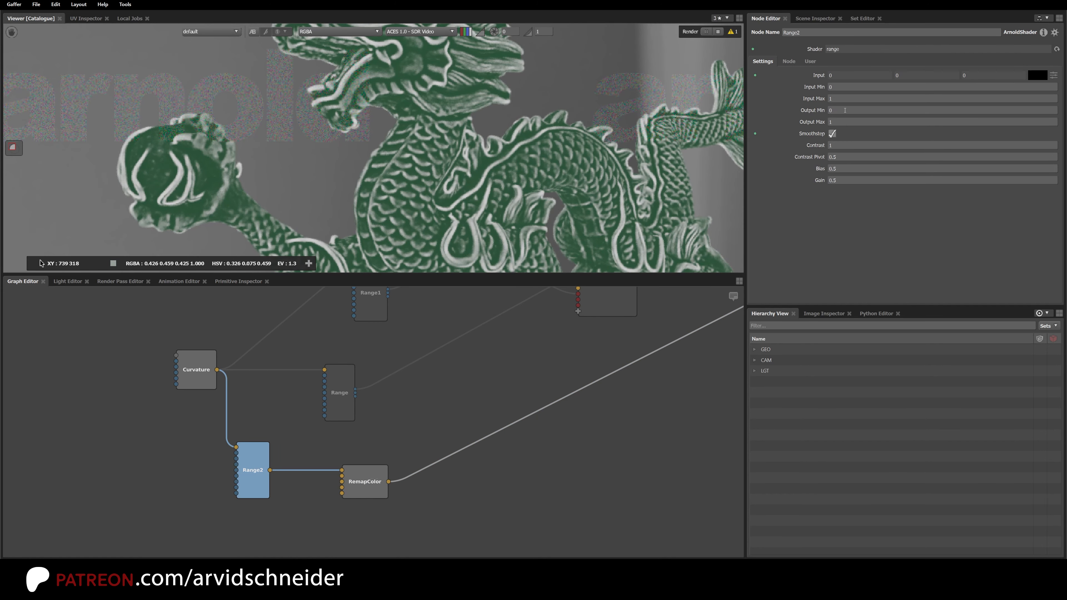
click(845, 110)
click(842, 87)
text(0.2)
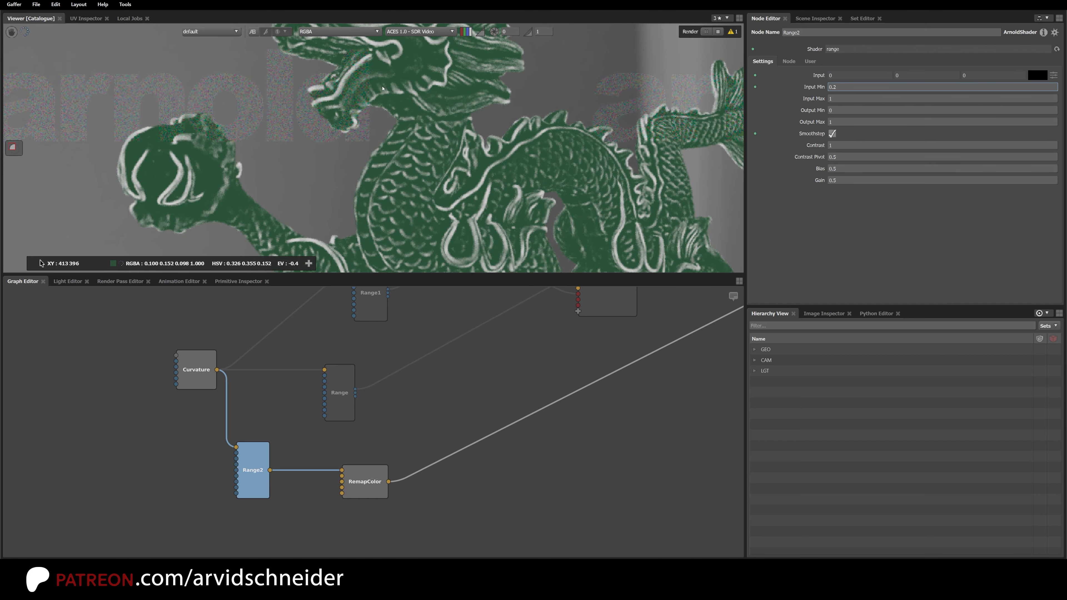
Reconnect StandardSurface to ShaderAssignment and feed RemapColor's output into the StandardSurface Base Color.
middle_drag(383, 88, 349, 158)
click(524, 391)
middle_drag(524, 391, 363, 505)
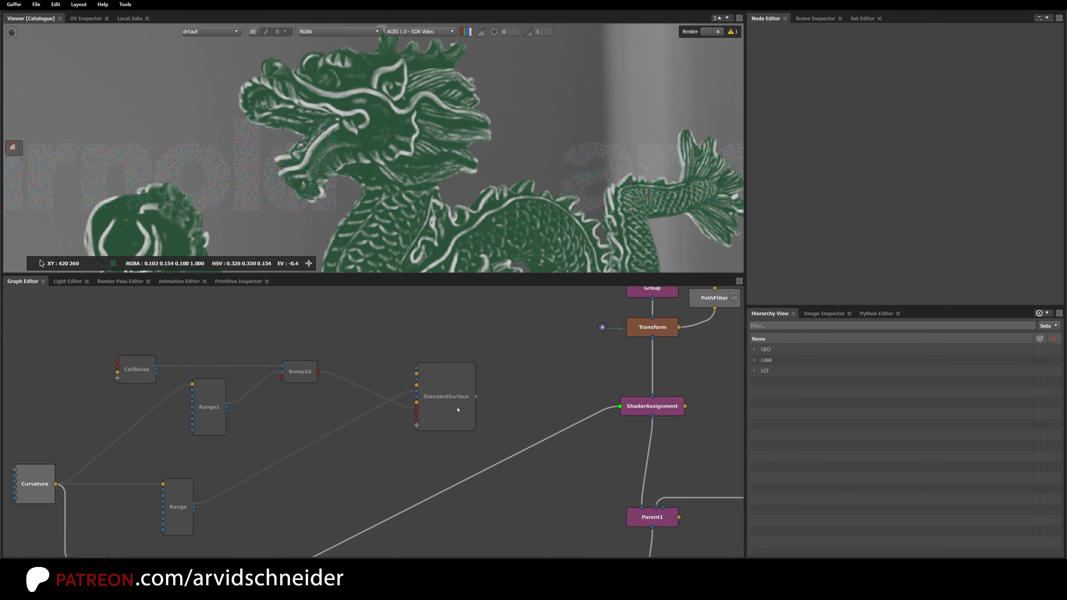
click(449, 419)
drag(475, 397, 608, 398)
click(503, 398)
middle_drag(502, 398, 595, 318)
mouse_move(323, 516)
mouse_down()
mouse_move(434, 393)
mouse_move(512, 353)
mouse_move(509, 379)
mouse_up()
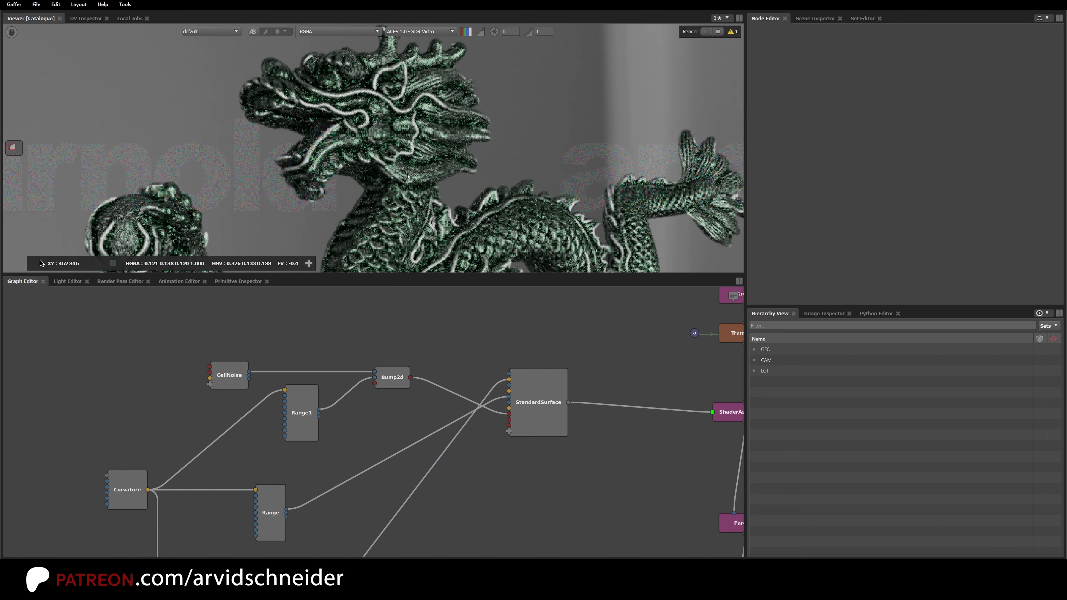
Review the StandardSurface base settings and the output values of the Range node driving its roughness.
middle_drag(430, 200, 423, 142)
click(543, 386)
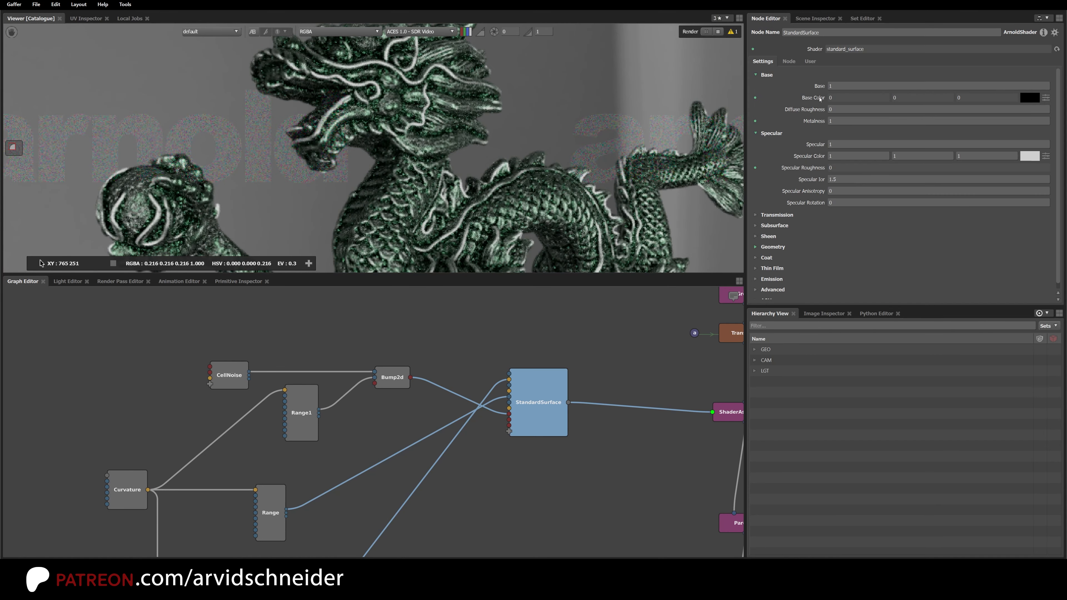
middle_drag(344, 464, 396, 402)
click(315, 453)
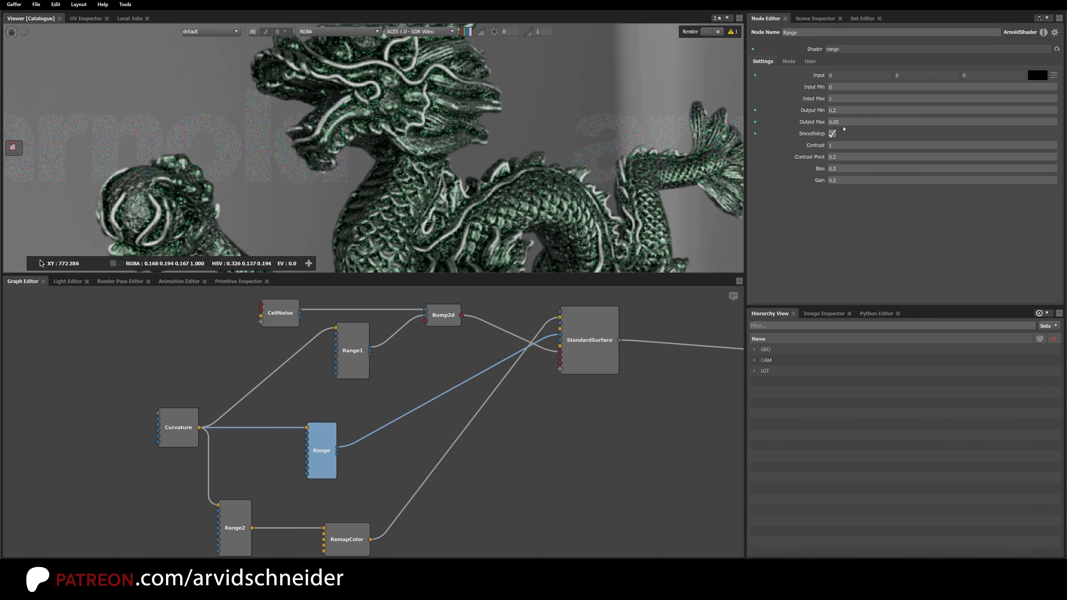
middle_drag(364, 552, 387, 429)
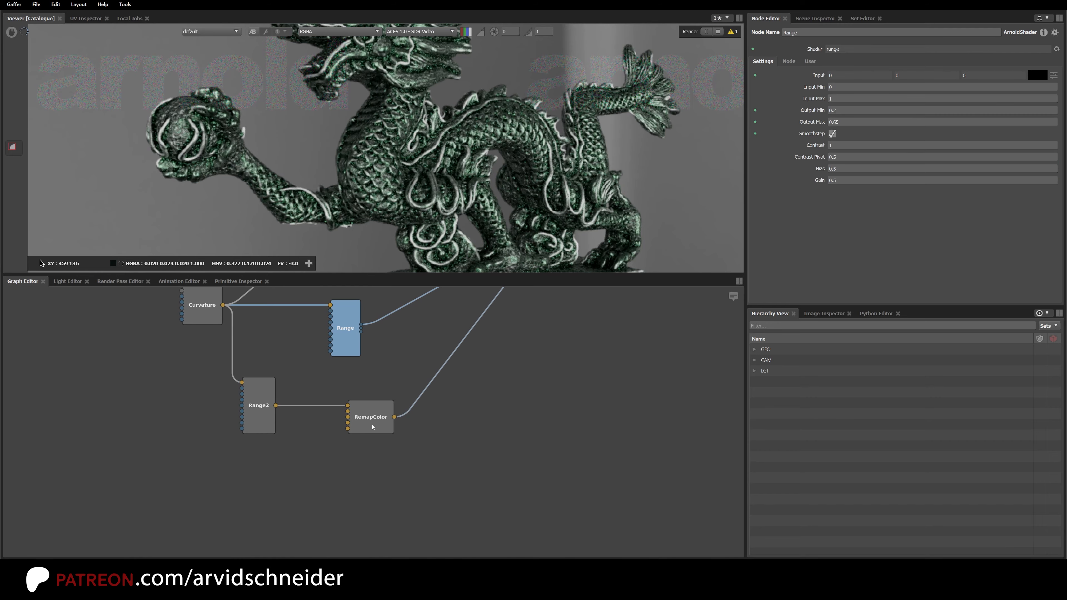
Fine-tune RemapColor's Min Out to a less saturated, slightly brighter green of about 0.124, 0.176, 0.125.
click(373, 427)
click(917, 164)
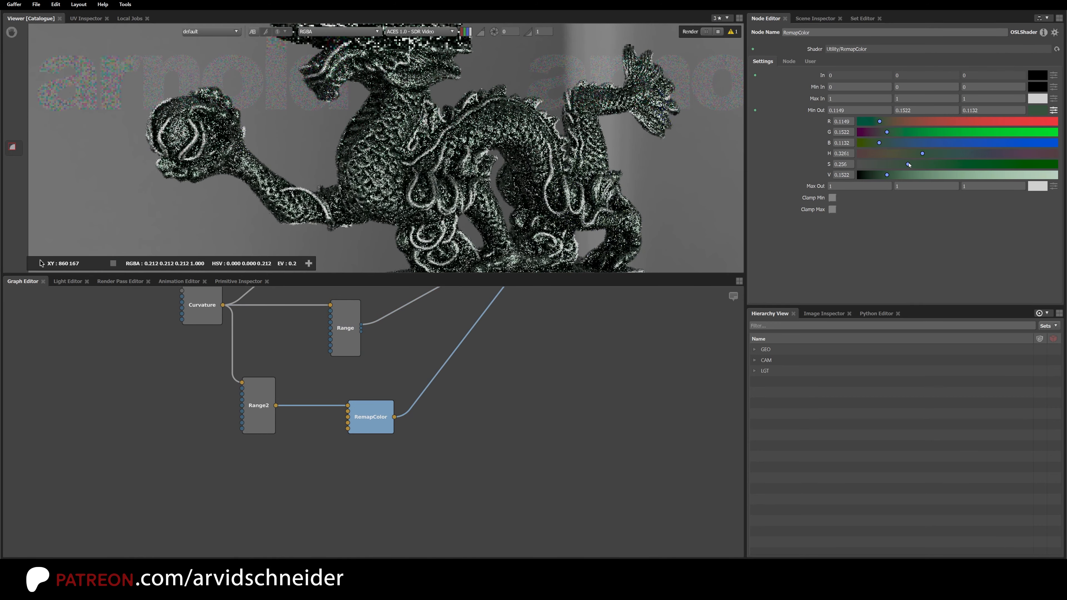
click(924, 154)
click(898, 175)
scroll(351, 73, up, 3)
middle_drag(351, 72, 357, 207)
scroll(356, 208, down, 4)
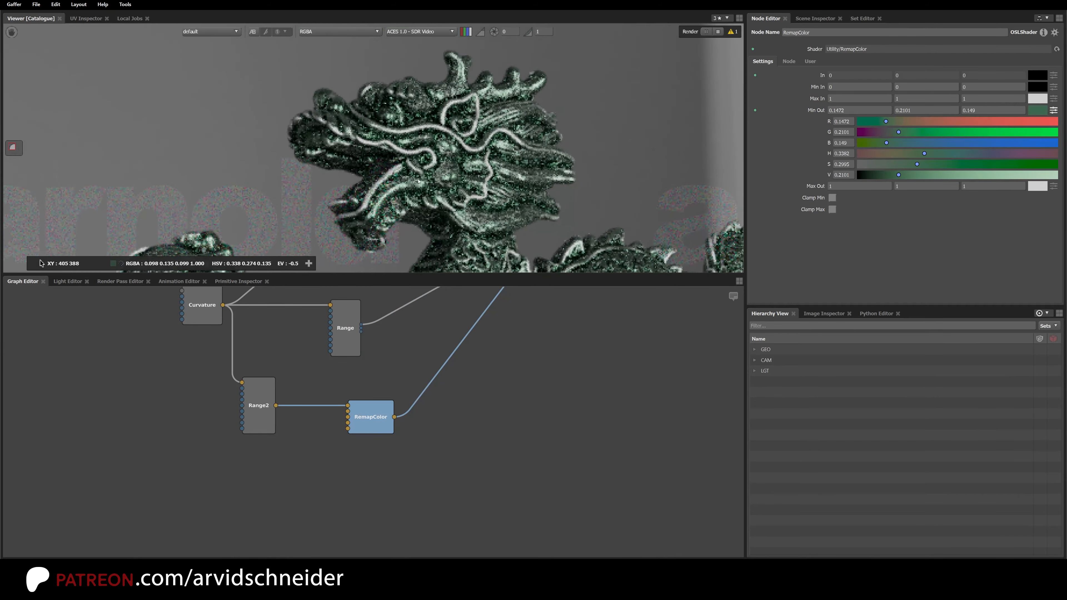
scroll(328, 200, up, 3)
click(892, 175)
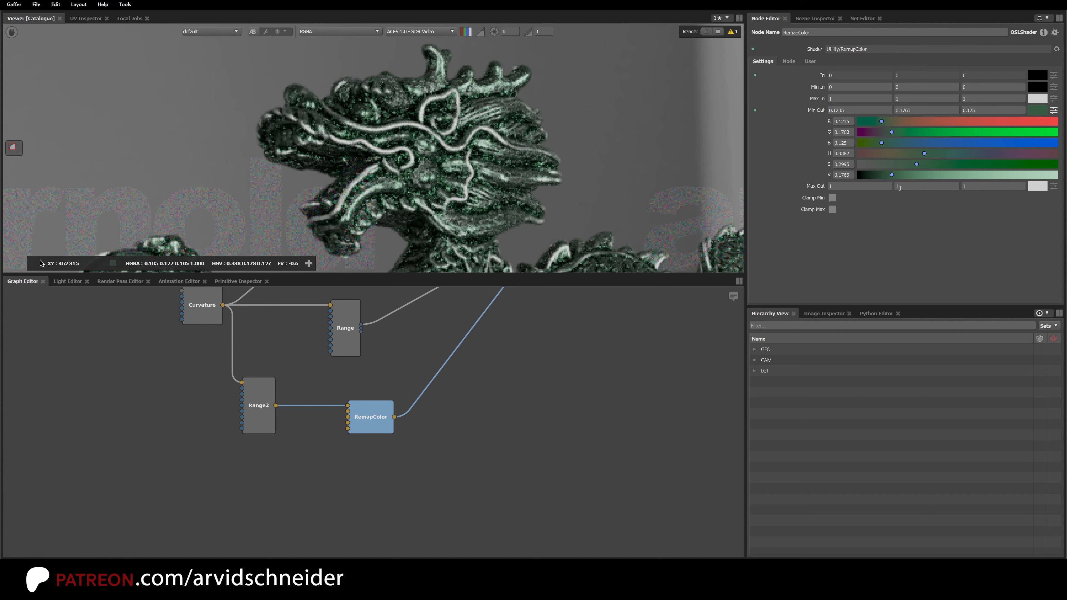
Darken RemapColor's Max Out to a neutral grey of about 0.77 and check the whole dragon in the render.
click(1053, 186)
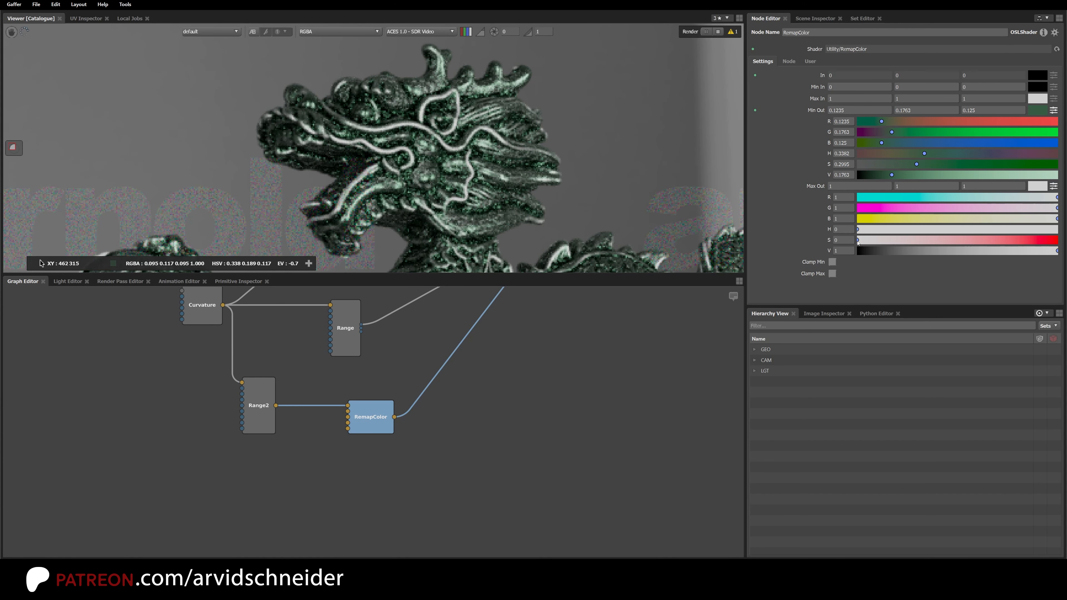
drag(994, 254, 1013, 255)
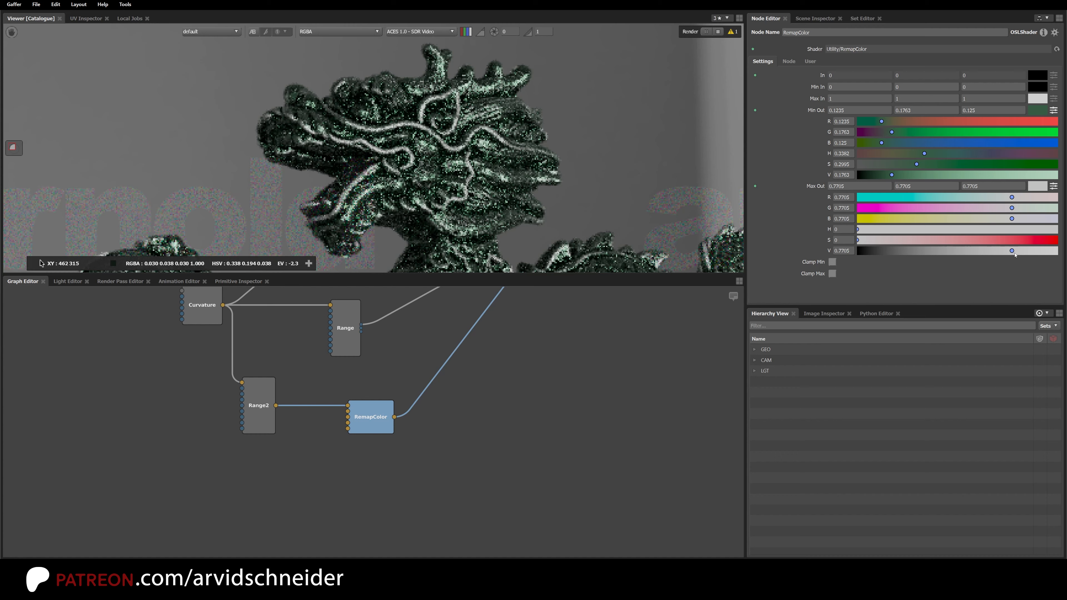
scroll(403, 202, down, 4)
middle_drag(403, 202, 361, 130)
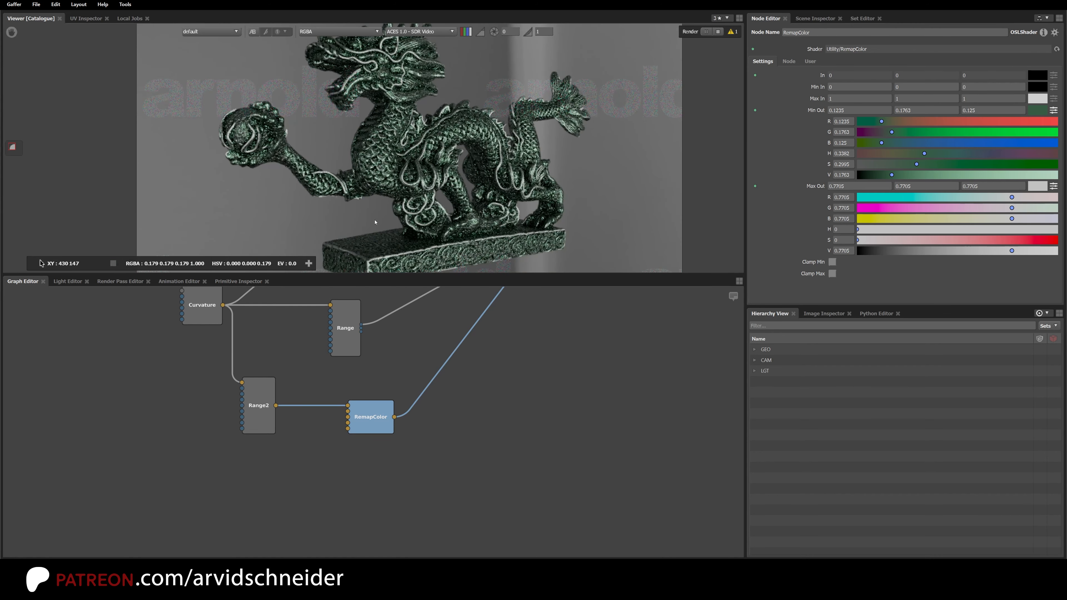
middle_drag(409, 106, 397, 98)
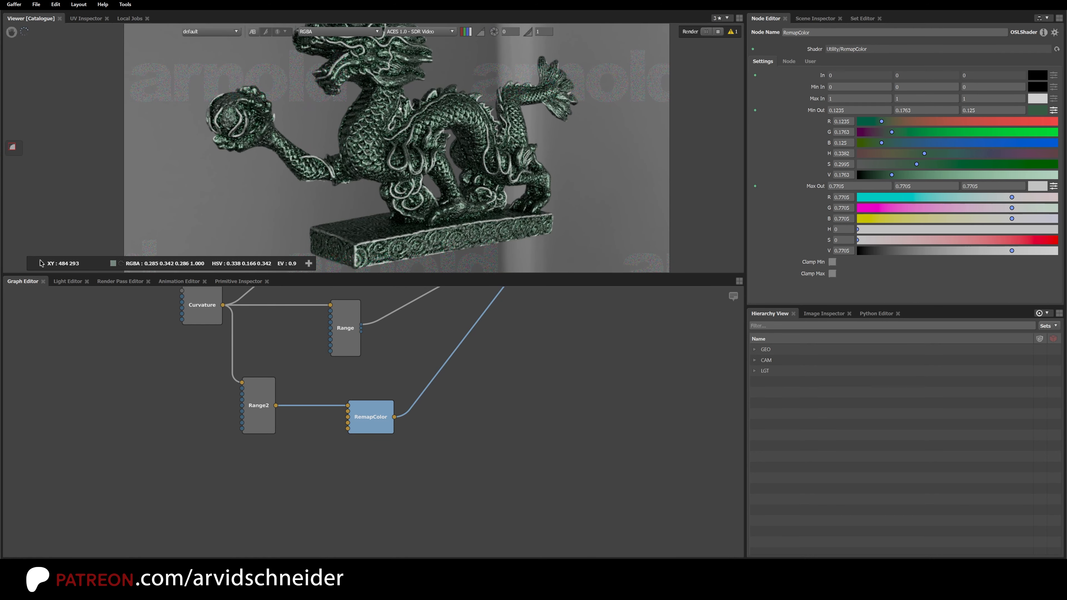
Move Curvature away from its range nodes to free space and add an Arnold noise node near it.
middle_drag(311, 347, 319, 398)
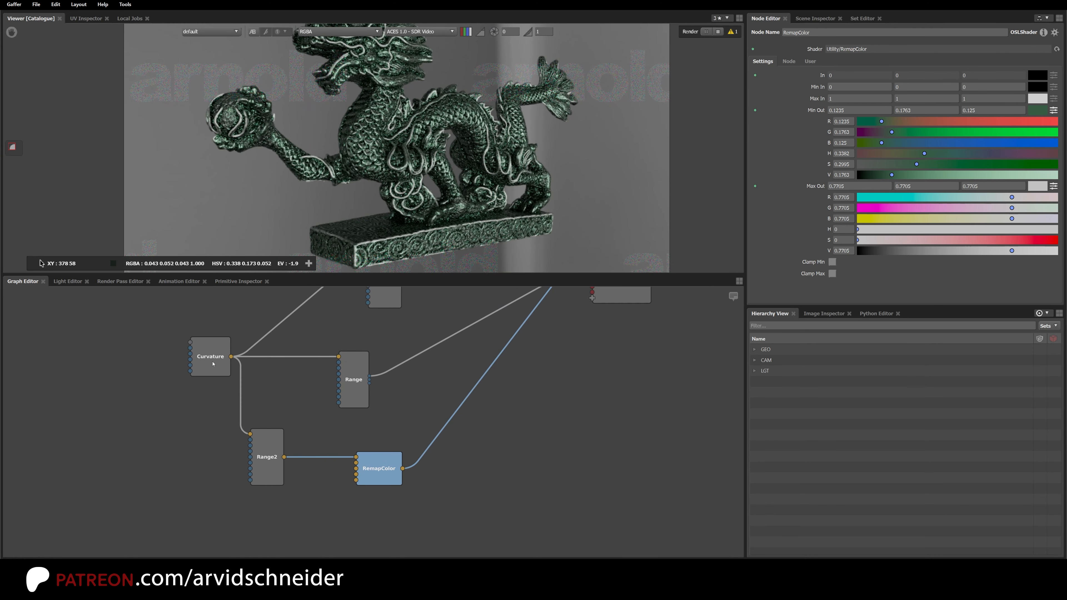
drag(192, 355, 122, 353)
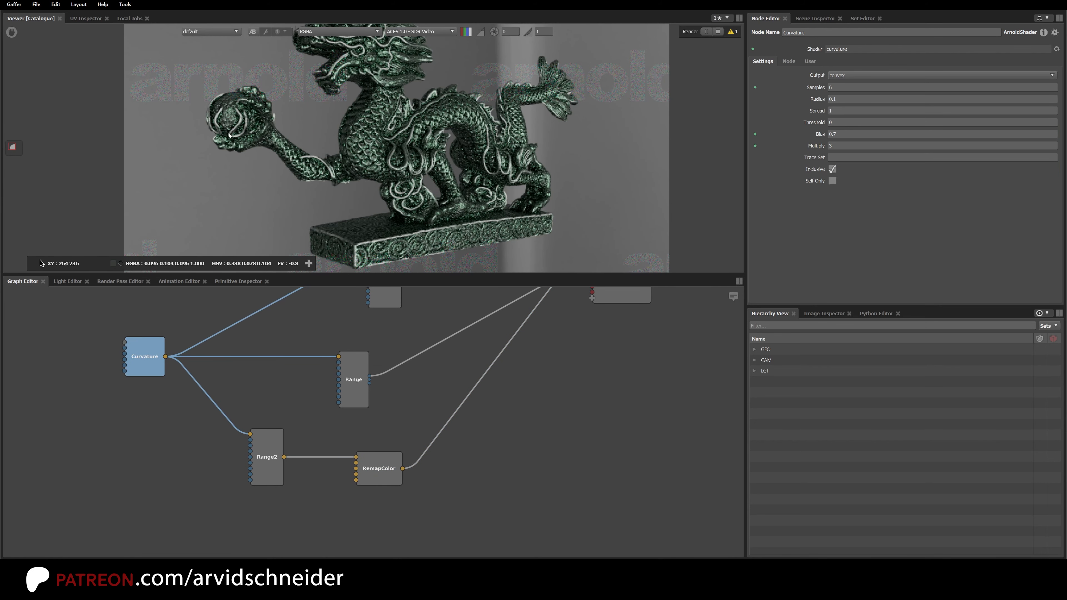
middle_drag(325, 138, 312, 193)
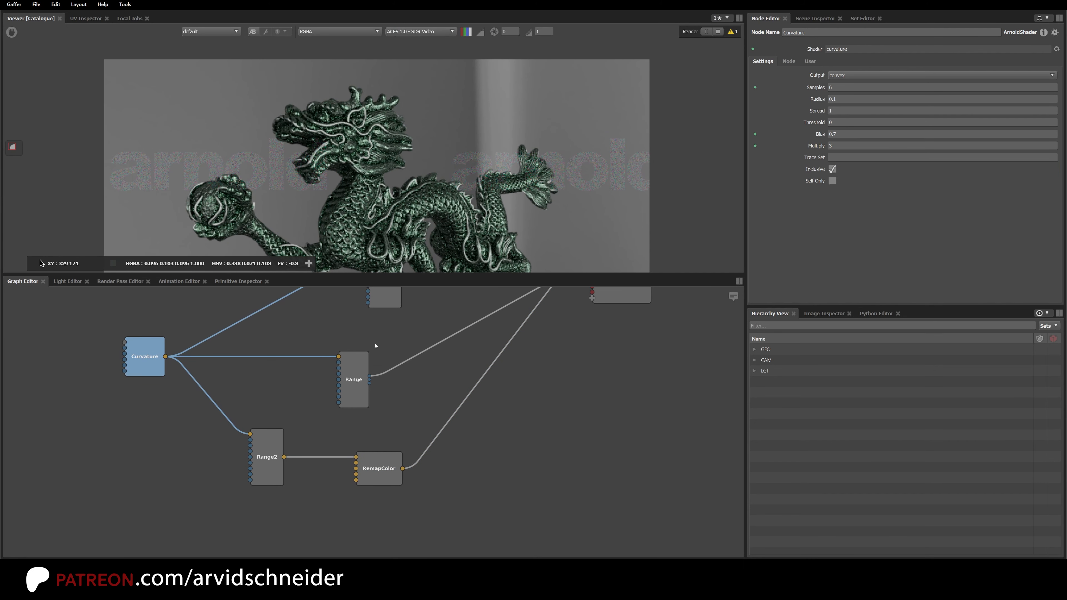
middle_drag(311, 318, 348, 353)
click(319, 362)
key(Tab)
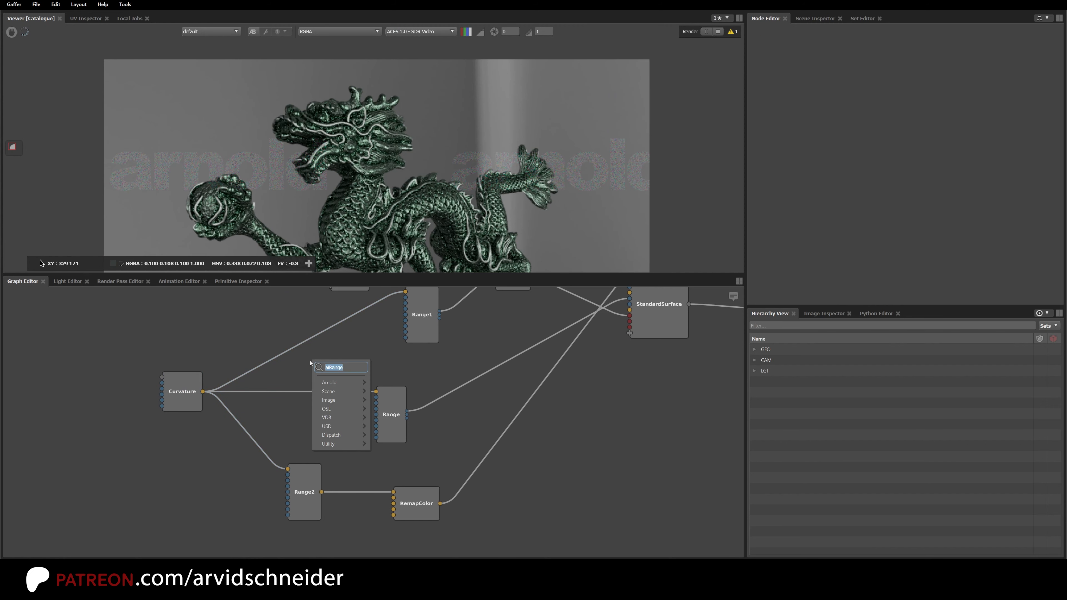
text(nouse)
key(BackSpace)
key(BackSpace)
key(BackSpace)
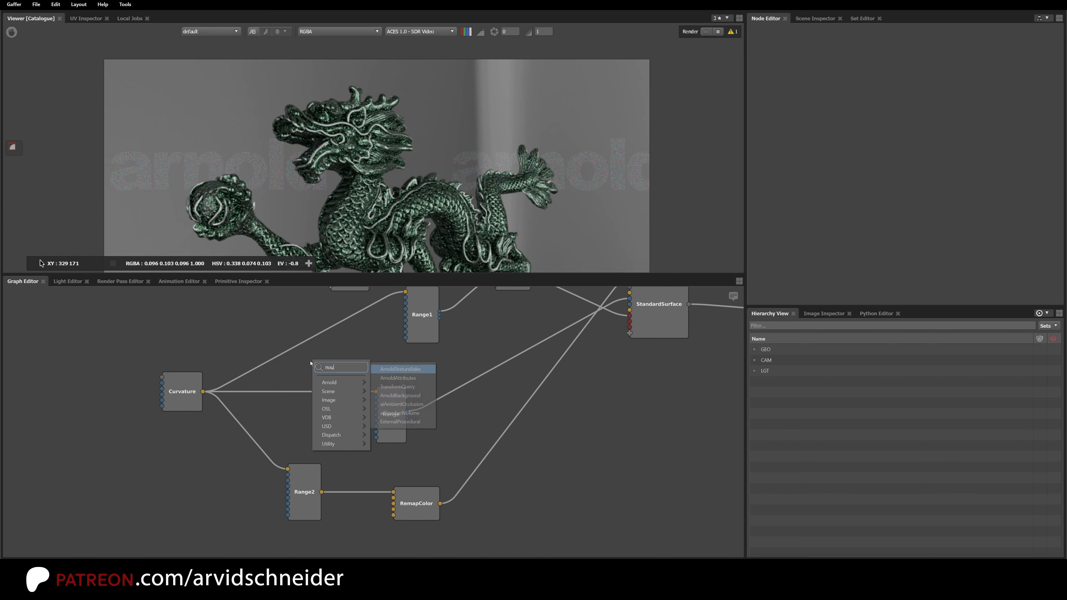
text(ise)
key(Return)
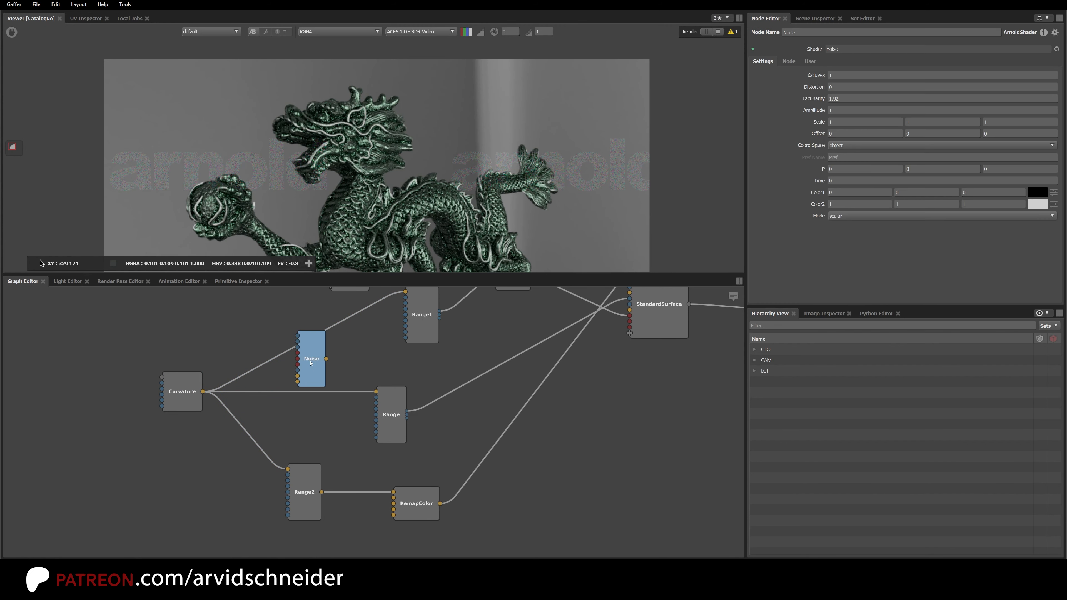
Move Noise and Curvature further from the range nodes and add an aiMin node between the two.
drag(317, 364, 255, 336)
drag(191, 388, 149, 388)
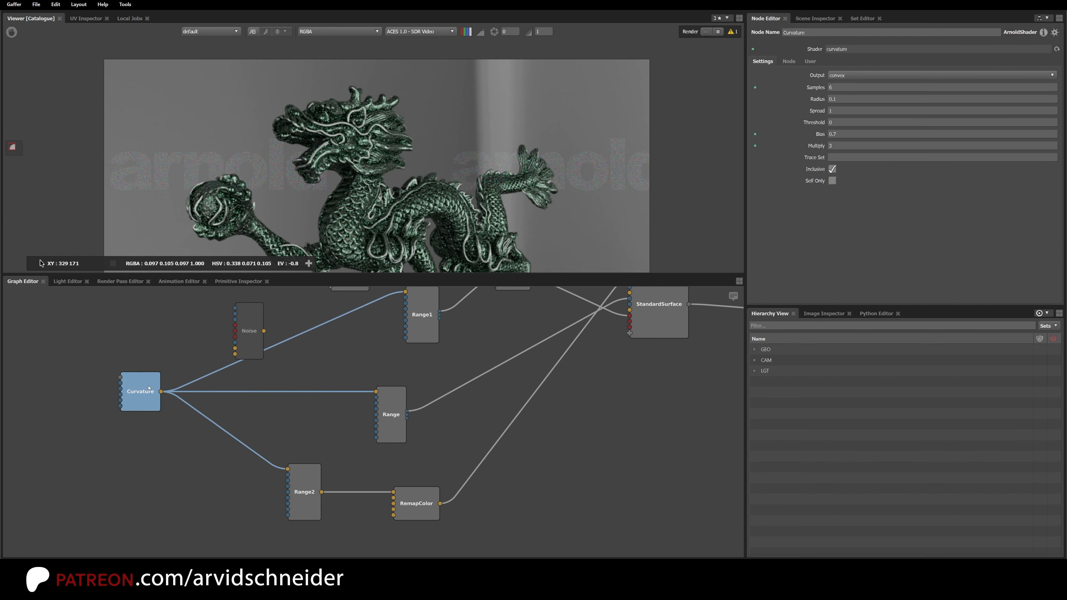
drag(253, 343, 212, 337)
click(179, 354)
key(Tab)
text(min)
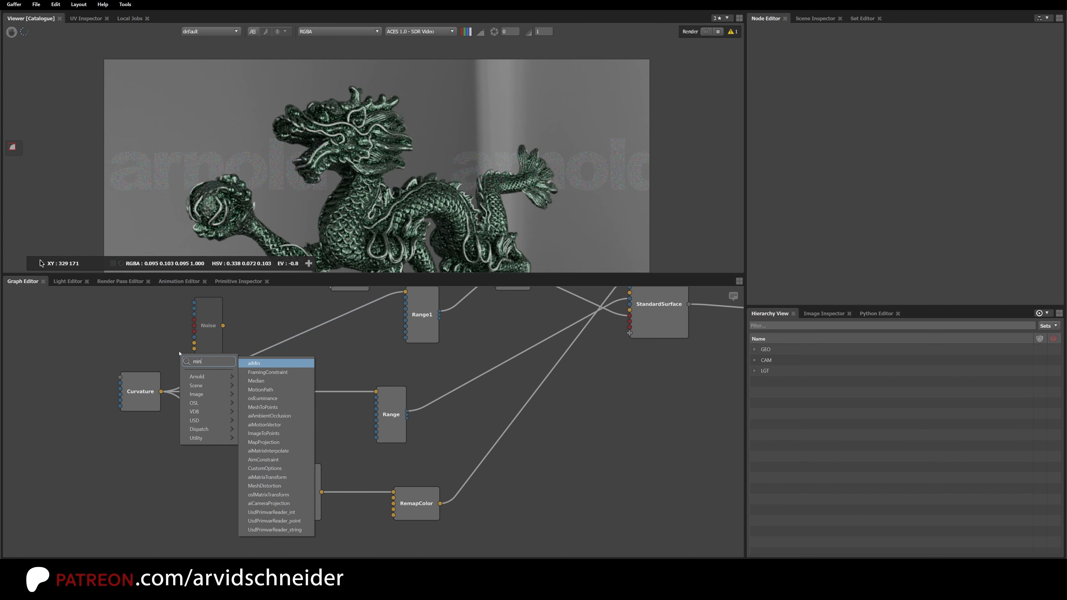
click(265, 363)
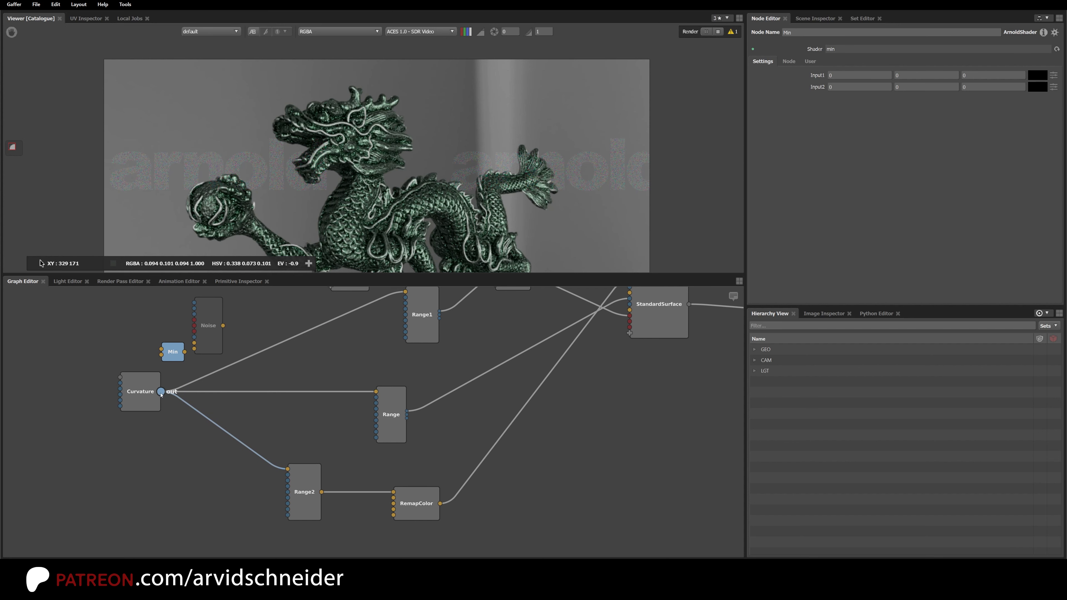
Connect Noise to Min's Input1 and Curvature to its Input2, and preview Min by routing it to ShaderAssignment.
drag(161, 392, 162, 355)
drag(221, 328, 629, 381)
click(171, 406)
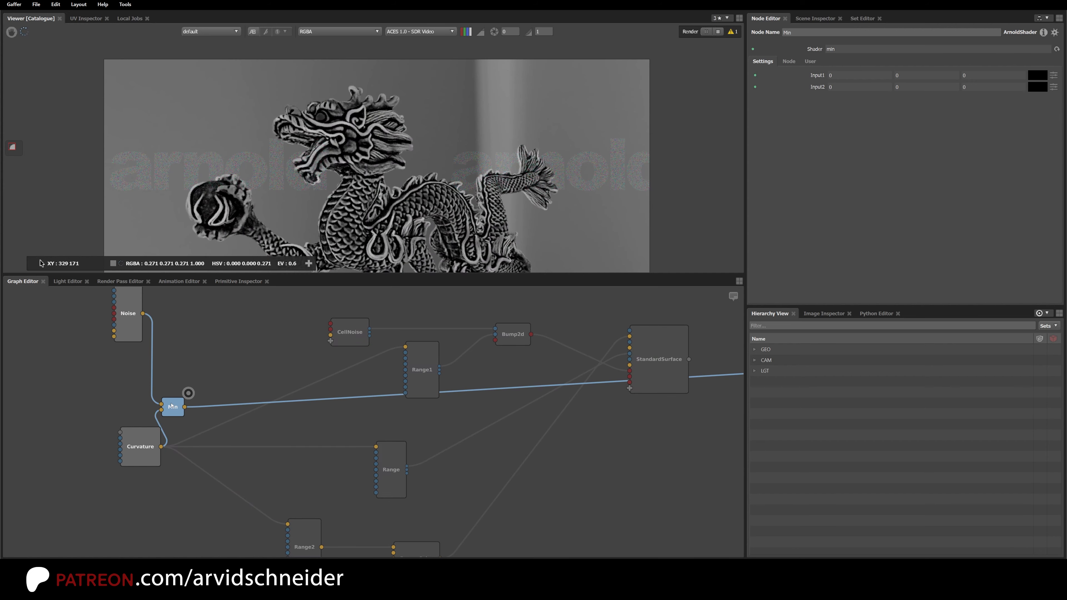
Set the Noise node's Scale to 5 on all three axes.
click(136, 352)
middle_drag(563, 126, 637, 80)
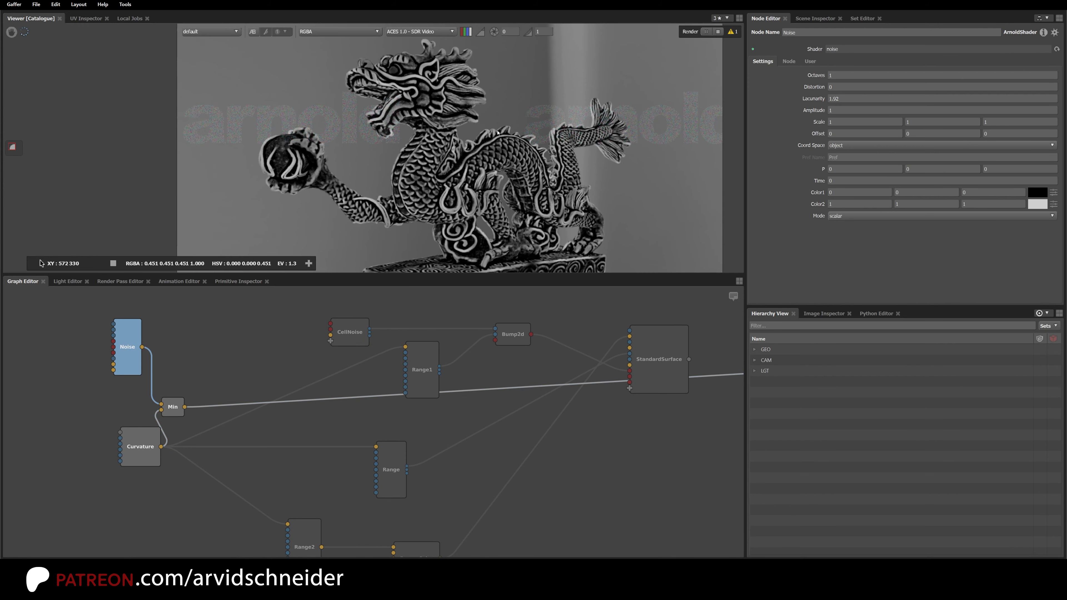
click(848, 122)
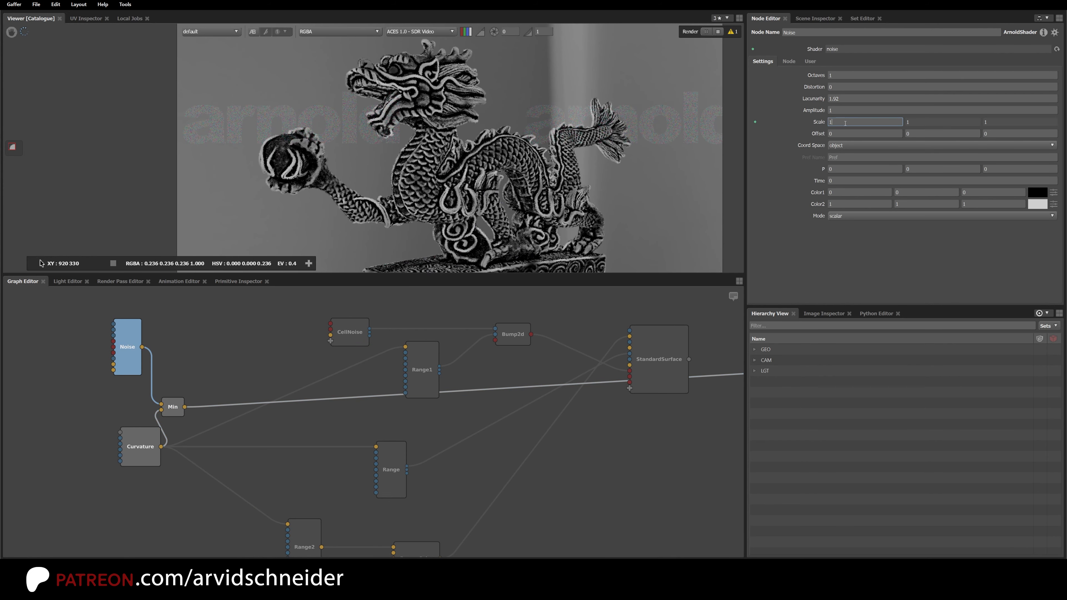
text(5)
key(Return)
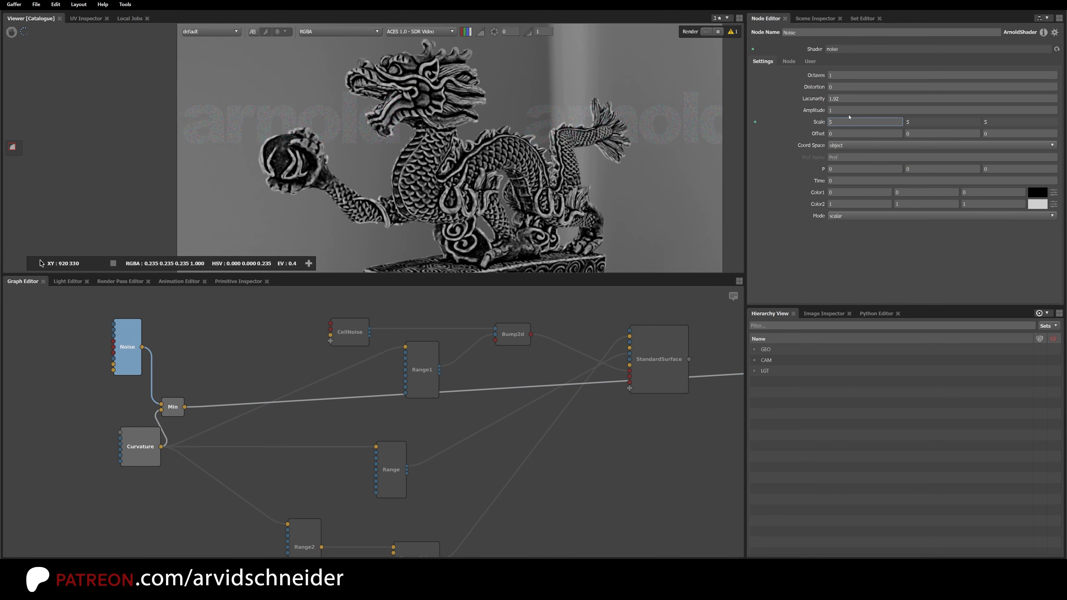
Try an Amplitude of 0.2 on the Noise node and return it to 1.
click(842, 111)
key(BackSpace)
text(0.2)
key(Return)
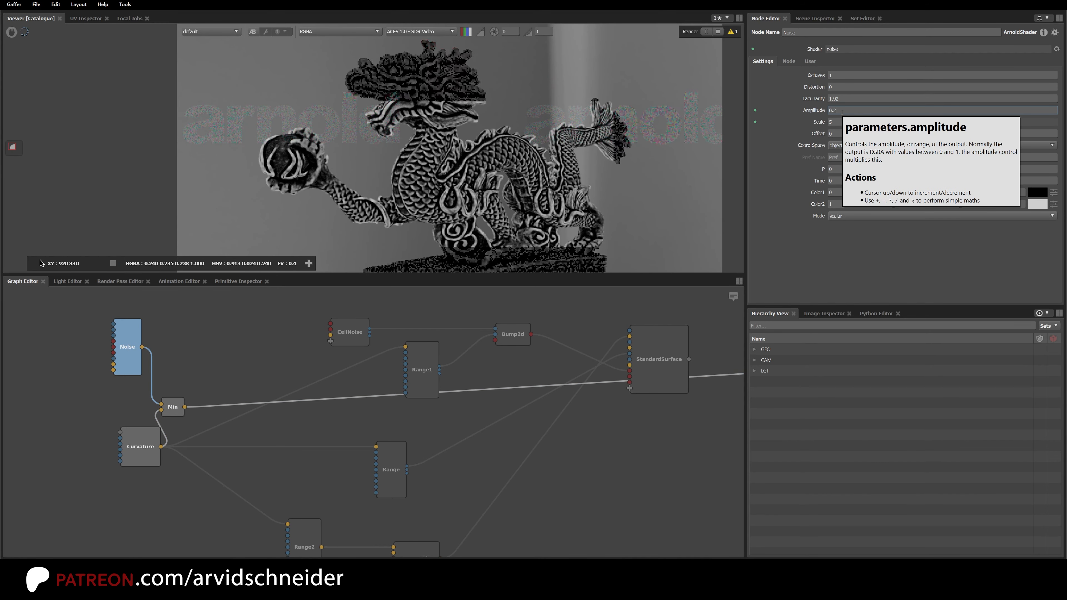
key(Up)
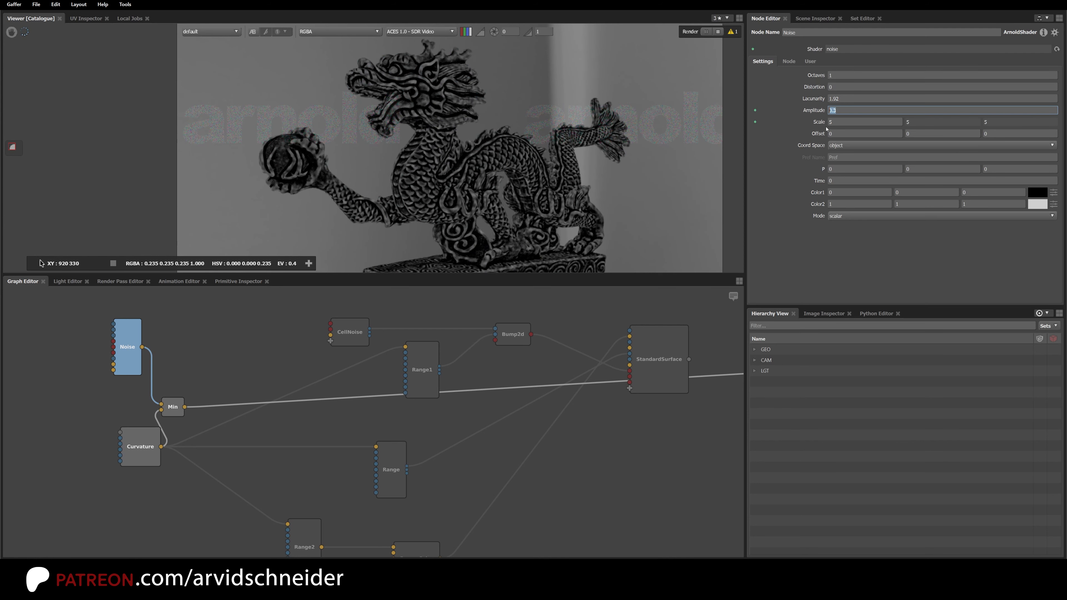
key(Return)
Move Noise further away from Min and add an Arnold range node beside it.
drag(132, 356, 111, 356)
key(Tab)
text(rema)
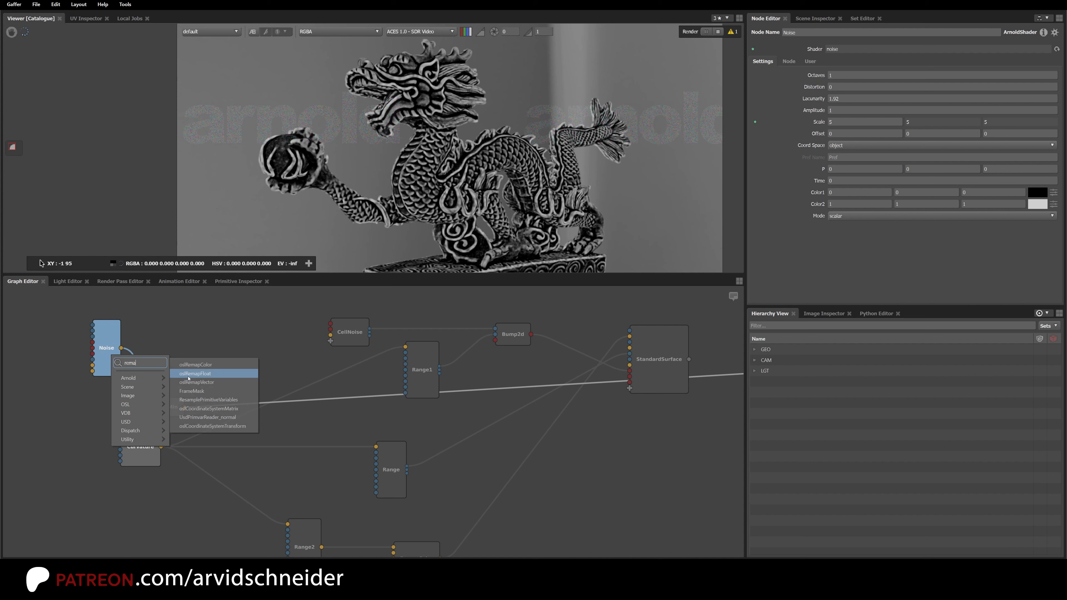
click(200, 334)
key(Tab)
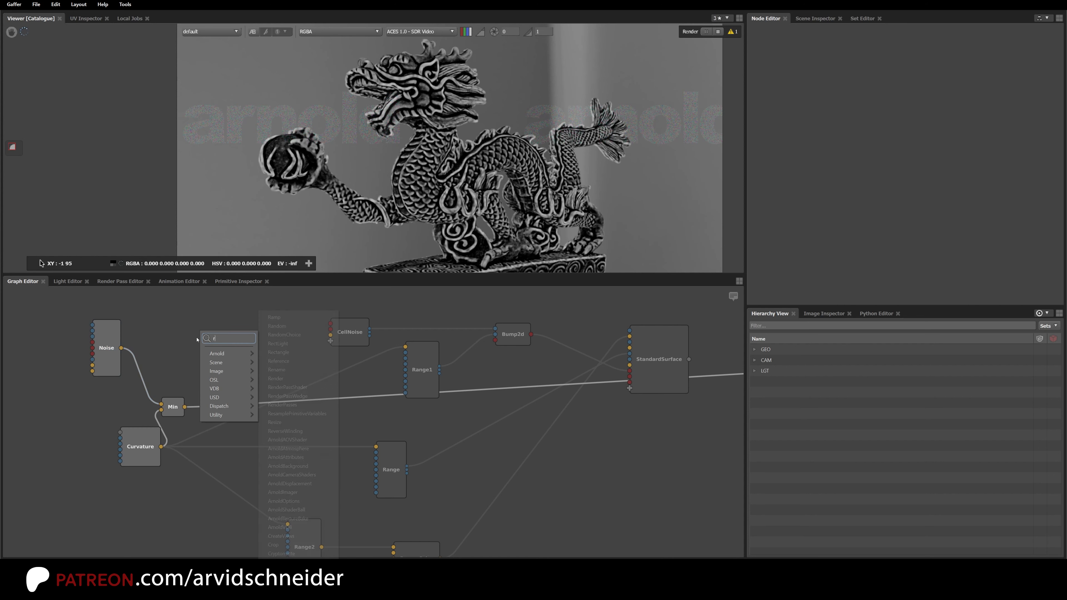
text(range)
key(Return)
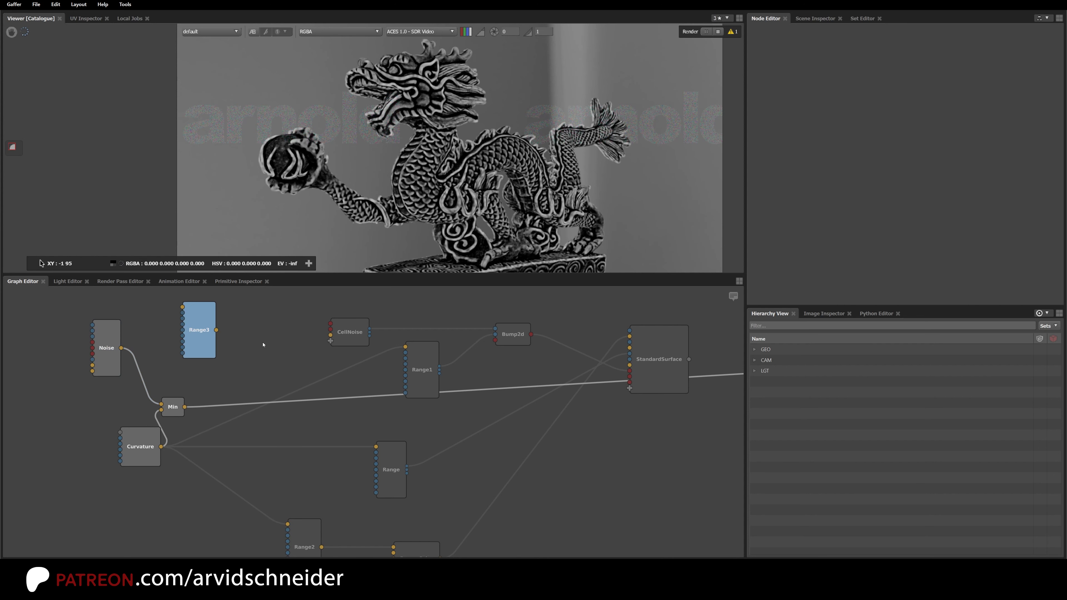
Insert Range3 between Noise and Min's Input1 with room around it, and preview Range3 through ShaderAssignment.
drag(121, 348, 105, 320)
drag(123, 359, 62, 347)
drag(192, 351, 162, 416)
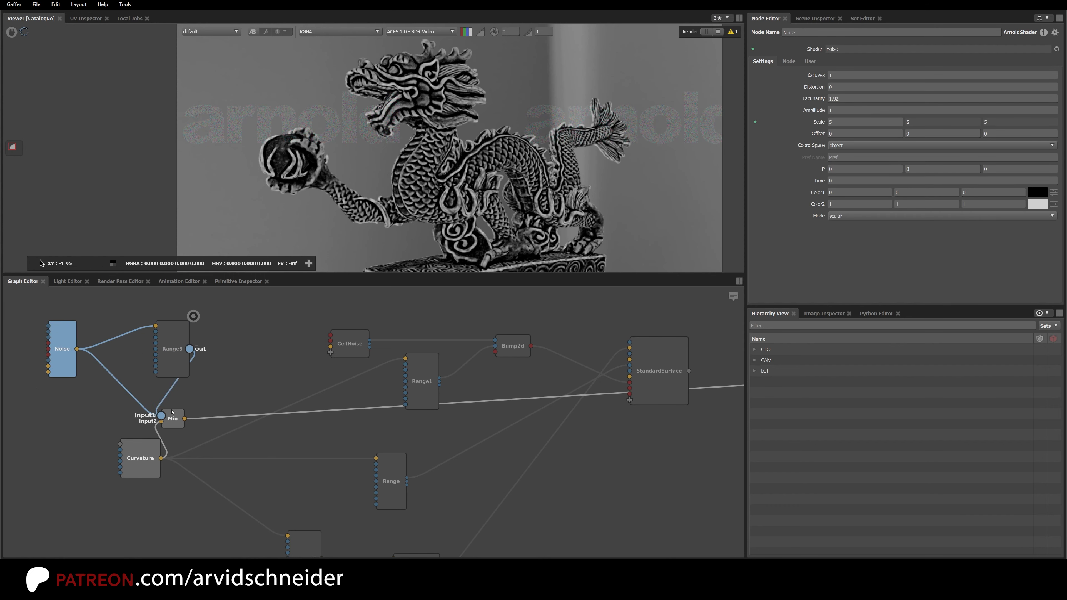
drag(173, 358, 139, 367)
key(s)
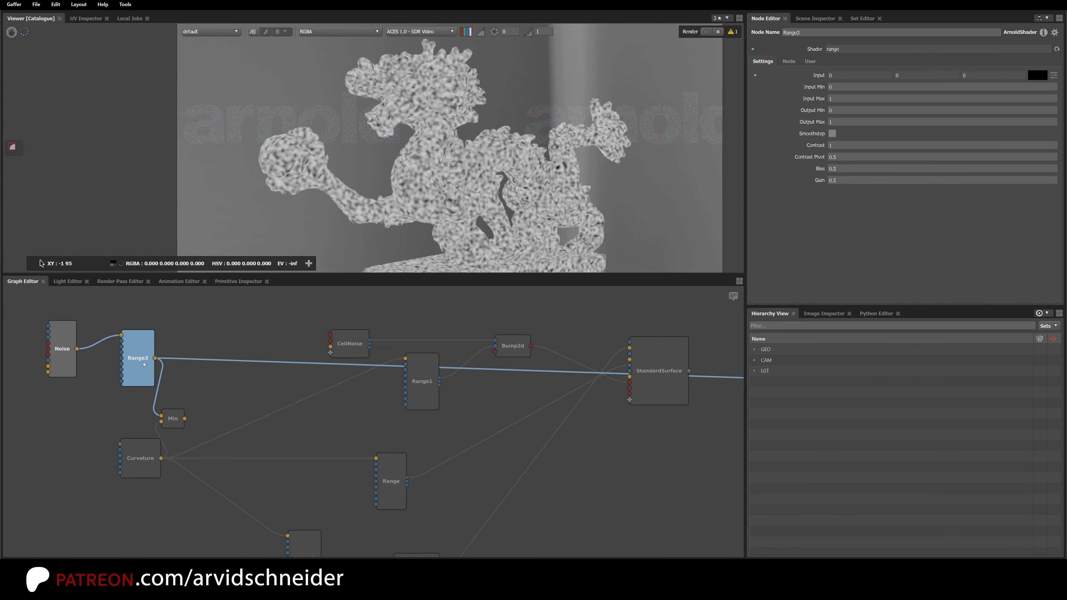
Set the Noise node's Scale to 1 on all three axes.
click(59, 358)
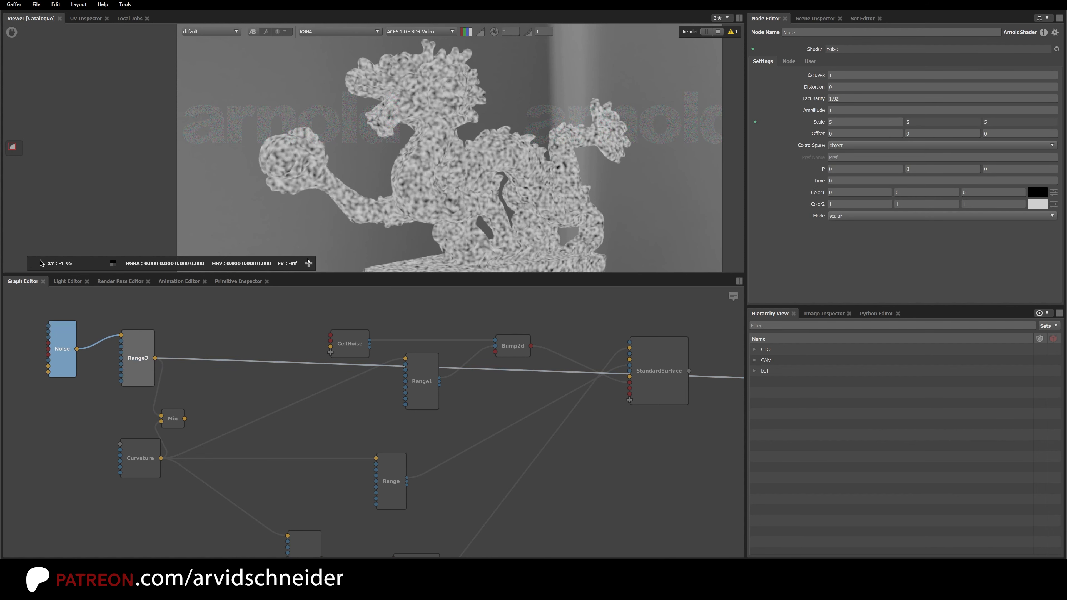
click(842, 122)
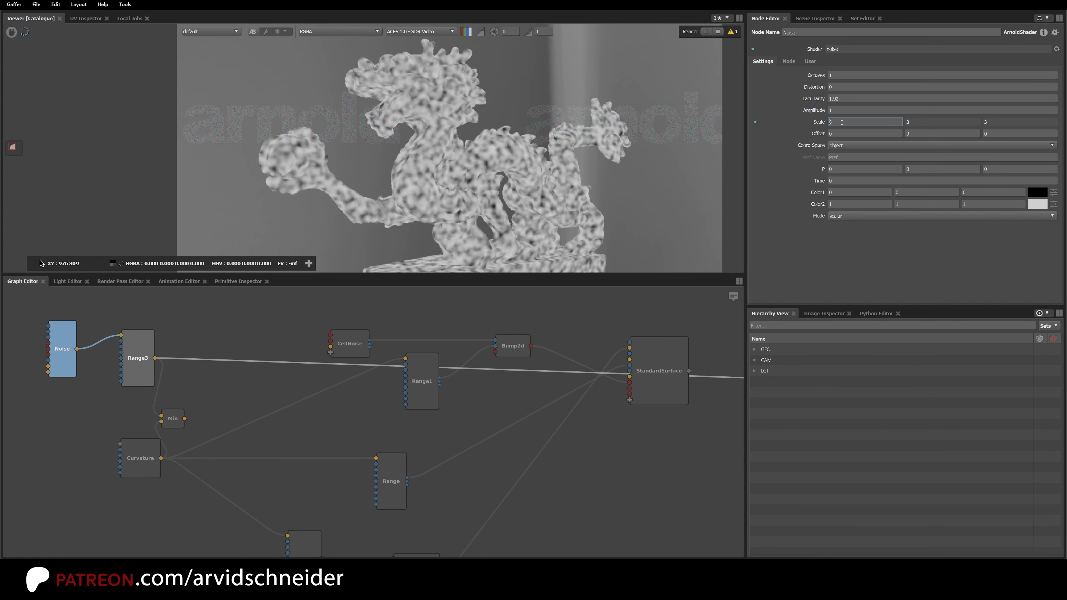
key(BackSpace)
text(1)
key(Return)
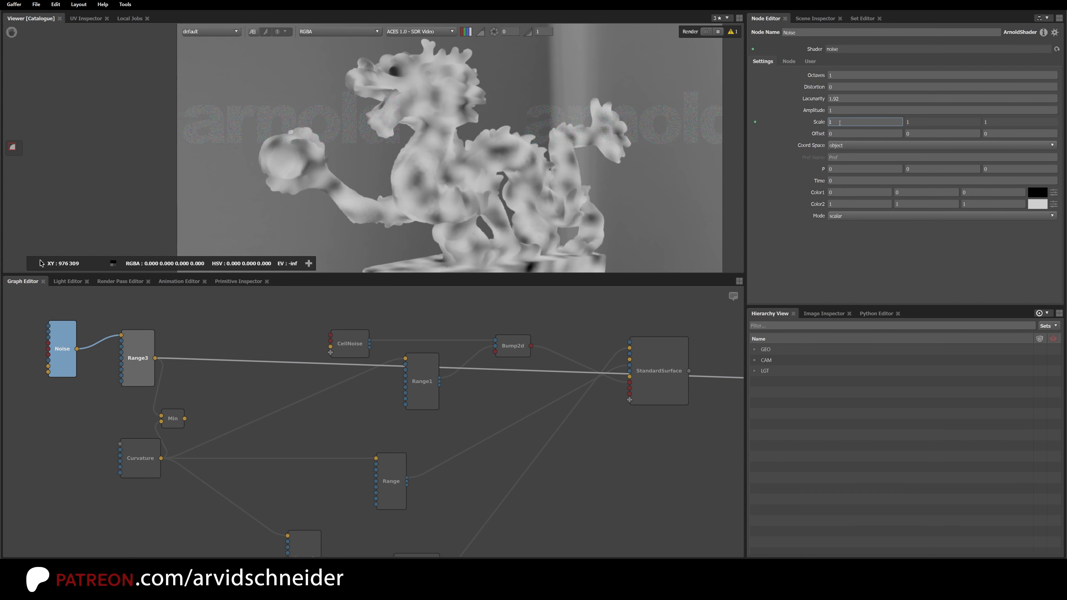
Set the Noise node's Octaves to 5 and its Distortion to 0.72.
double_click(836, 76)
text(5)
click(839, 87)
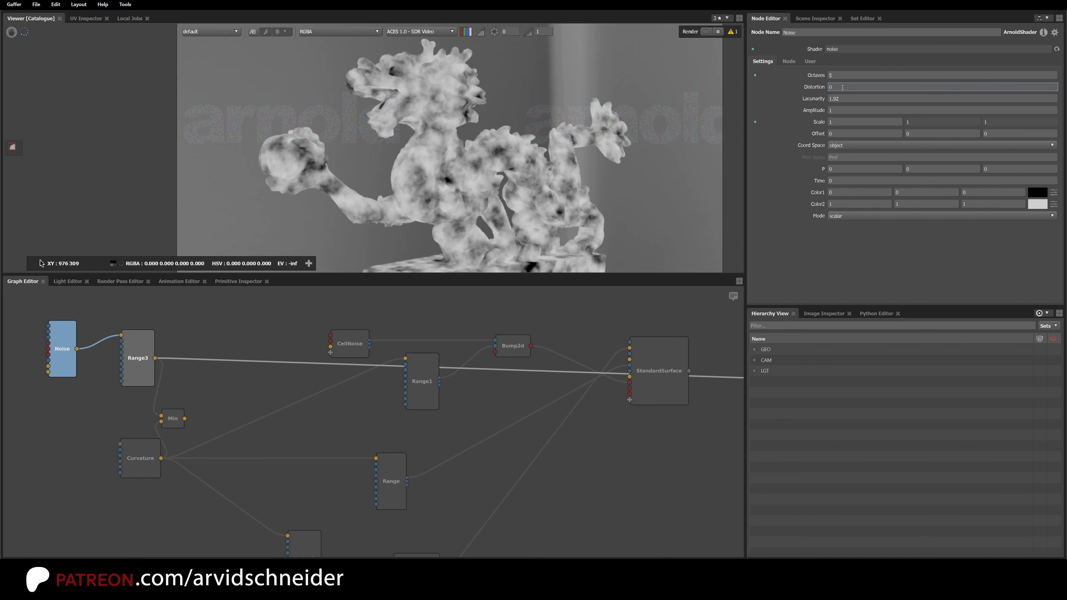
text(.72)
key(Return)
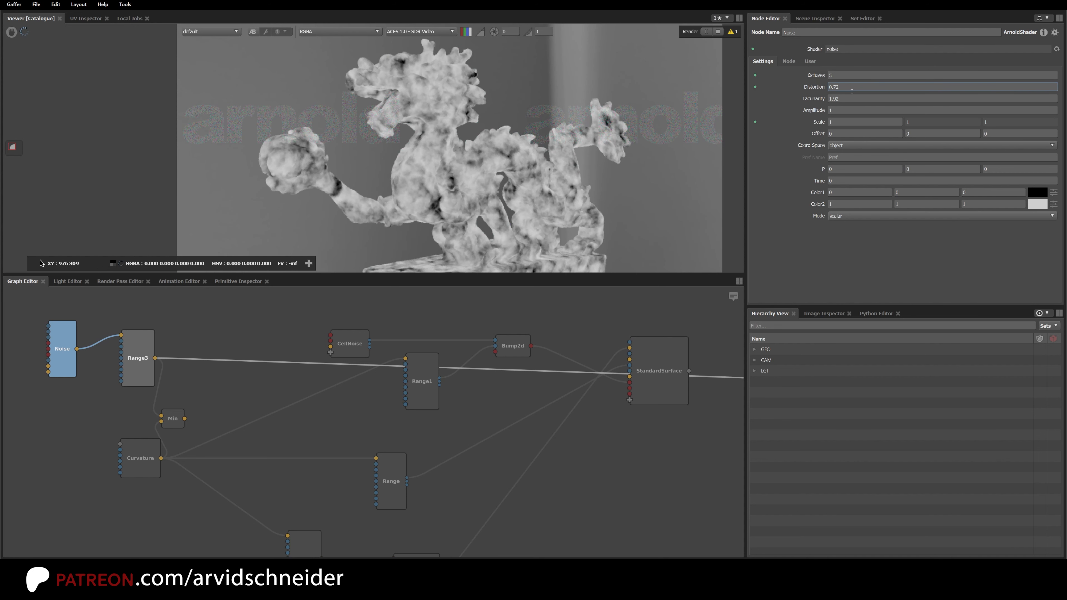
Enable Smoothstep on Range3 and set its Input Min to 0.45 and Input Max to 0.66.
click(143, 374)
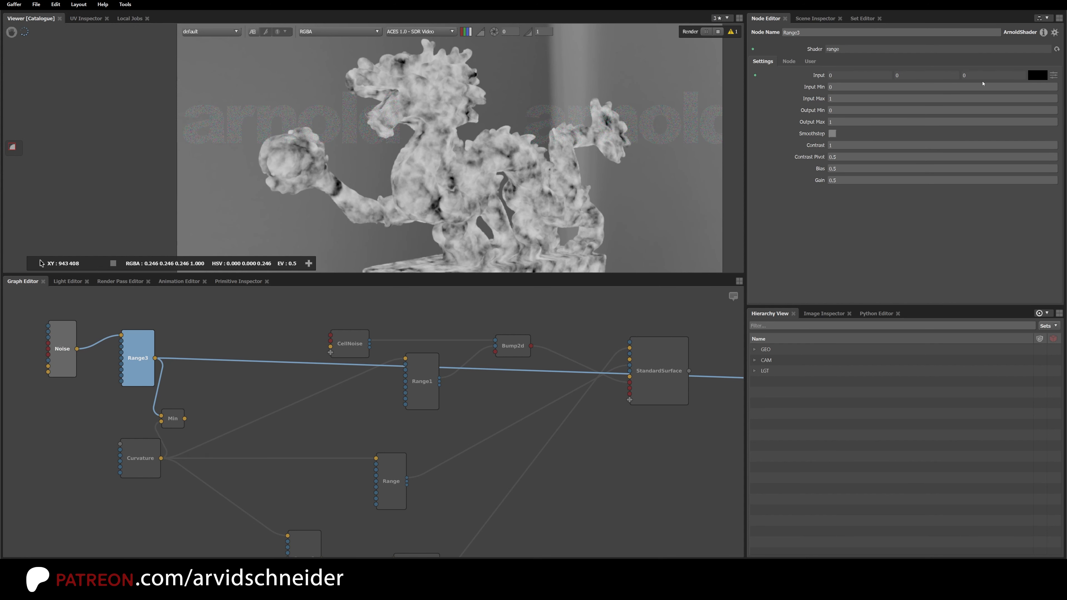
click(832, 133)
click(839, 87)
text(0.45)
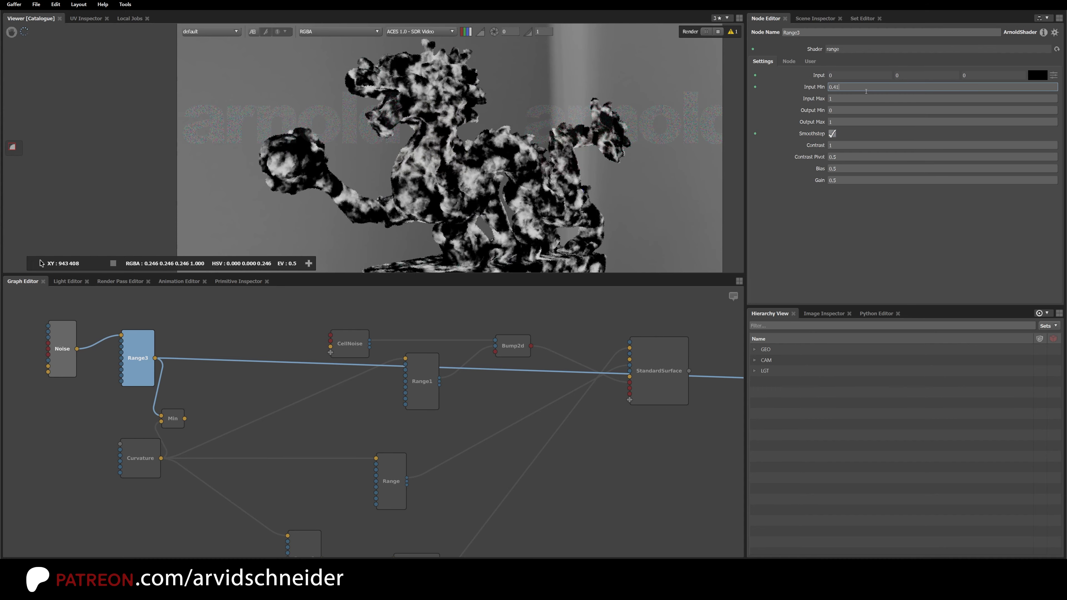
click(840, 98)
text(0.68)
key(Return)
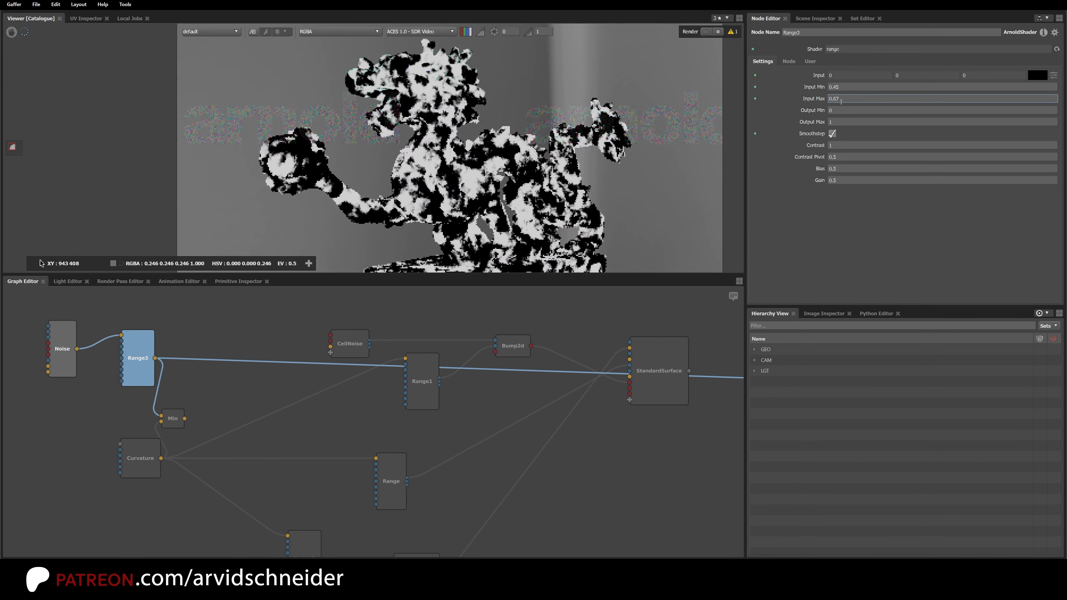
Preview the Min output on the dragon up close and compare it with the plain Curvature output.
drag(178, 426, 629, 393)
scroll(488, 63, up, 3)
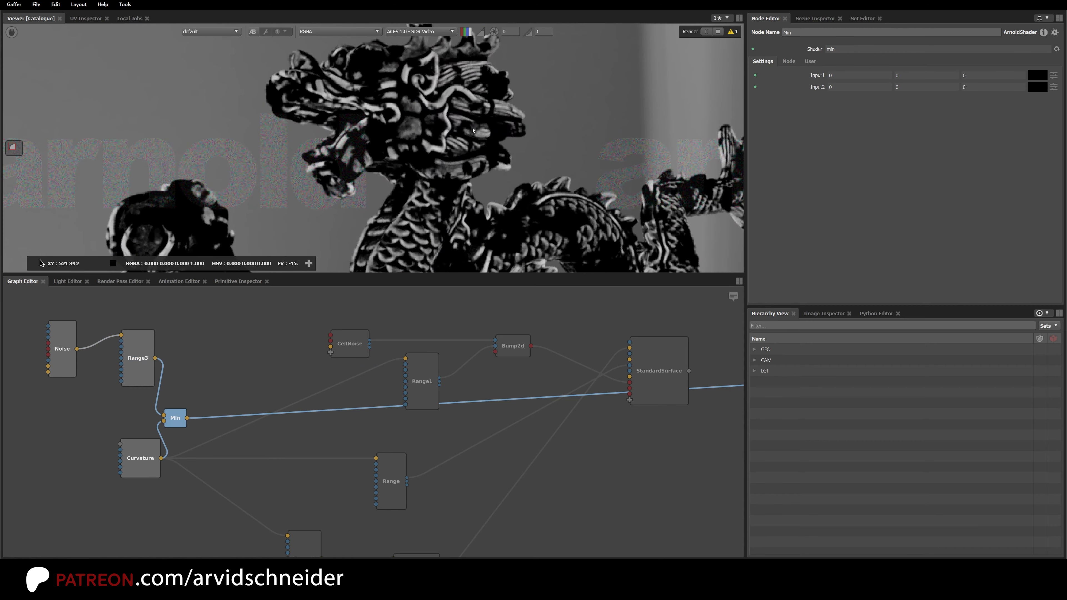
middle_drag(423, 165, 414, 23)
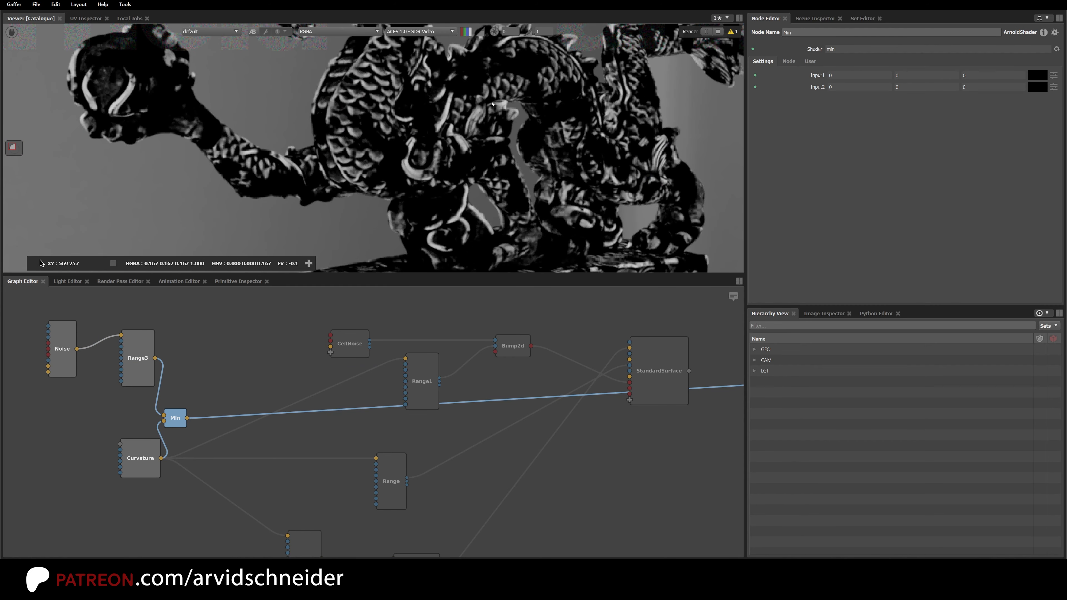
middle_drag(478, 82, 435, 193)
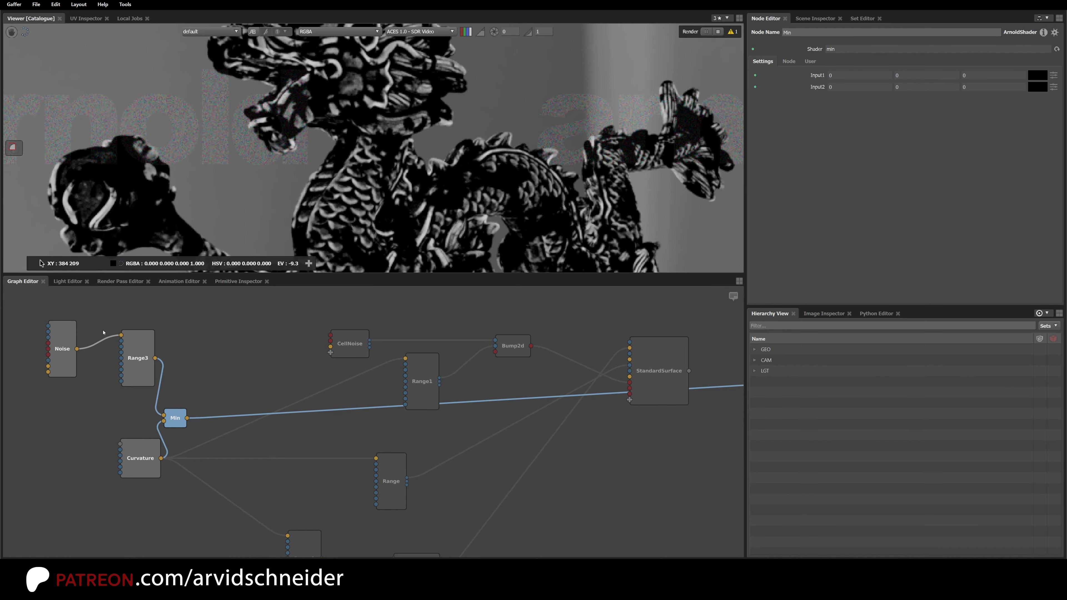
click(144, 462)
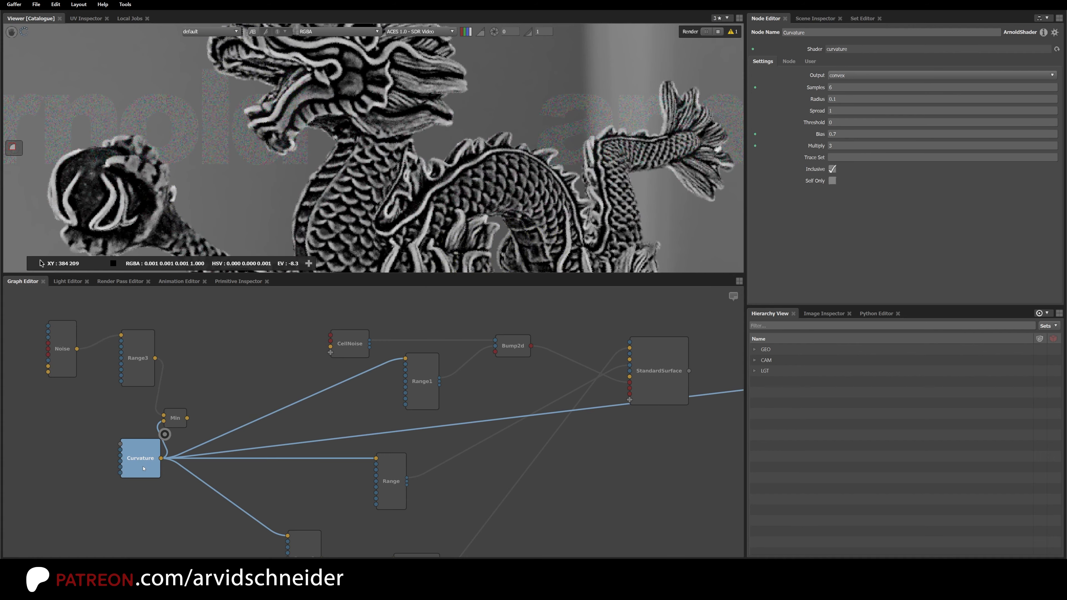
click(188, 418)
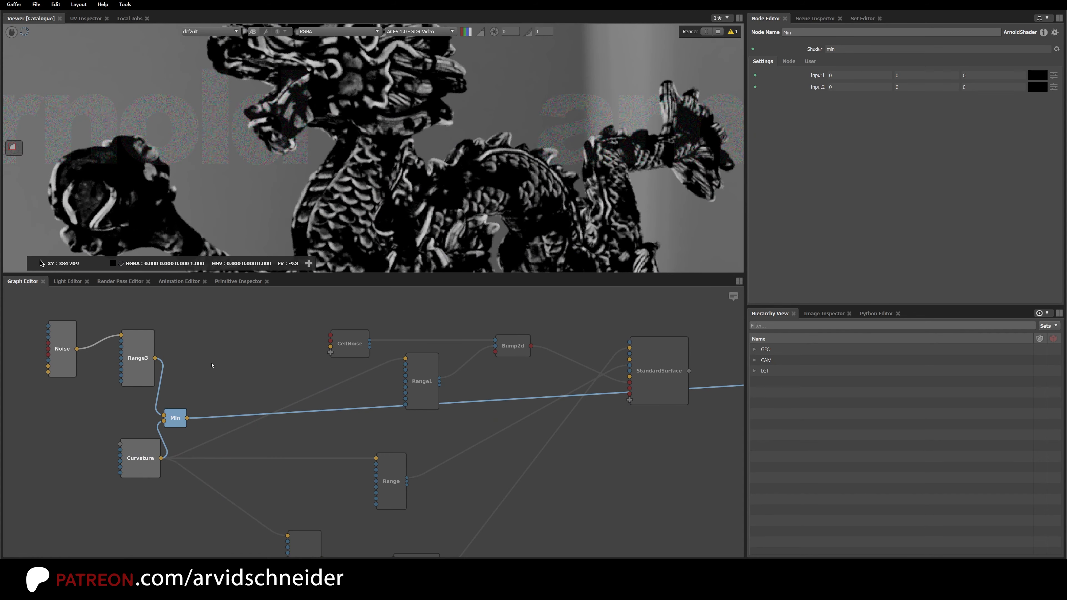
Feed Min instead of Curvature into Range, Range1 and Range2, and route StandardSurface back to ShaderAssignment.
middle_drag(224, 452, 290, 420)
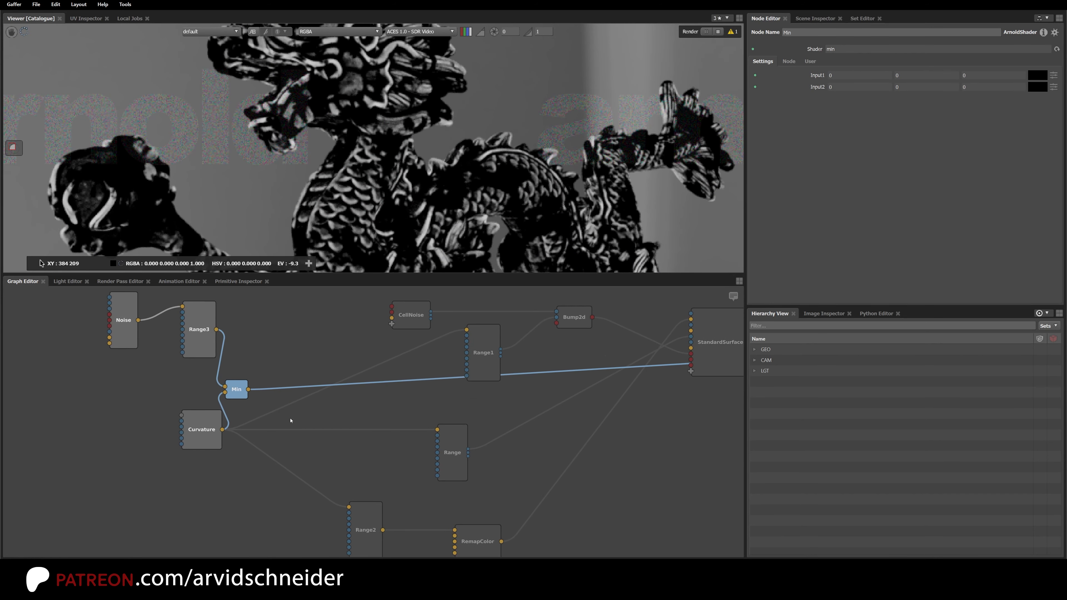
drag(247, 394, 437, 430)
click(279, 382)
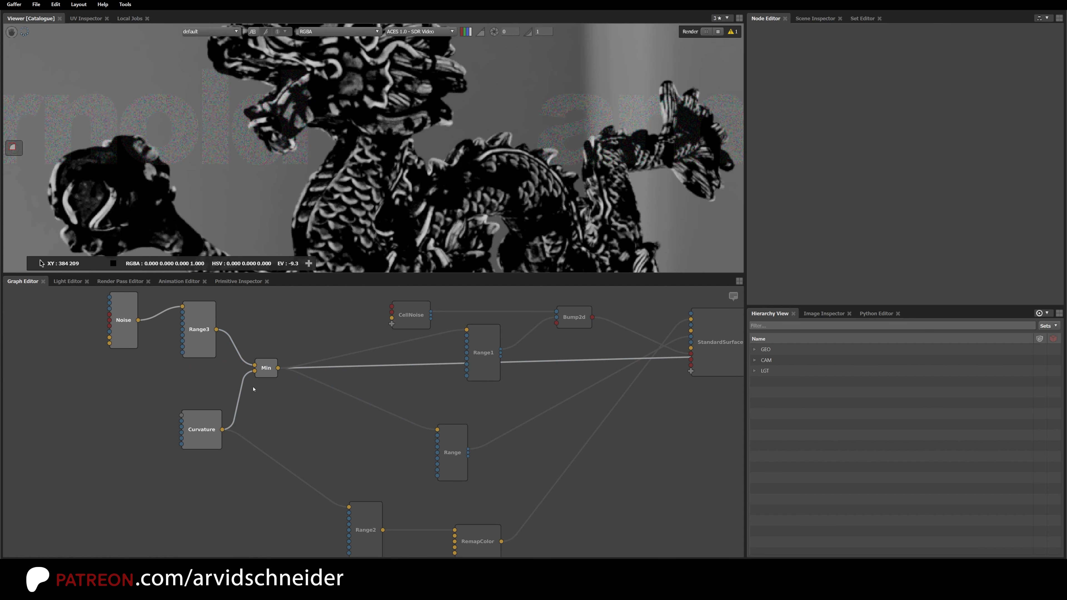
drag(278, 368, 349, 506)
middle_drag(560, 400, 405, 421)
click(540, 400)
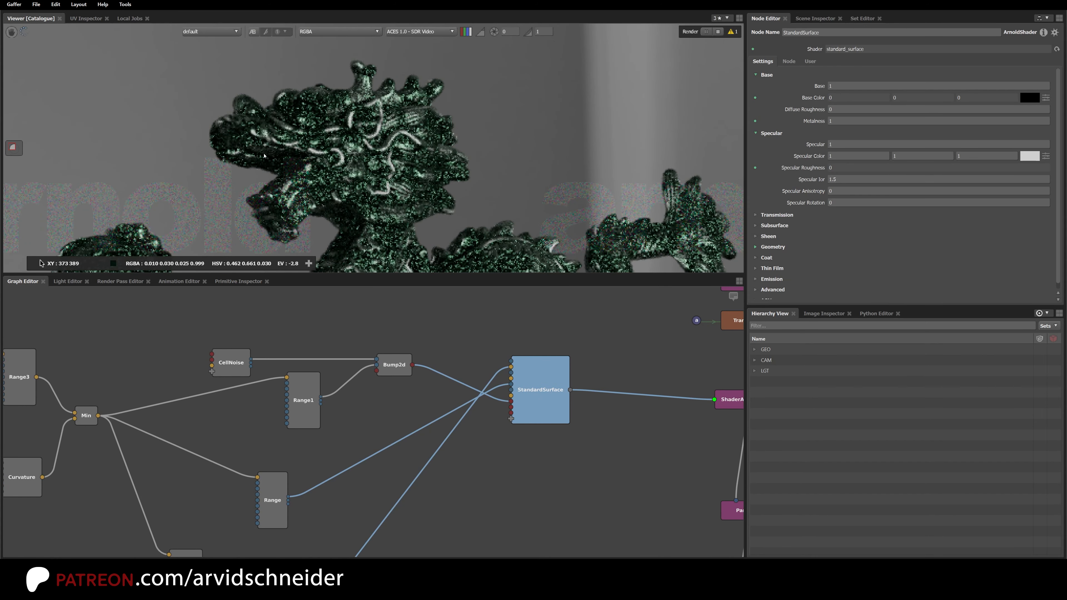
Set Range3's Input Min to 0.2 and check the dragon's render up close and as a whole.
middle_drag(376, 168, 524, 143)
middle_drag(257, 338, 381, 323)
click(133, 365)
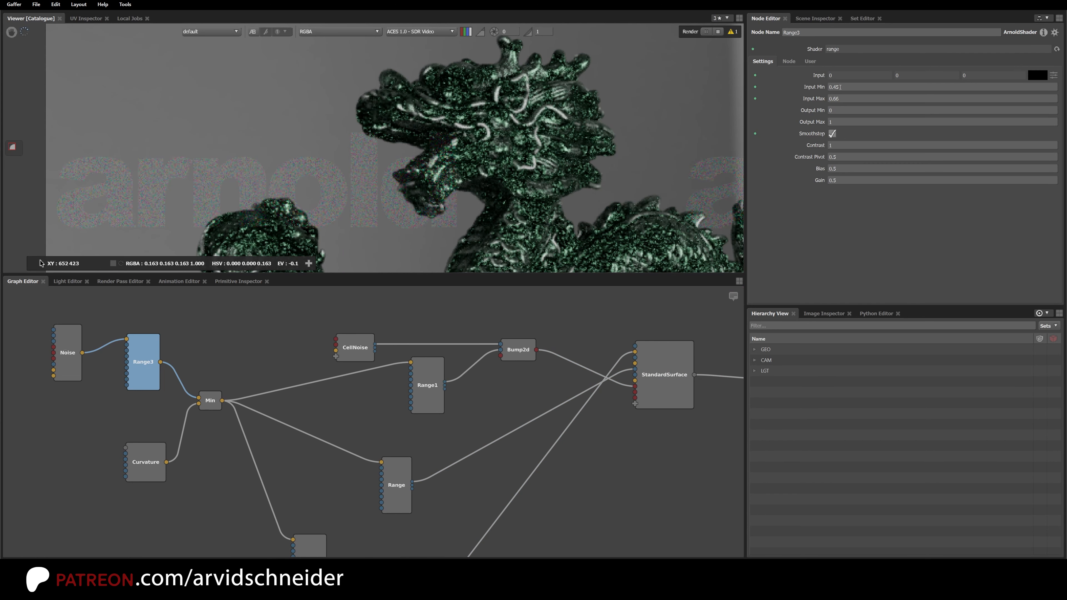
click(836, 87)
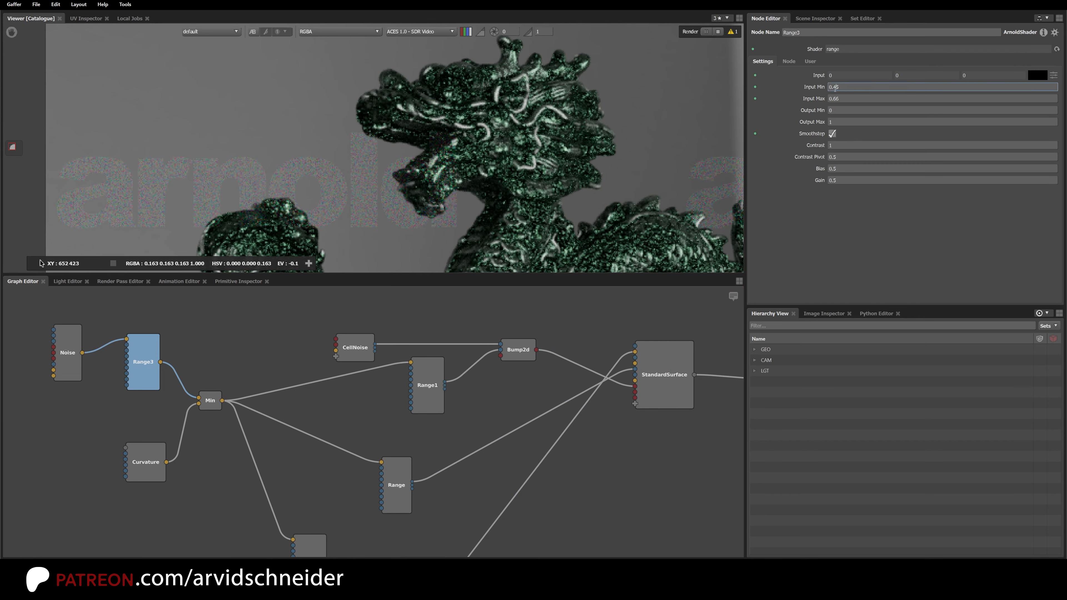
key(Return)
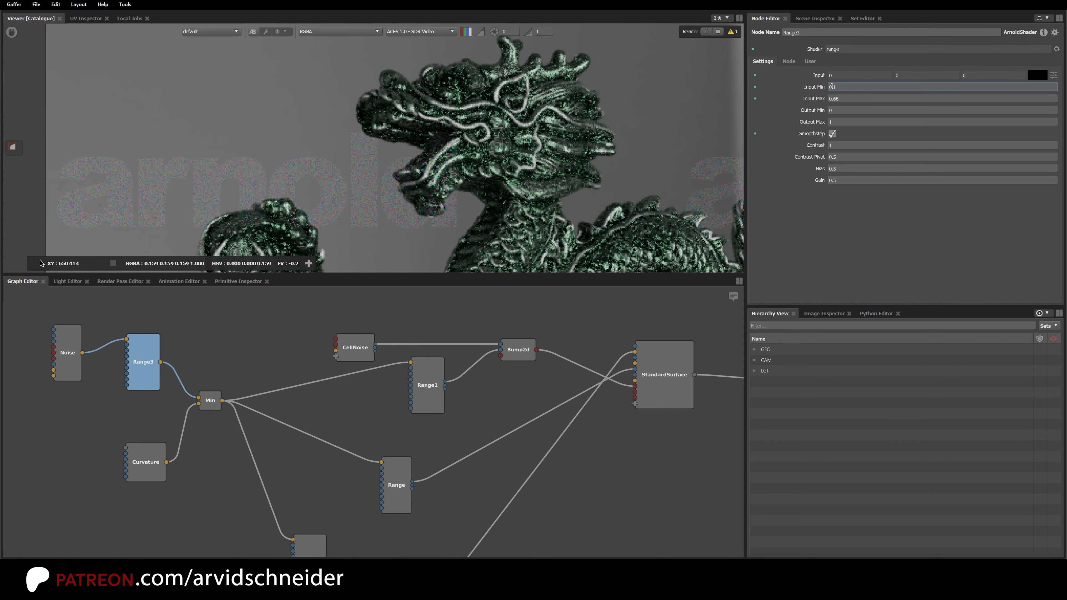
key(BackSpace)
text(2)
key(Return)
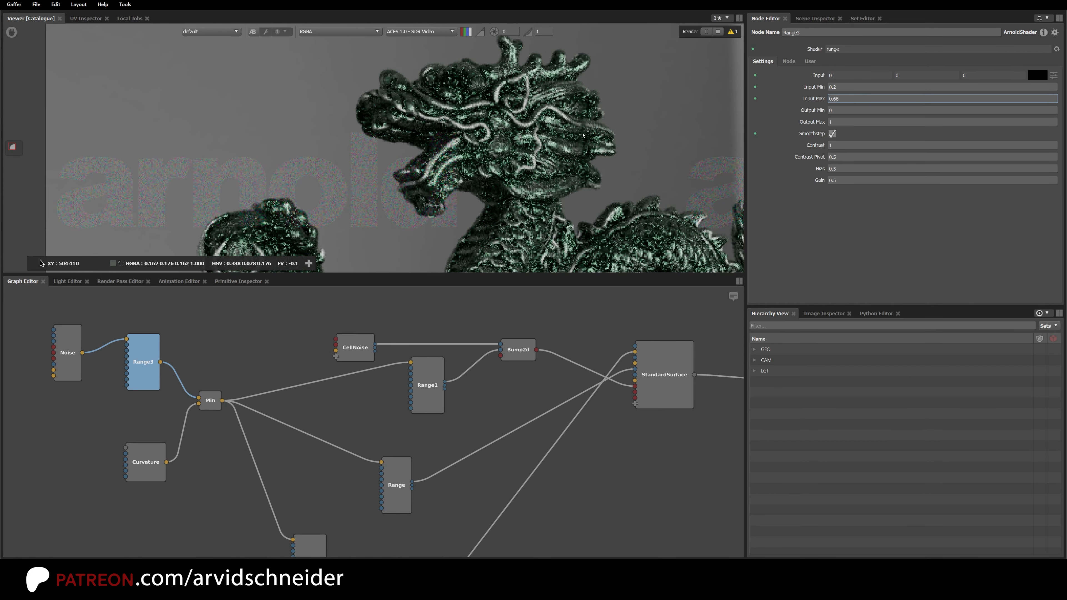
middle_drag(547, 170, 451, 8)
alt+right_drag(510, 181, 342, 202)
middle_drag(528, 158, 452, 163)
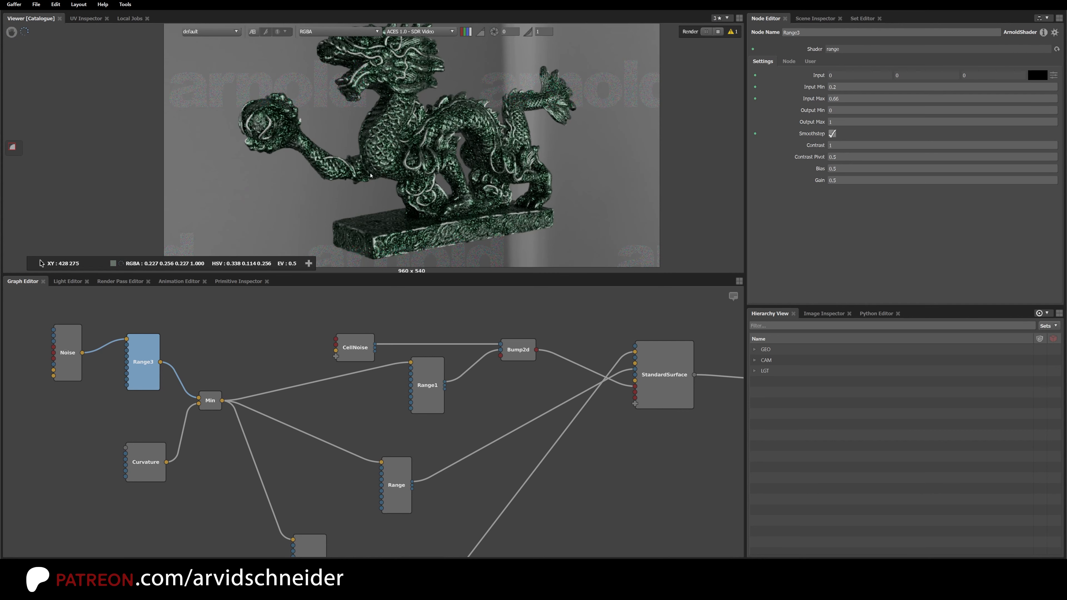
middle_drag(363, 106, 360, 131)
Move StandardSurface lower in the node graph, roughly level with the Range node.
click(218, 497)
middle_drag(186, 517, 150, 314)
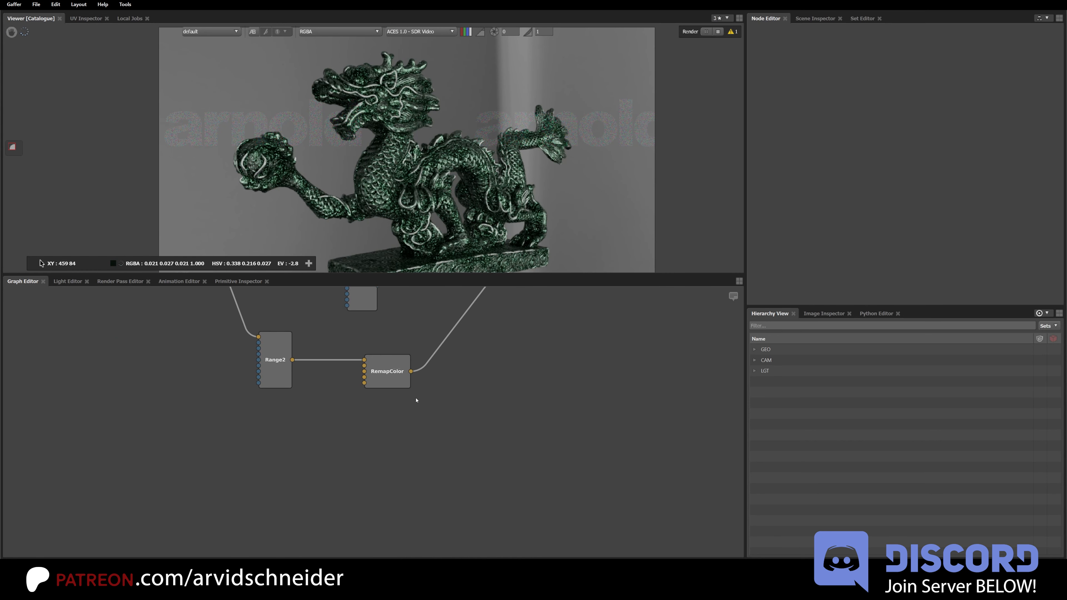
middle_drag(503, 325, 384, 462)
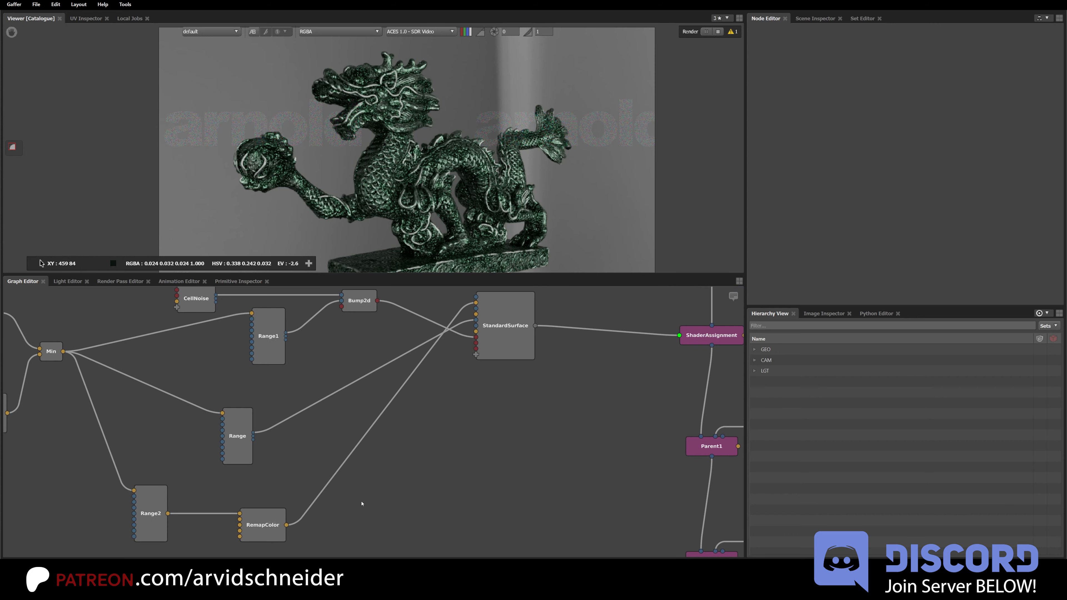
drag(504, 332, 514, 413)
click(424, 466)
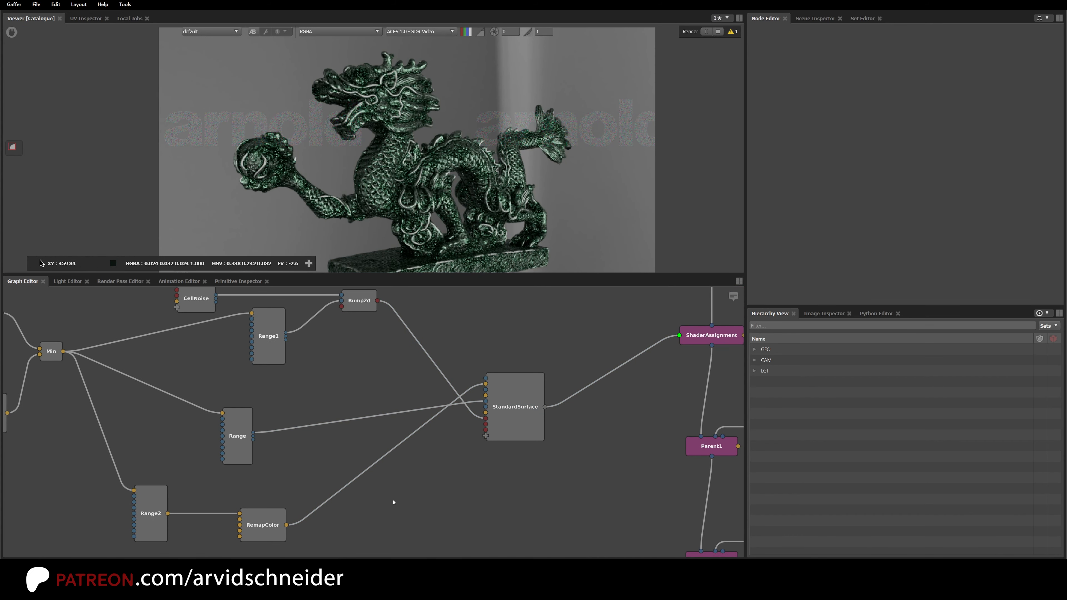
Add a StateVector node in the empty space below Range2 and RemapColor.
middle_drag(350, 525, 450, 406)
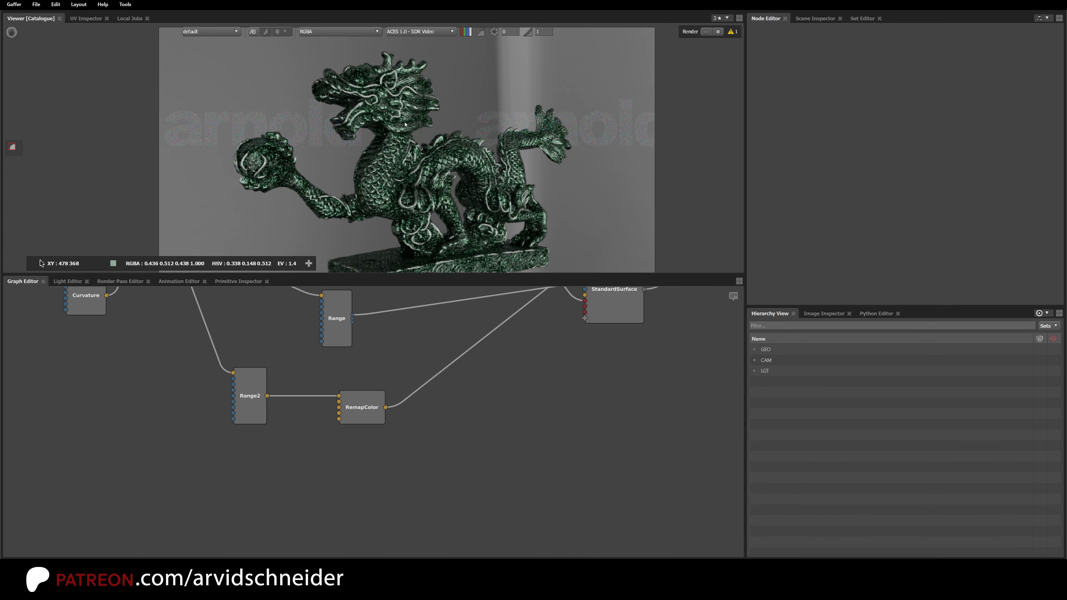
key(Tab)
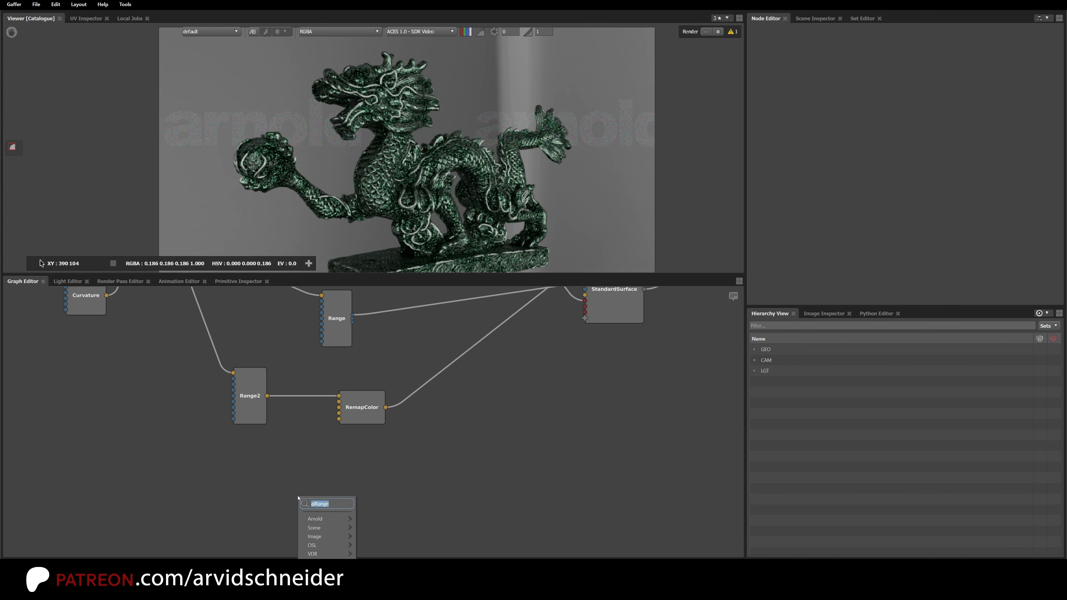
text(state)
key(Down)
key(Down)
key(Return)
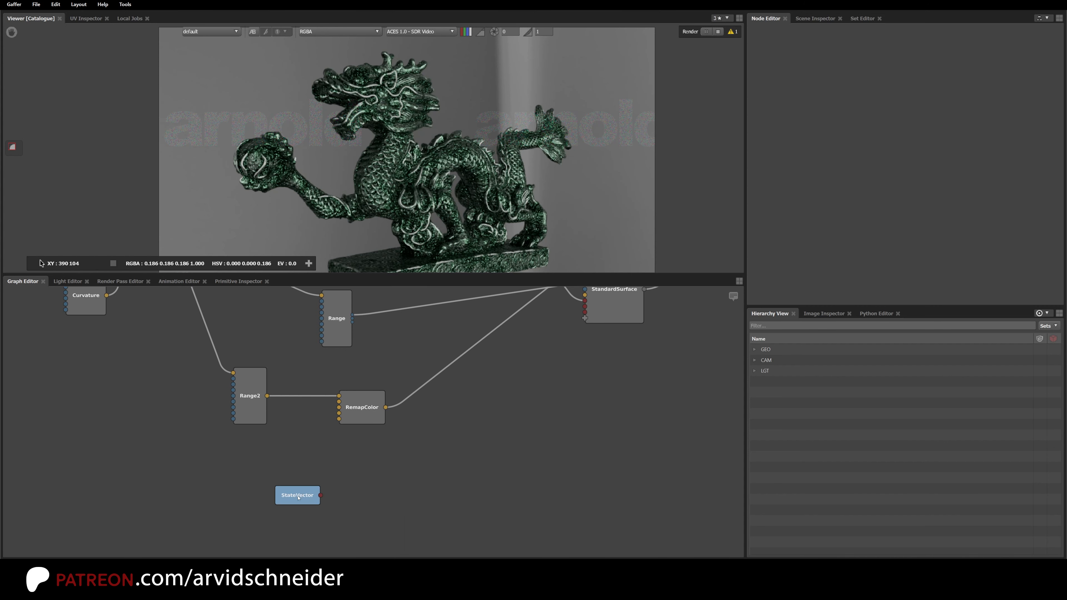
Set the StateVector's variable to N and preview its output on the dragon.
click(848, 77)
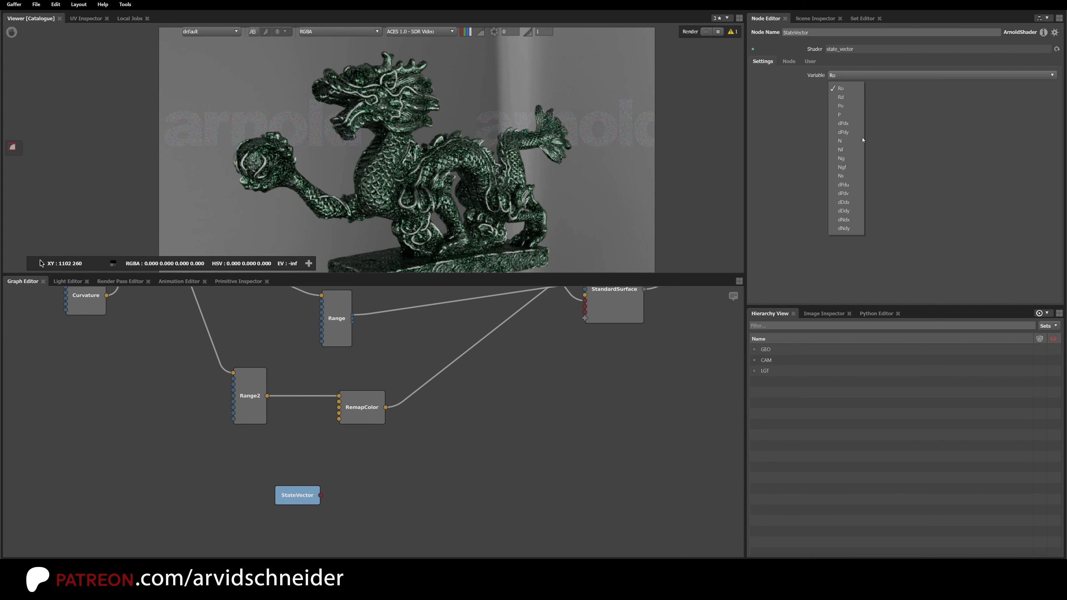
click(845, 141)
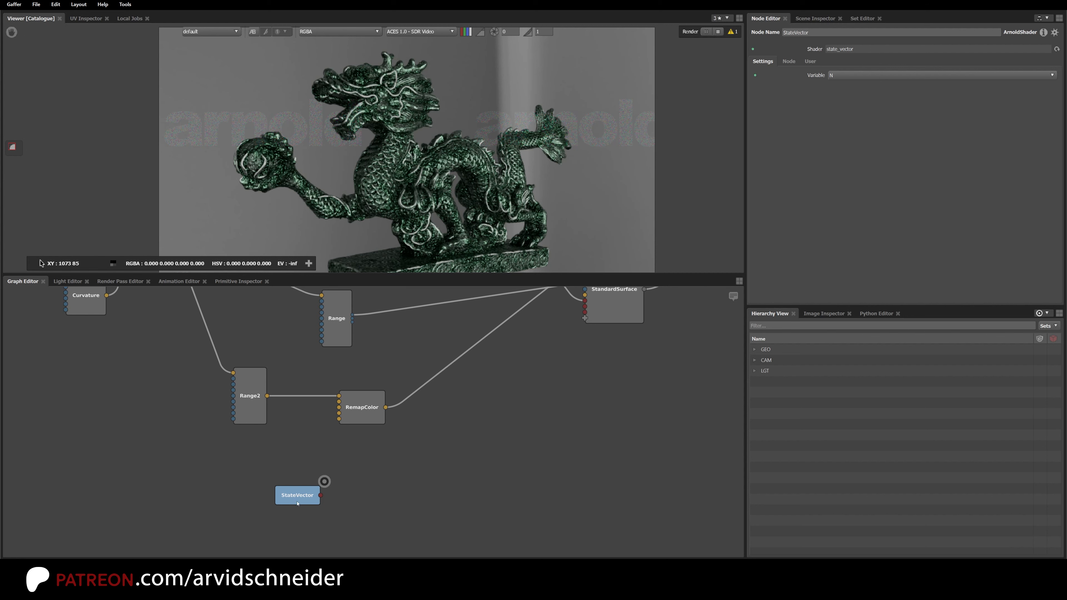
key(s)
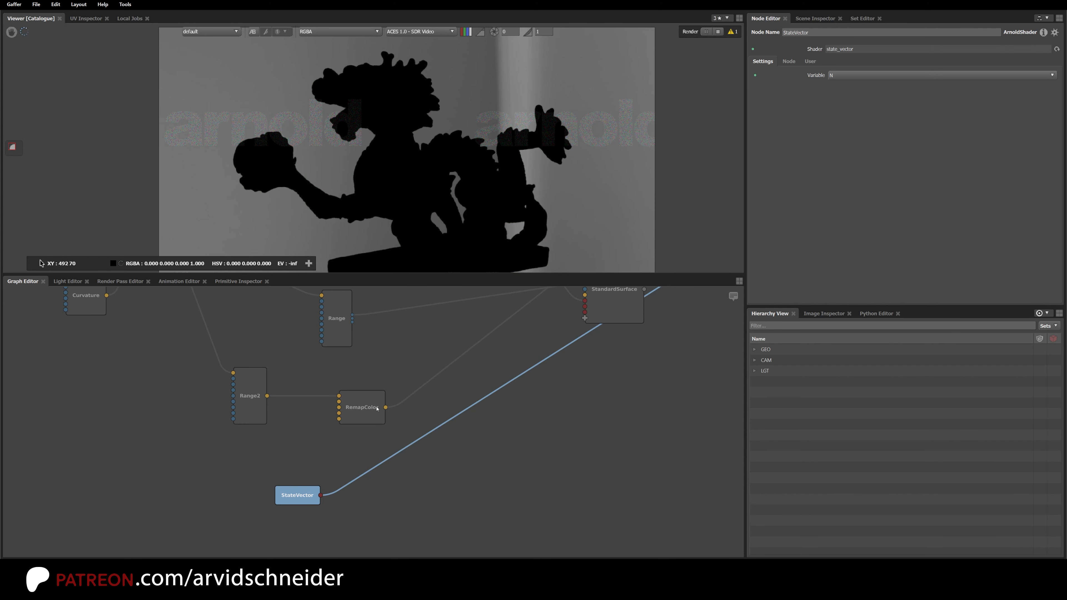
Add an RgbaToFloat node beside StateVector and set its Mode to g.
middle_drag(401, 508, 372, 458)
click(404, 473)
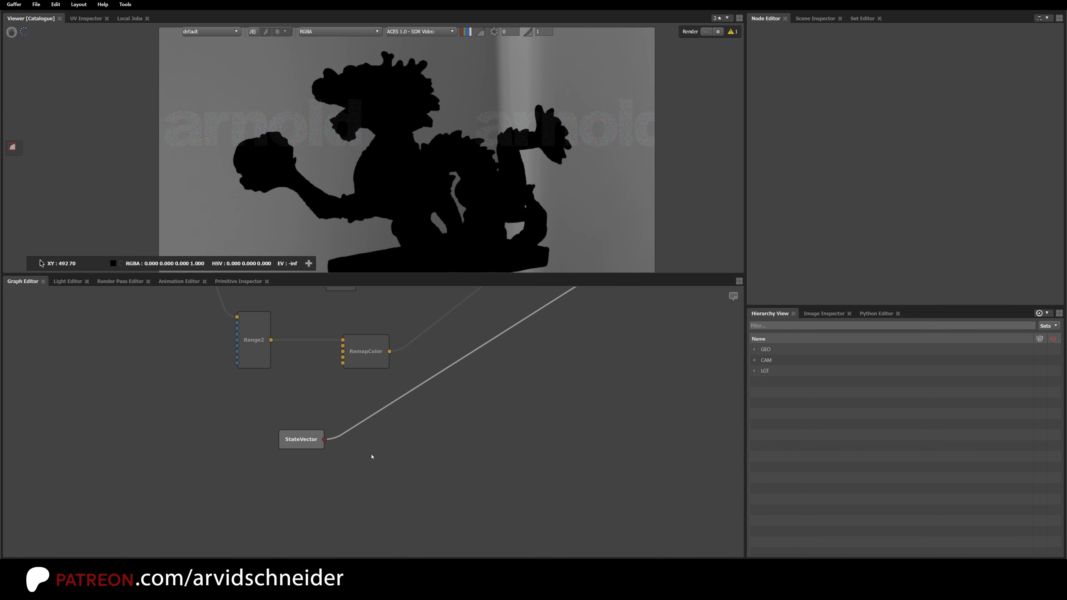
key(Tab)
text(r)
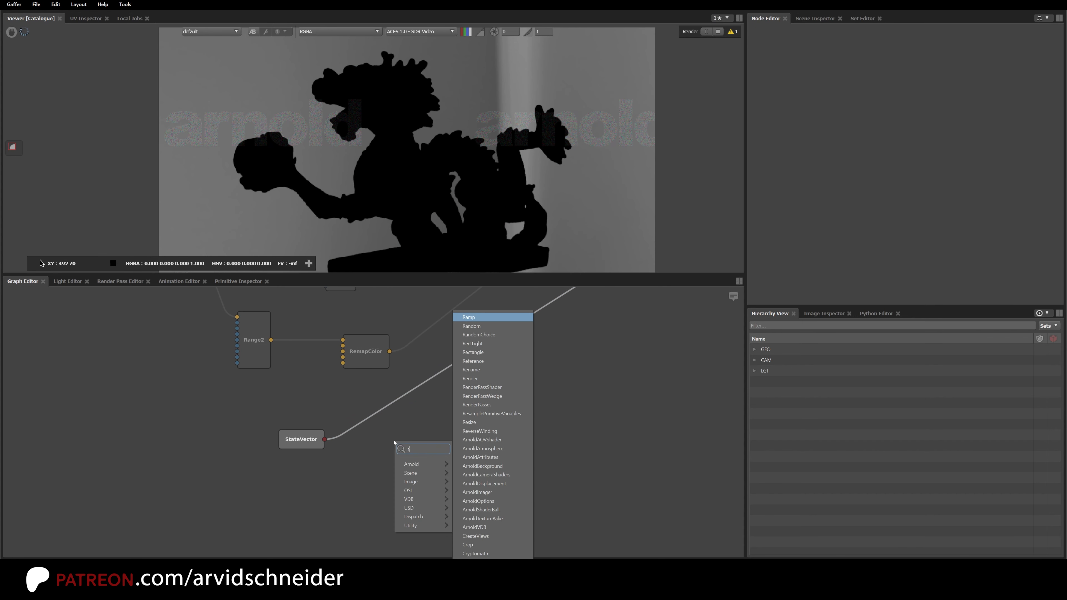
text(gb)
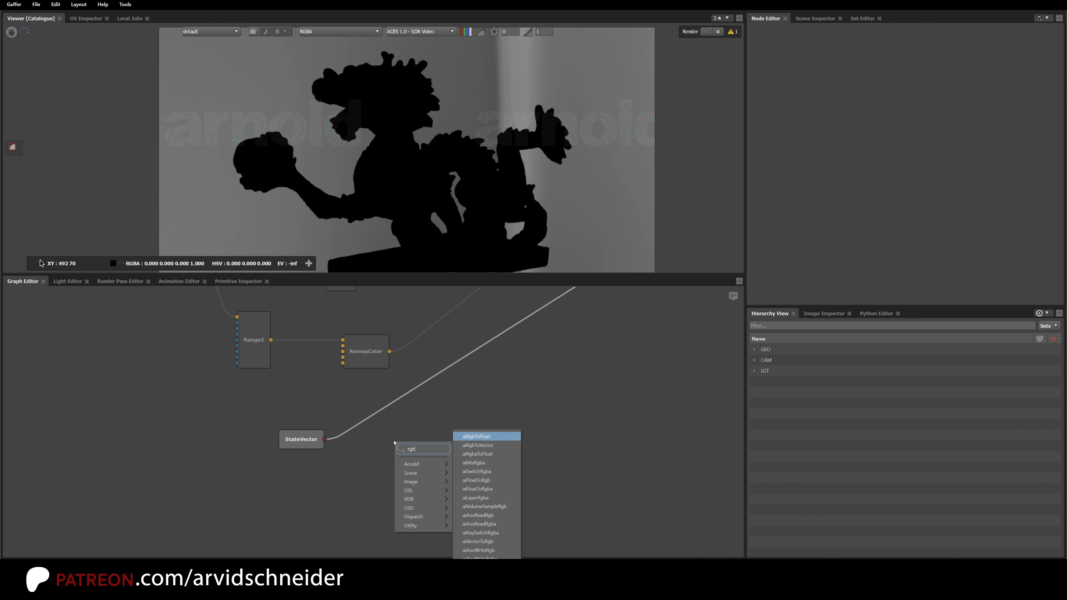
key(Down)
key(Down)
key(Return)
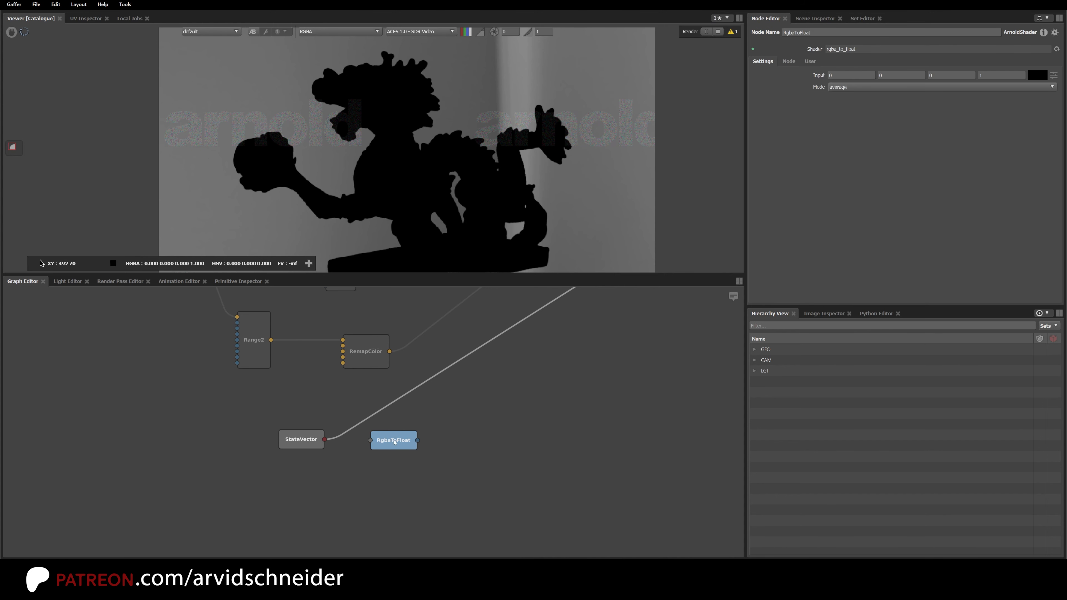
click(878, 87)
click(849, 152)
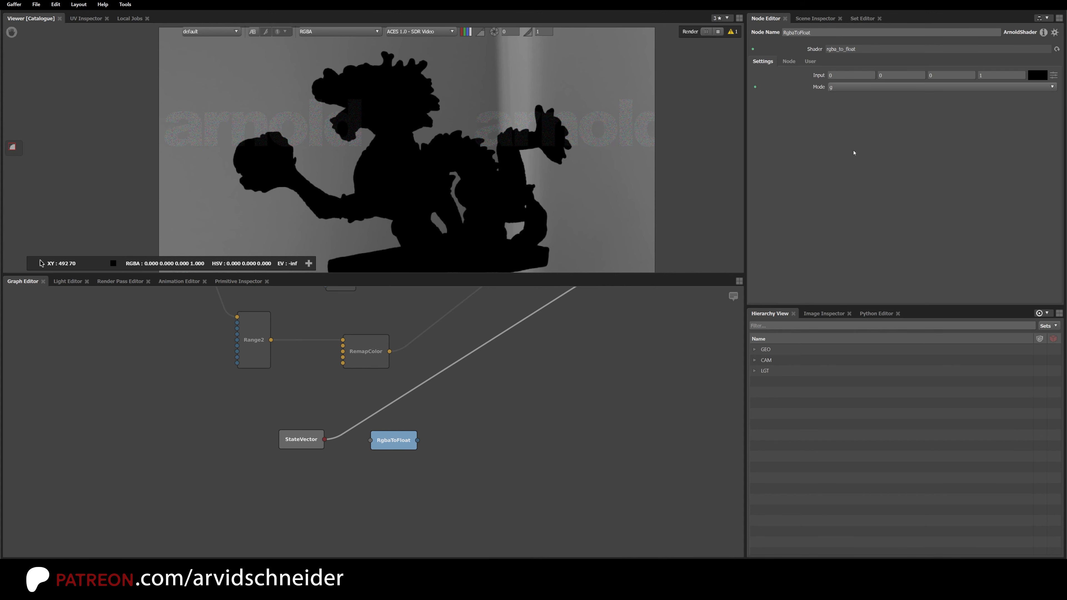
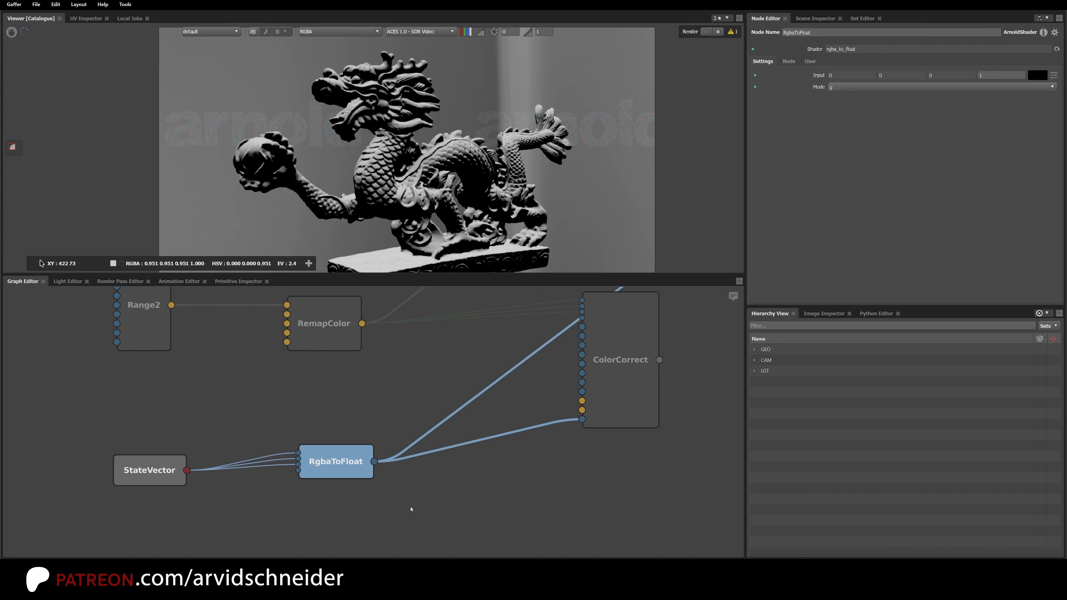
Add an aiRange node just after RgbaToFloat, slightly below it.
click(411, 506)
middle_drag(422, 499, 394, 502)
key(Tab)
text(ran)
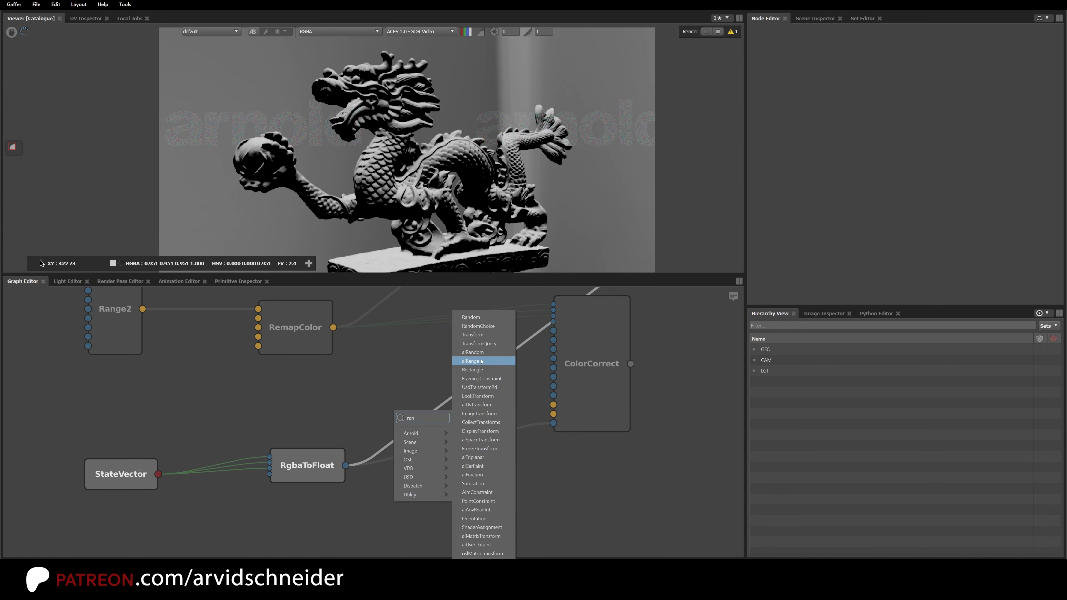
click(481, 363)
drag(398, 488, 424, 499)
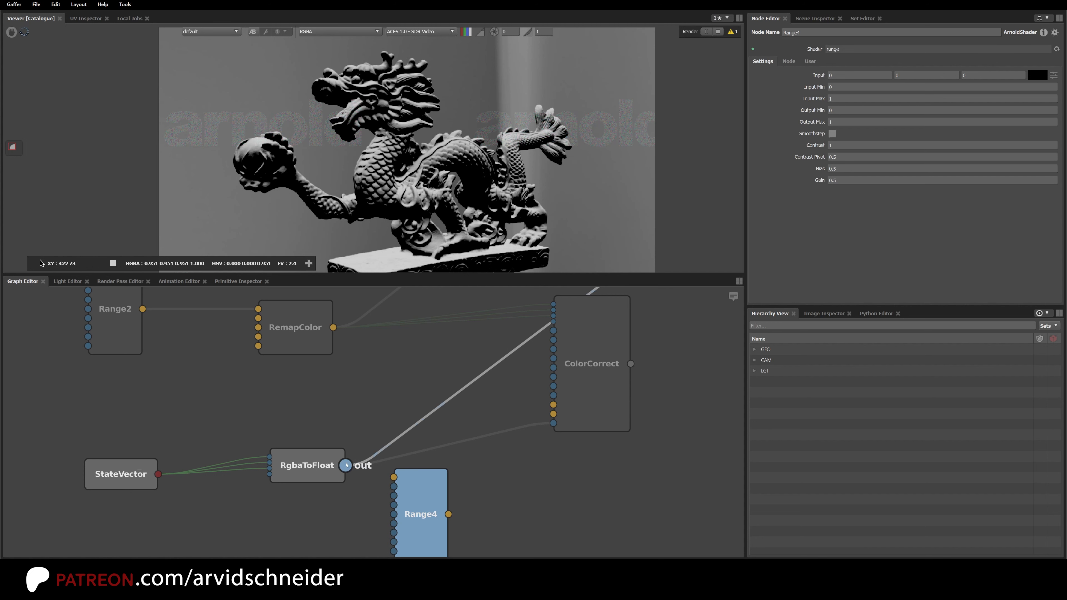
Wire RgbaToFloat into the green channel of Range4's Input, and Range4's green output into ColorCorrect's Mask.
drag(346, 466, 393, 477)
click(492, 480)
click(492, 480)
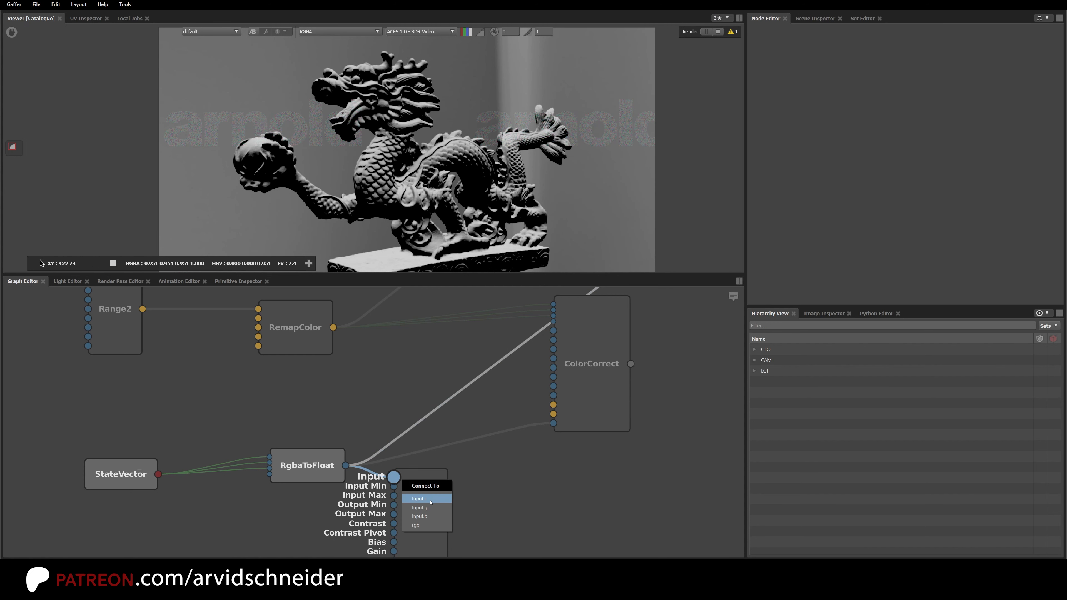
click(431, 499)
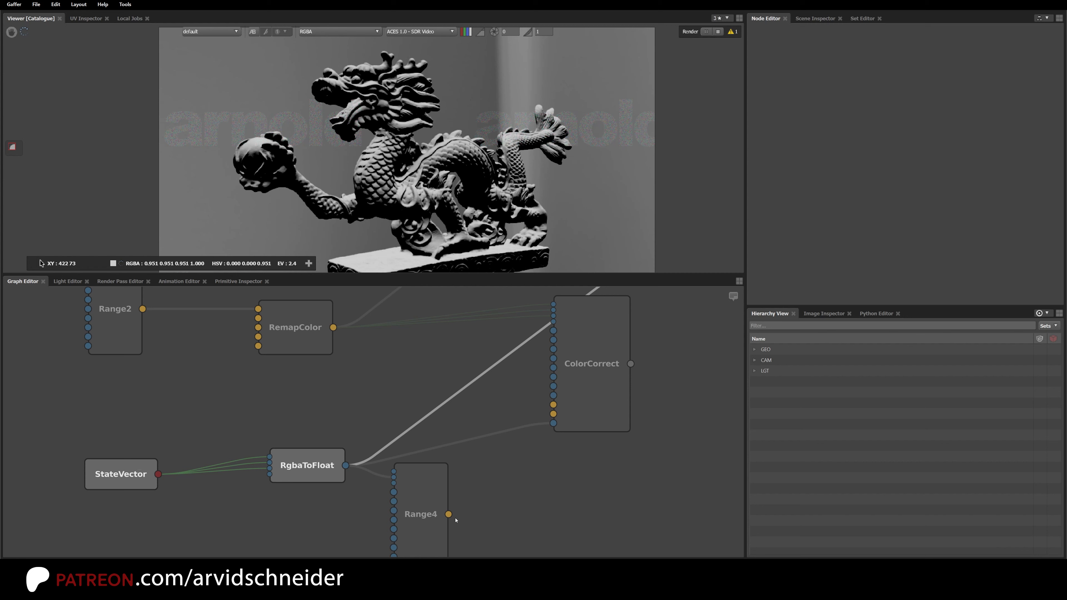
drag(448, 514, 551, 425)
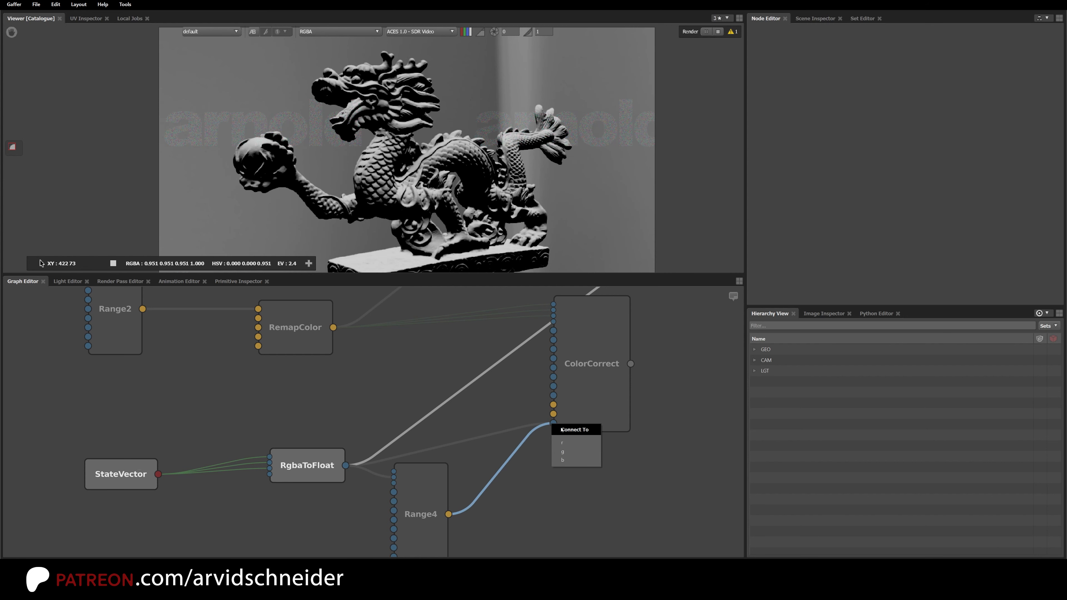
click(564, 452)
drag(433, 498, 434, 479)
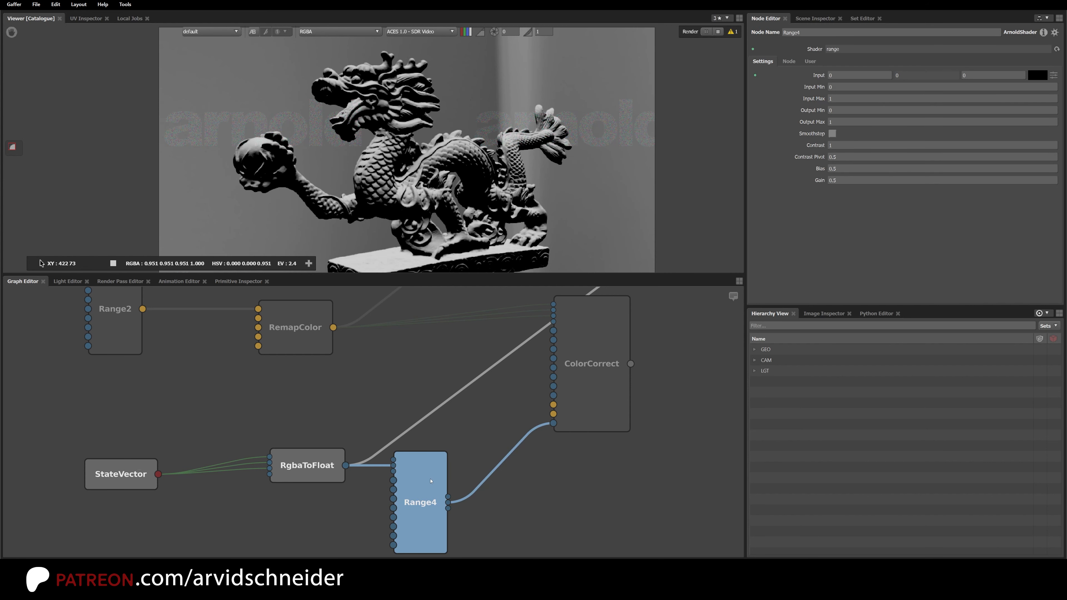
Preview Range4's output on the dragon and raise its Input Min slightly.
key(s)
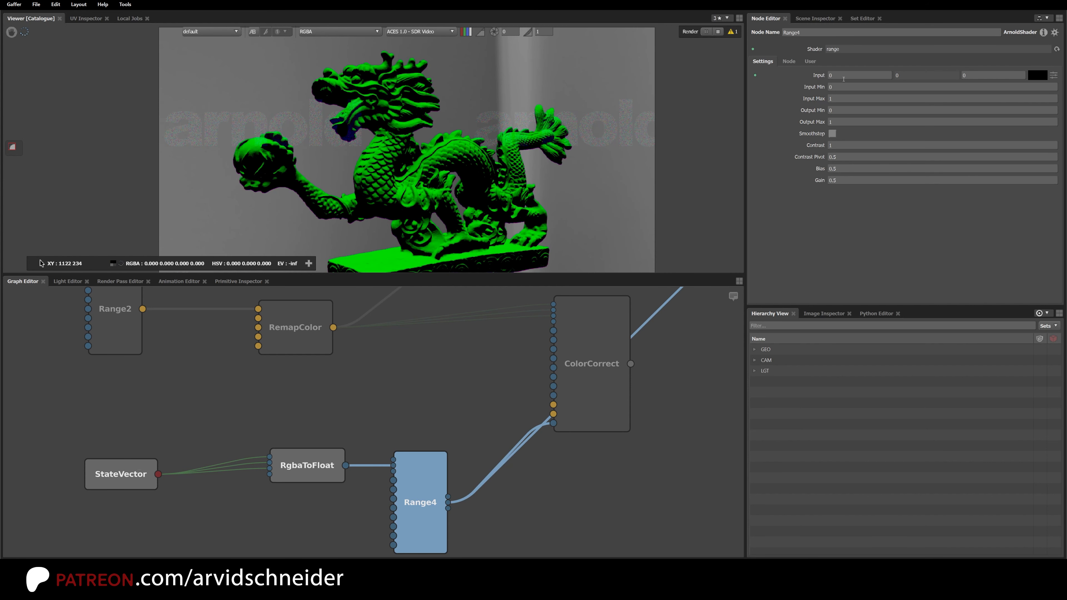
ctrl+drag(839, 87, 862, 94)
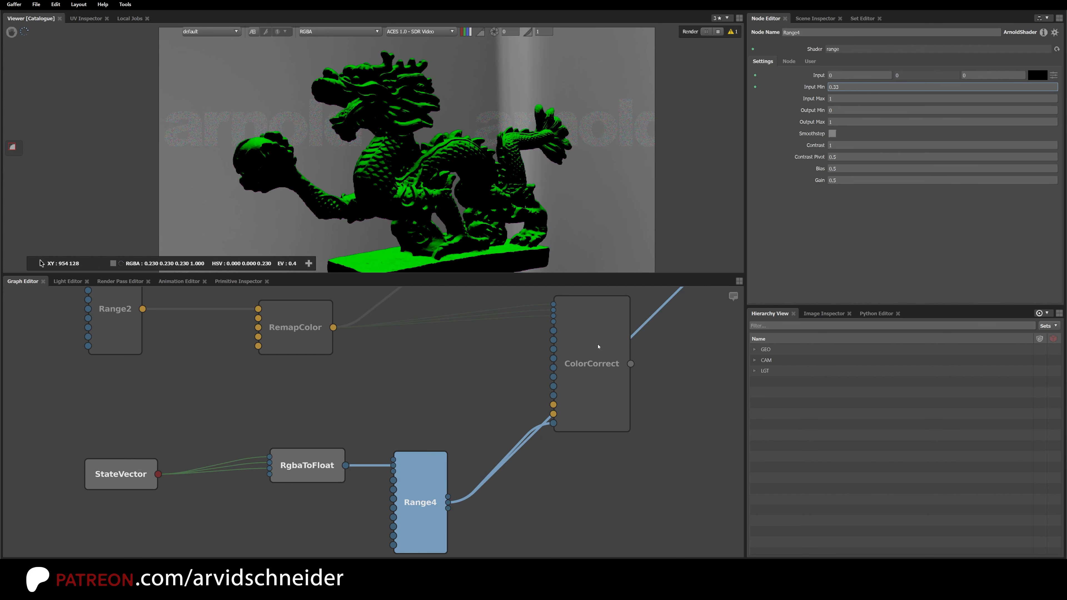
Preview ColorCorrect on the dragon and set its Saturation to 0.1.
click(601, 322)
middle_drag(623, 318, 511, 352)
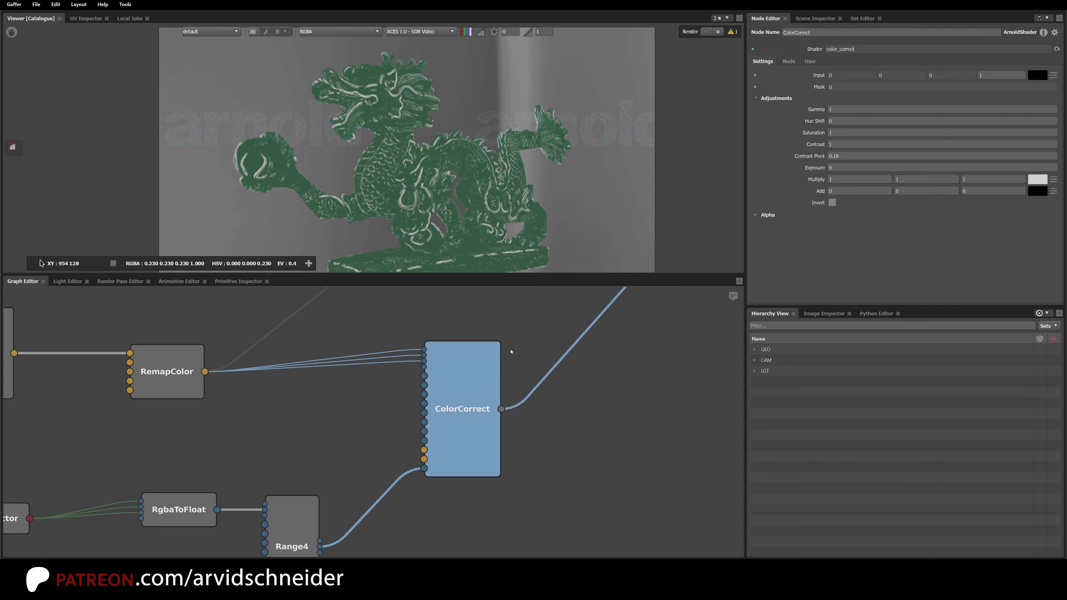
ctrl+drag(836, 130, 832, 134)
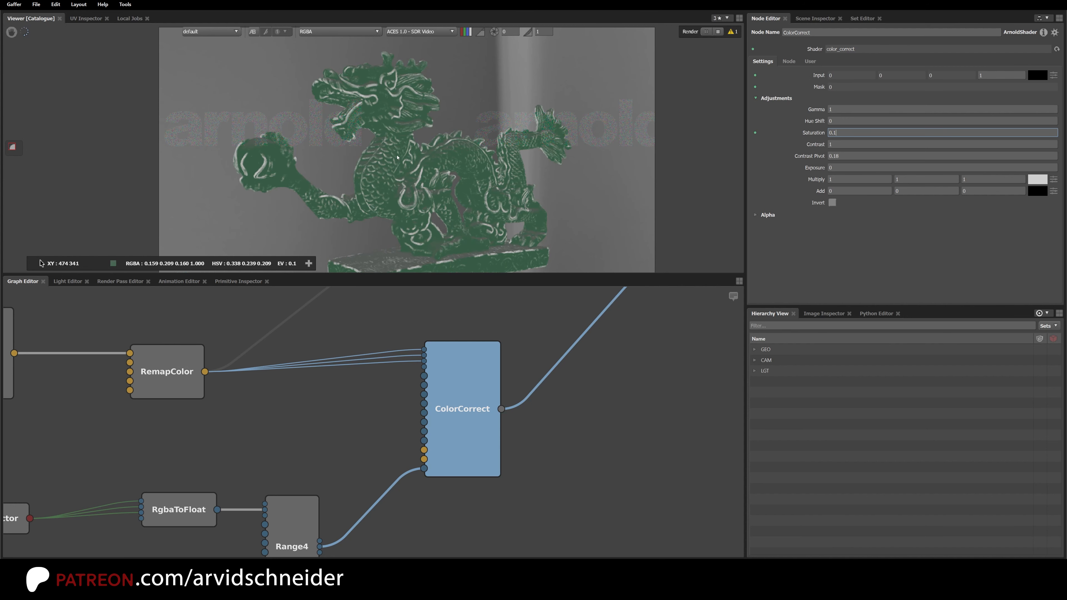
Tint ColorCorrect's Multiply to a pale yellow-green of about 0.9861, 1, 0.7609, checking it on the dragon's base.
middle_drag(393, 262, 406, 170)
scroll(385, 182, up, 4)
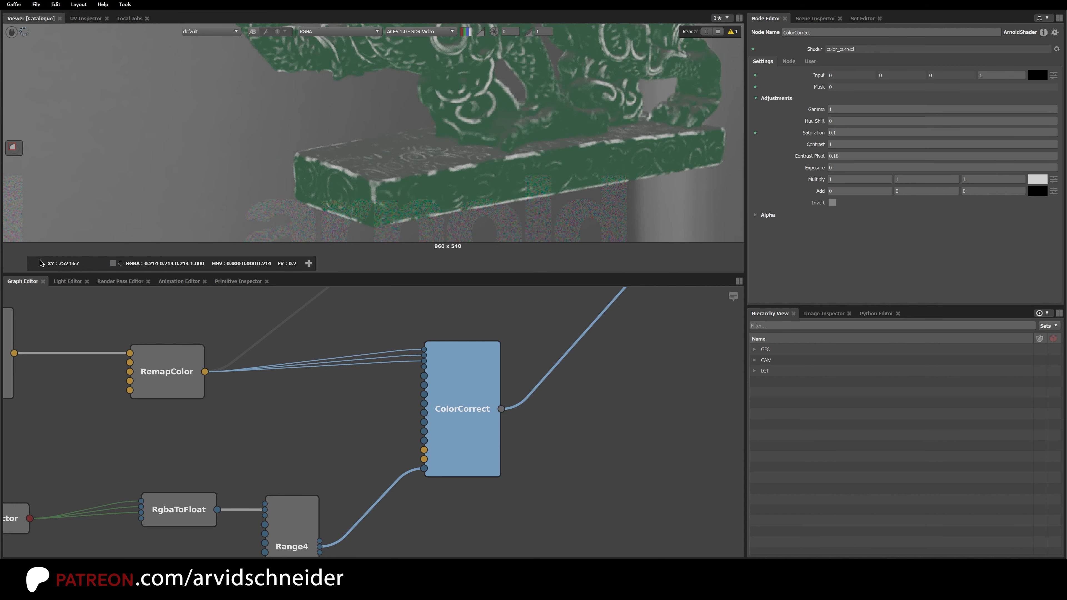
click(1053, 180)
drag(923, 236, 916, 234)
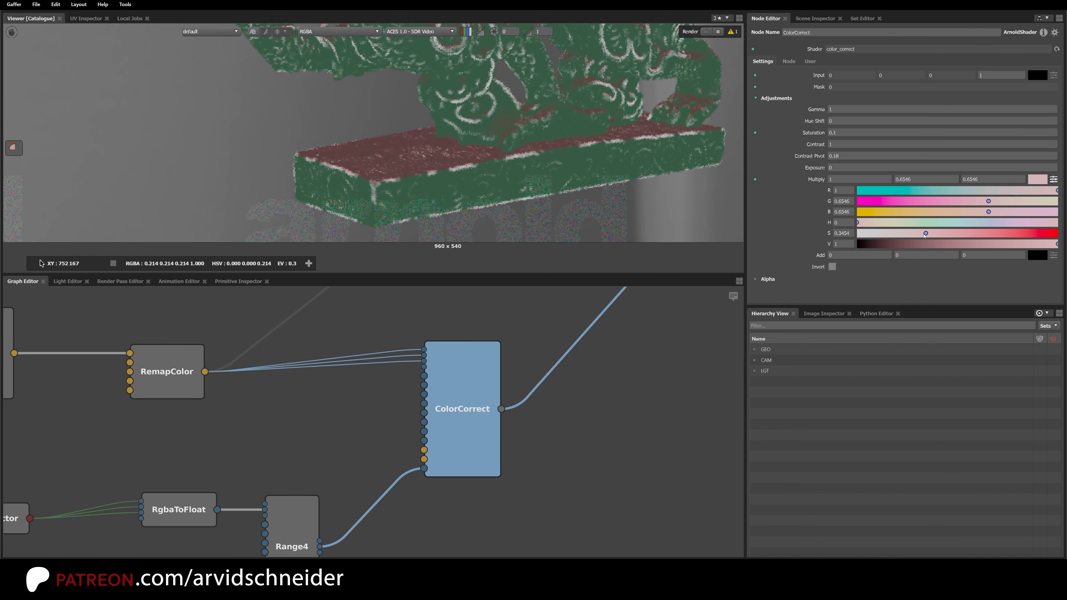
click(892, 223)
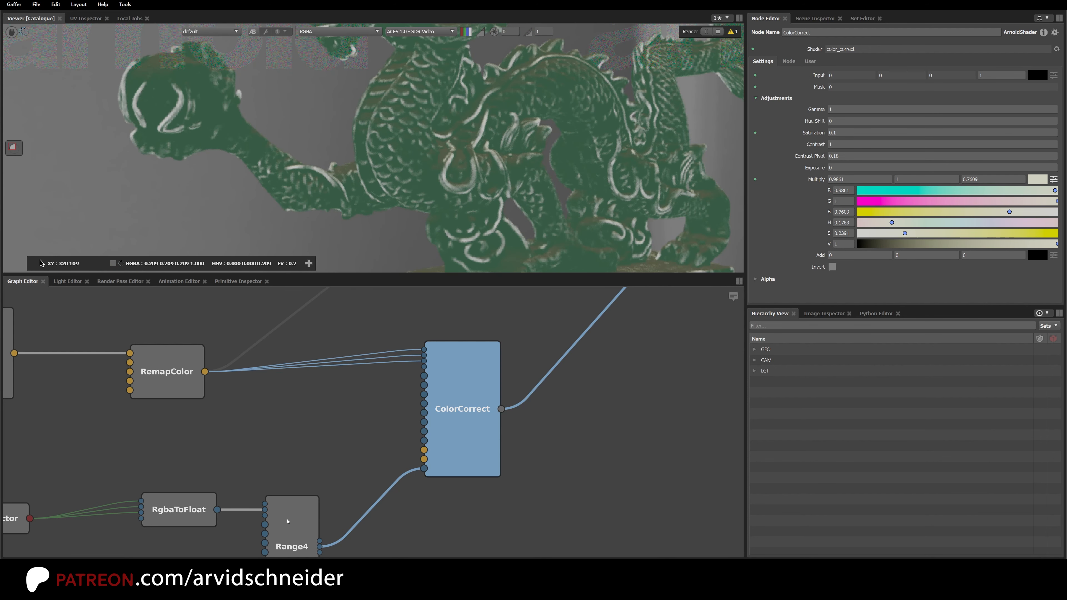
Connect RgbaToFloat directly to ColorCorrect's Mask and delete Range4.
click(287, 521)
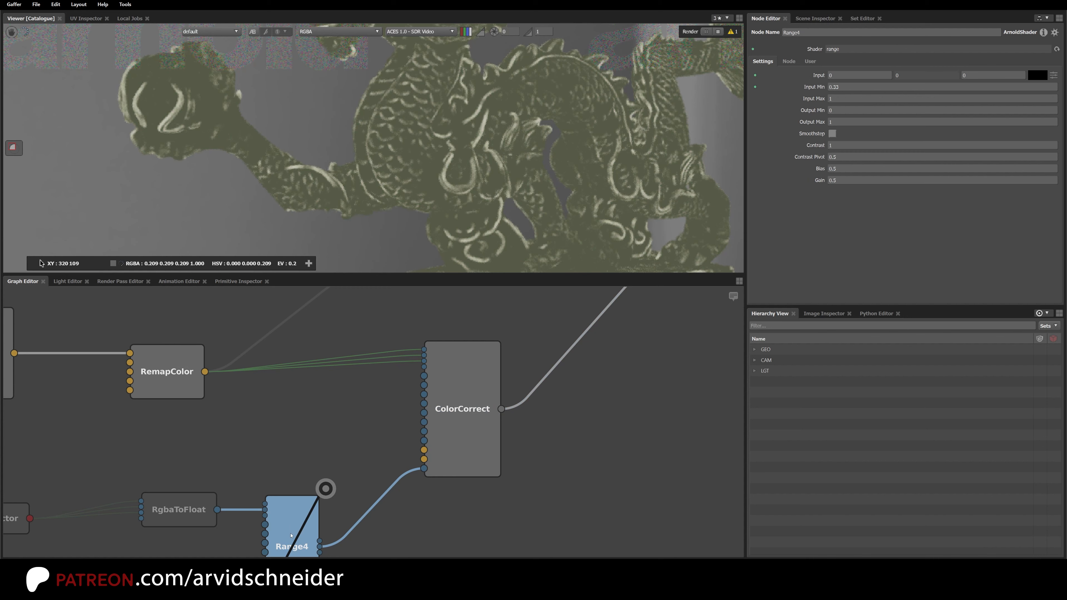
drag(216, 509, 426, 470)
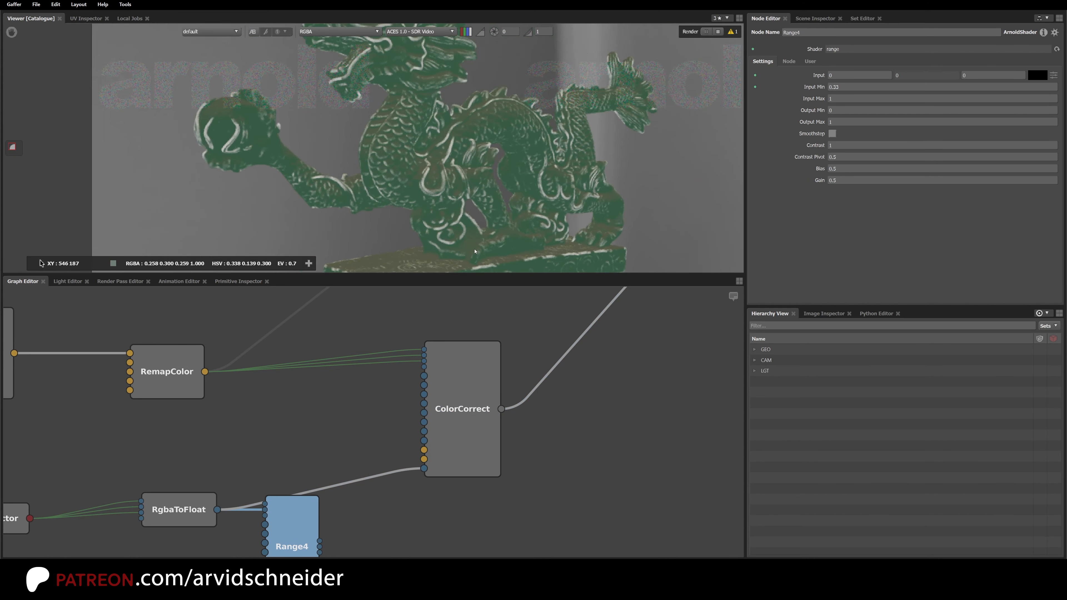
key(Delete)
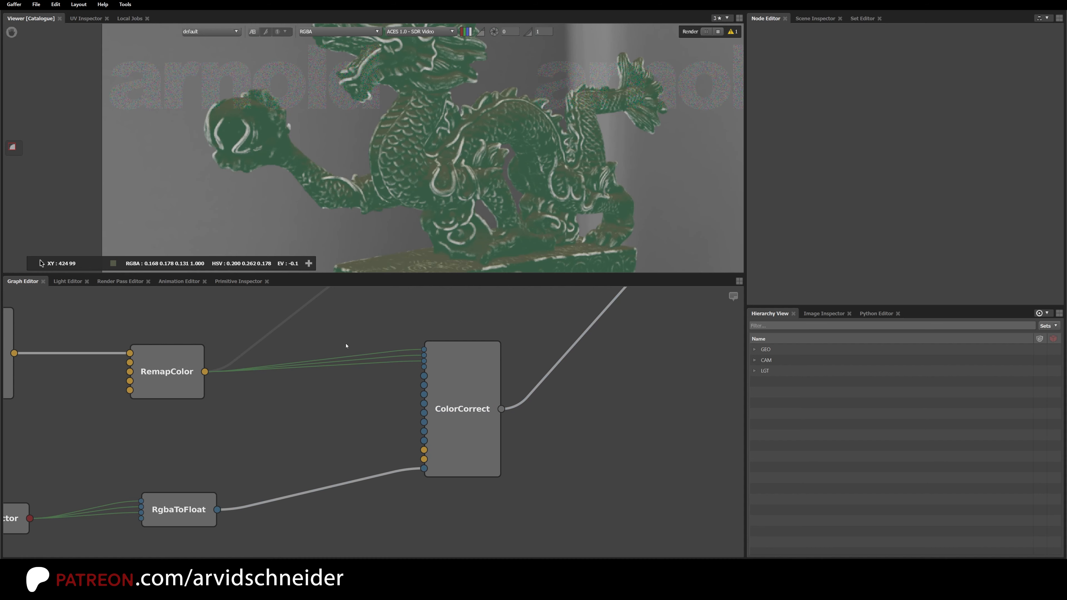
Route StandardSurface back to ShaderAssignment and view the dragon's whole render.
scroll(408, 407, down, 6)
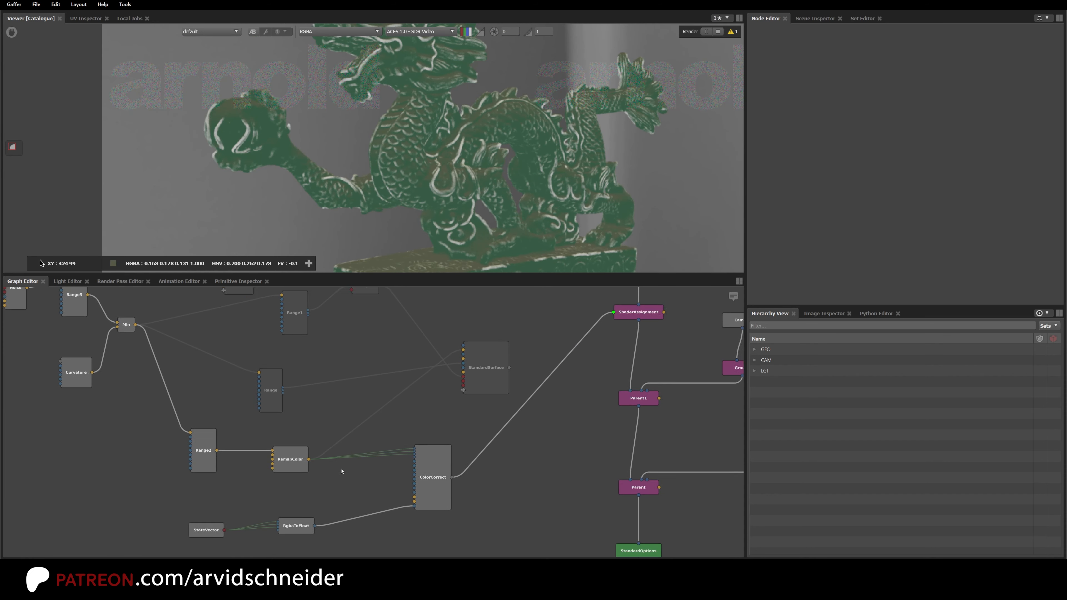
click(407, 407)
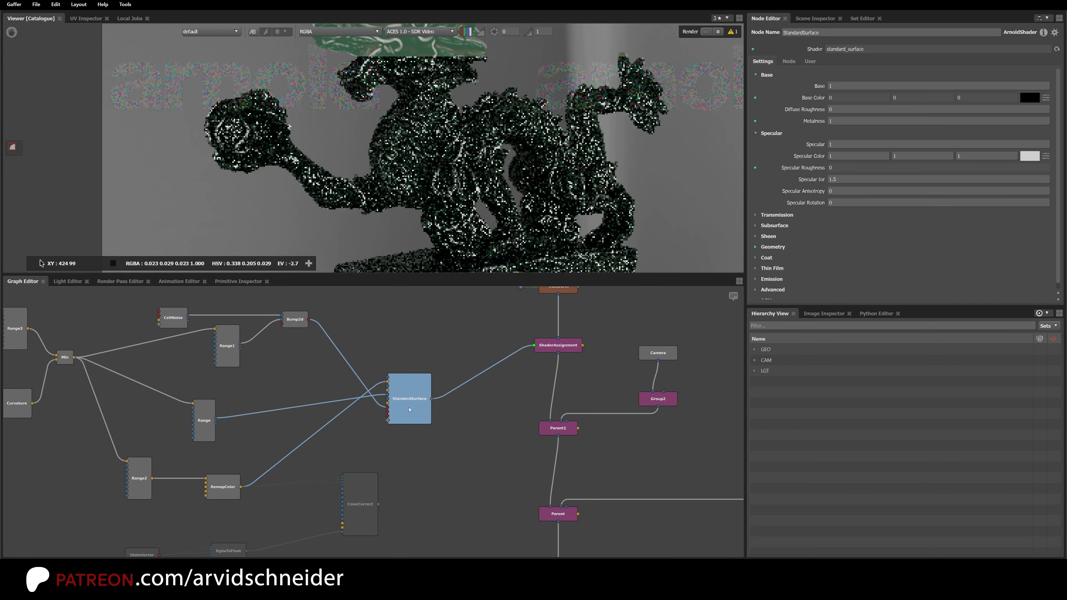
click(474, 429)
key(f)
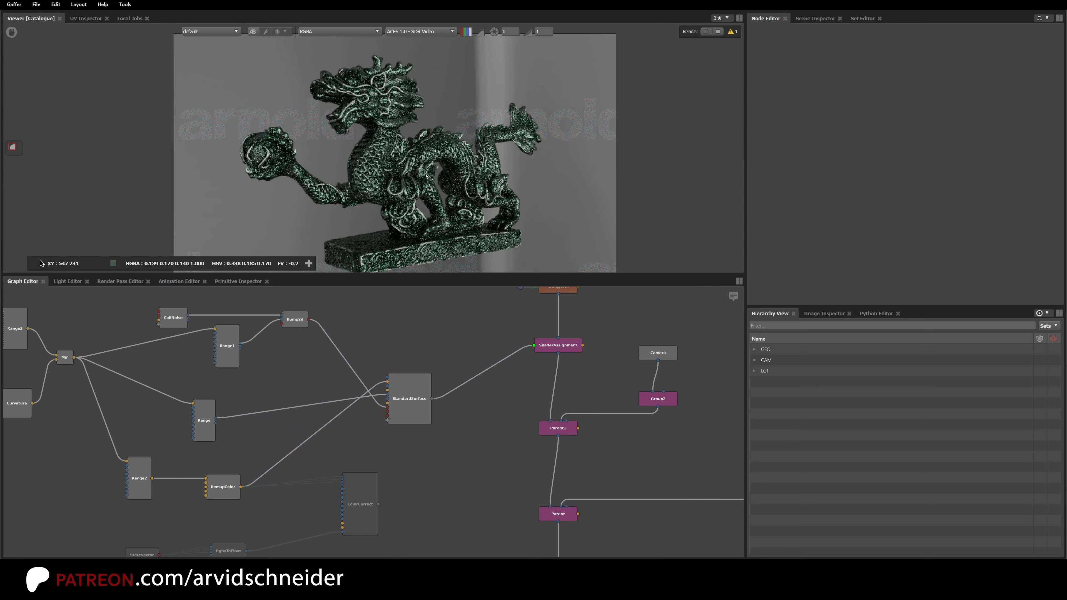
Move the whole group of shader nodes up and left, leaving a wide gap between StandardSurface and ShaderAssignment.
scroll(469, 339, down, 3)
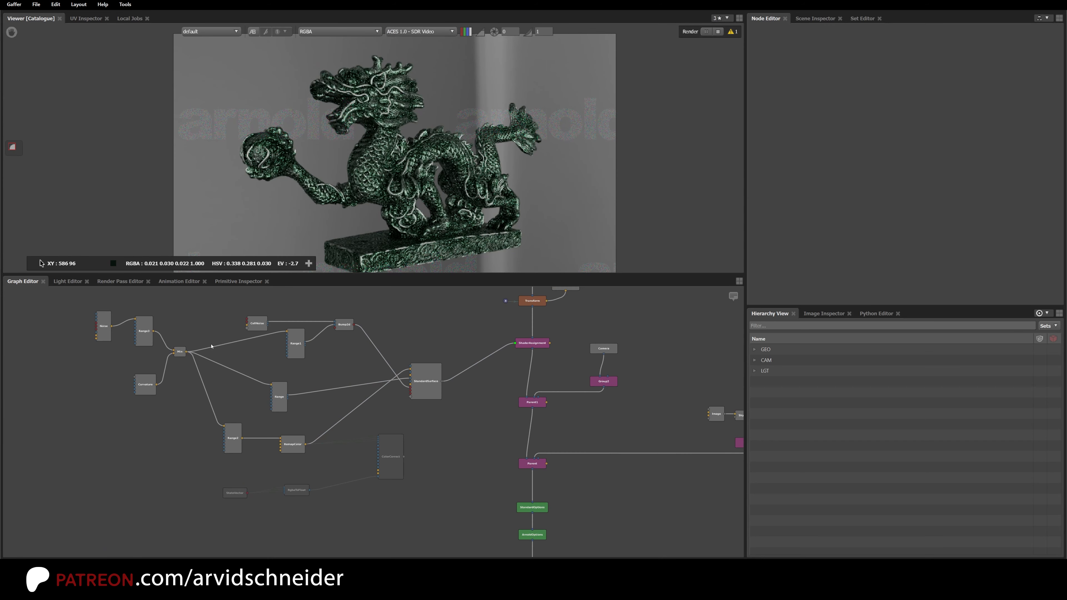
middle_drag(63, 294, 113, 318)
drag(113, 318, 512, 540)
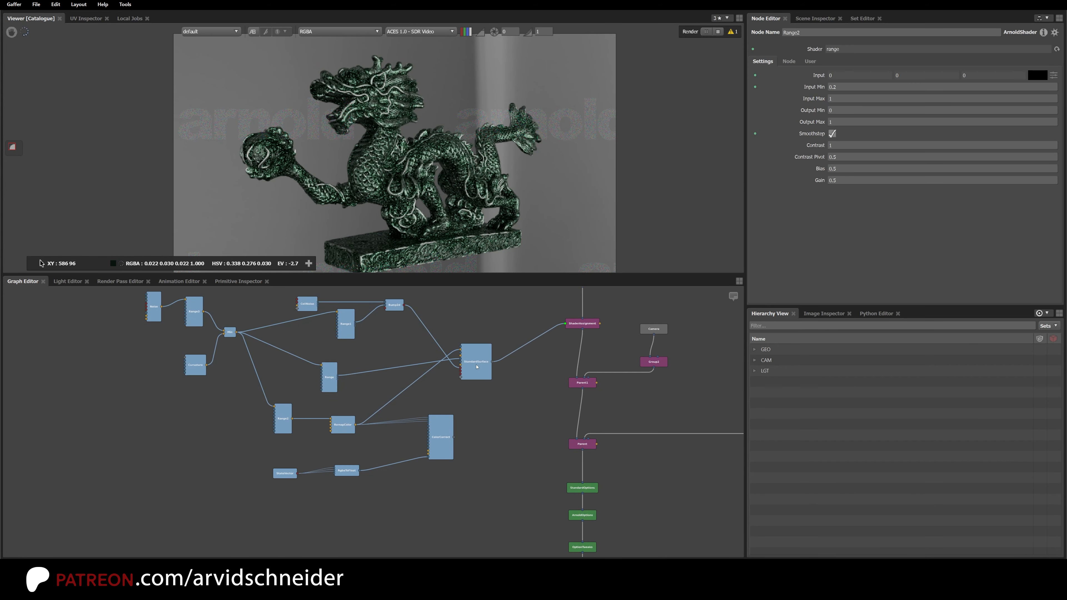
drag(478, 366, 354, 331)
click(413, 372)
middle_drag(426, 388, 390, 438)
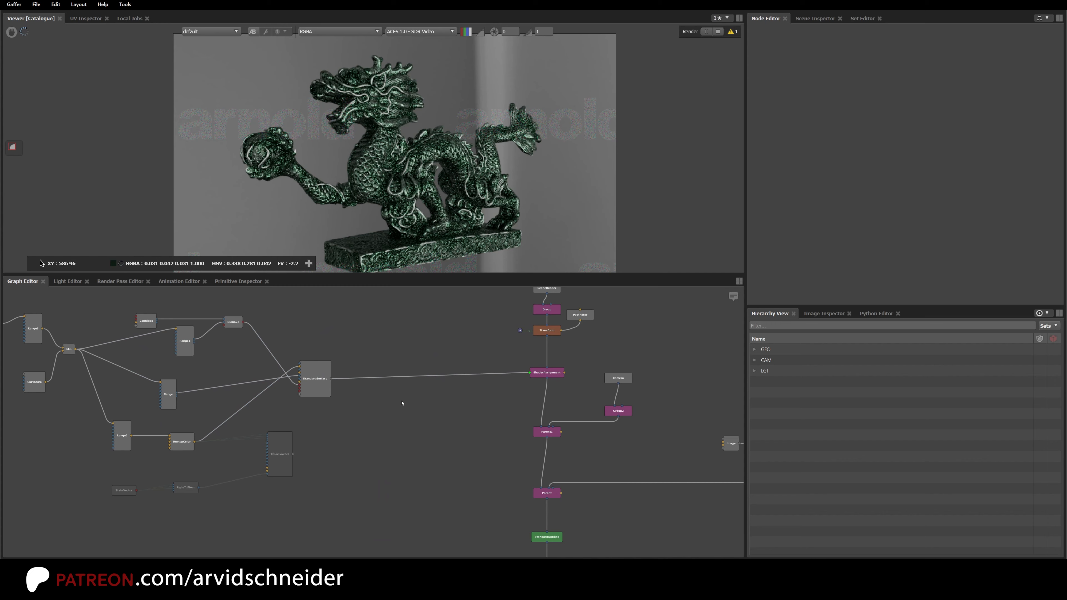
scroll(394, 407, up, 3)
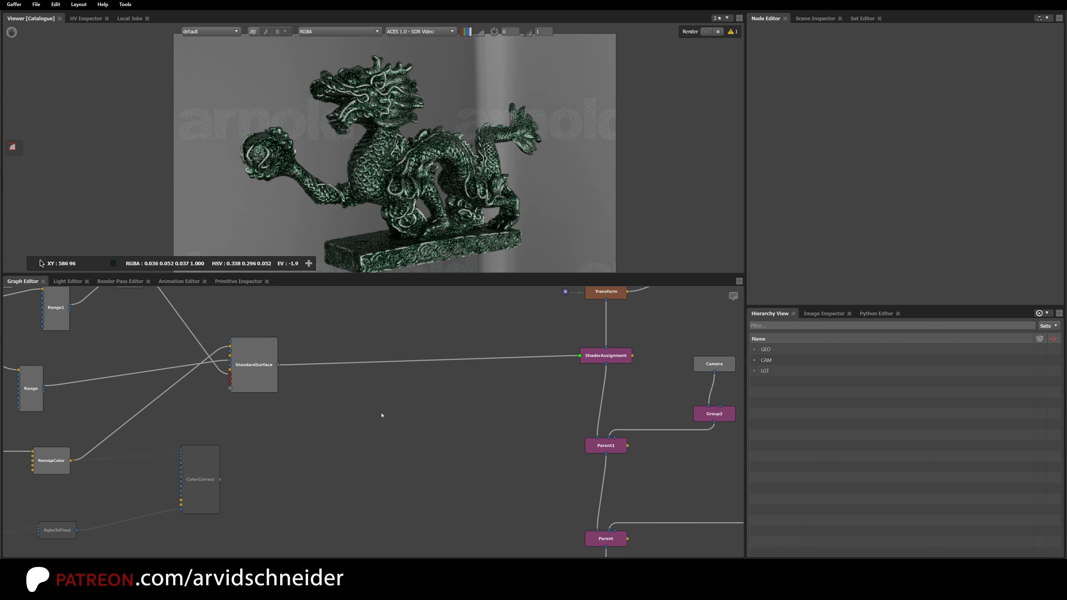
Add an aiStandardSurface node feeding ShaderAssignment and place it below and beside the existing StandardSurface.
key(Tab)
text(stan)
key(Down)
key(Down)
key(Down)
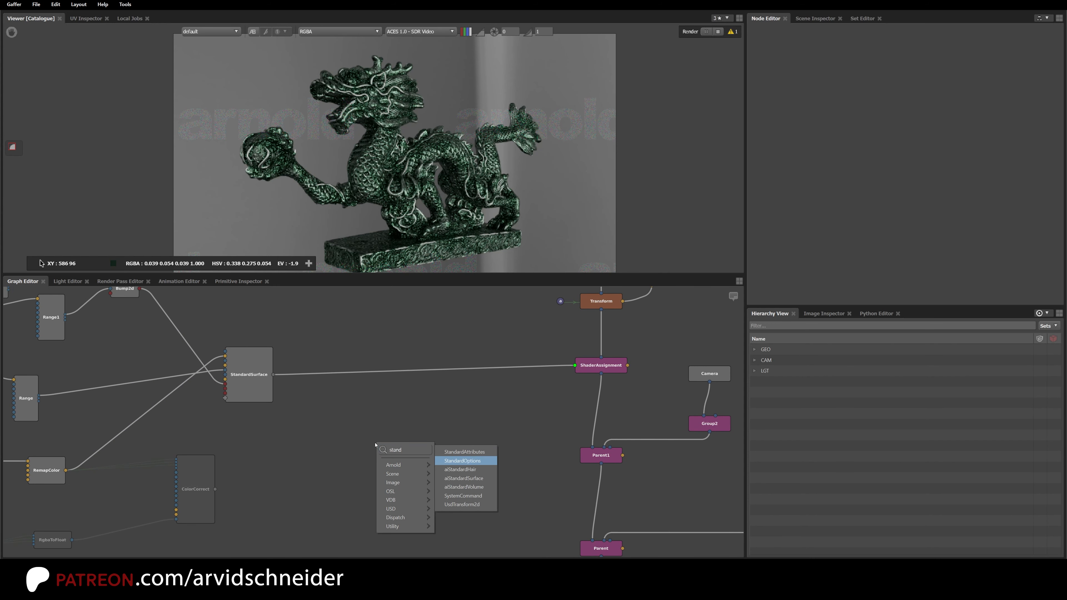
key(Return)
drag(390, 451, 386, 453)
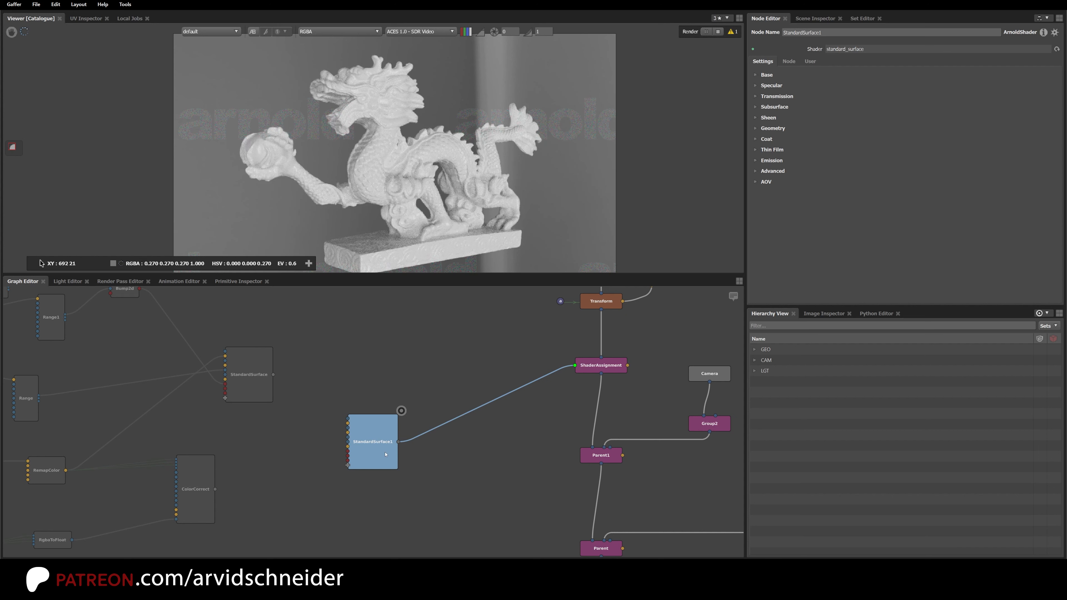
drag(384, 455, 416, 457)
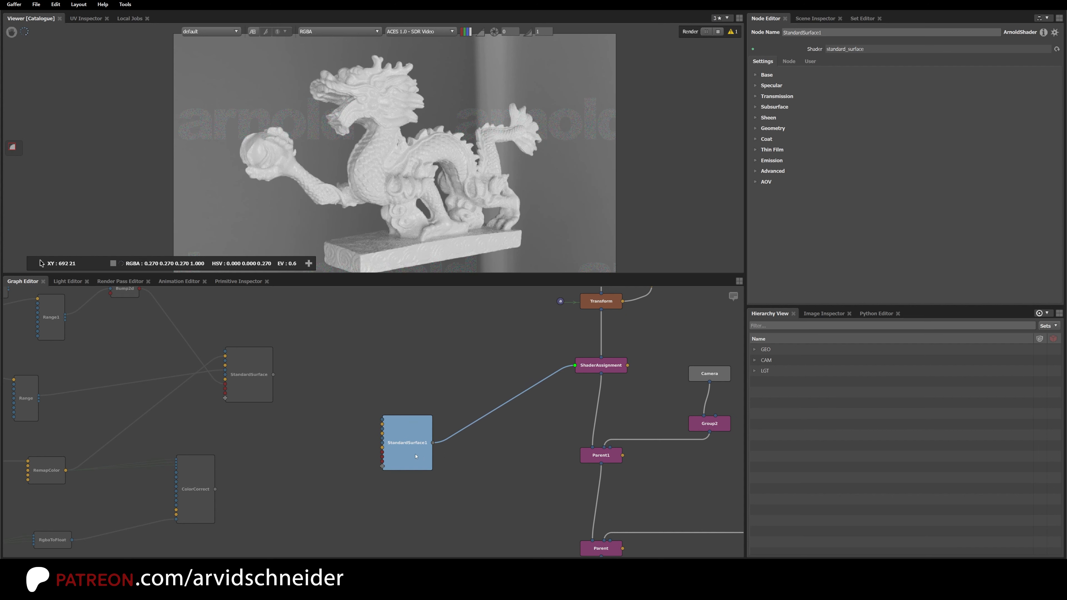
Set StandardSurface1's Specular Roughness to 0.75.
click(771, 86)
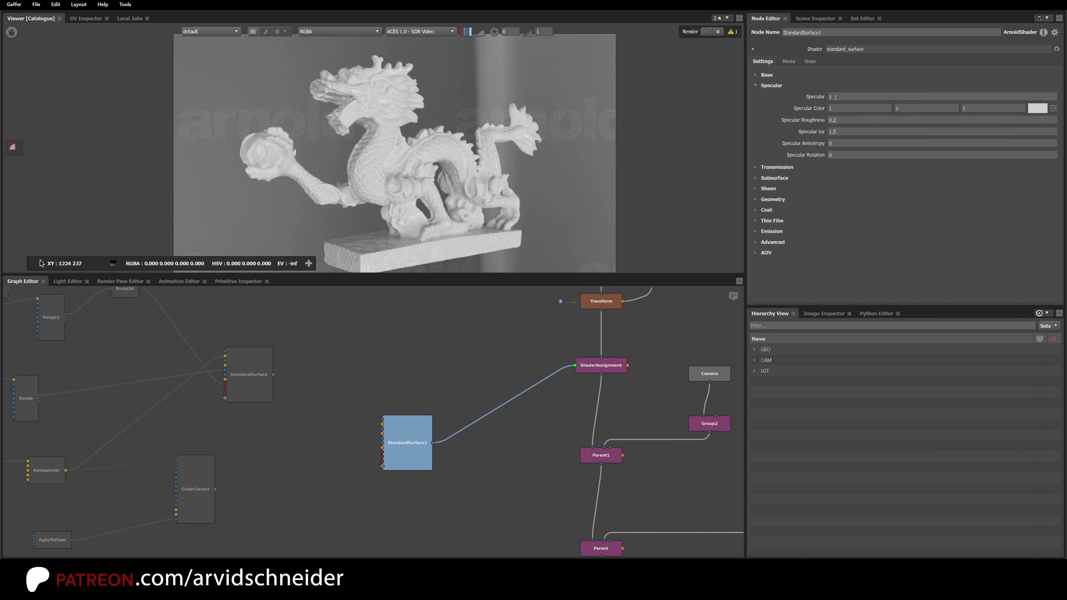
click(846, 121)
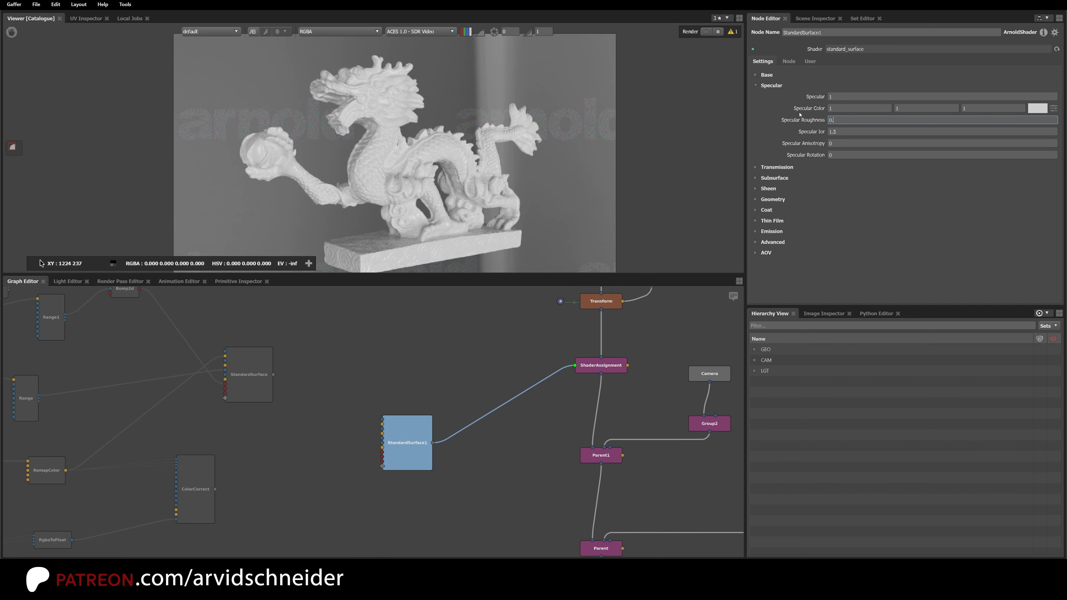
key(Return)
click(1054, 108)
click(939, 162)
click(920, 173)
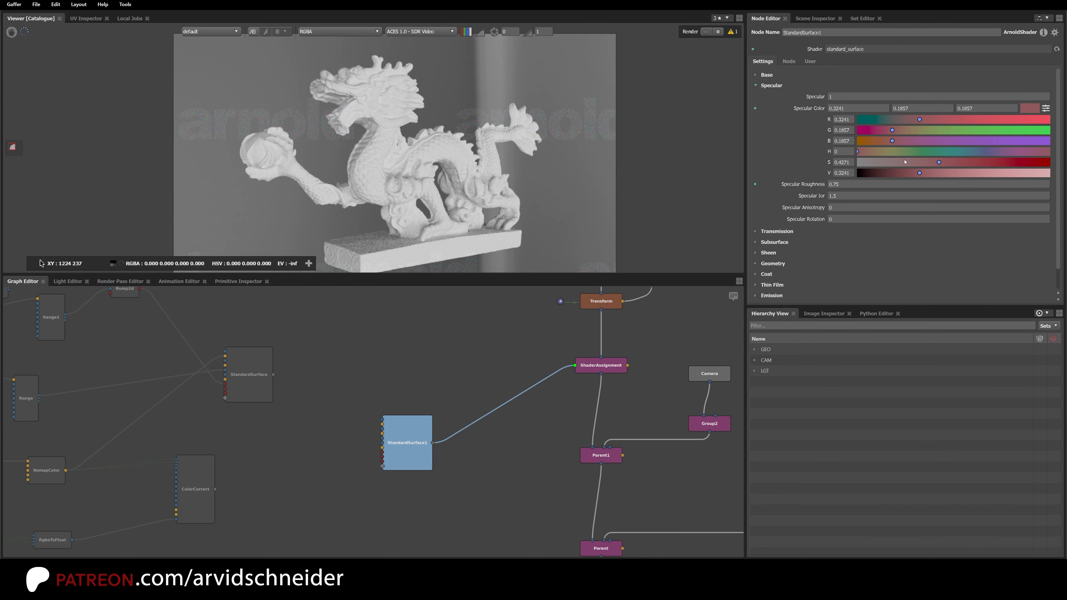
click(885, 153)
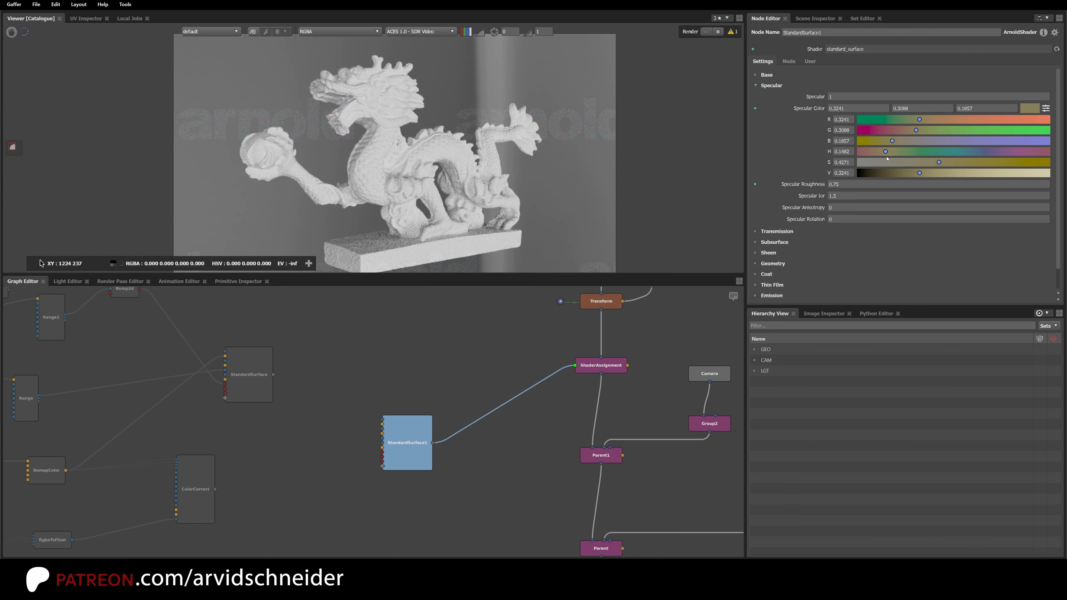
click(925, 163)
right_click(803, 108)
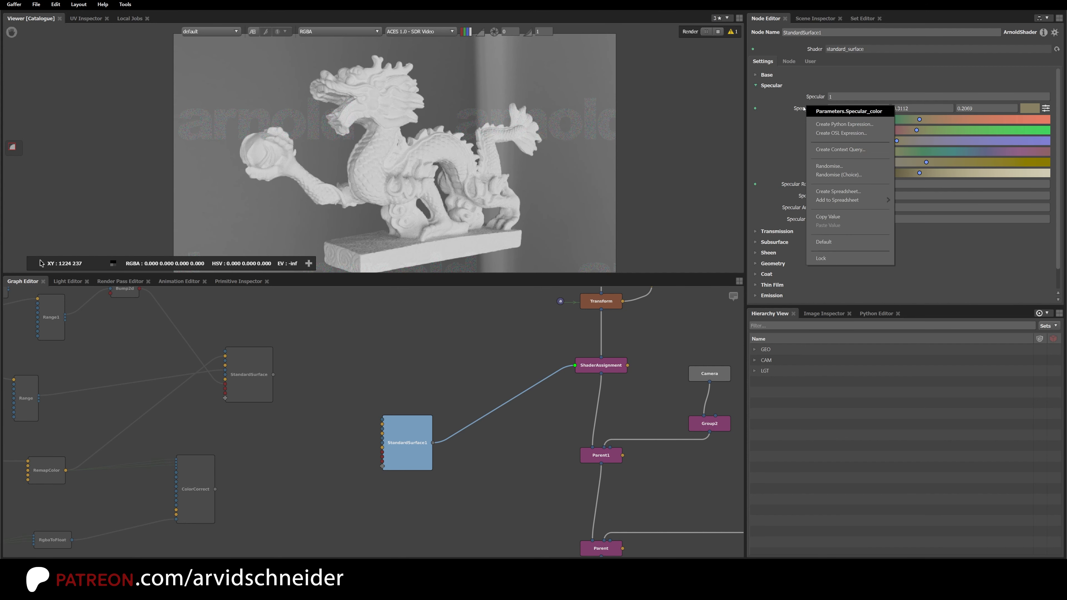
click(855, 241)
Set StandardSurface1's Base Color to a dusty brown of about 0.2415, 0.2089, 0.1342.
click(771, 86)
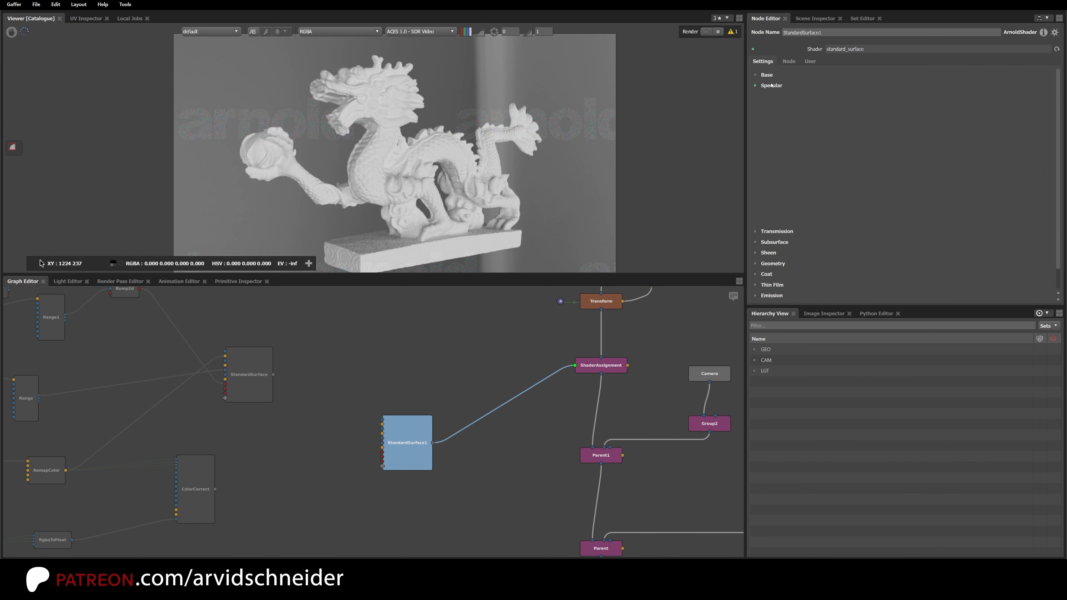
click(769, 75)
click(1054, 97)
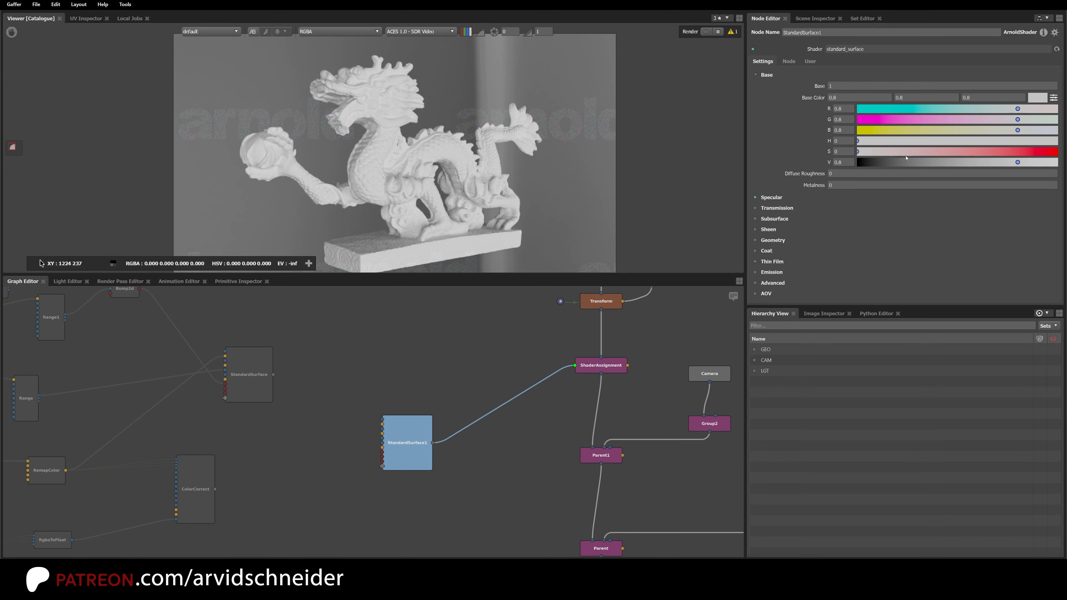
click(961, 151)
click(900, 141)
click(881, 141)
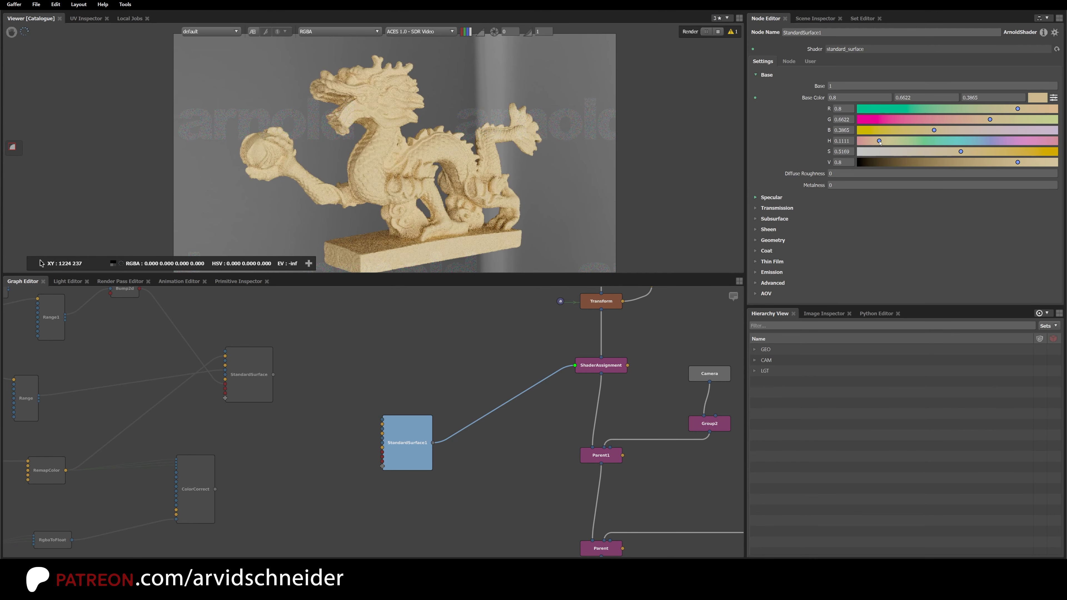
click(940, 162)
click(946, 152)
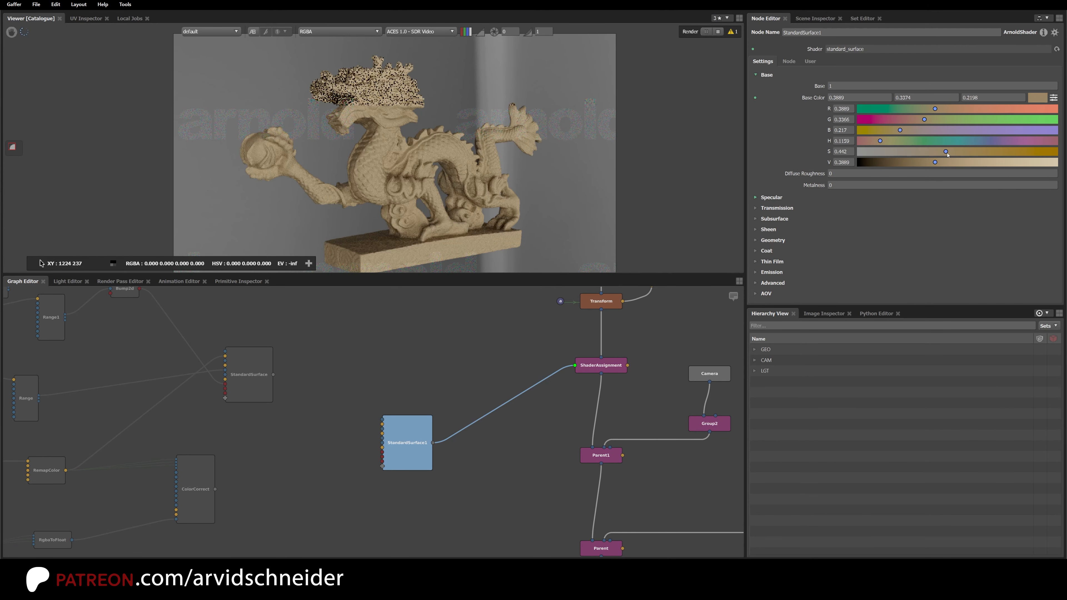
drag(908, 163, 910, 162)
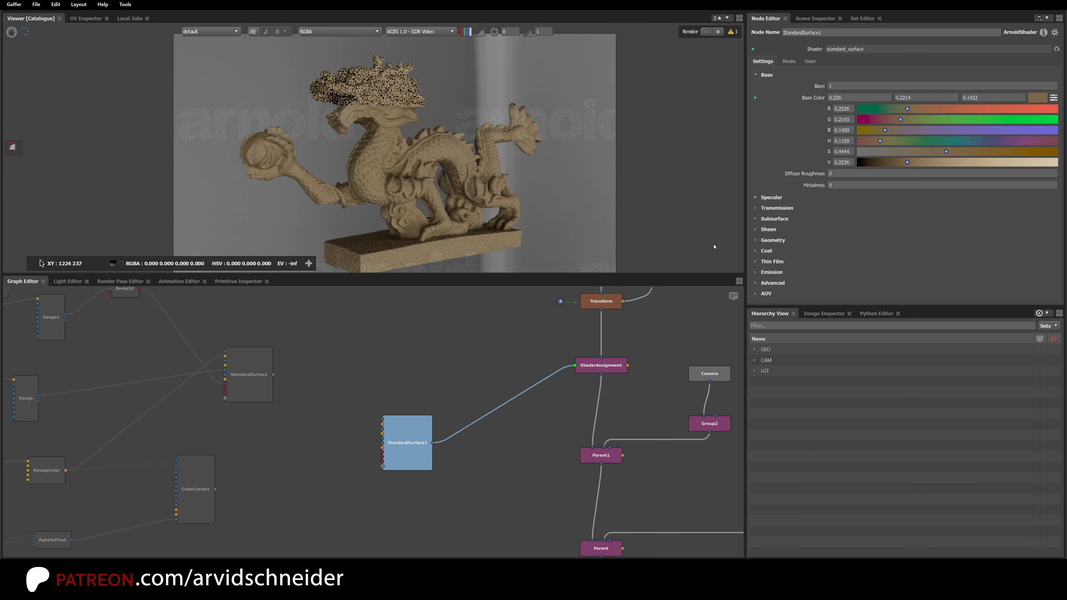
Move StandardSurface close above StandardSurface1 and add an aiMixShader node beside them.
click(245, 365)
drag(375, 346, 380, 334)
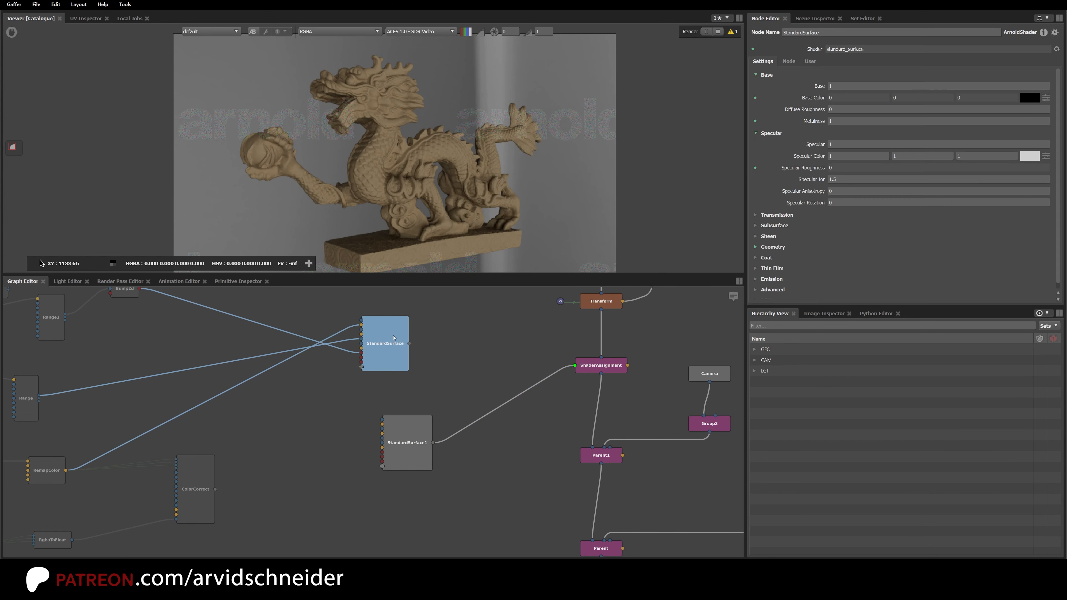
click(447, 366)
key(Tab)
text(mix)
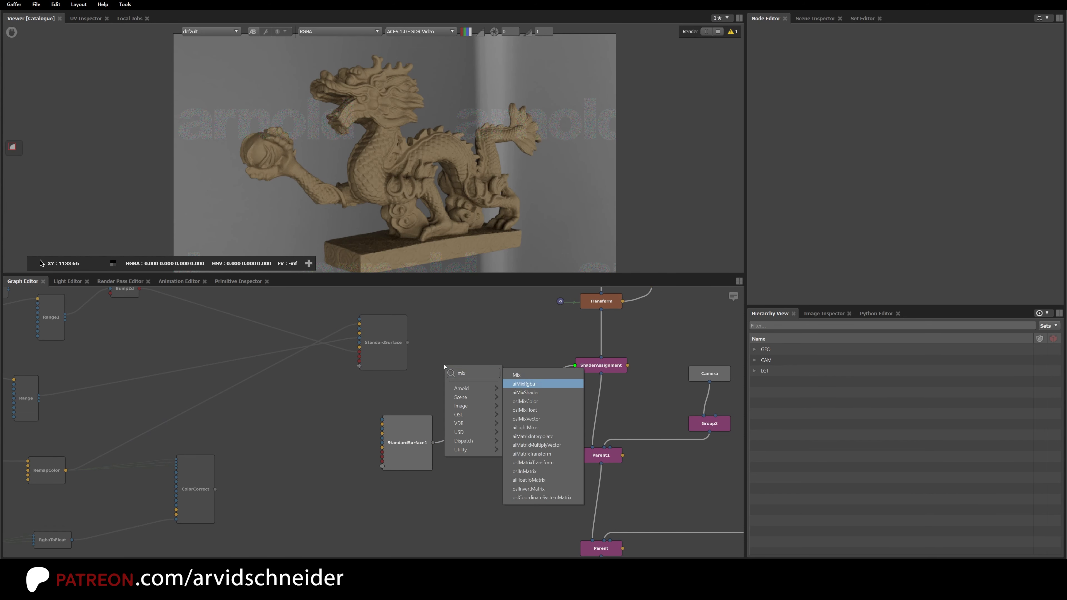
key(Return)
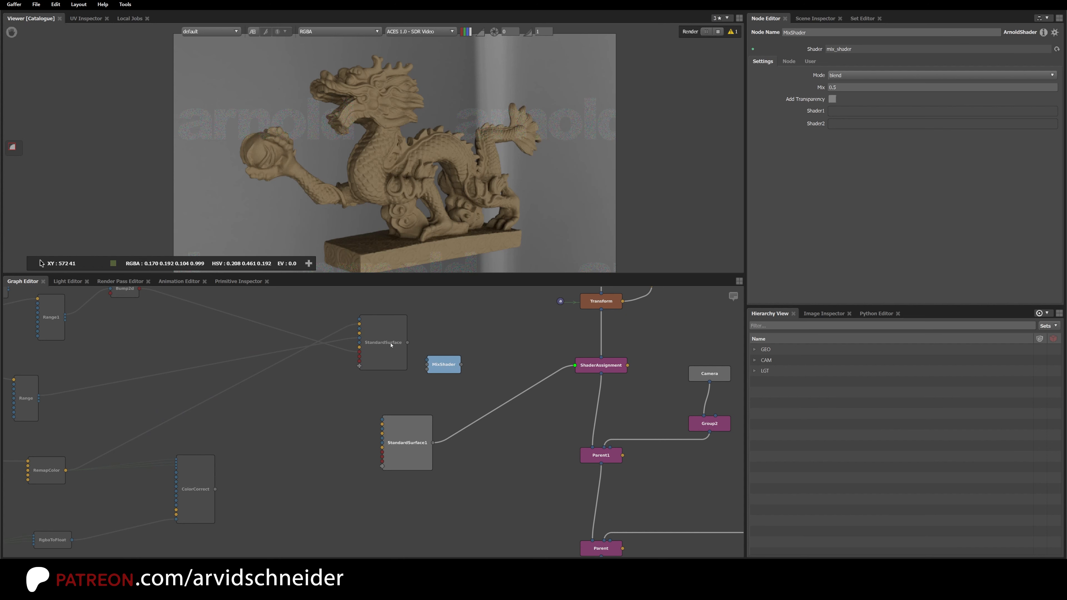
Connect StandardSurface1 to MixShader's Shader1 and StandardSurface to Shader2, and feed MixShader into ShaderAssignment.
drag(421, 375, 427, 370)
drag(426, 440, 432, 313)
middle_drag(459, 437, 438, 546)
drag(400, 414, 430, 458)
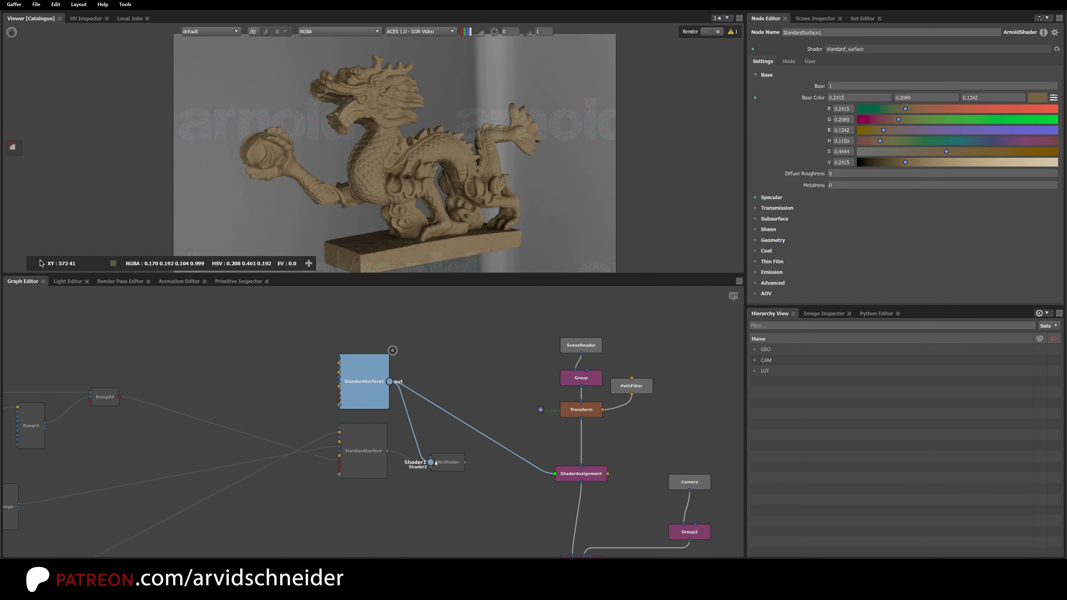
click(450, 466)
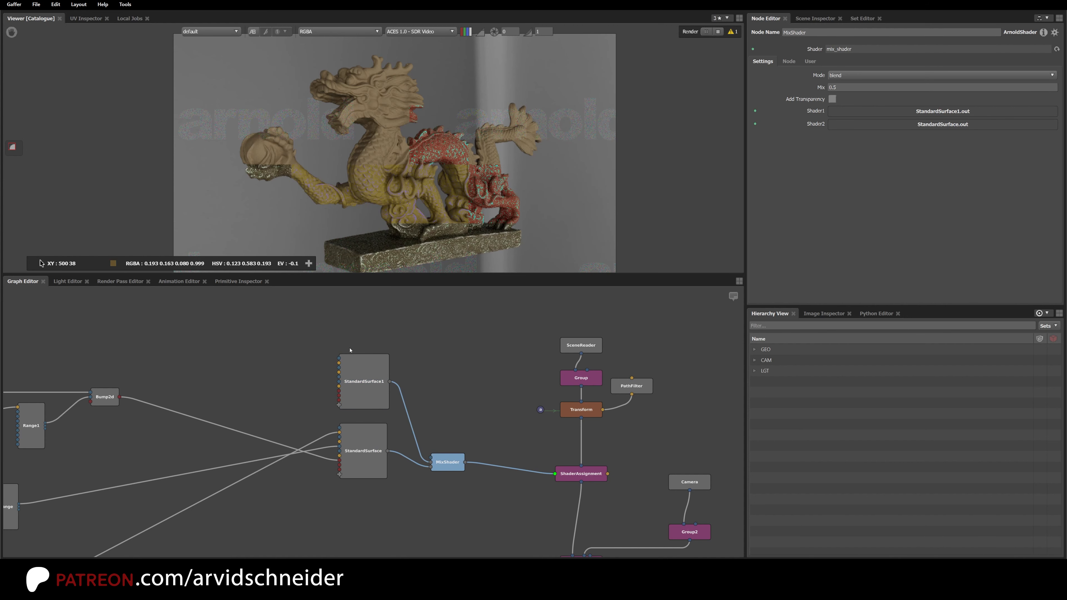
Raise StandardSurface1 away from StandardSurface and add an aiCurvature node to its upper left.
middle_drag(312, 350, 345, 339)
alt+right_drag(346, 338, 397, 368)
middle_drag(398, 368, 413, 396)
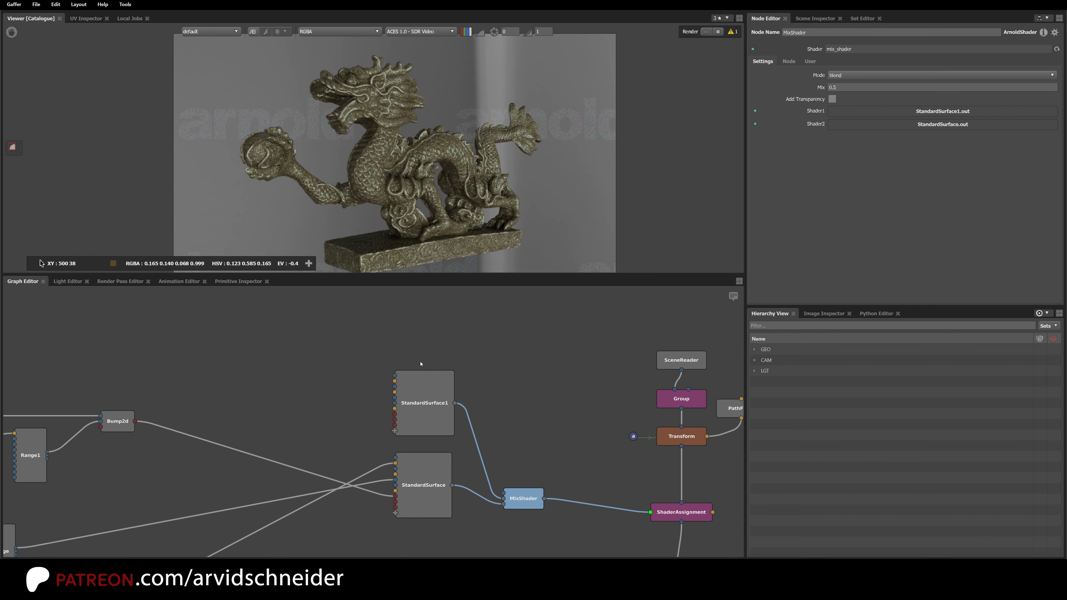
drag(421, 379, 421, 336)
click(340, 365)
key(Tab)
text(c)
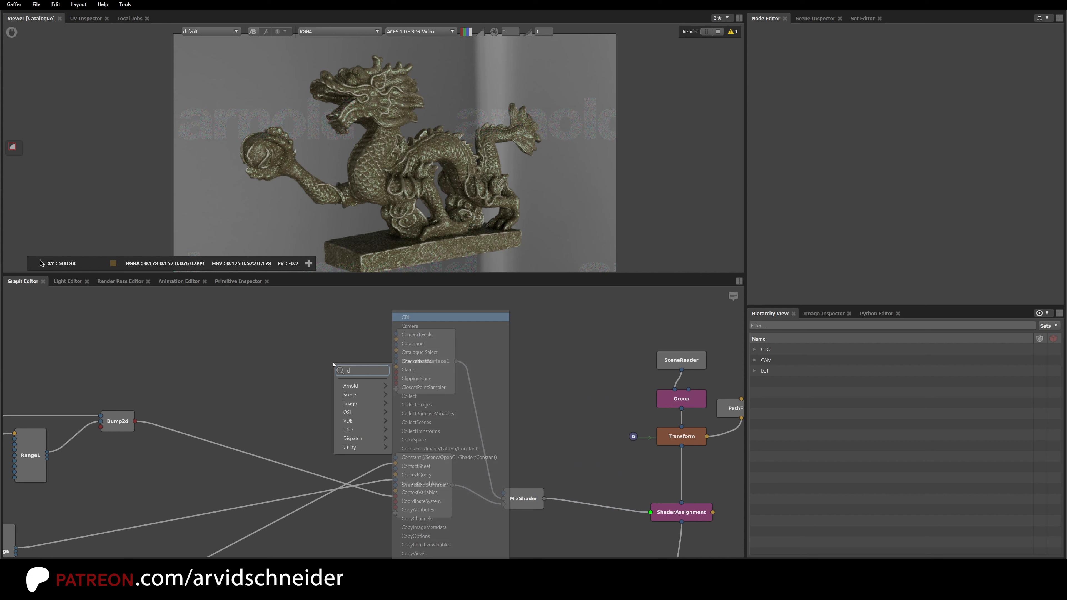
text(urv)
key(Return)
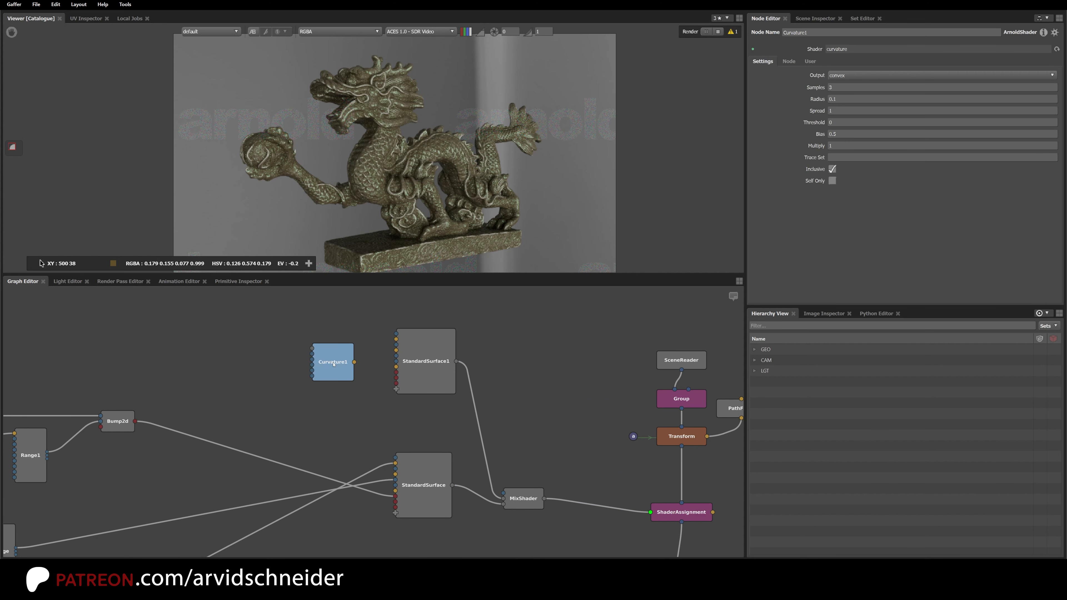
drag(335, 376, 266, 340)
Add an aiRange node fed by Curvature1 and connect its output to MixShader's Mix.
middle_drag(313, 346, 298, 374)
click(289, 376)
key(Tab)
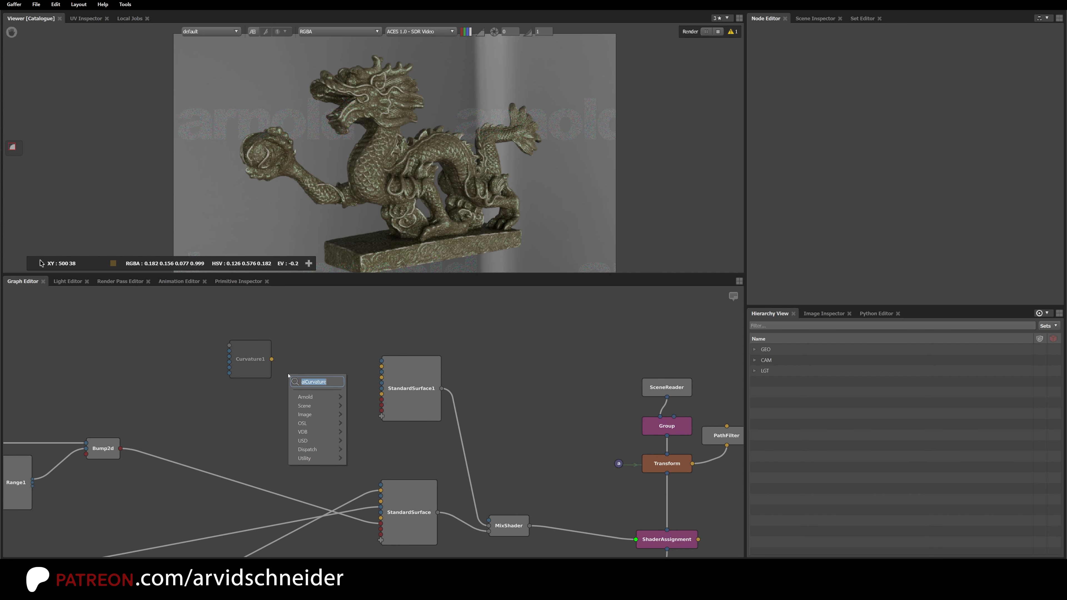
text(range)
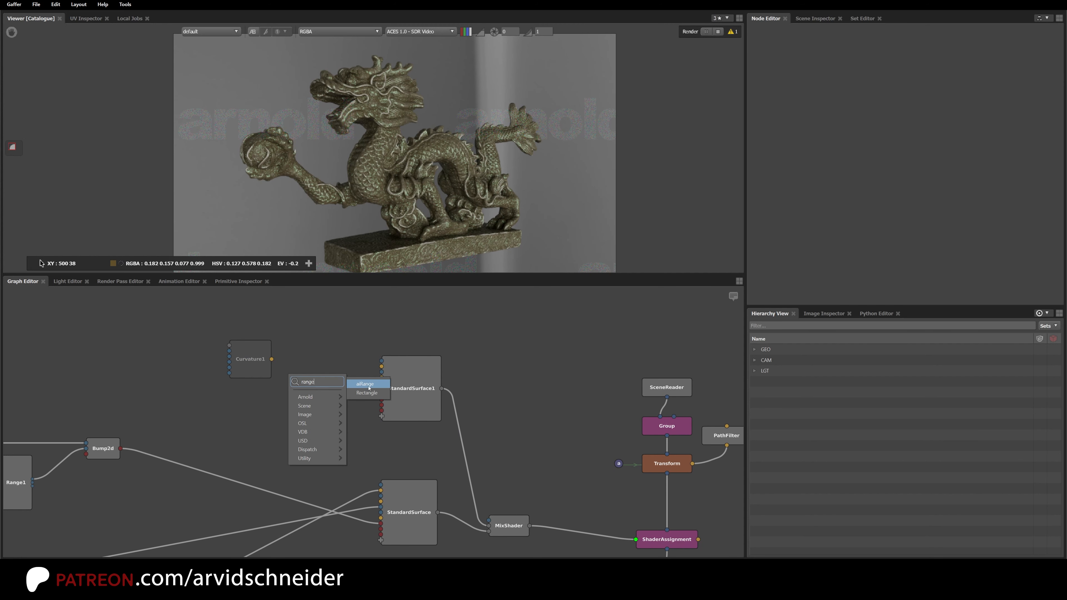
key(Return)
drag(275, 360, 280, 351)
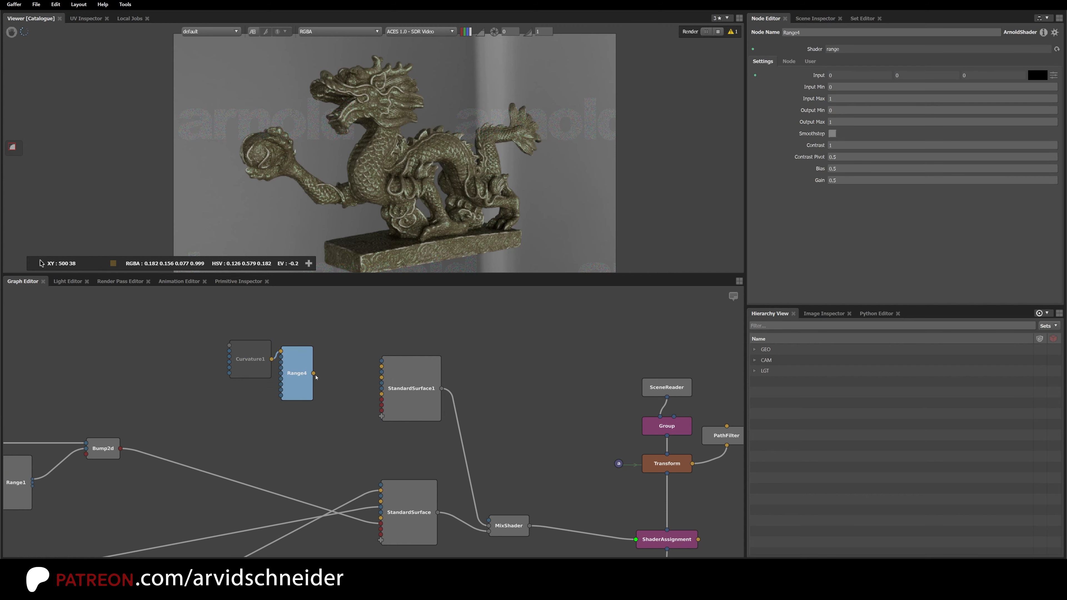
drag(354, 416, 509, 516)
click(504, 538)
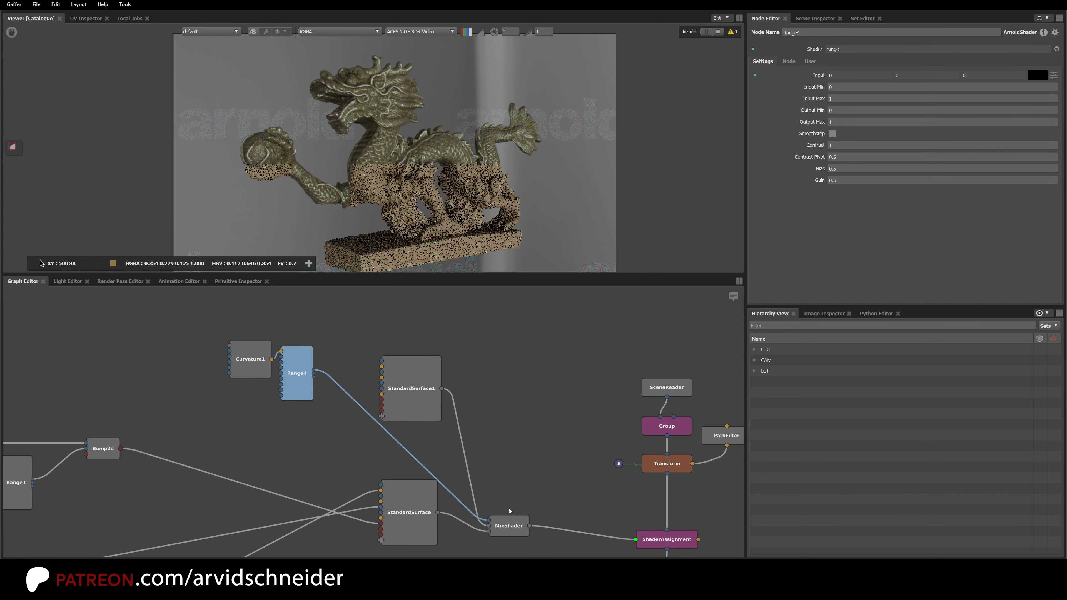
Preview Range4's curvature mask up close on the dragon's body, compare it with MixShader's result, and return to the mask.
click(278, 470)
drag(298, 397, 307, 395)
key(s)
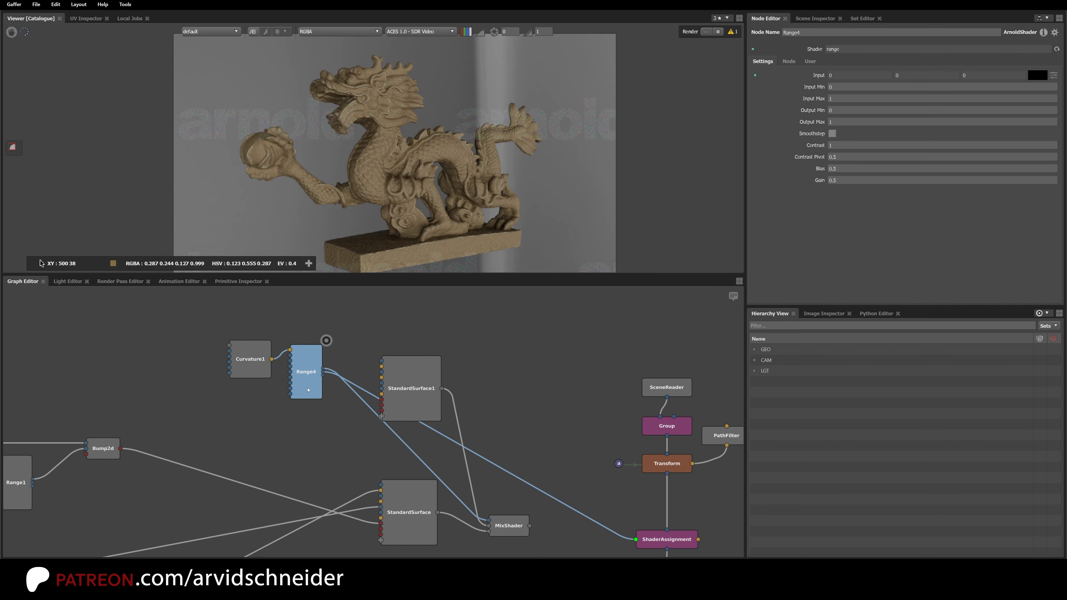
scroll(389, 145, up, 4)
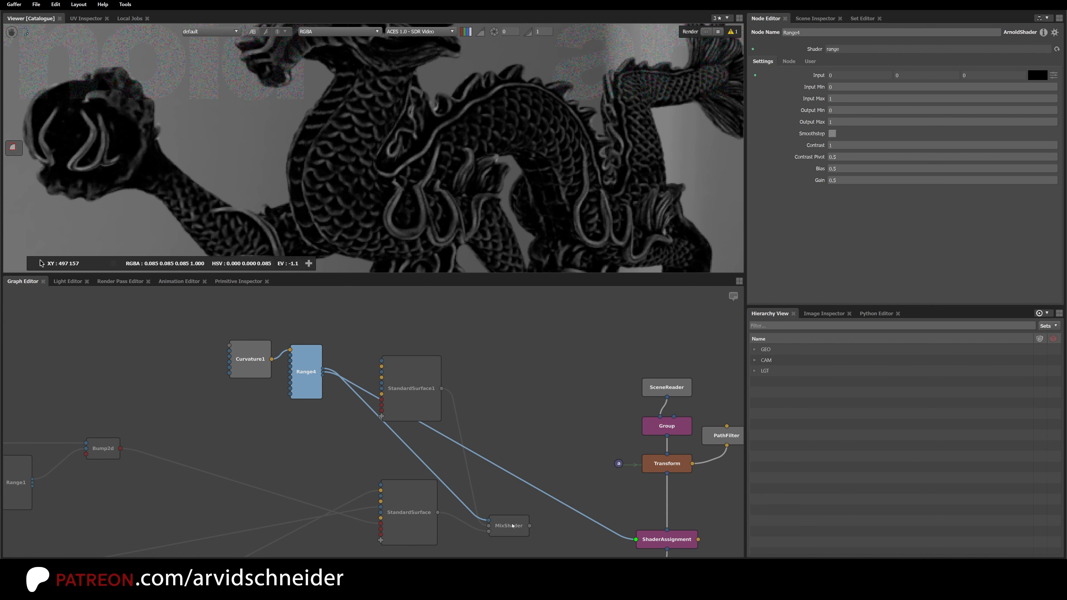
click(511, 528)
key(s)
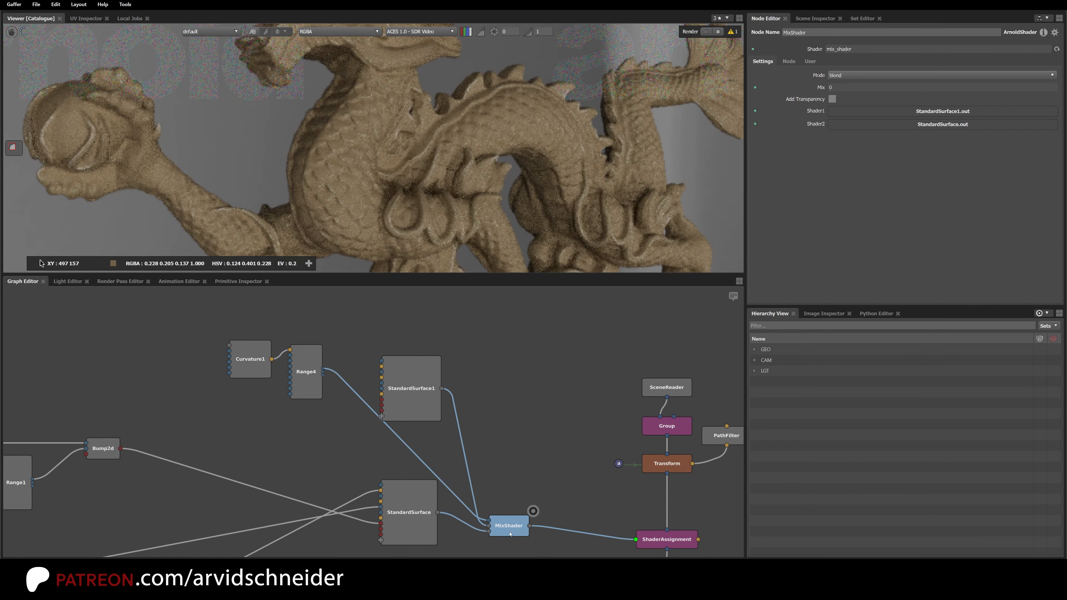
click(311, 377)
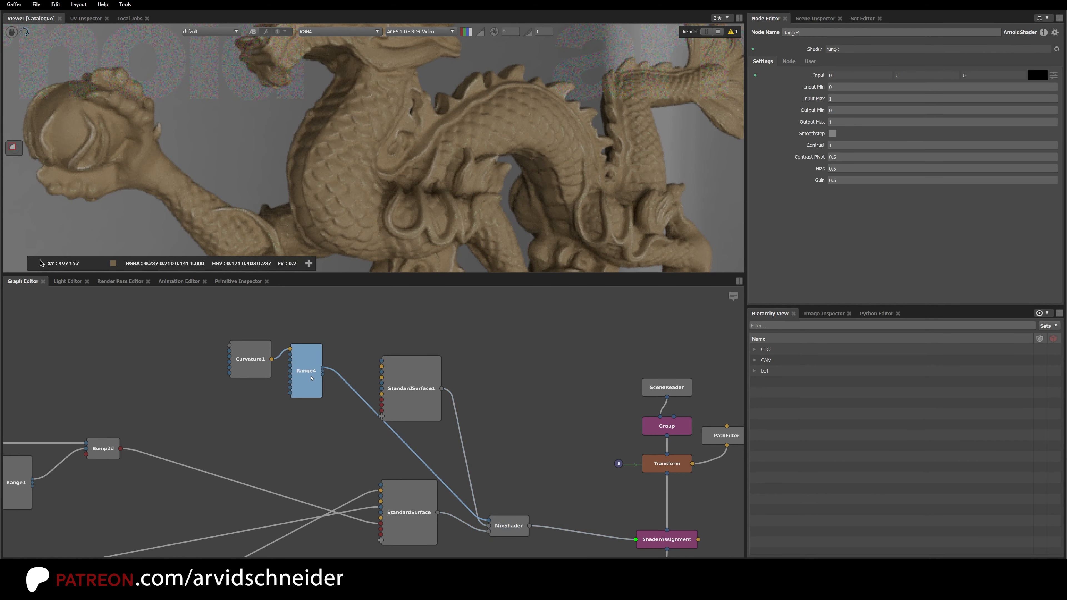
key(s)
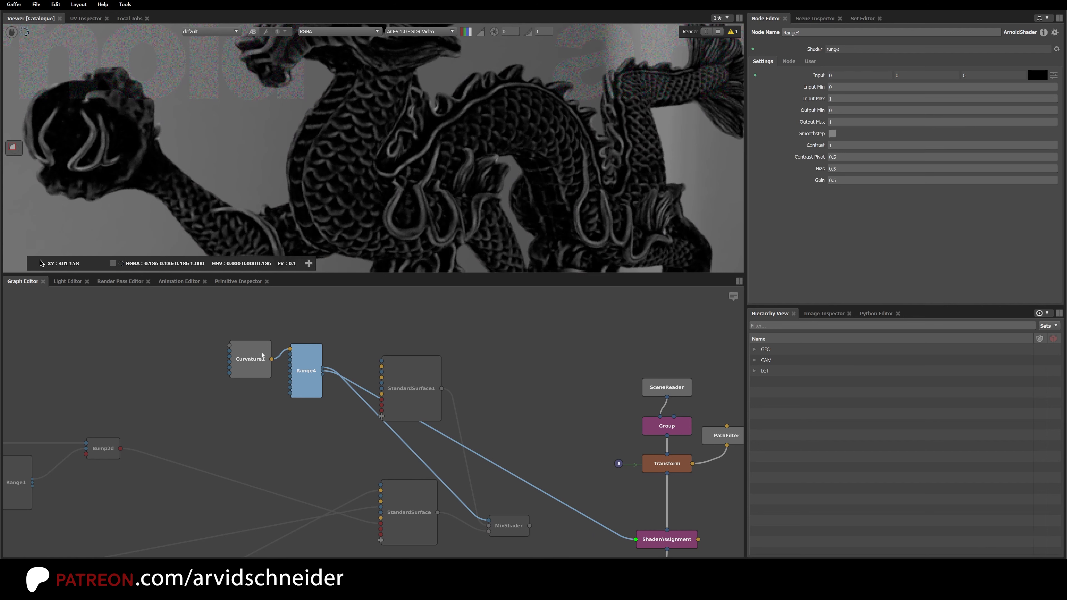
Set Curvature1's Output to concave, its Radius to 0.54 and its Multiply to 2.27.
drag(262, 355, 237, 345)
click(845, 77)
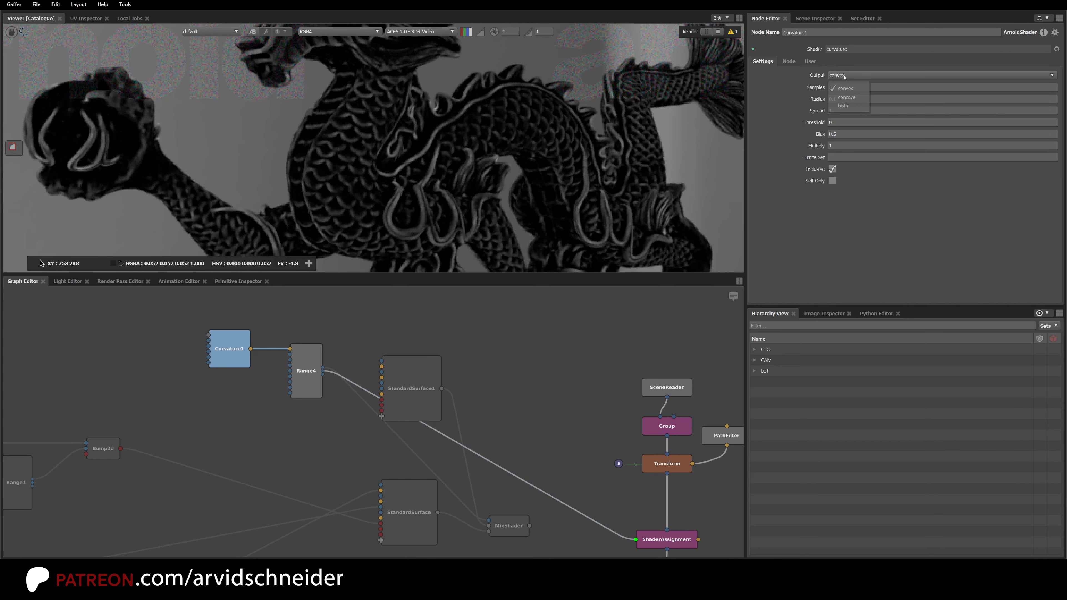
click(848, 97)
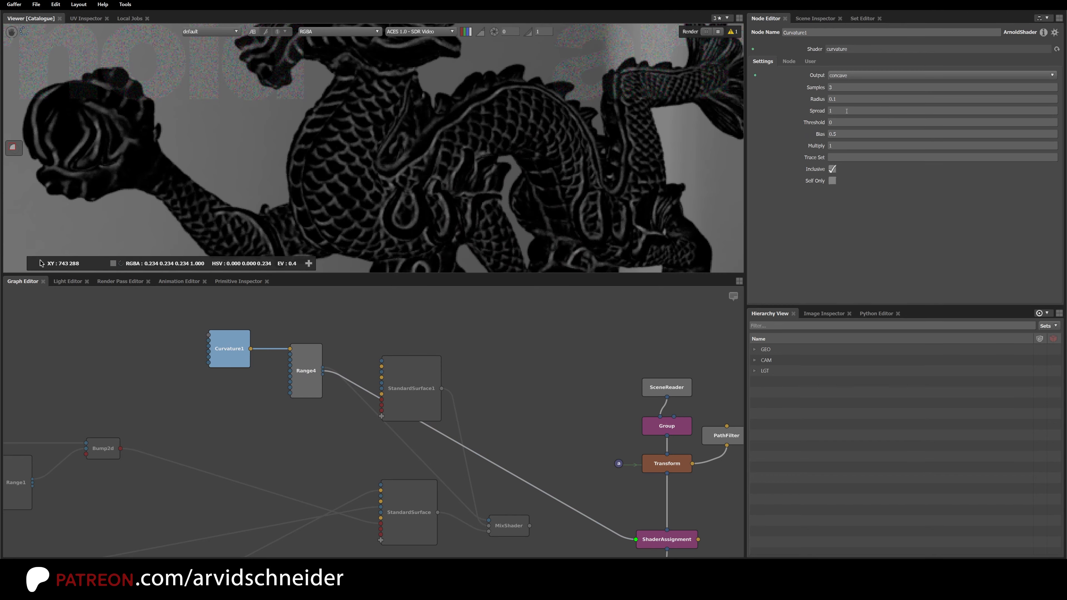
ctrl+drag(846, 102, 873, 102)
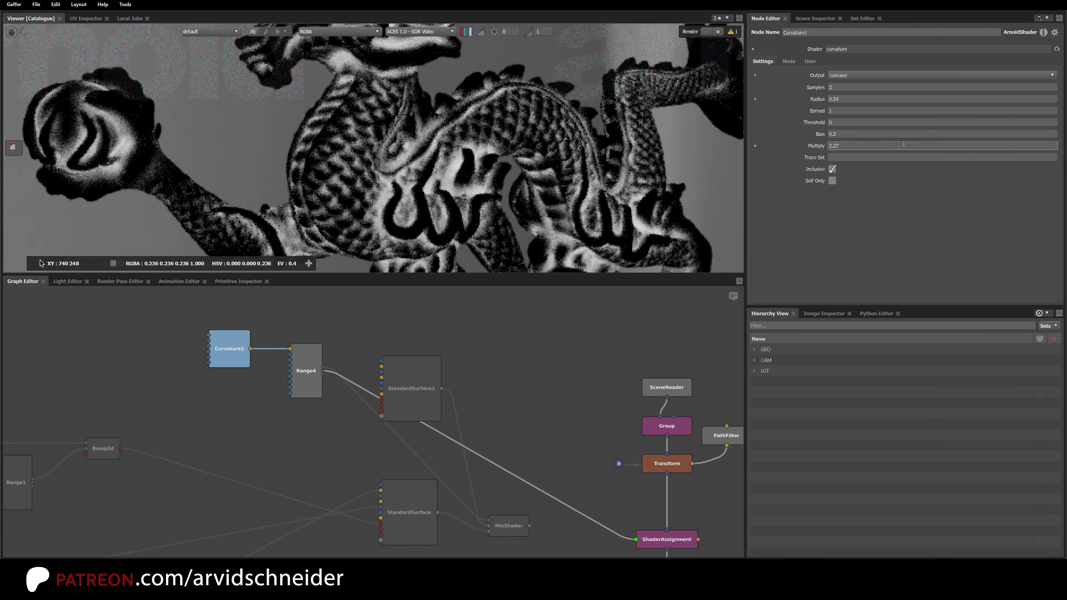
Enable Smoothstep on Range4 and set its Input Min to 0.14 and Input Max to 0.42.
click(309, 370)
click(833, 133)
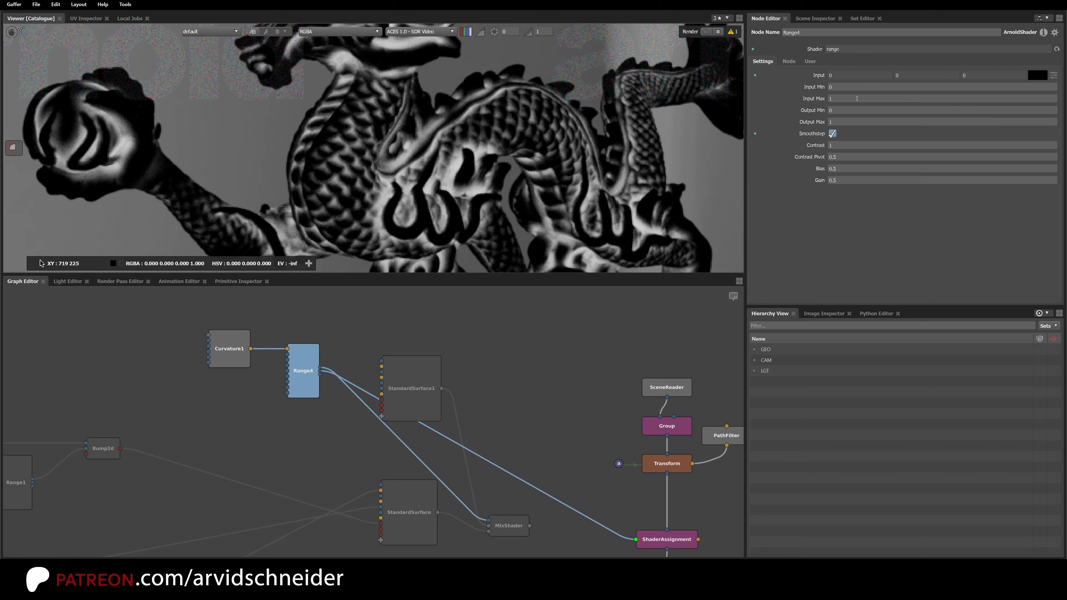
ctrl+drag(857, 99, 837, 89)
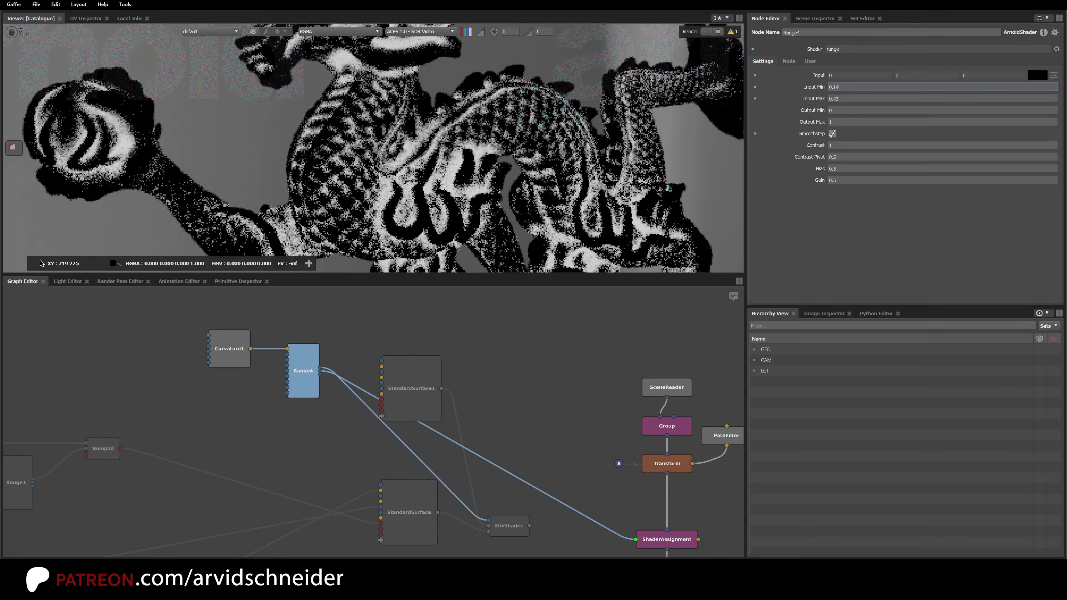
Switch the previewed shader from Range4 to MixShader and check the dragon's body and head.
click(505, 533)
key(s)
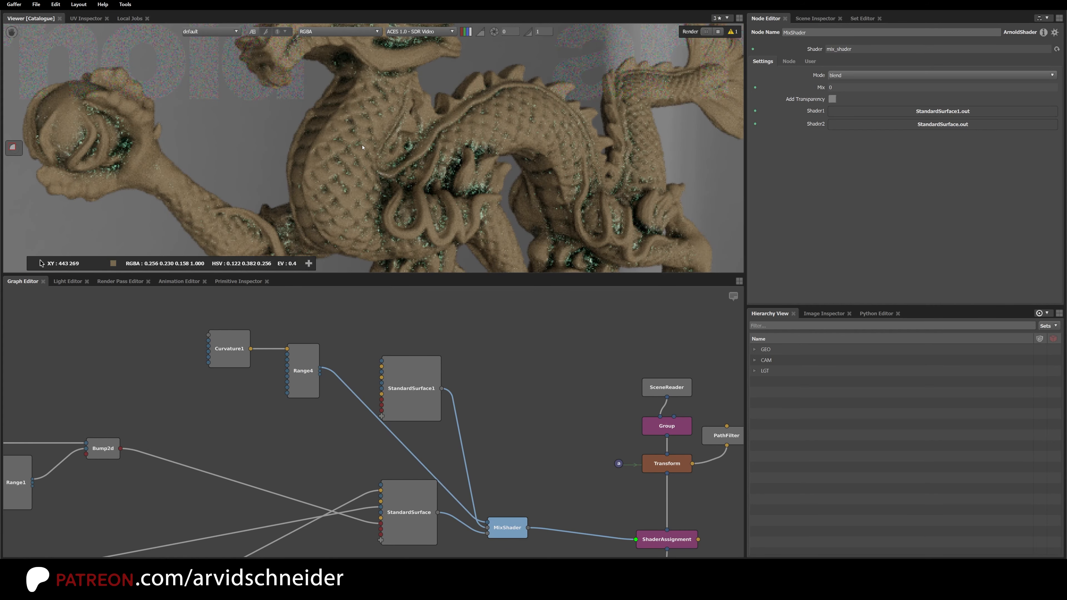
scroll(453, 170, down, 1)
middle_drag(434, 114, 416, 243)
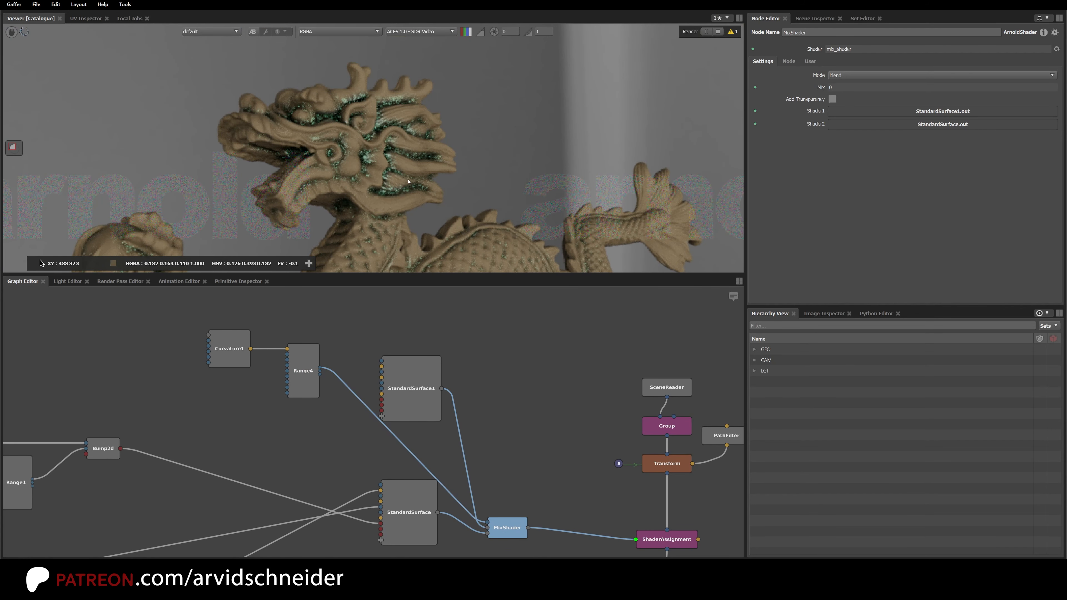
Swap MixShader's inputs so StandardSurface feeds Shader1 and StandardSurface1 feeds Shader2.
middle_drag(518, 406, 514, 373)
drag(514, 504, 490, 474)
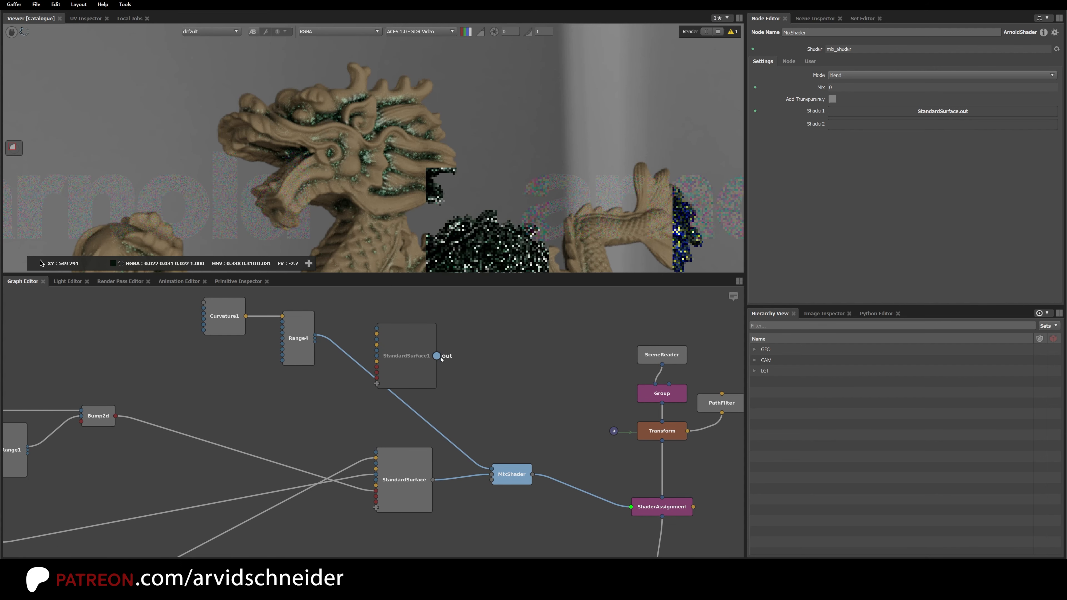
drag(437, 356, 516, 482)
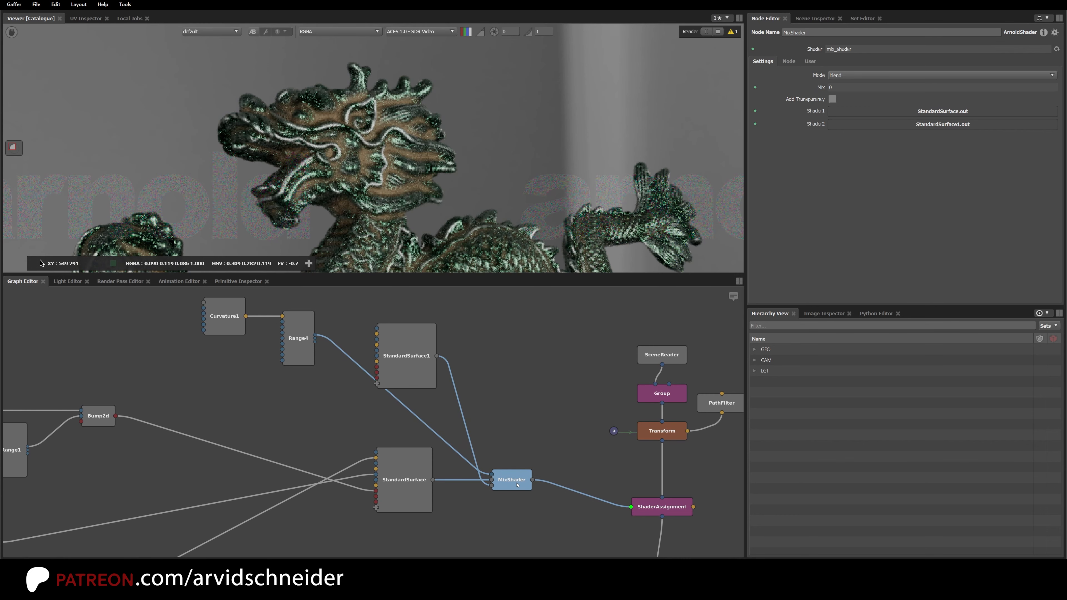
click(538, 439)
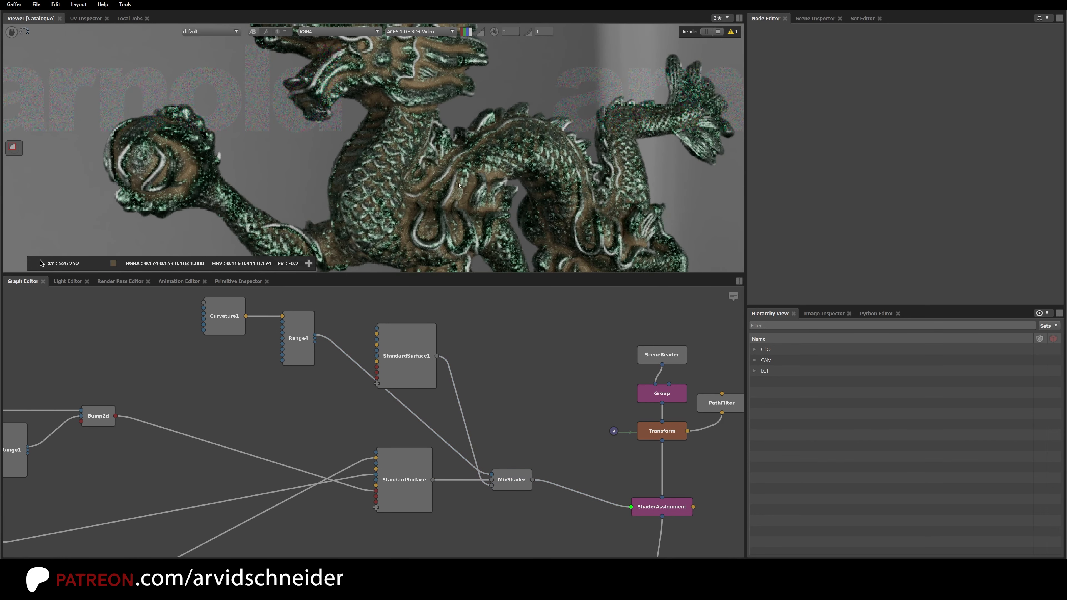
Set Range4's Input Min to 0 and Input Max to 0.29 to spread the dirt mask further.
middle_drag(459, 185, 440, 279)
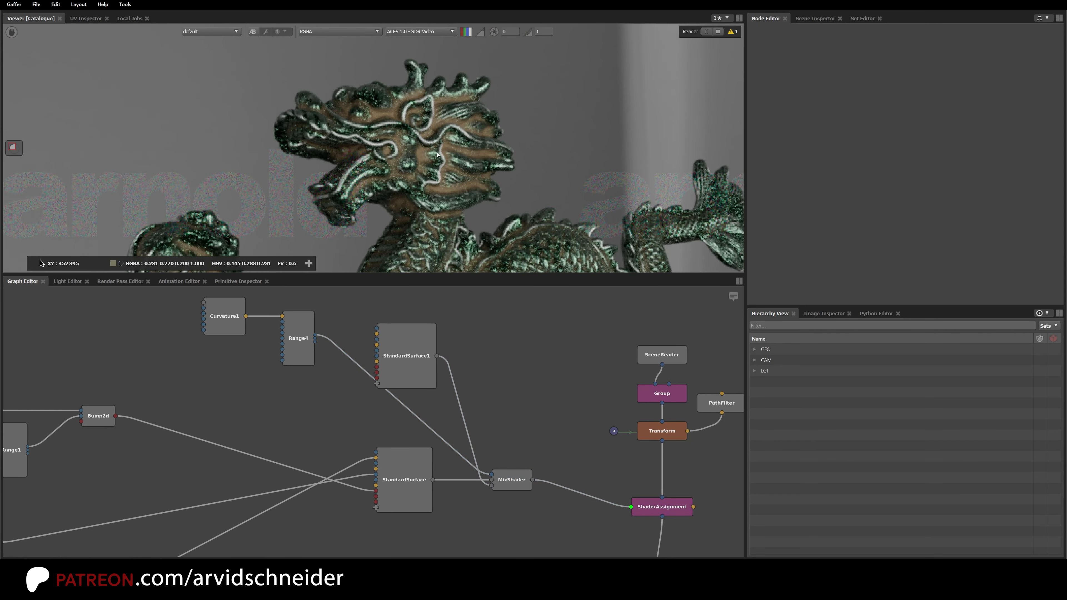
scroll(436, 193, up, 1)
middle_drag(313, 397, 338, 413)
click(324, 354)
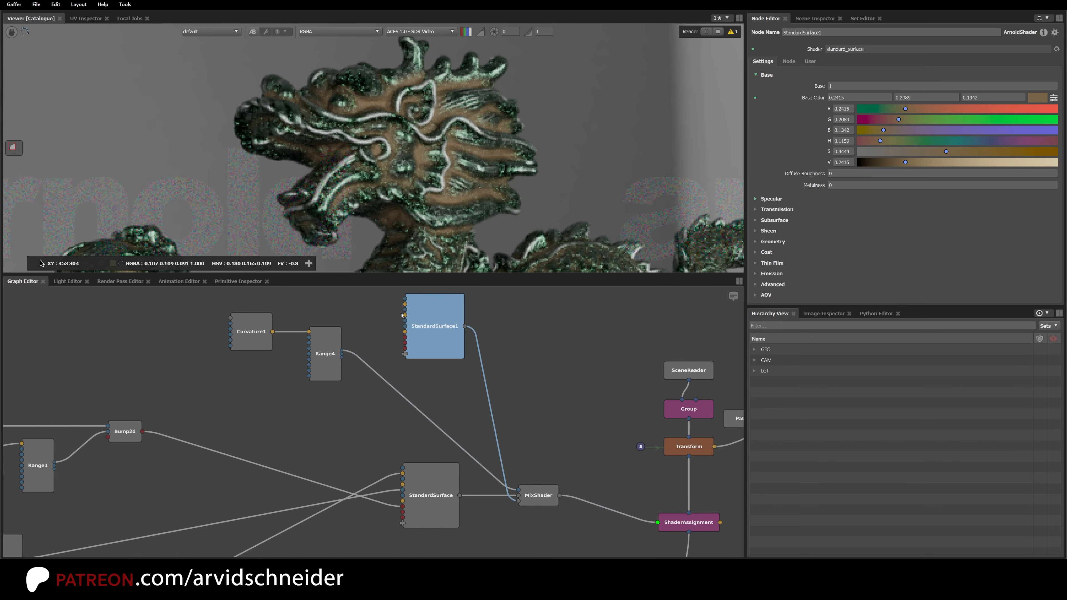
mouse_move(852, 86)
ctrl+mouse_down()
mouse_move(796, 89)
mouse_move(848, 101)
ctrl+mouse_up()
text(0.29)
key(Return)
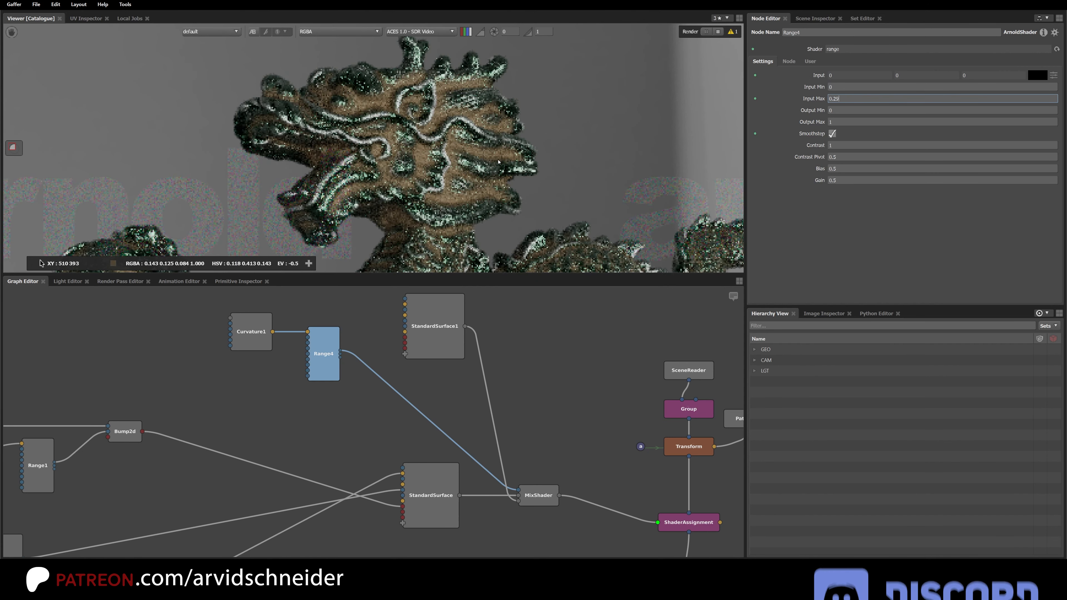
Set the Noise node's Coord Space to Pref.
scroll(487, 146, down, 5)
middle_drag(502, 231, 466, 93)
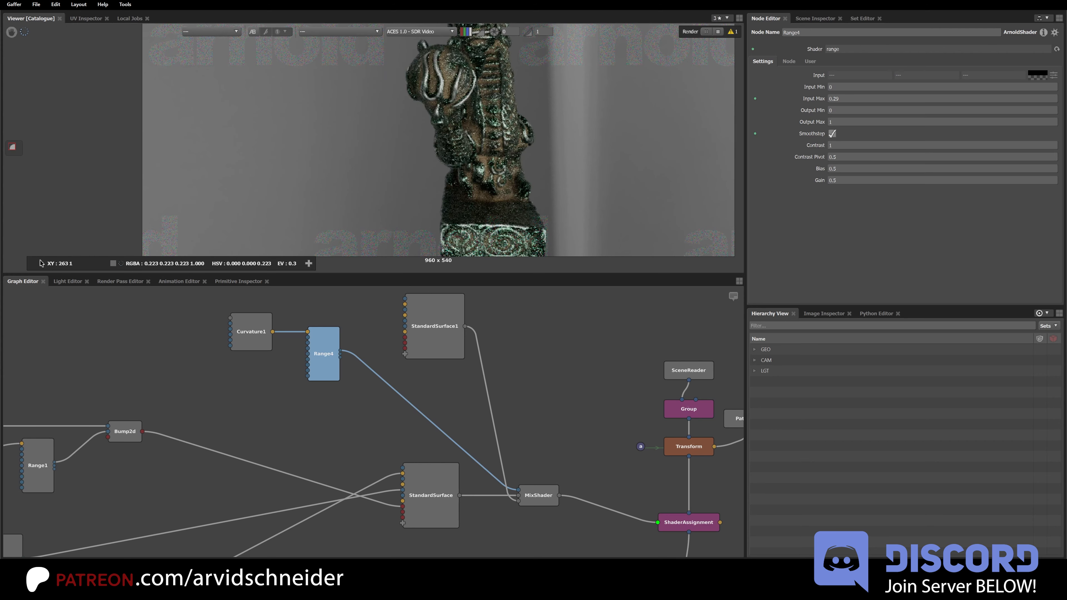
middle_drag(450, 86, 427, 232)
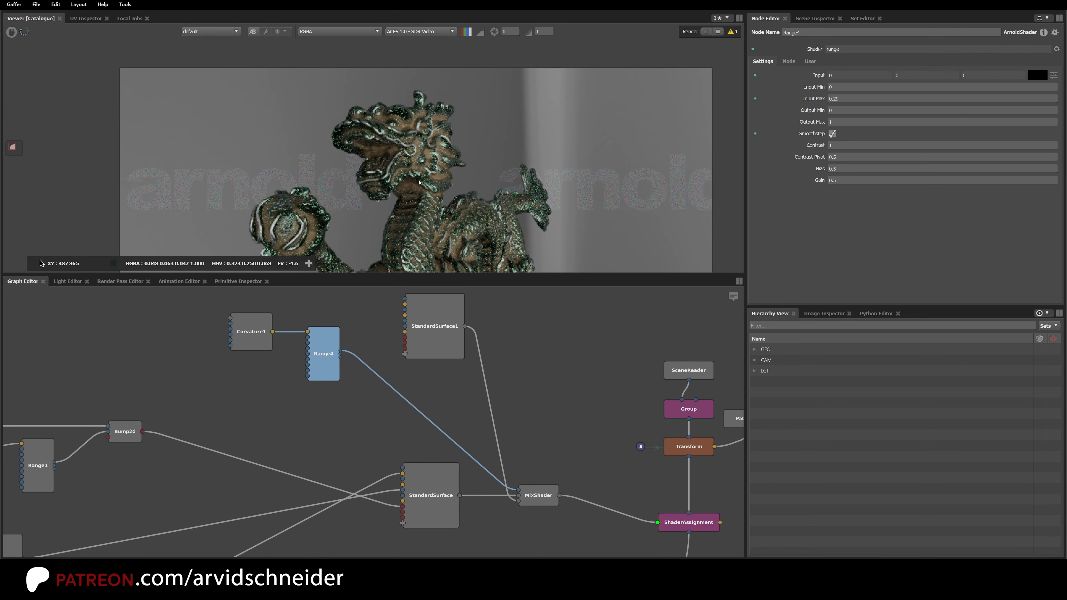
middle_drag(293, 358, 342, 352)
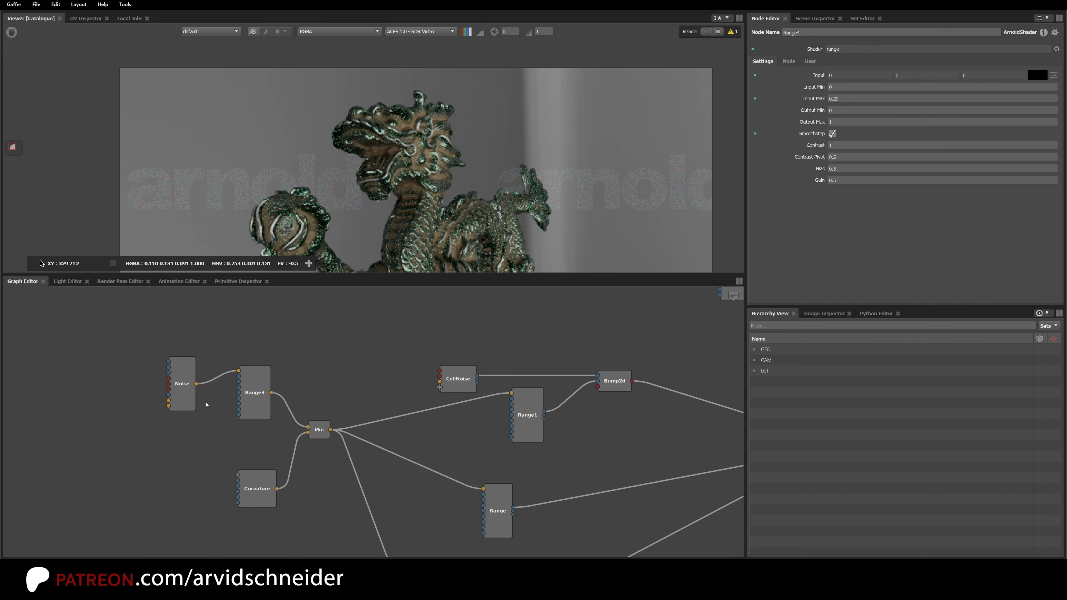
click(182, 384)
click(848, 145)
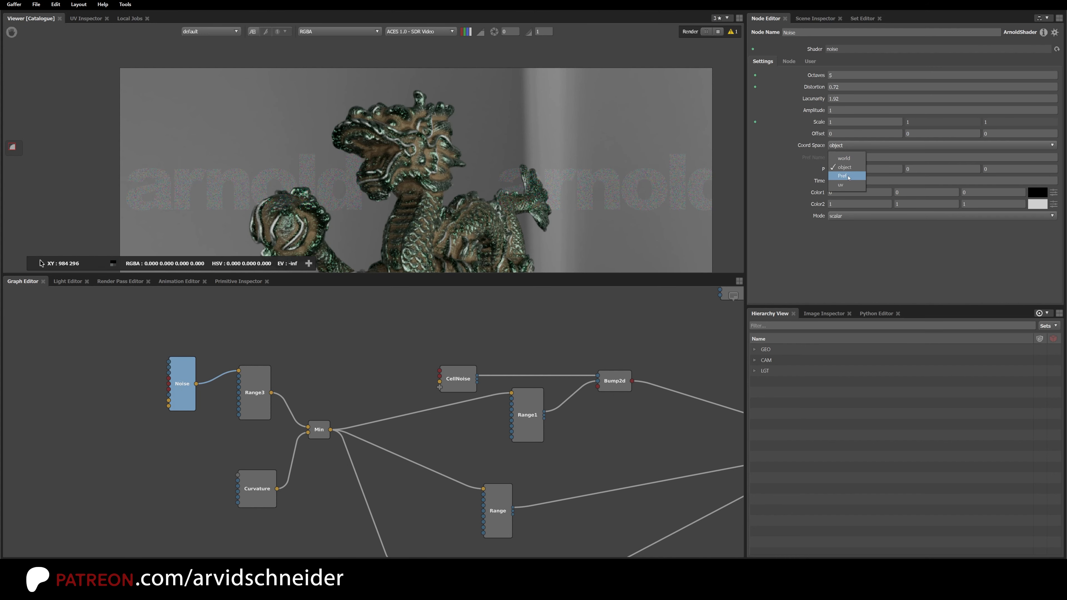
click(849, 176)
Set the CellNoise node's Coord Space to Pref as well.
scroll(336, 400, down, 5)
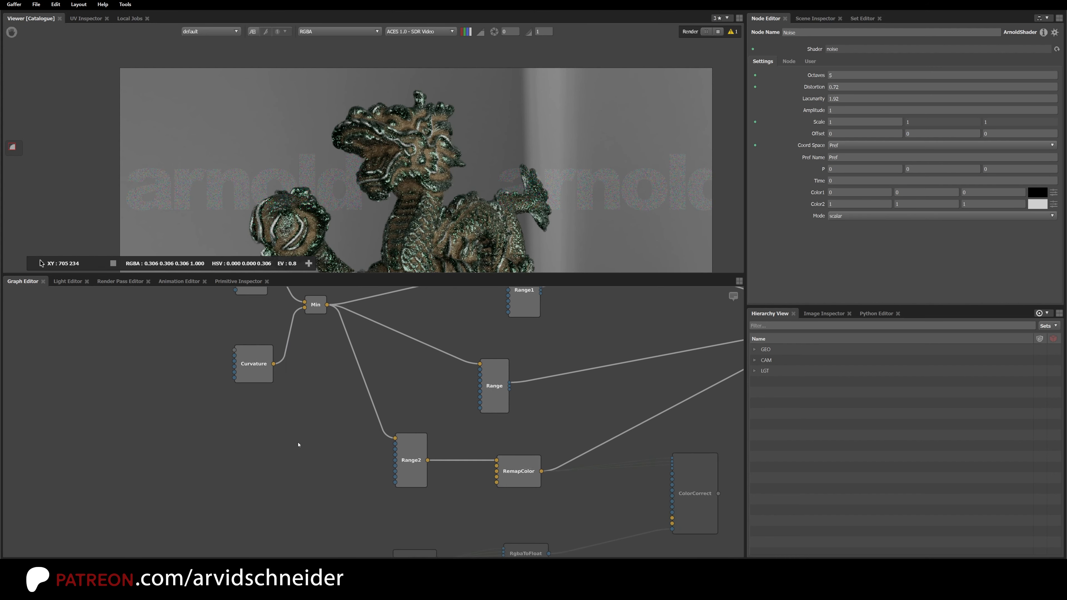
middle_drag(299, 445, 235, 523)
click(373, 358)
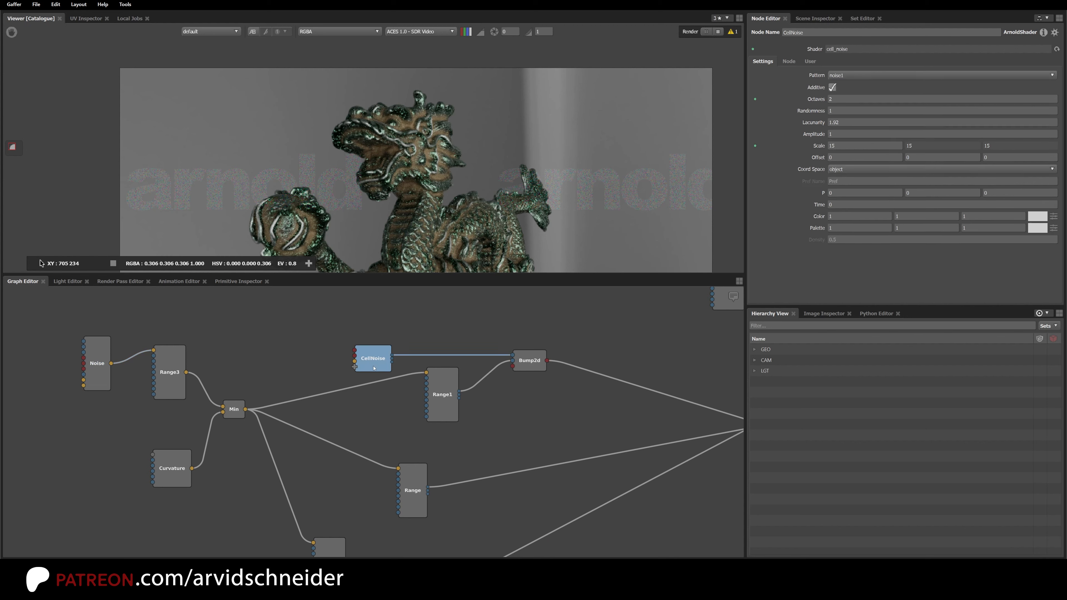
click(838, 169)
click(844, 200)
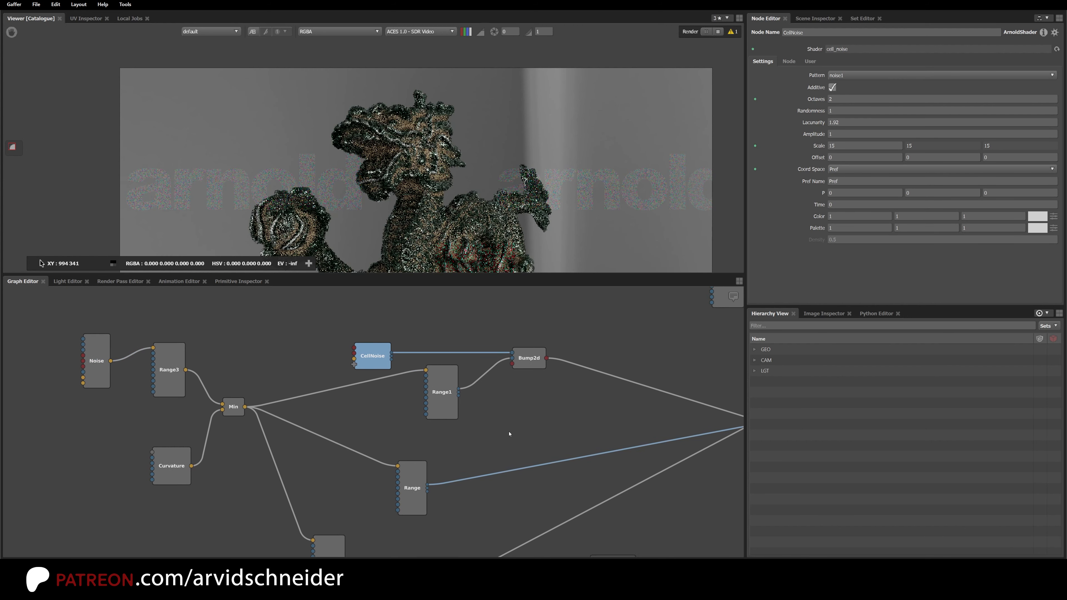
Move StandardSurface1 below StandardSurface and connect Bump2d's output to it so the dirt material shares the bump.
mouse_move(510, 434)
middle_down()
mouse_move(542, 254)
mouse_move(529, 374)
middle_up()
middle_drag(463, 380, 322, 555)
middle_drag(496, 368, 365, 471)
mouse_move(451, 401)
middle_down()
mouse_move(433, 420)
mouse_move(341, 431)
middle_up()
middle_drag(360, 395, 326, 346)
scroll(295, 391, down, 4)
drag(406, 318, 402, 518)
middle_drag(267, 489, 369, 455)
scroll(370, 455, up, 4)
middle_drag(311, 360, 293, 422)
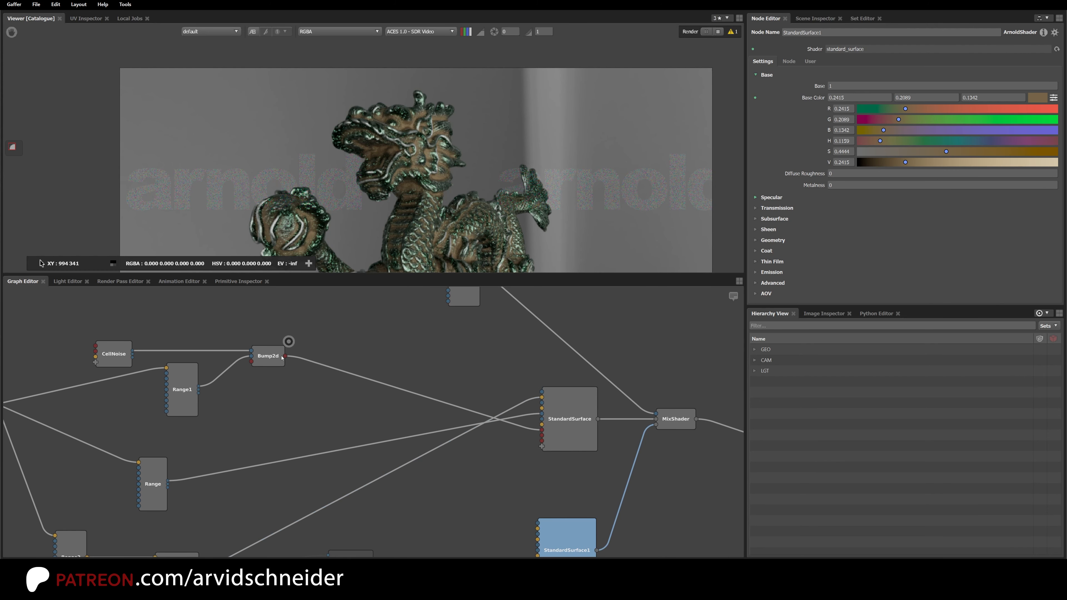
drag(286, 356, 518, 518)
Examine the rendered dirt and bump on the dragon's head up close and across the whole figure.
scroll(427, 163, up, 2)
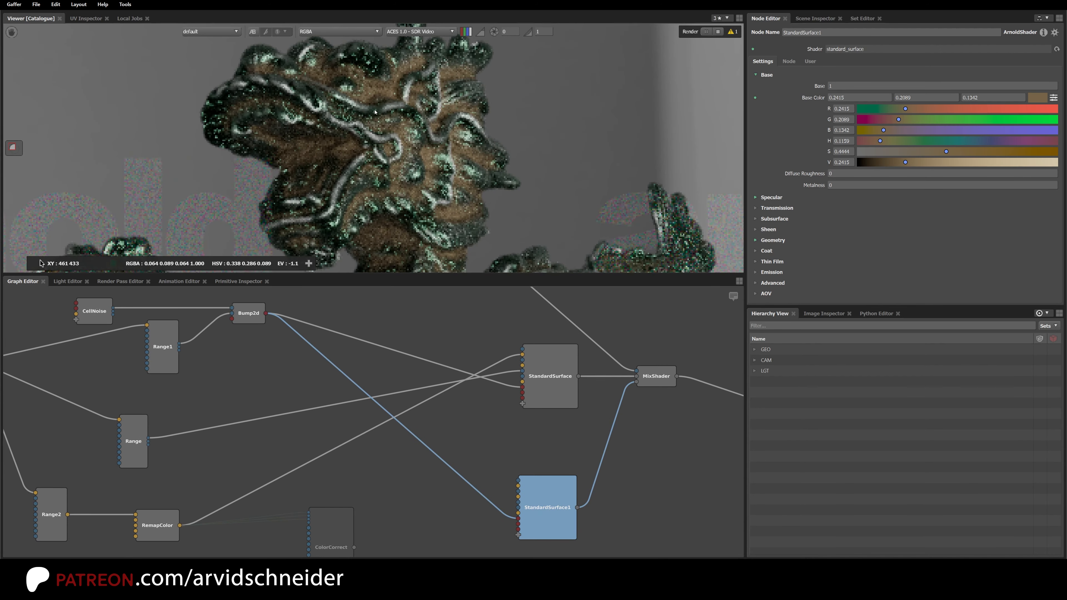
scroll(403, 168, up, 1)
scroll(387, 174, up, 1)
scroll(387, 175, down, 5)
middle_drag(186, 228, 175, 54)
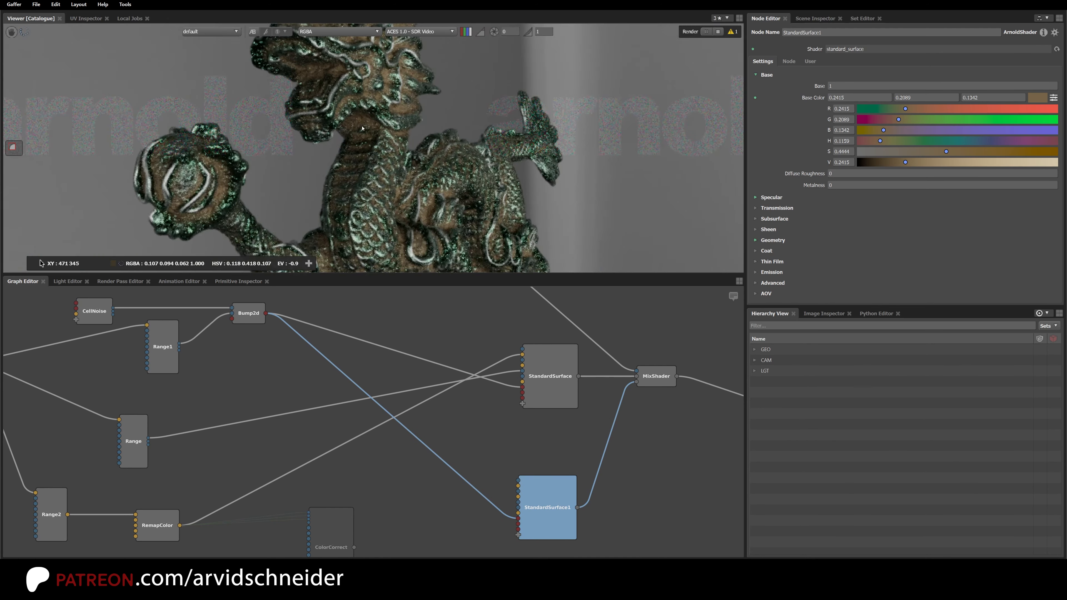
scroll(362, 150, down, 4)
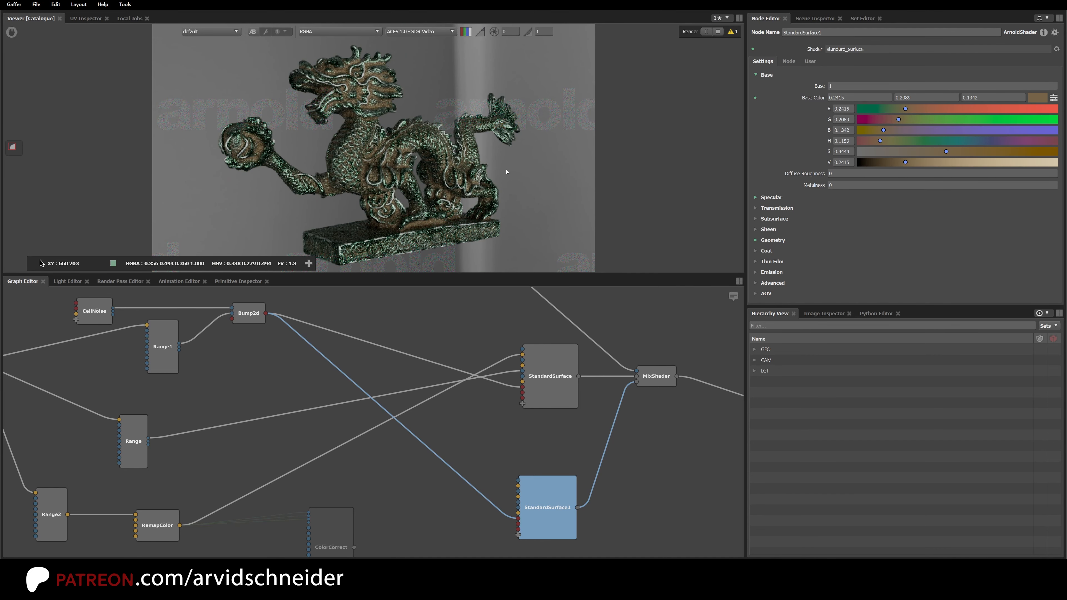
scroll(340, 126, up, 8)
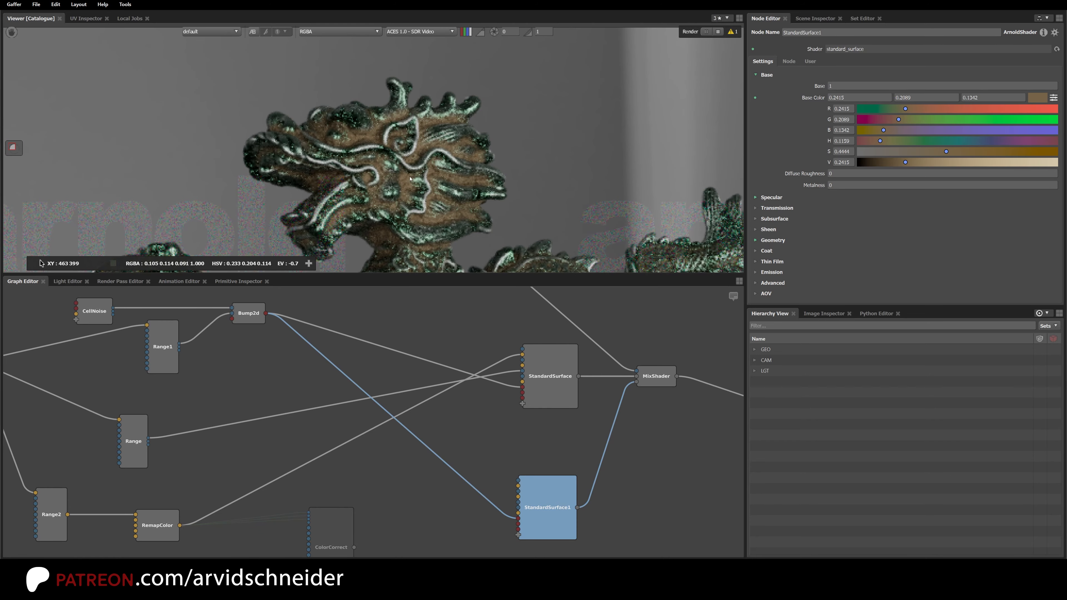
scroll(483, 152, down, 8)
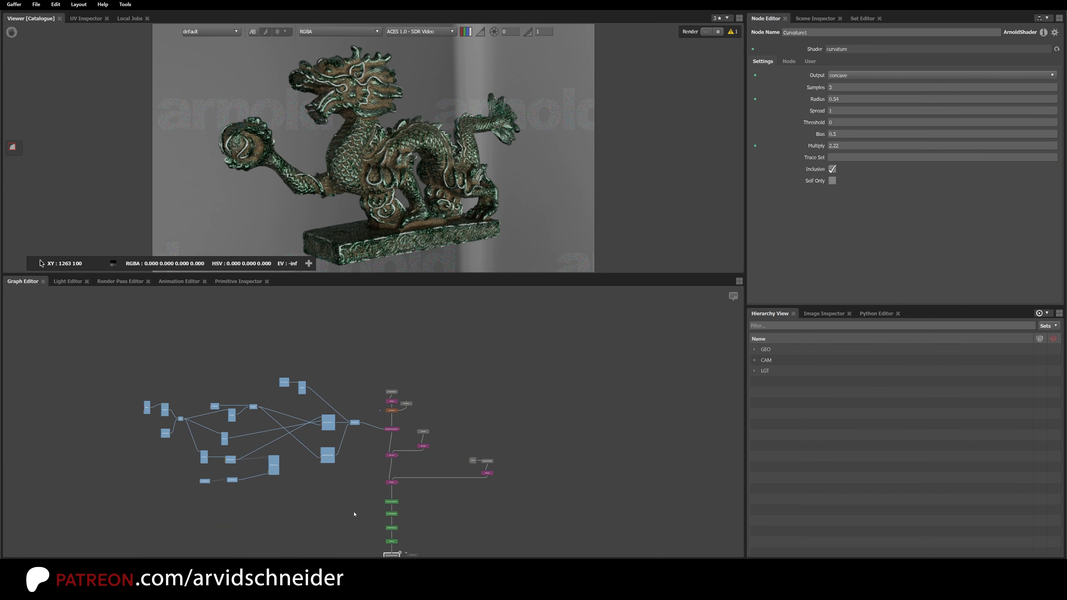
Add a Backdrop around the selected shader network and shift the framed group away from the main scene nodes.
key(Tab)
text(back)
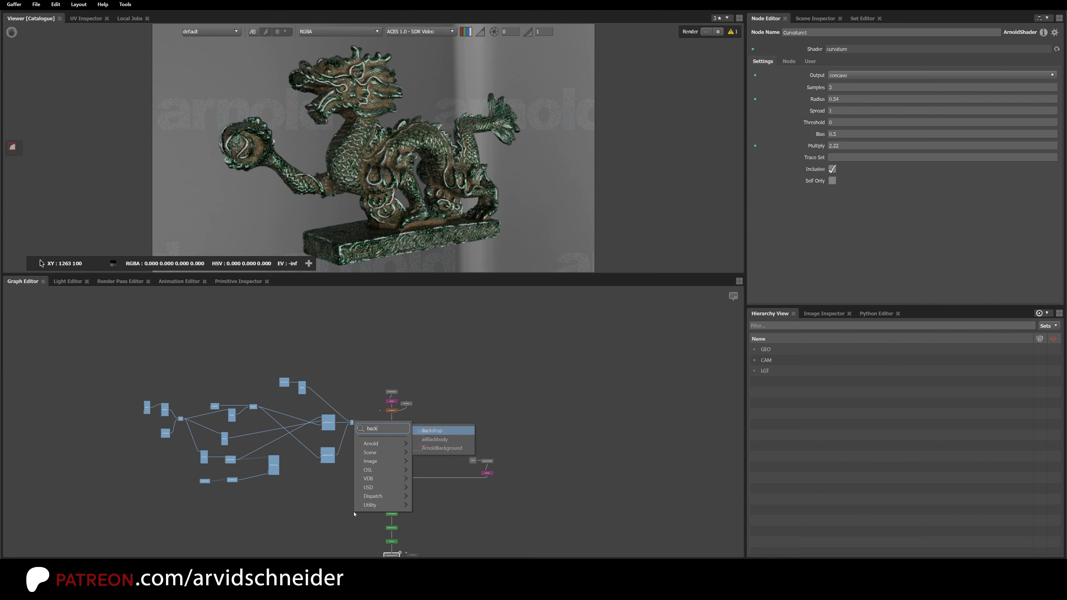
key(Return)
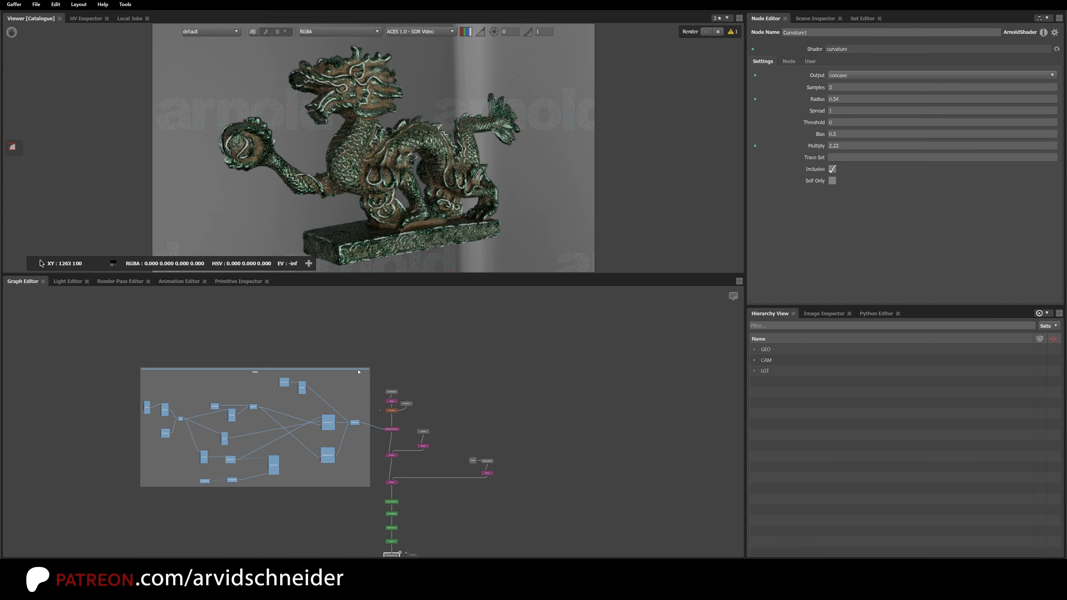
drag(323, 372, 273, 374)
click(487, 402)
Set the SkydomeLight's Exposure to -1.5.
middle_drag(526, 420, 539, 340)
scroll(539, 341, up, 3)
middle_drag(570, 405, 592, 318)
middle_drag(346, 425, 345, 453)
scroll(389, 414, up, 2)
middle_drag(429, 403, 402, 467)
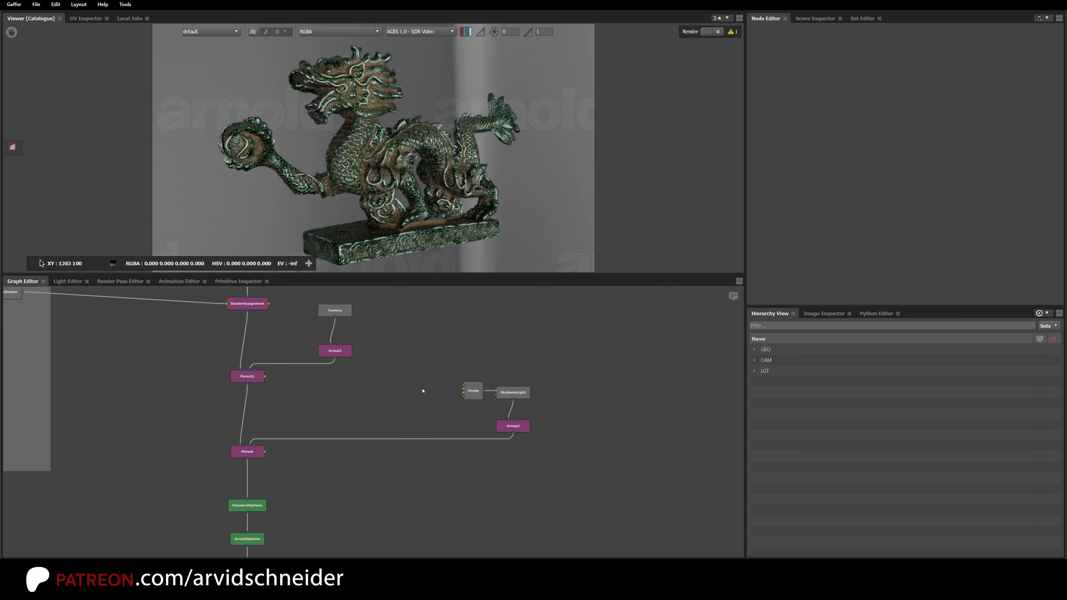
scroll(422, 392, up, 1)
click(550, 386)
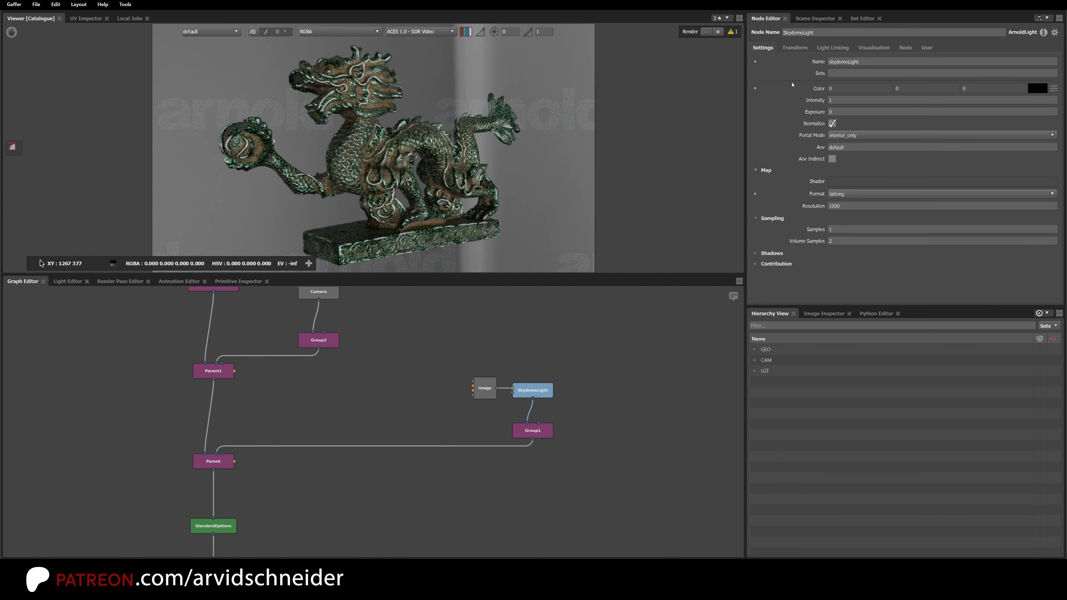
click(831, 110)
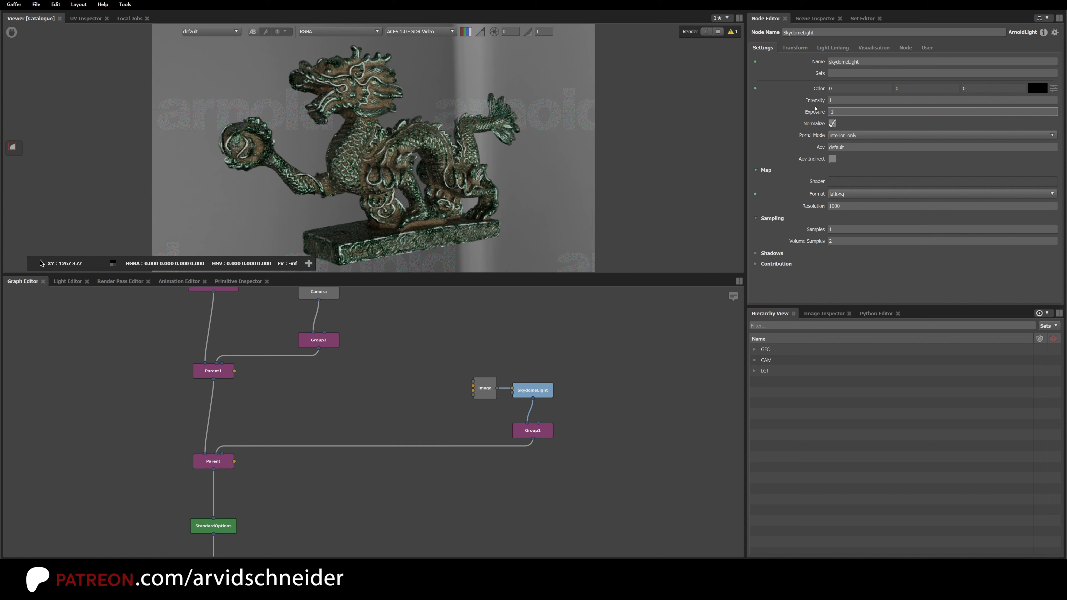
key(Return)
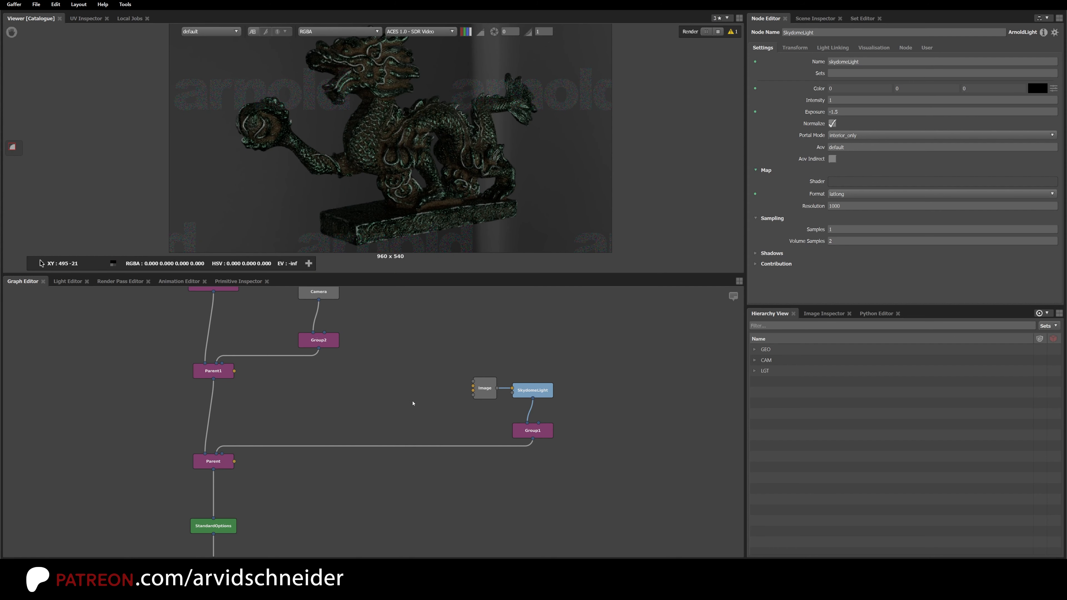
Add a QuadLight node and move Image, SkydomeLight and Group1 aside to make room.
click(427, 424)
key(Tab)
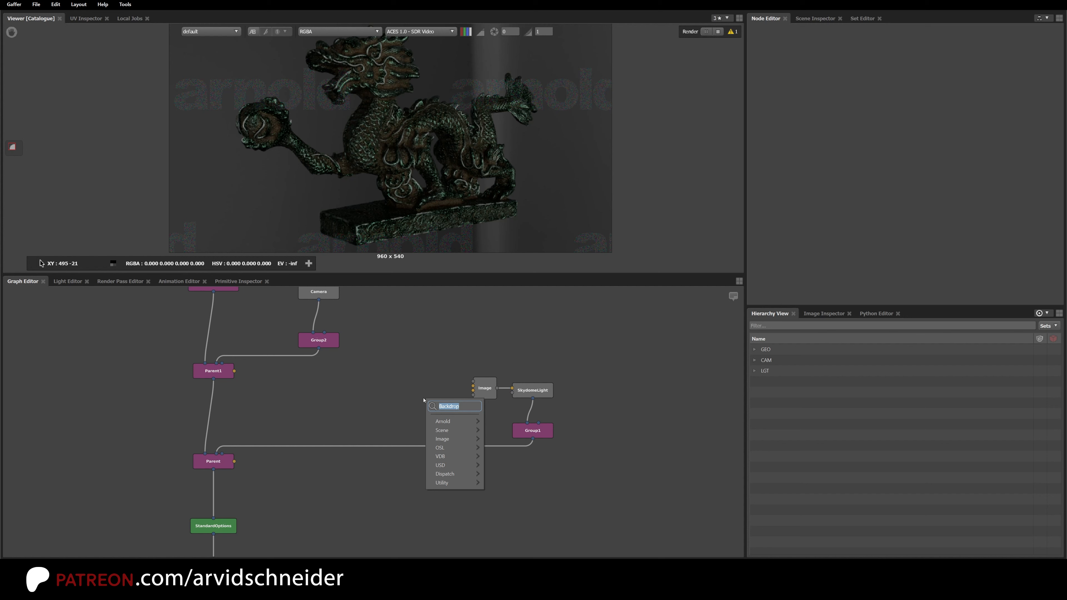
text(quad)
key(Return)
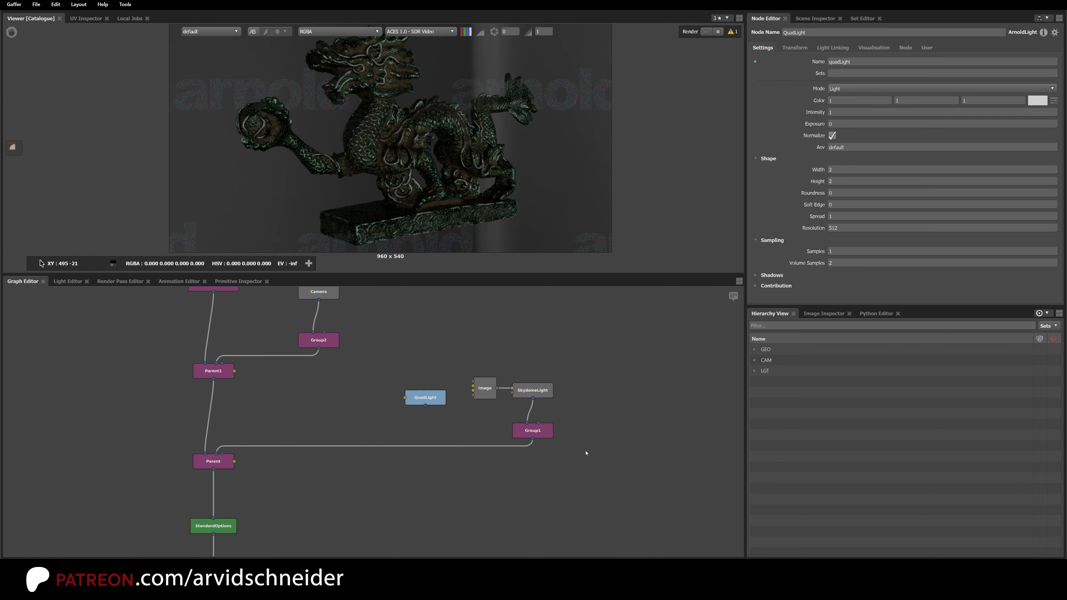
drag(601, 347, 468, 480)
drag(542, 433, 620, 433)
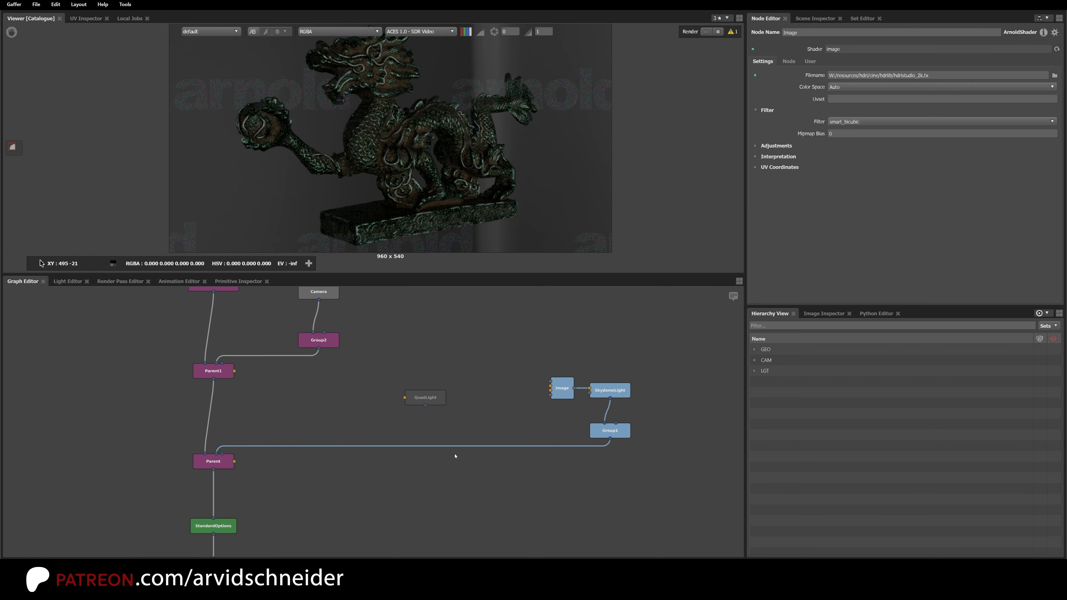
Connect QuadLight to Group1 and place it above and to the right of SkydomeLight.
drag(432, 401, 447, 393)
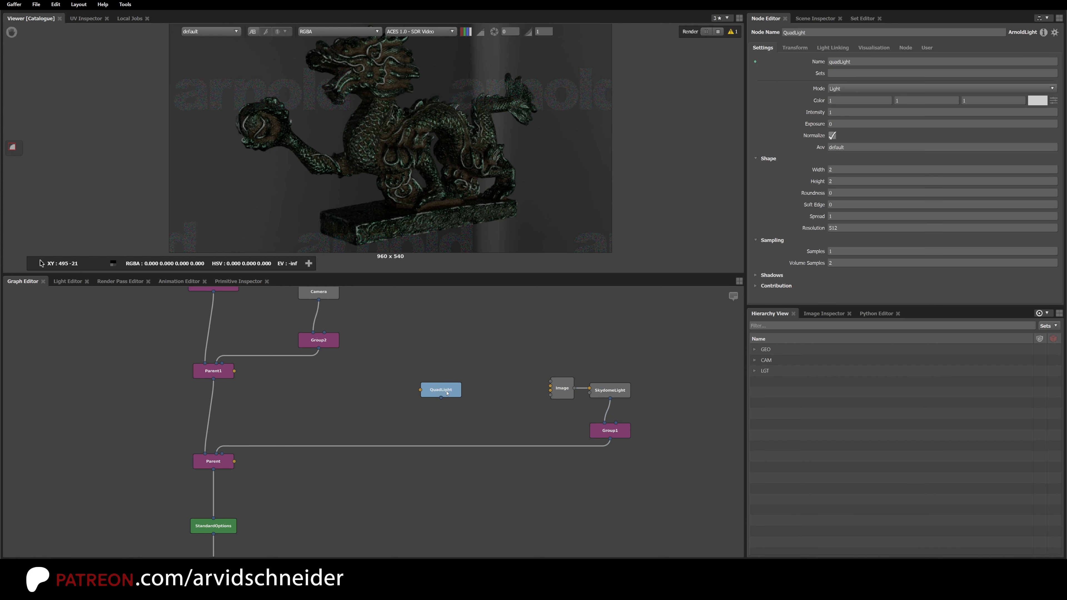
middle_drag(447, 393, 321, 404)
drag(321, 404, 487, 434)
drag(578, 349, 592, 356)
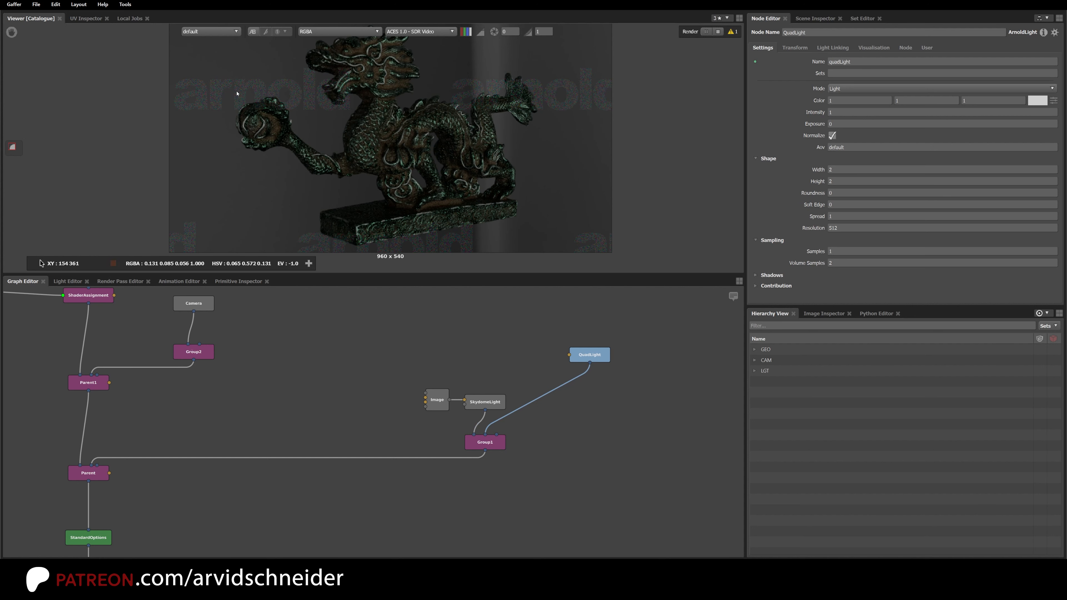
Split the render viewer's panel to make a second panel before it, widen that panel and add a Viewer to it.
click(739, 19)
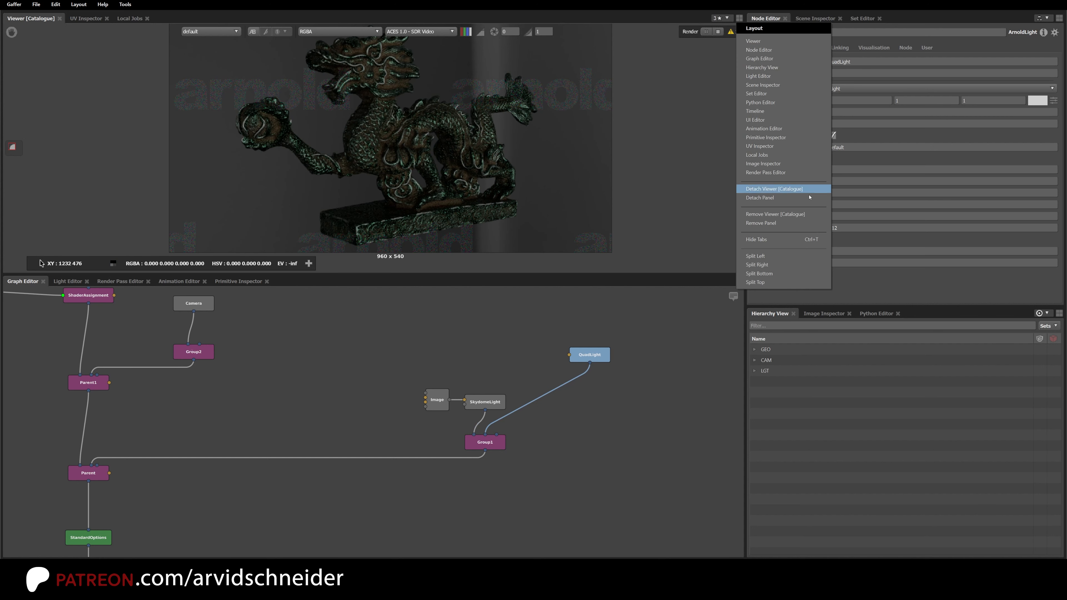
click(755, 256)
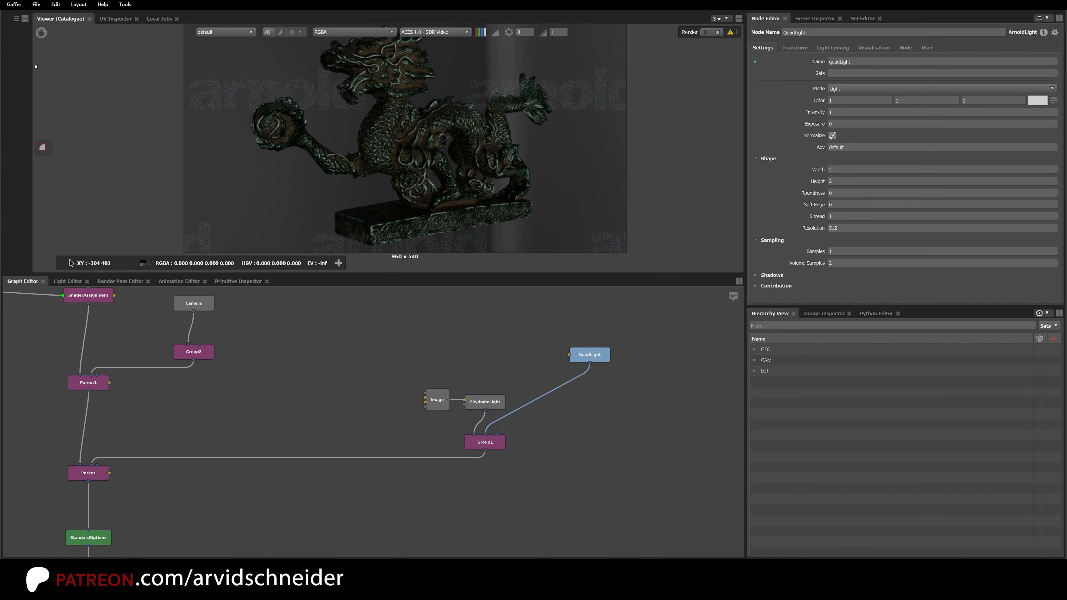
drag(33, 75, 296, 74)
click(288, 18)
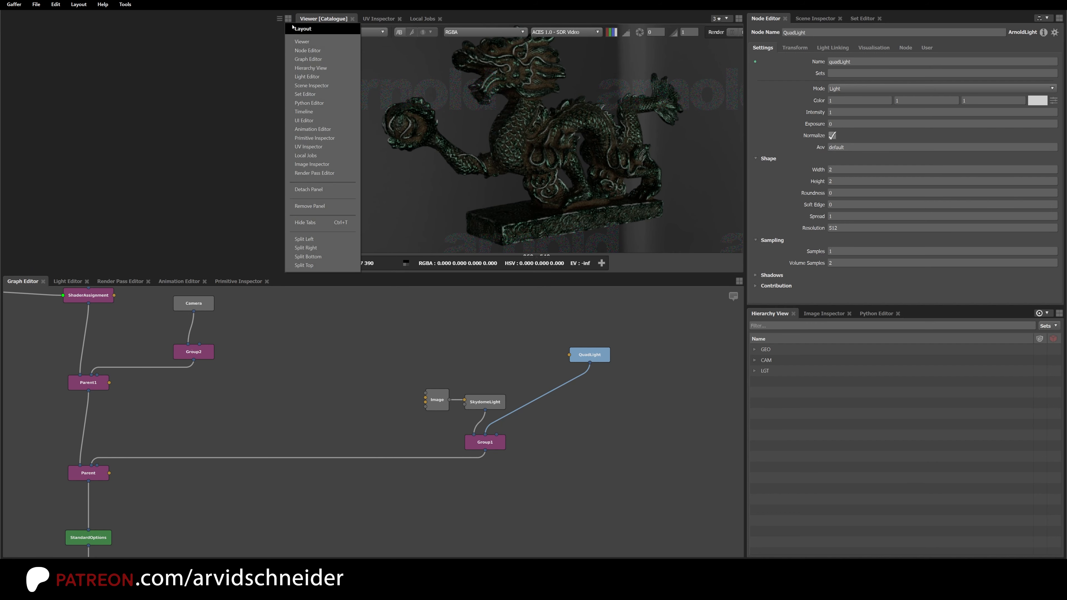
click(298, 42)
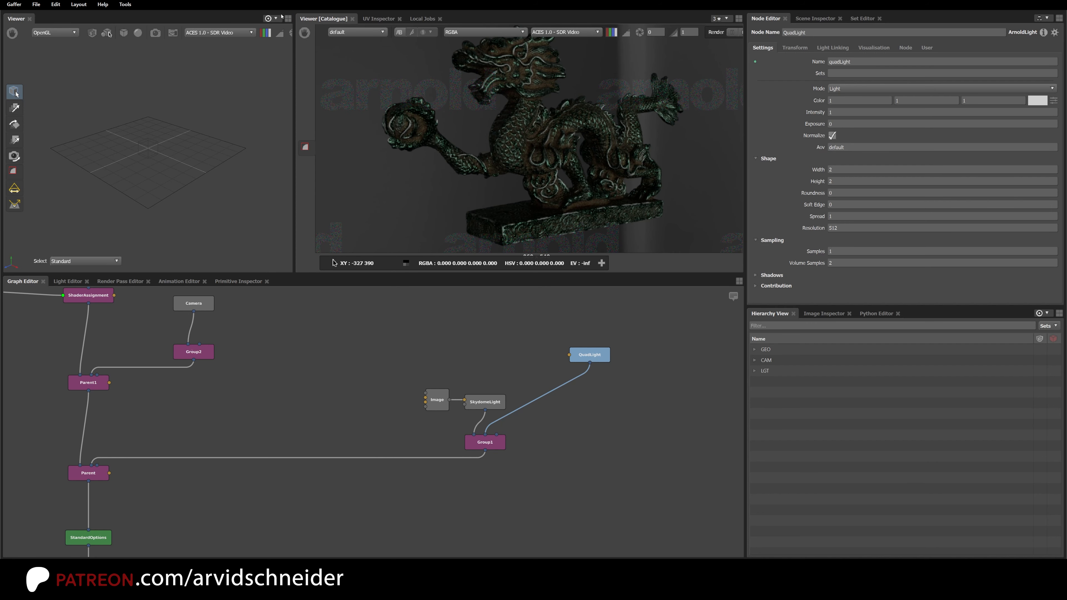
Display the full dragon geometry in the new 3D viewer and look through the Render Camera.
click(92, 33)
click(140, 93)
click(155, 32)
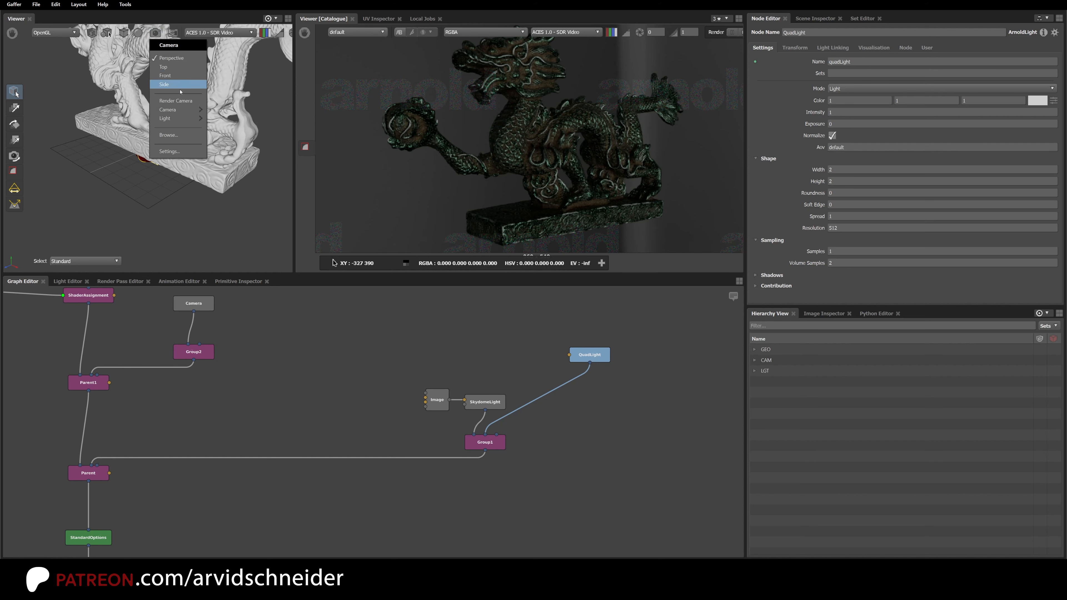
click(193, 101)
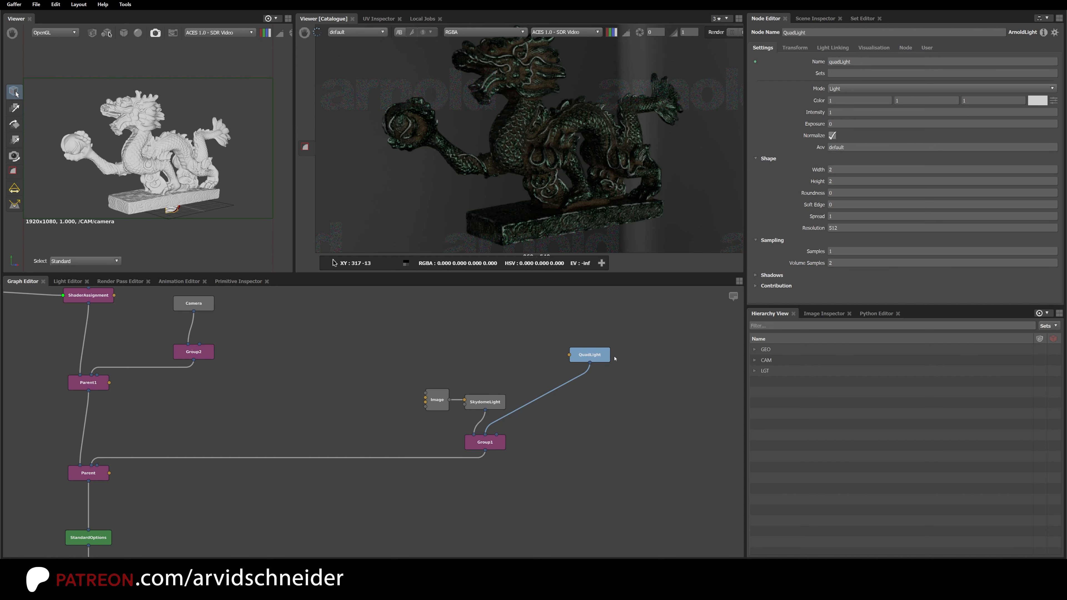
Select the quadLight location under LGT in the scene hierarchy and widen the 3D viewer.
drag(609, 358, 638, 366)
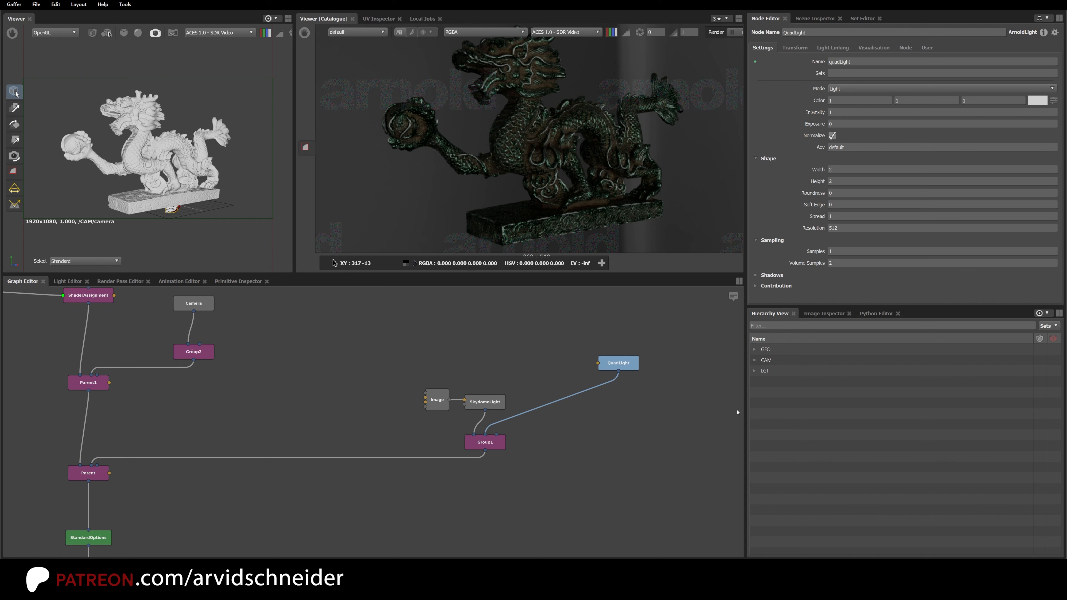
click(755, 372)
click(781, 392)
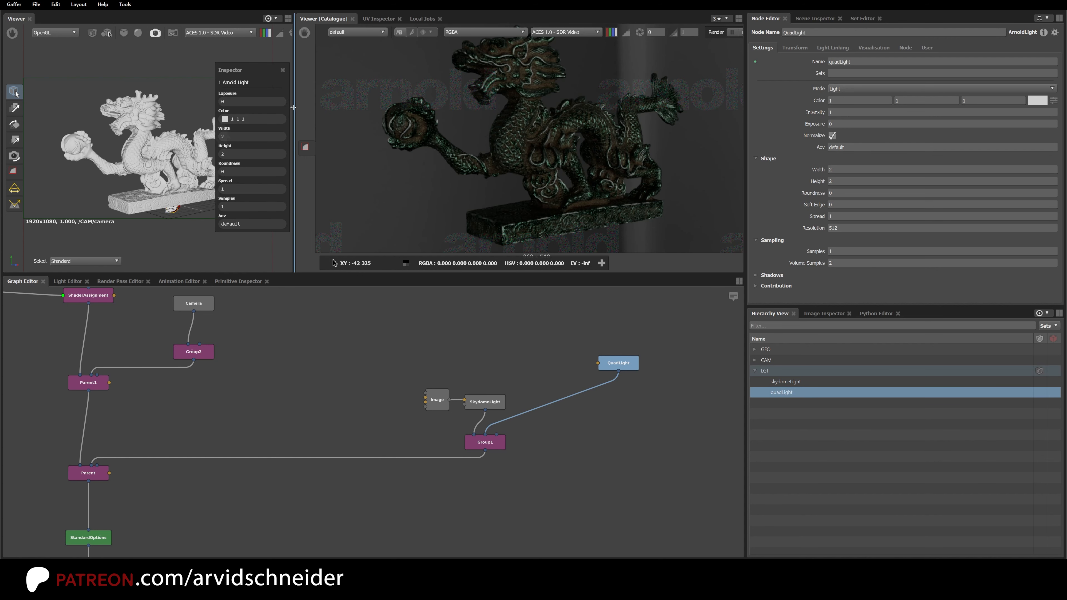
drag(295, 104, 372, 105)
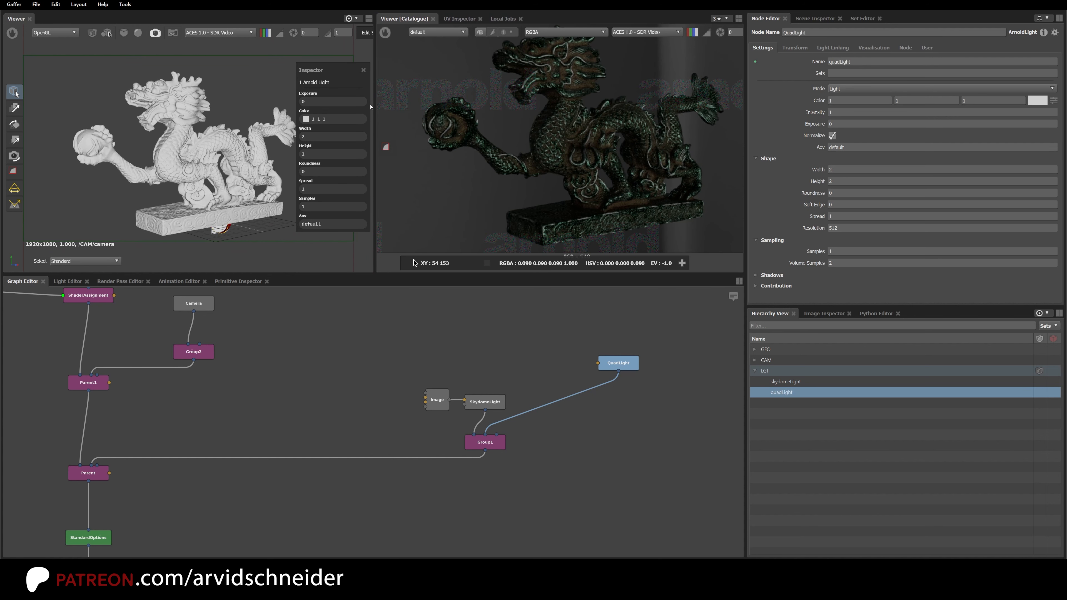
Move StandardOptions down close to ArnoldOptions to make room below the Parent node.
click(312, 429)
middle_drag(311, 392, 393, 303)
scroll(264, 405, down, 1)
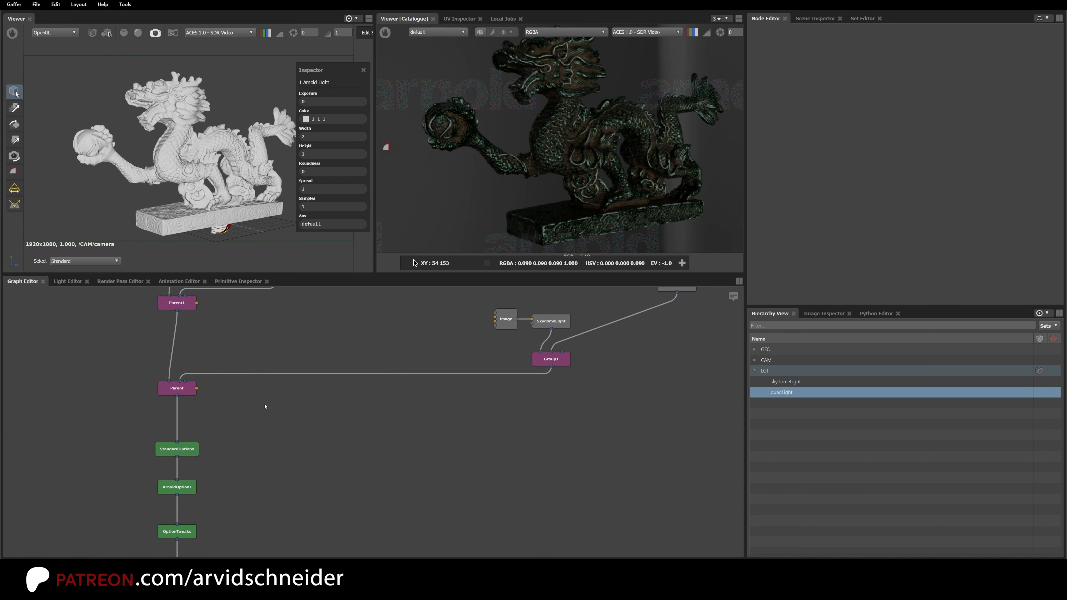
middle_drag(223, 433, 276, 433)
drag(246, 443, 247, 462)
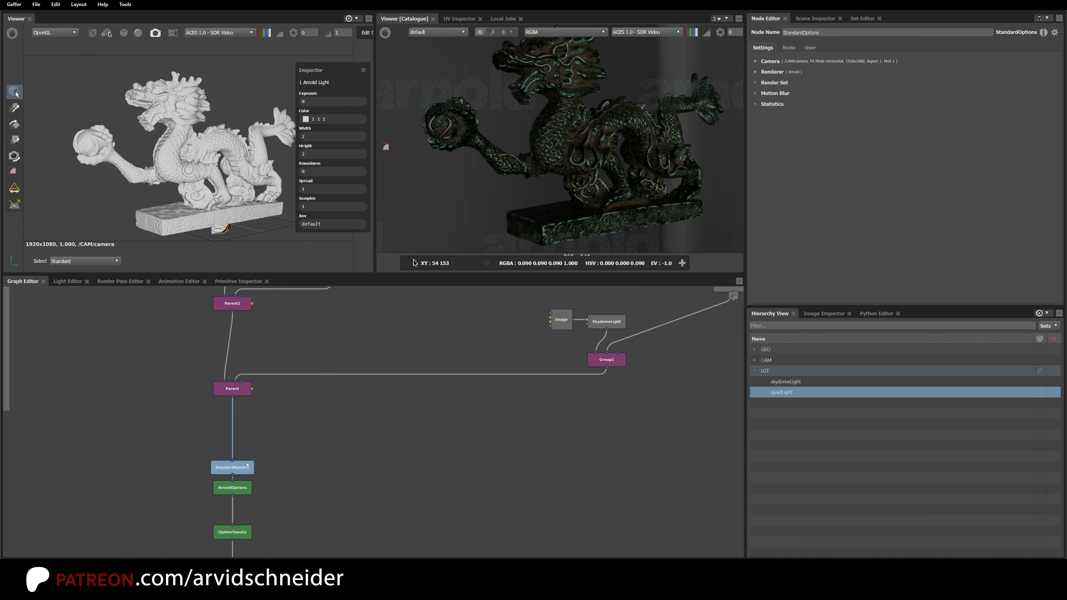
click(272, 429)
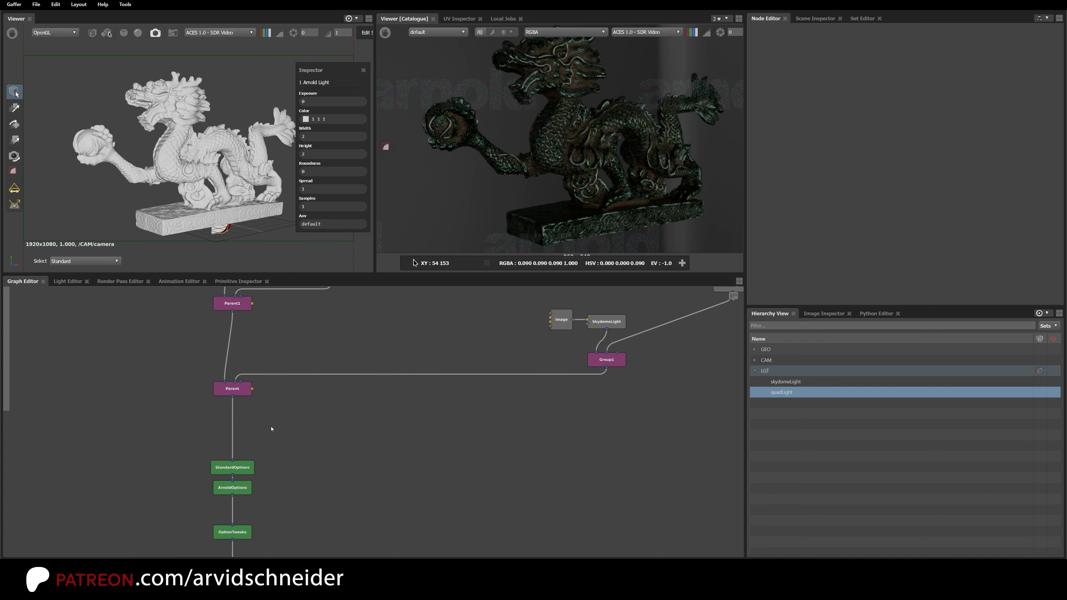
Add an EditScope node and insert it between Parent and StandardOptions.
key(Tab)
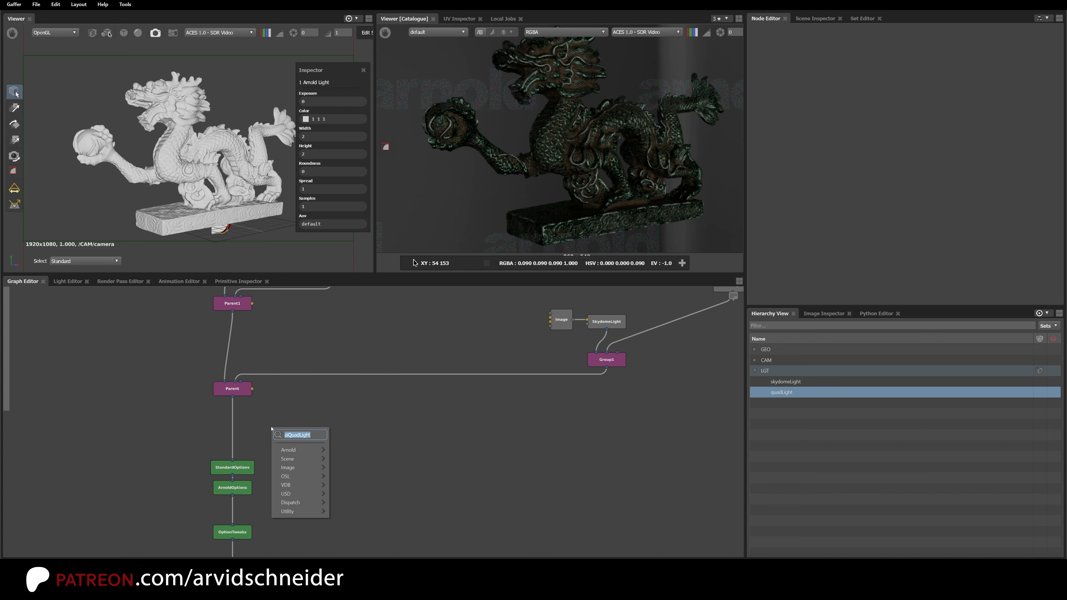
text(edit)
key(Return)
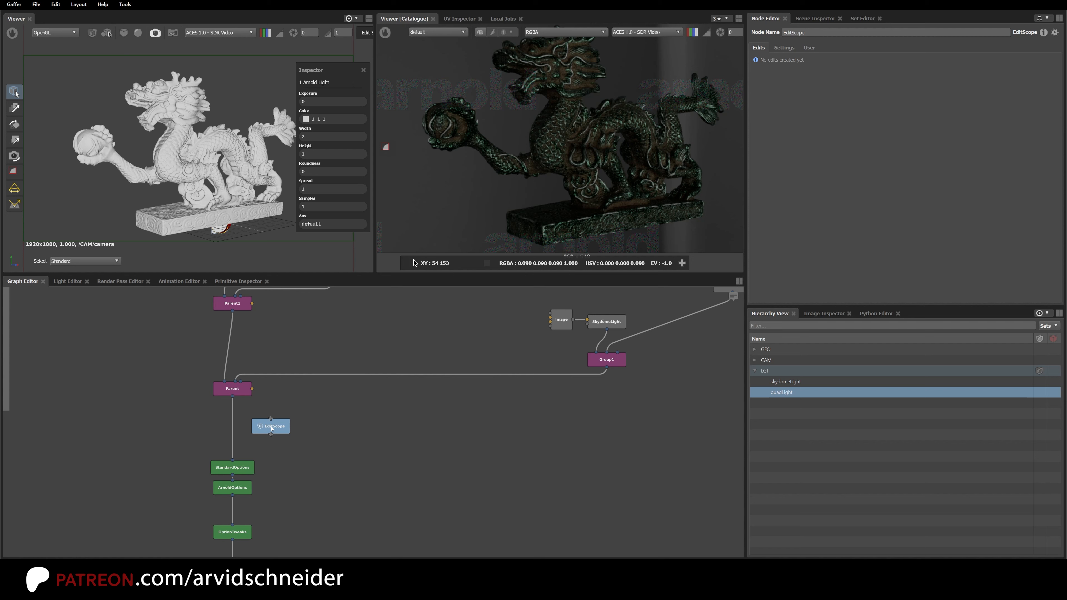
drag(233, 396, 232, 461)
drag(278, 432, 245, 434)
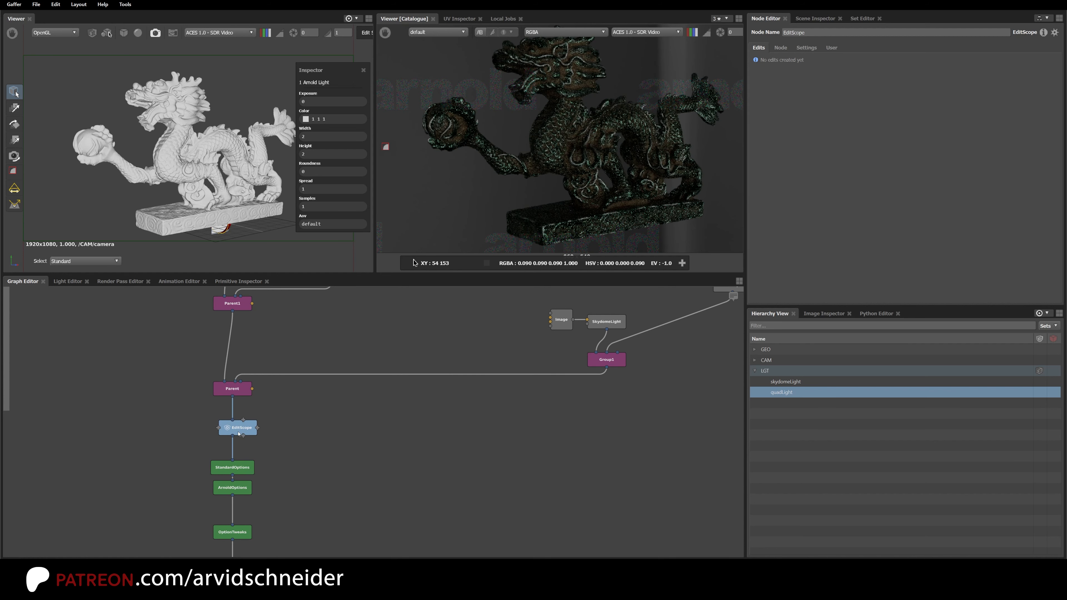
Rename the EditScope node as LightScope.
key(F2)
text(Light)
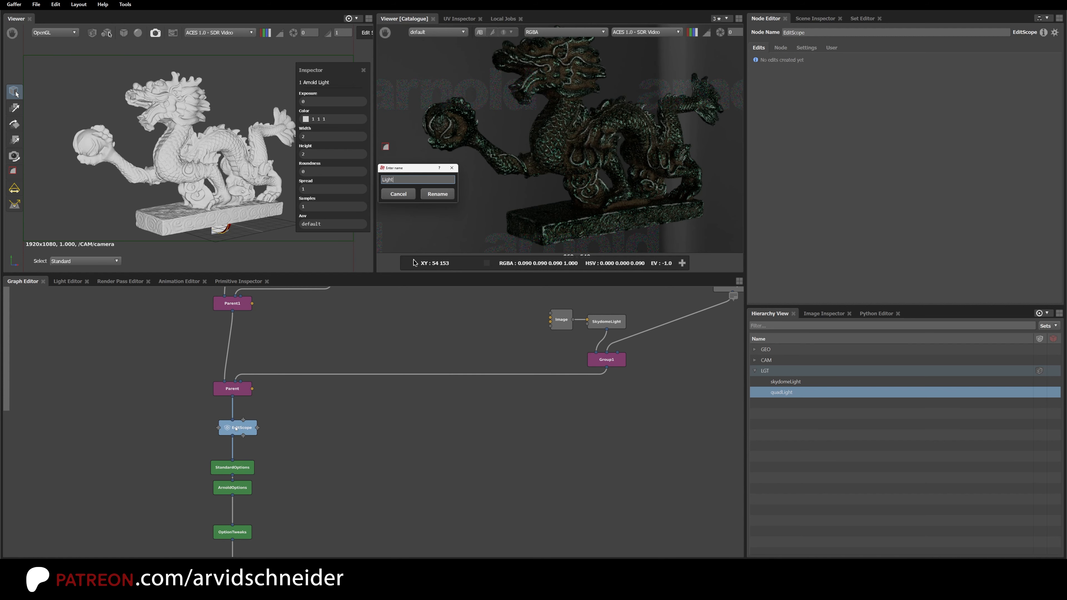
text(Scope)
key(Return)
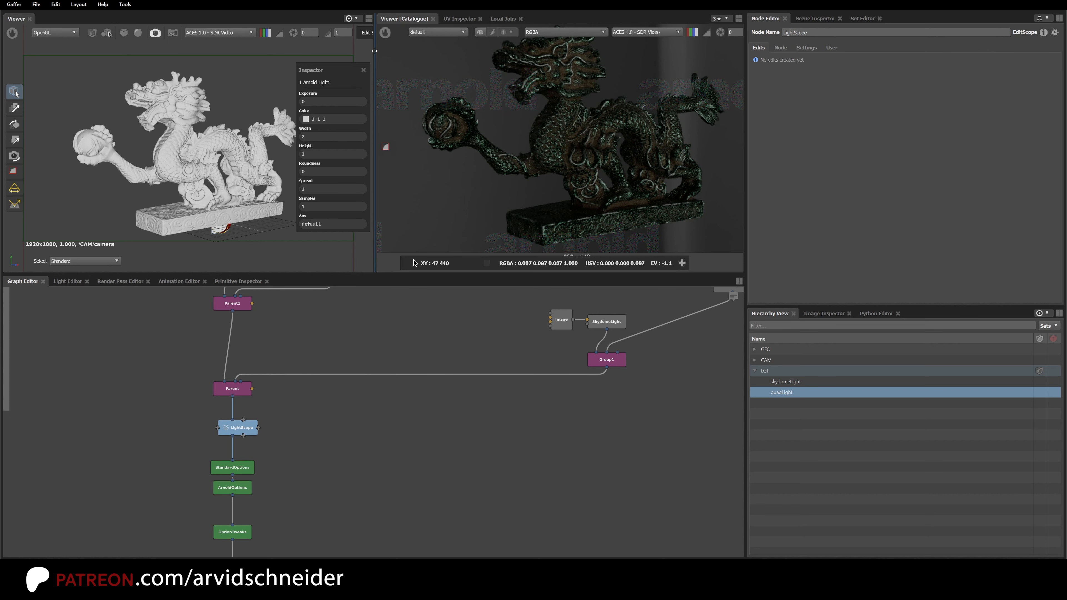
Set the 3D viewer's Edit Scope to LightScope and resize the viewer to fit beside the render.
drag(374, 72, 444, 67)
click(428, 35)
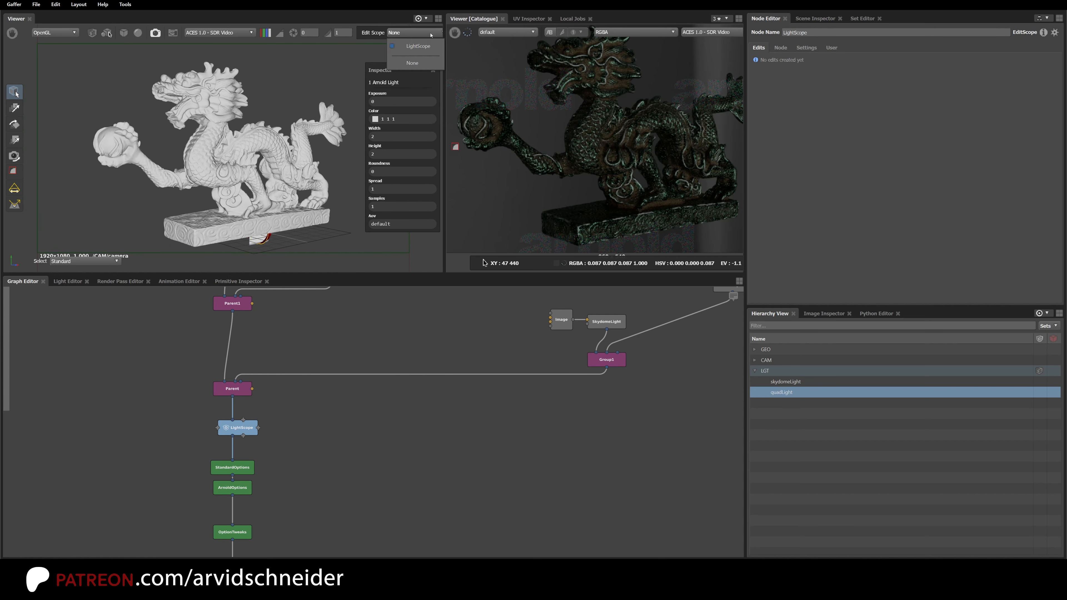
click(420, 46)
drag(444, 57, 404, 73)
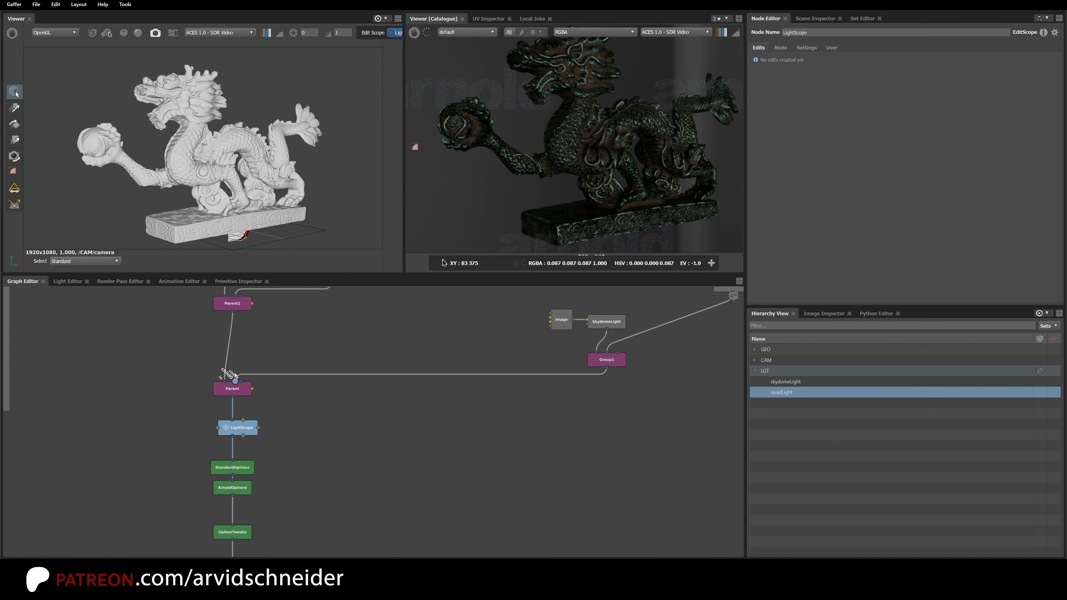
Activate the light position tool in Highlight mode and place the quadLight's highlight target on the ball in the dragon's claw.
middle_drag(296, 427, 295, 434)
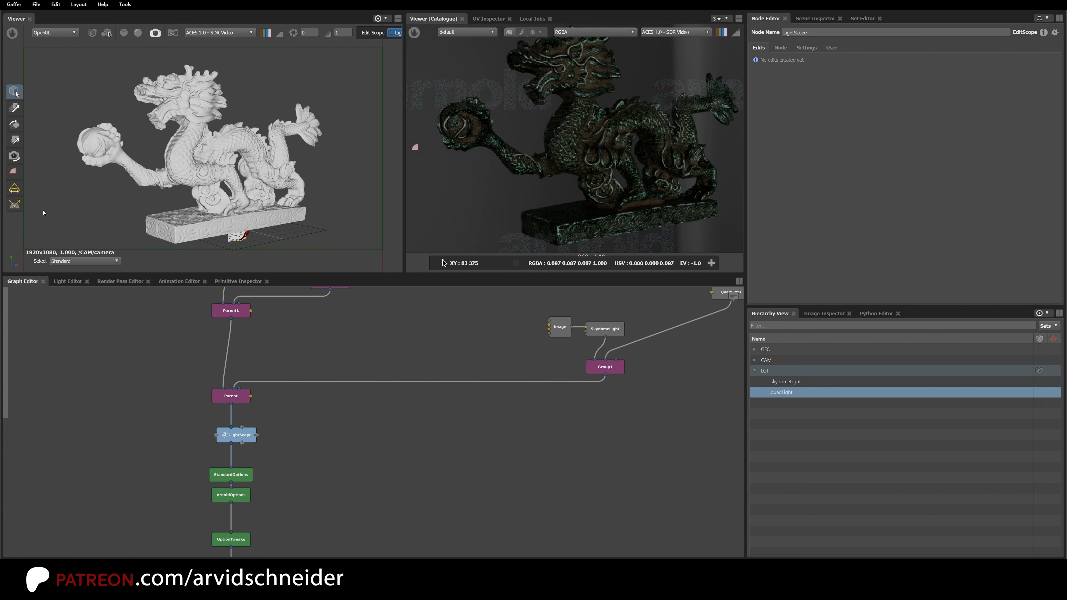
click(14, 204)
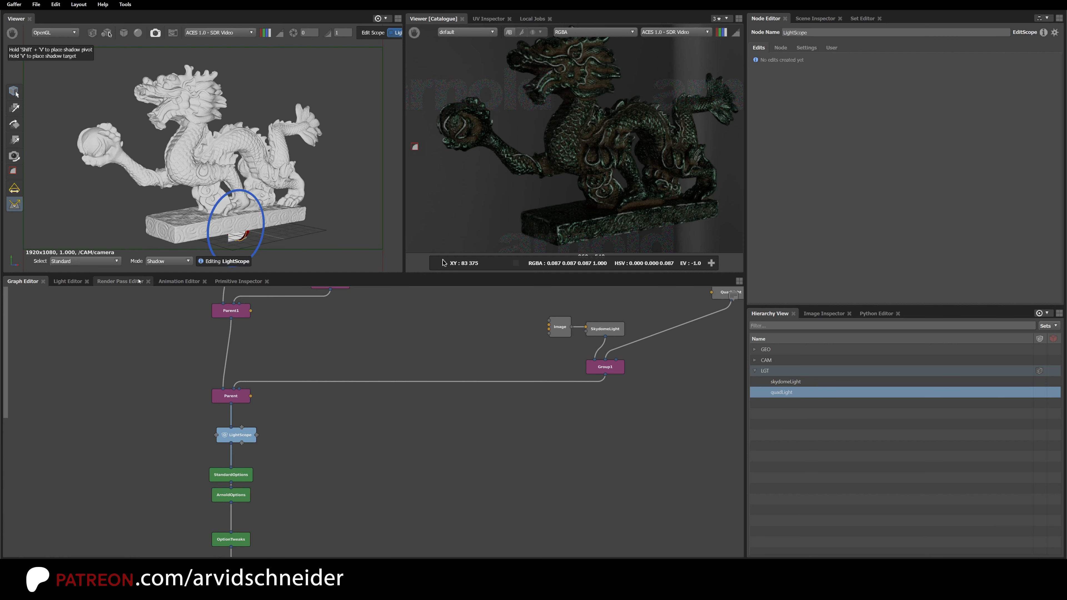
click(98, 262)
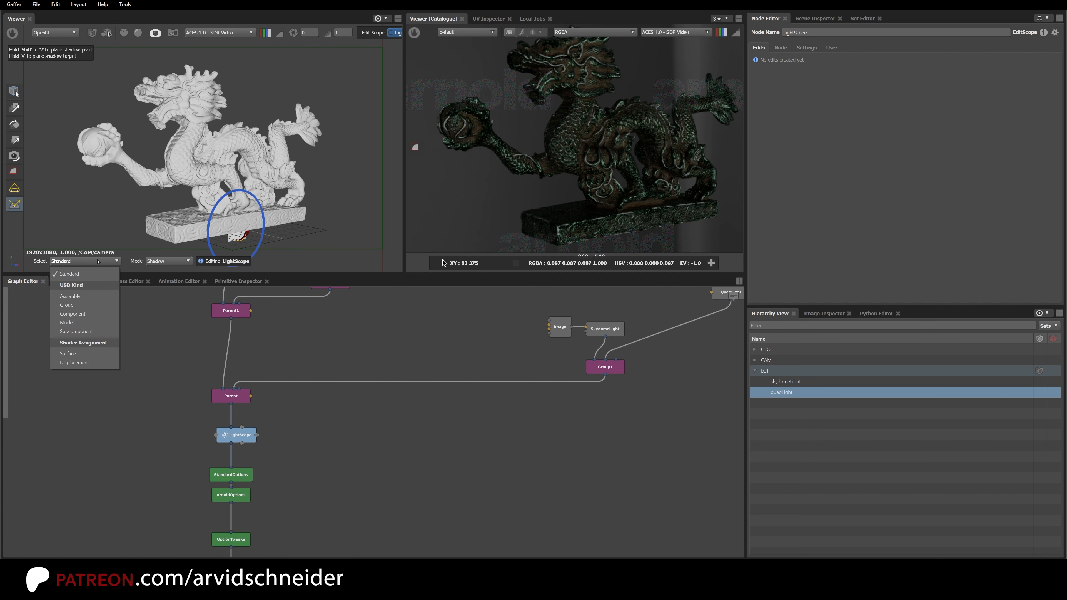
click(153, 262)
click(165, 282)
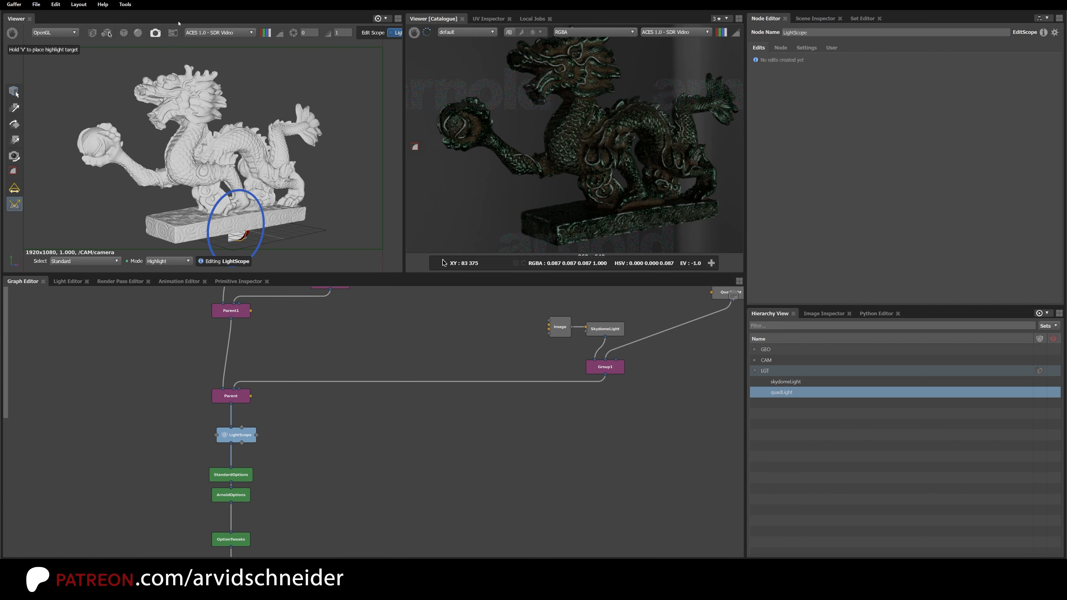
click(87, 137)
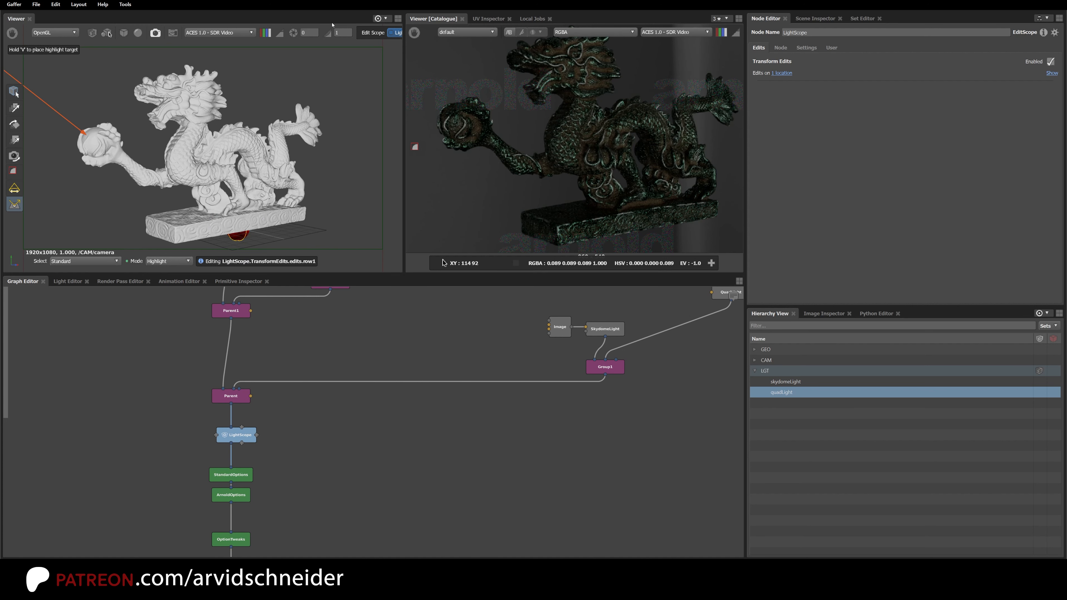
Reselect quadLight, set its Exposure to 10 through the viewer's Inspector and close the Inspector.
click(301, 157)
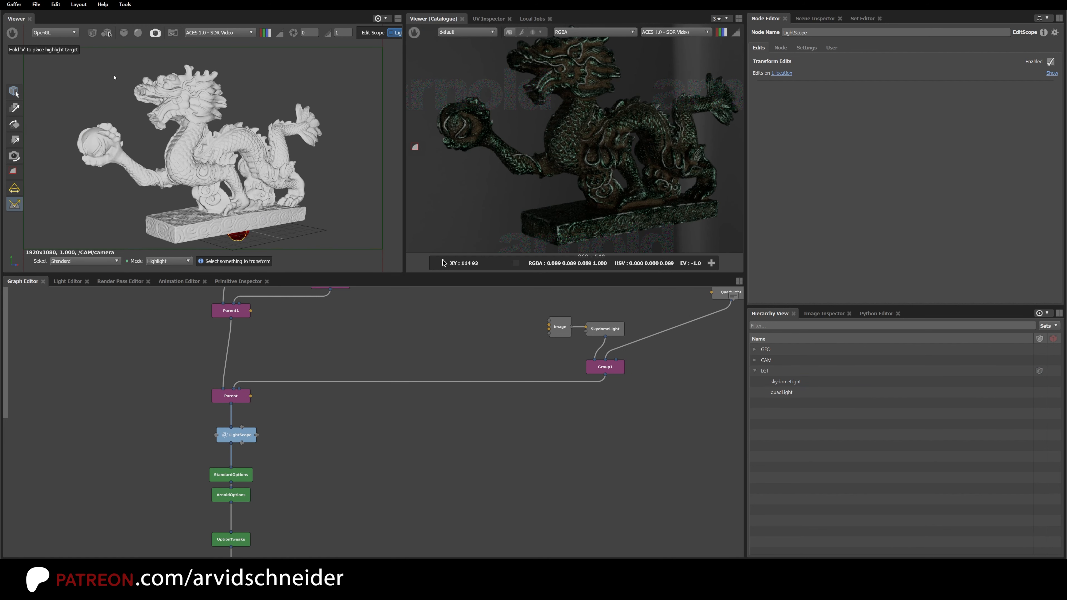
click(792, 391)
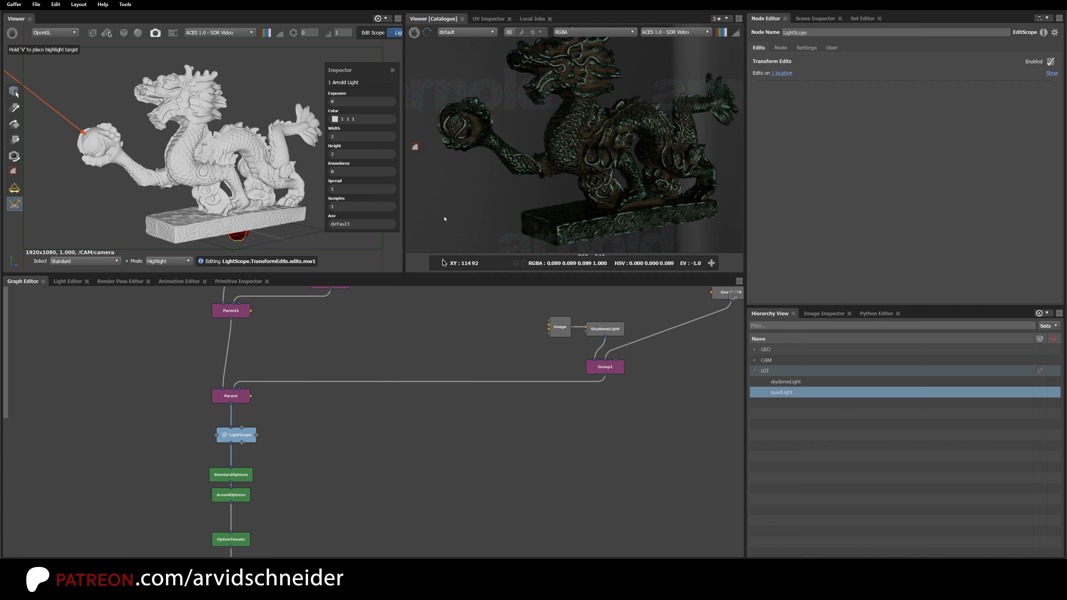
double_click(343, 103)
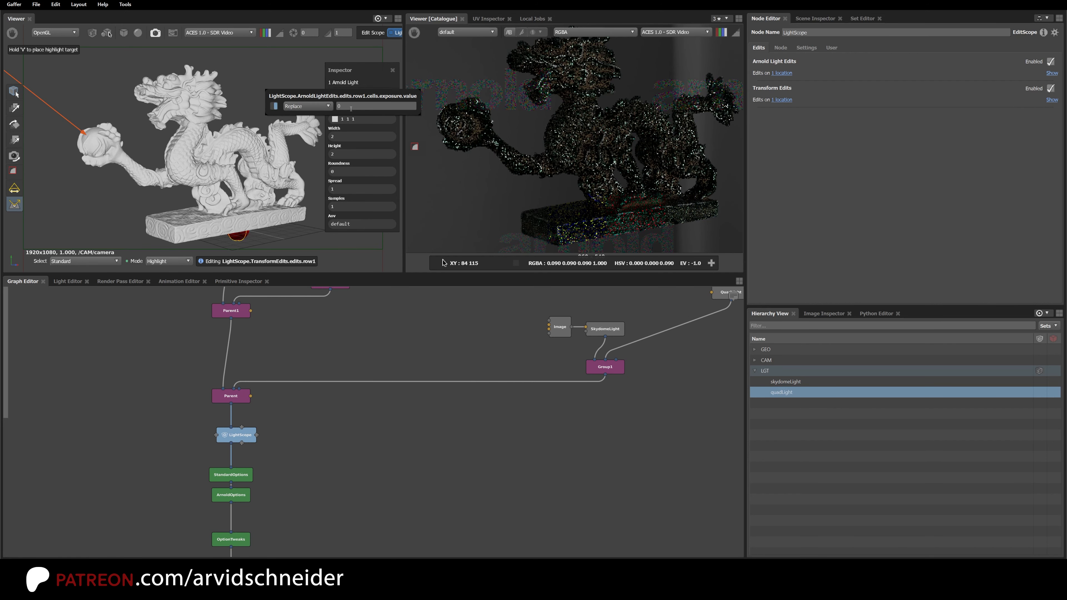
text(10)
key(Return)
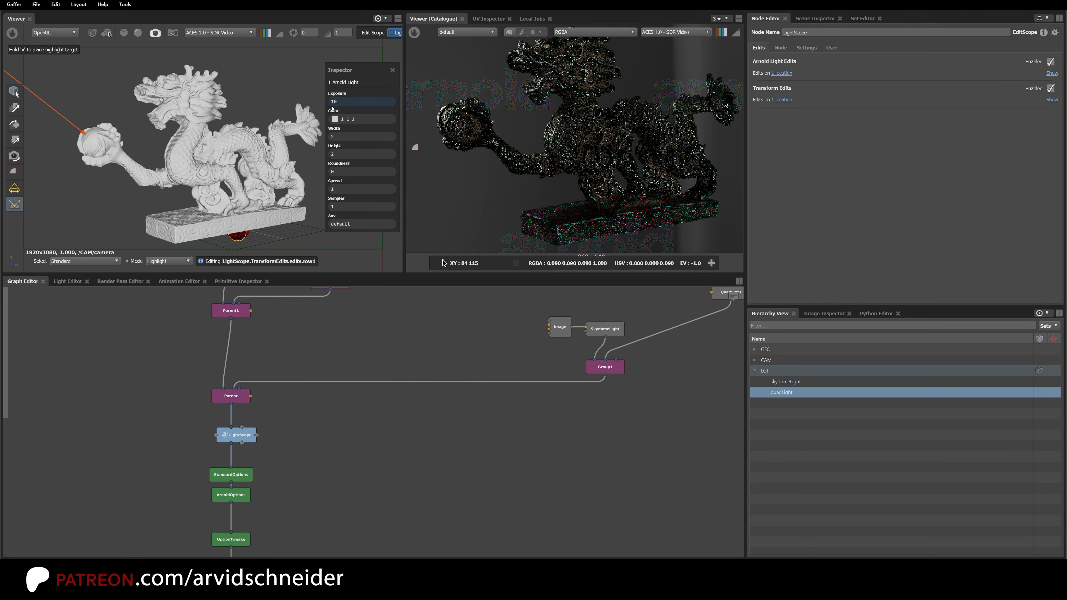
click(392, 71)
Open the Light Editor, set its Edit Scope to LightScope and expand LGT to list the lights.
click(67, 281)
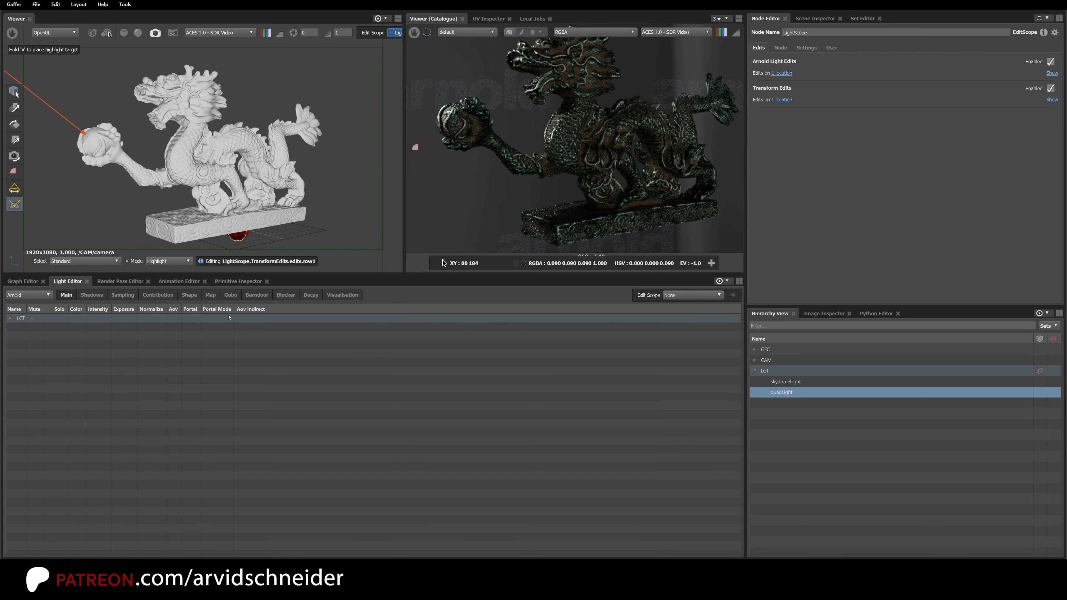
click(668, 296)
click(681, 309)
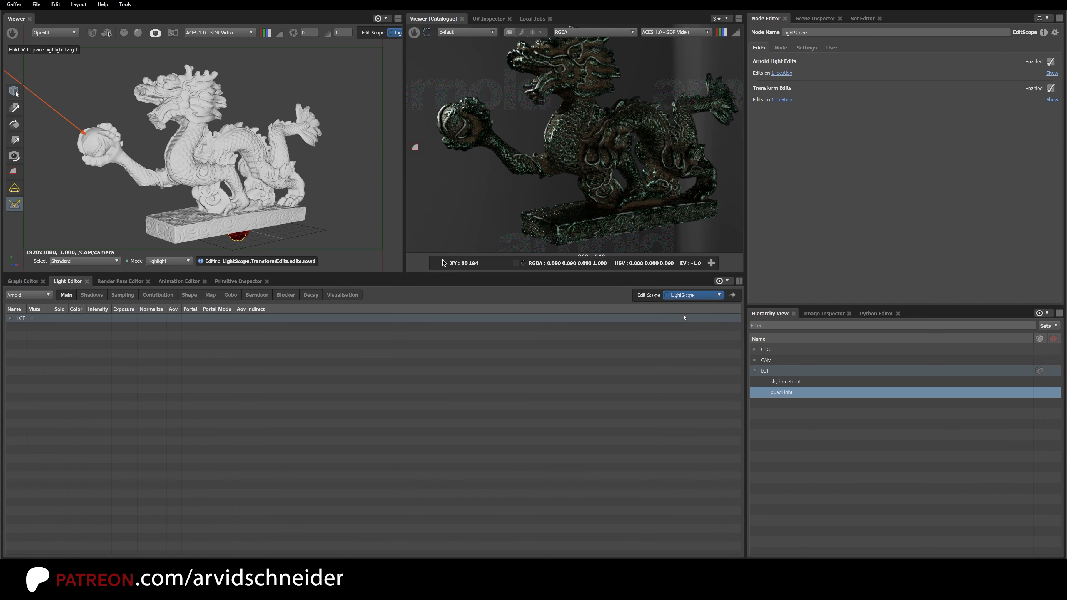
click(11, 318)
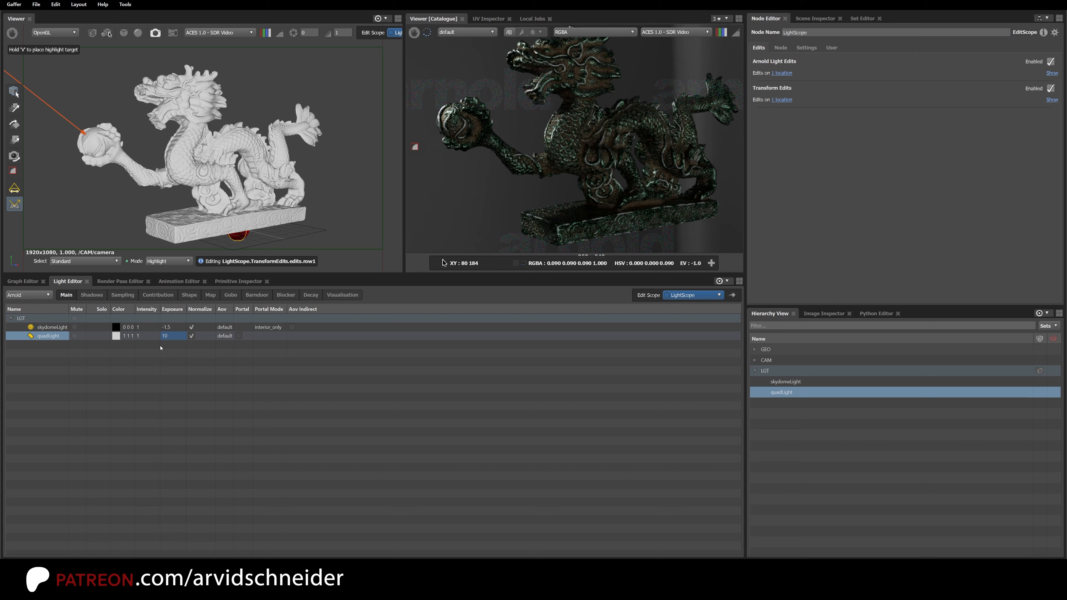
Raise the quadLight's Exposure to 12 in the Light Editor.
click(160, 347)
double_click(172, 336)
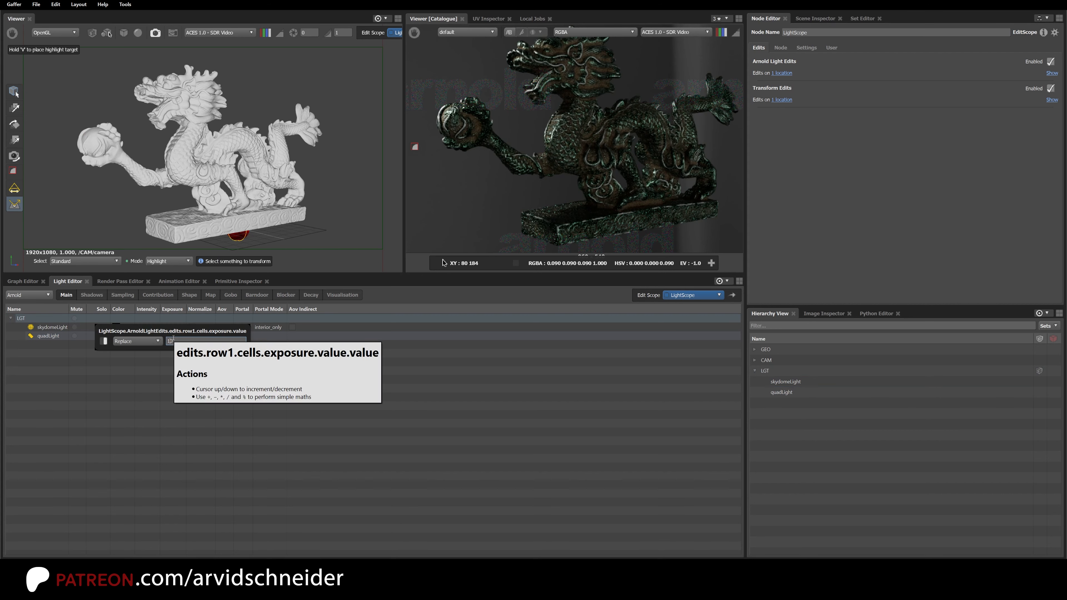
key(Up)
key(Up)
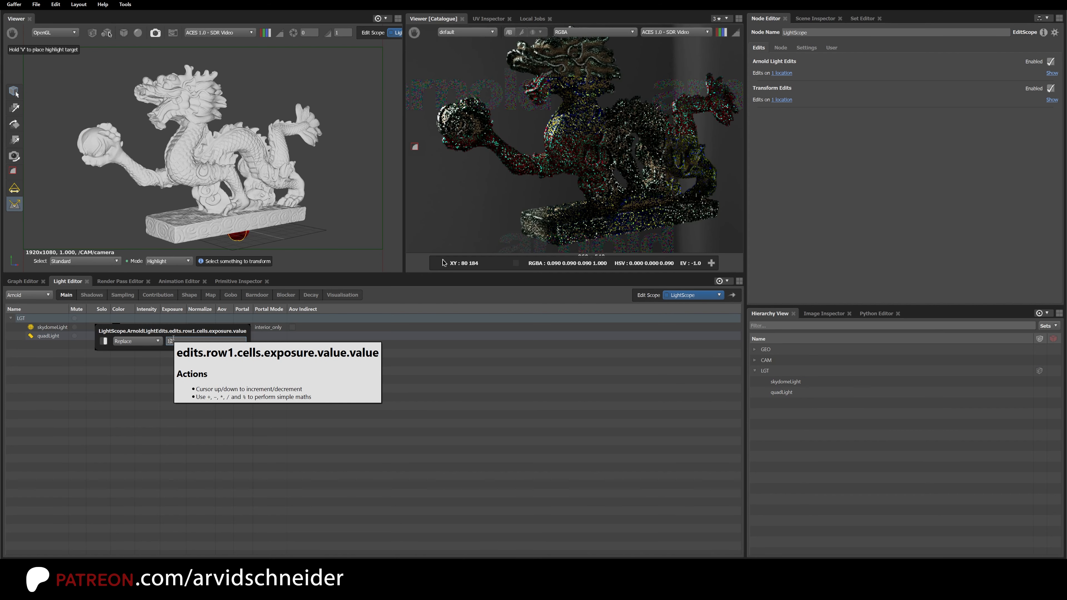
click(208, 397)
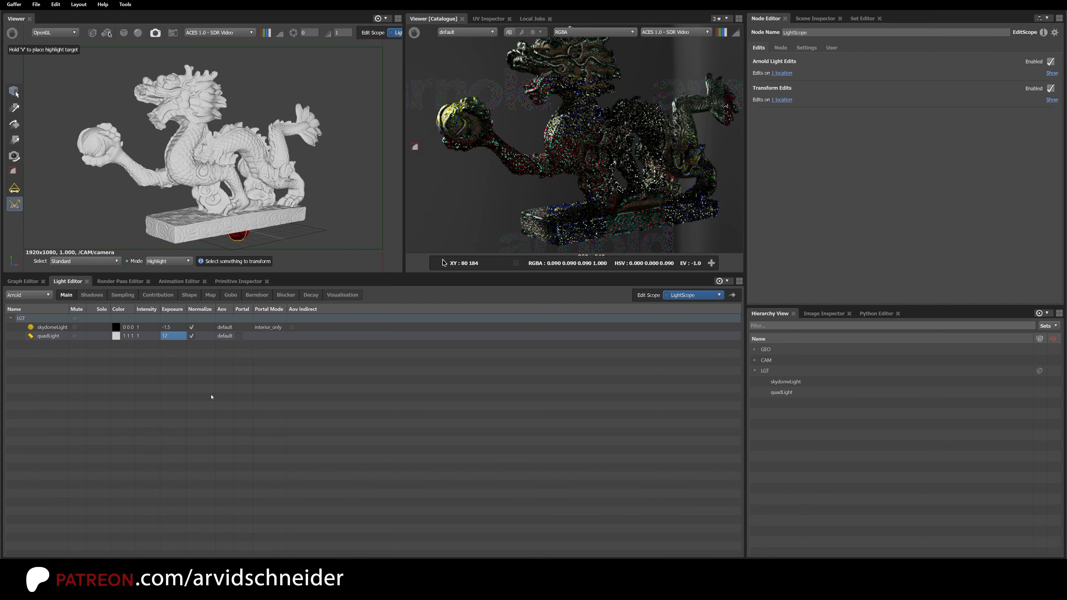
Tint the quadLight red in the LightScope by raising its colour's saturation, giving about 1, 0.2397, 0.2397.
double_click(125, 336)
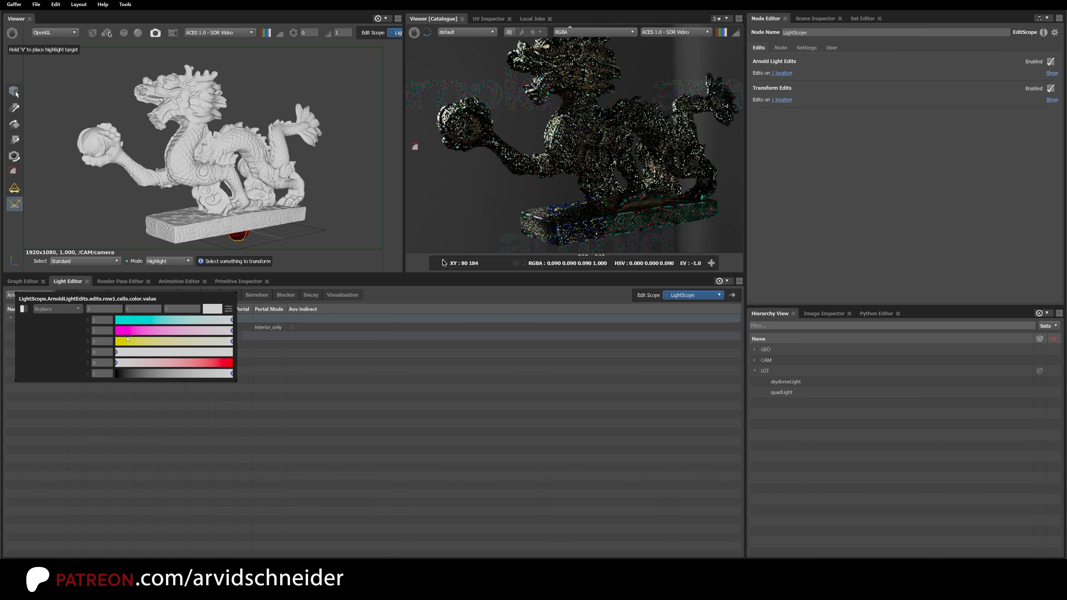
click(24, 310)
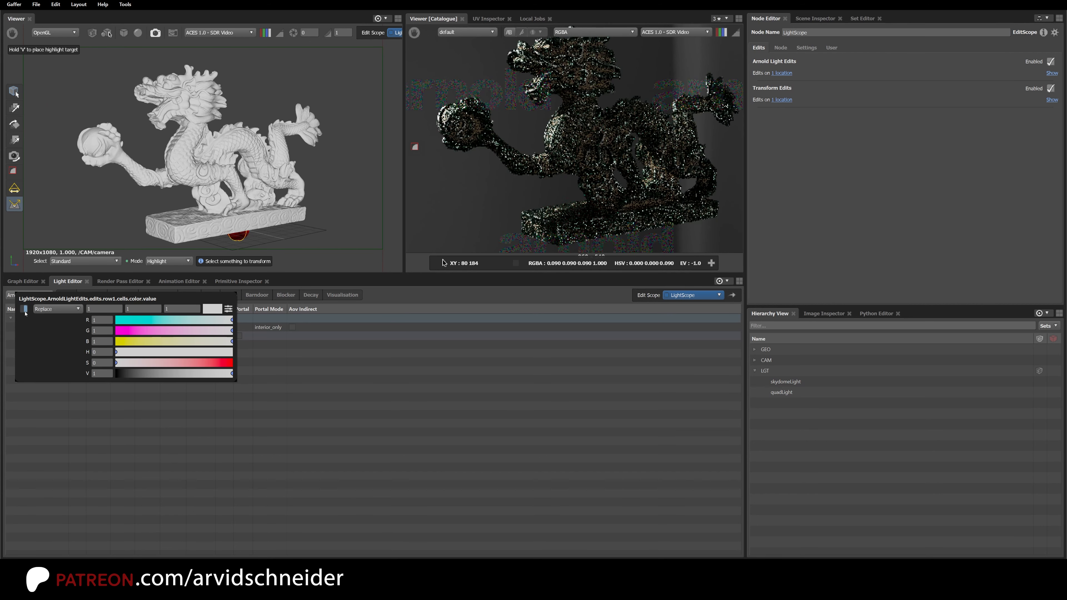
drag(117, 362, 204, 363)
click(244, 387)
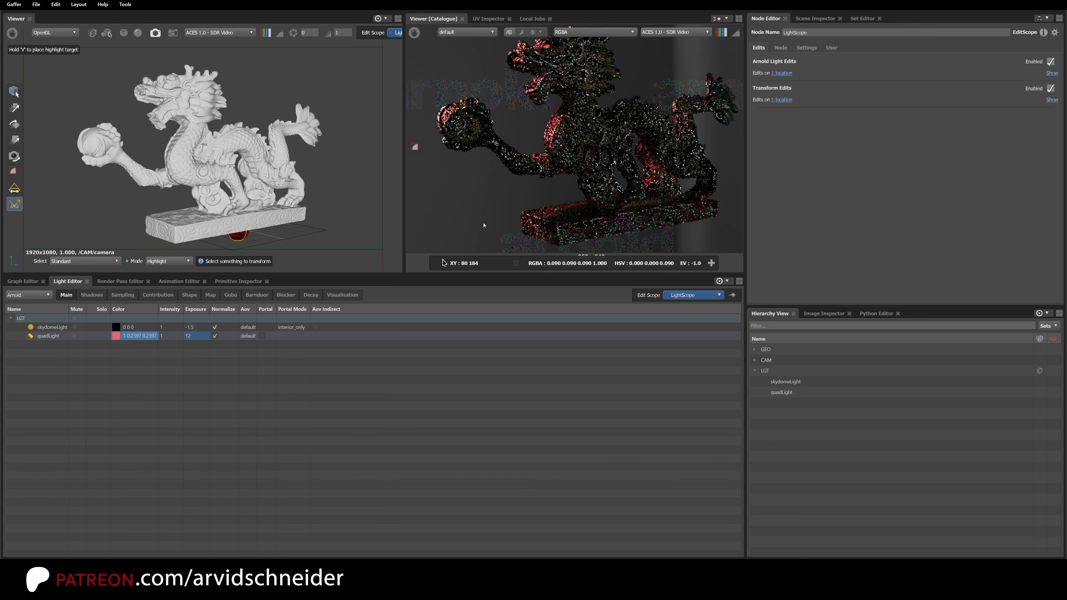
middle_drag(593, 128, 541, 166)
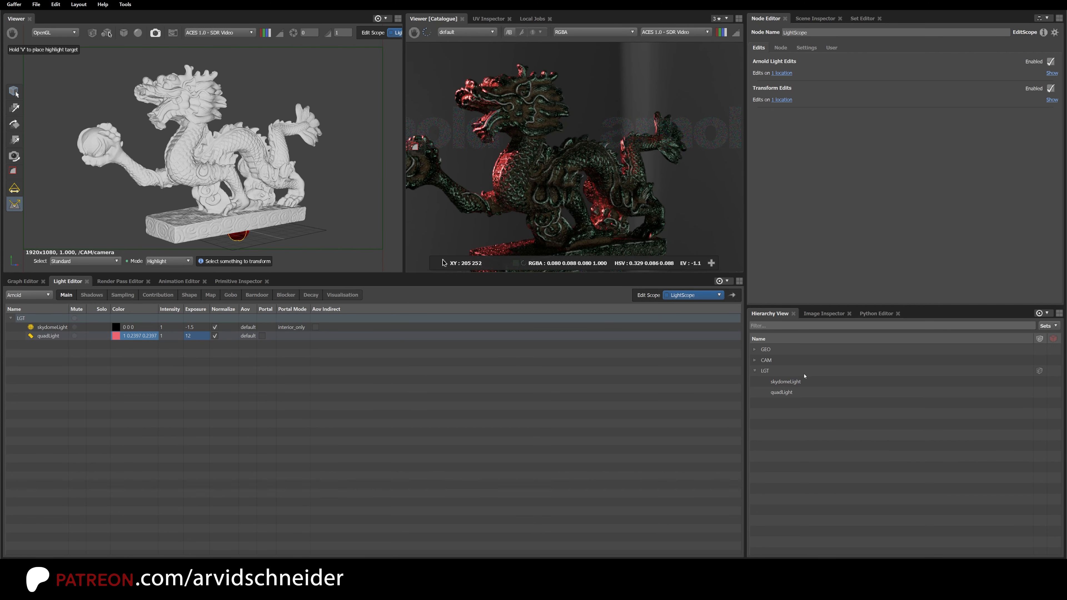
Duplicate the QuadLight node in the node graph and connect the copy to Group1.
click(23, 281)
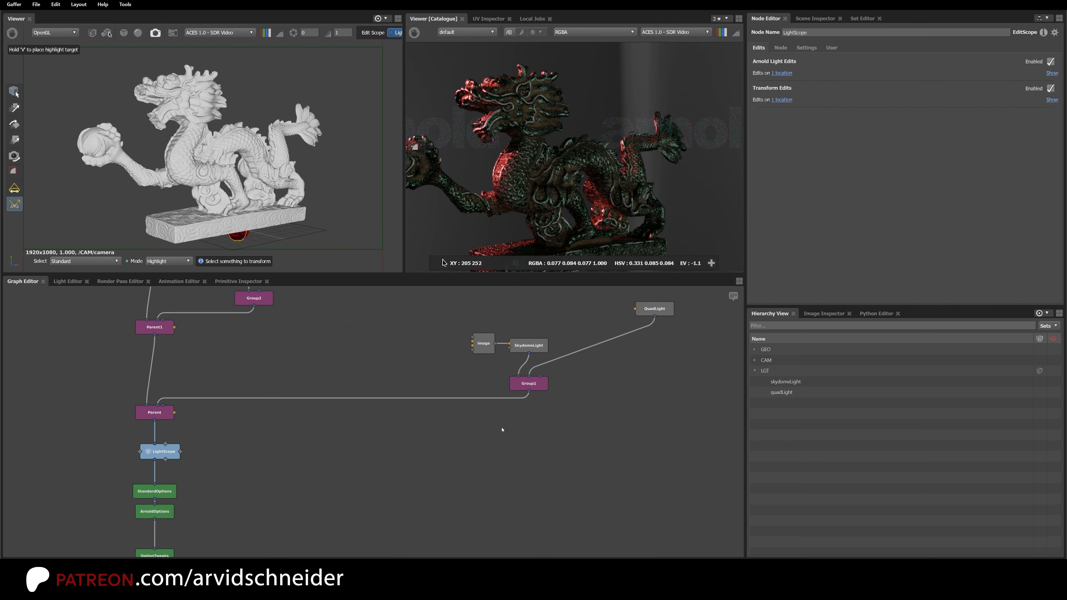
click(505, 332)
key(ctrl+c)
click(555, 327)
key(ctrl+v)
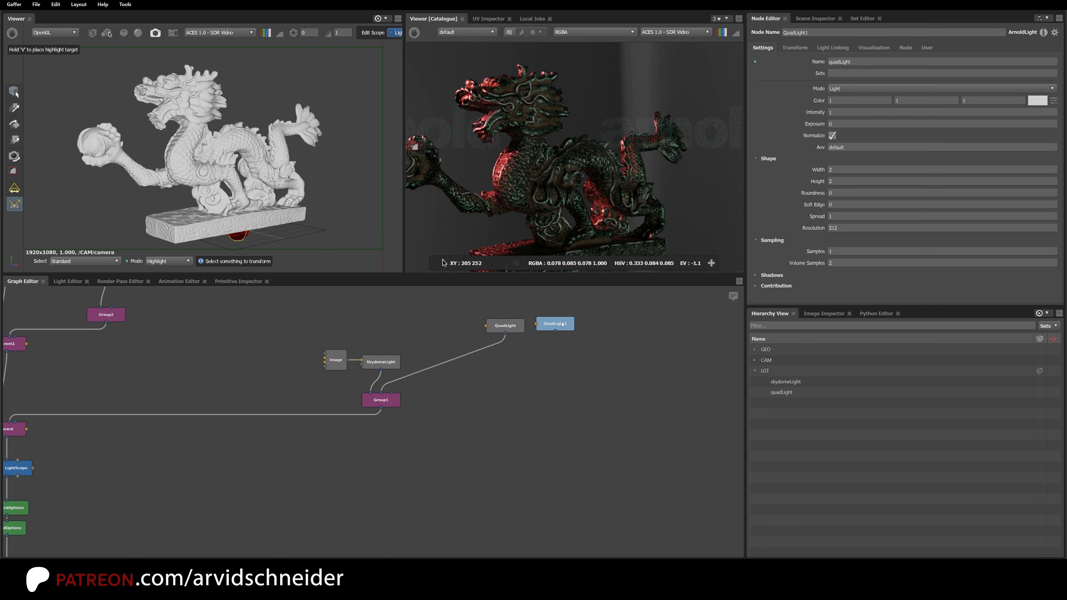
drag(553, 329, 386, 395)
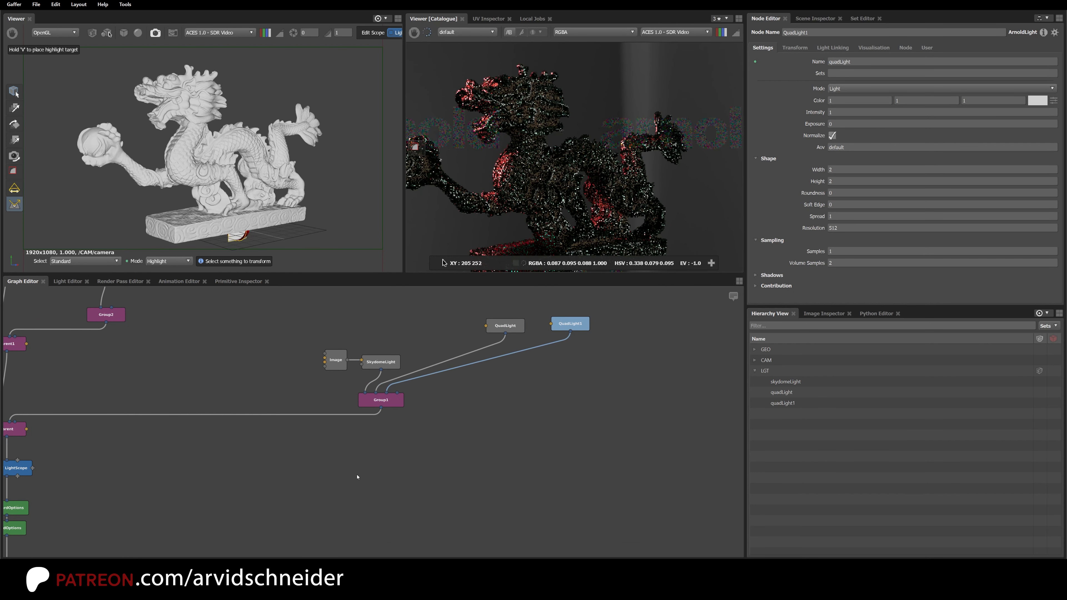
Tint quadLight1 blue in the Light Editor, with a colour of about 0.1983, 0.364, 1.
click(68, 281)
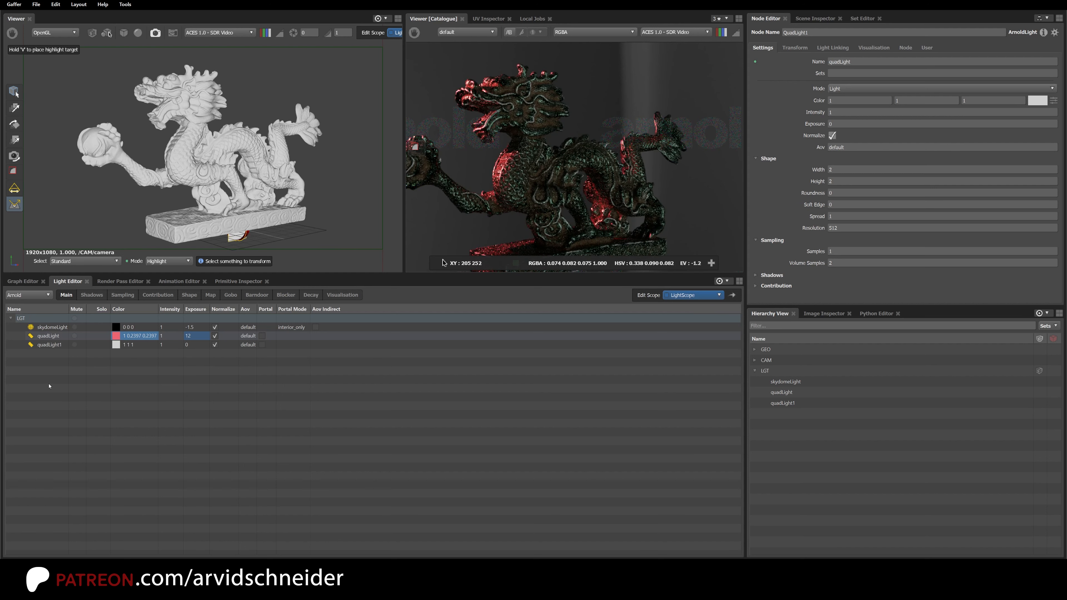
ctrl+click(137, 346)
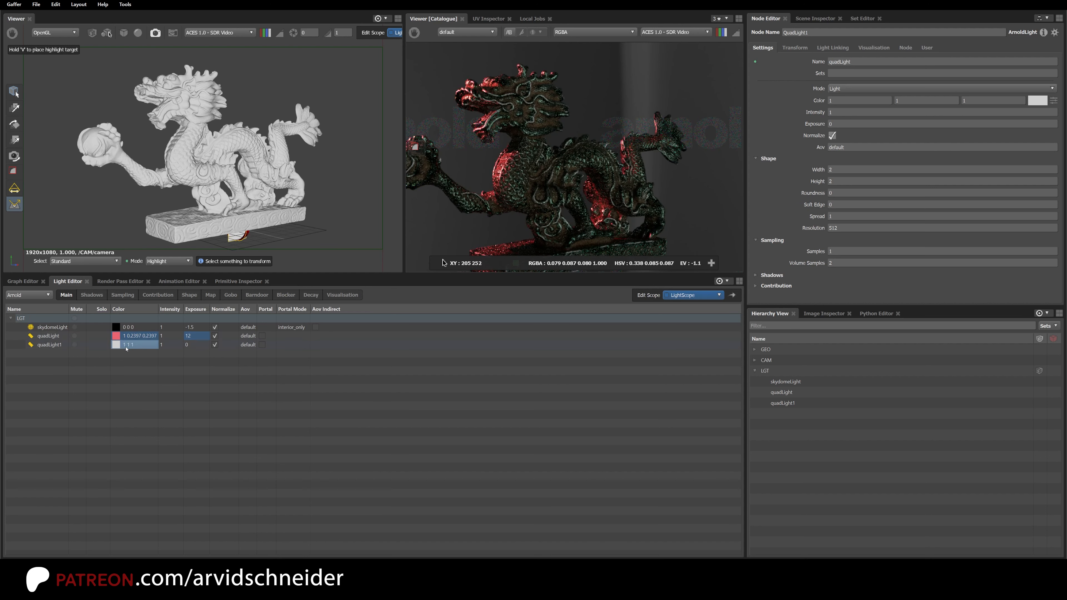
double_click(126, 348)
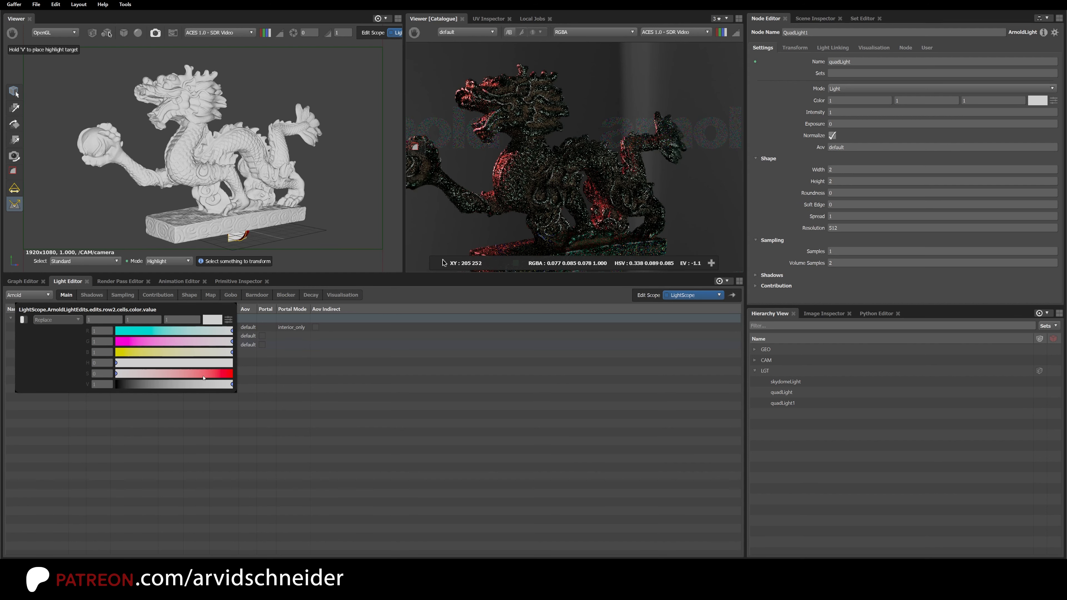
click(24, 320)
click(210, 374)
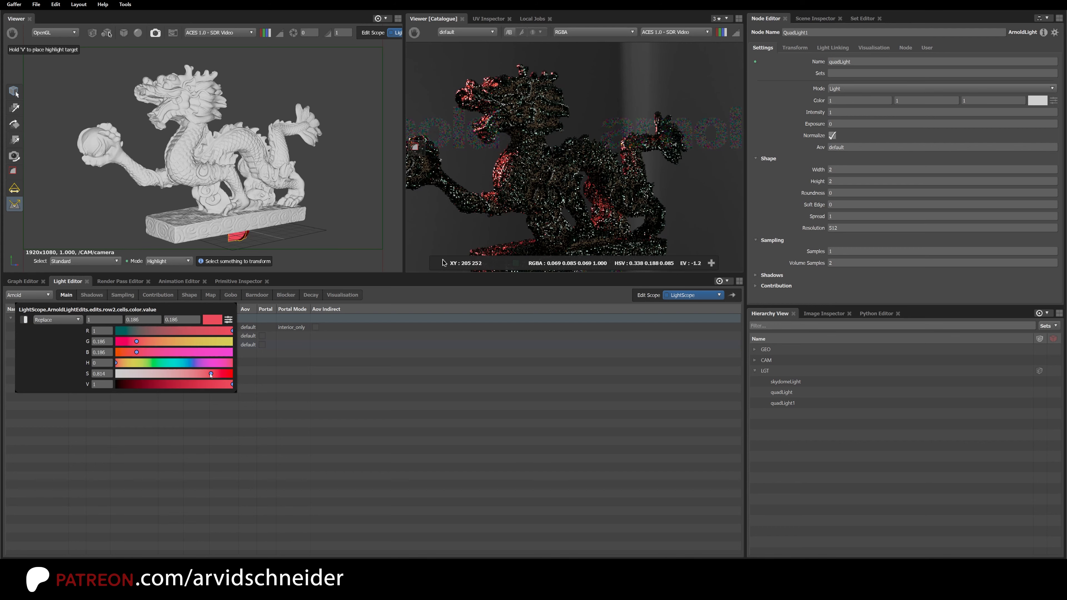
click(193, 365)
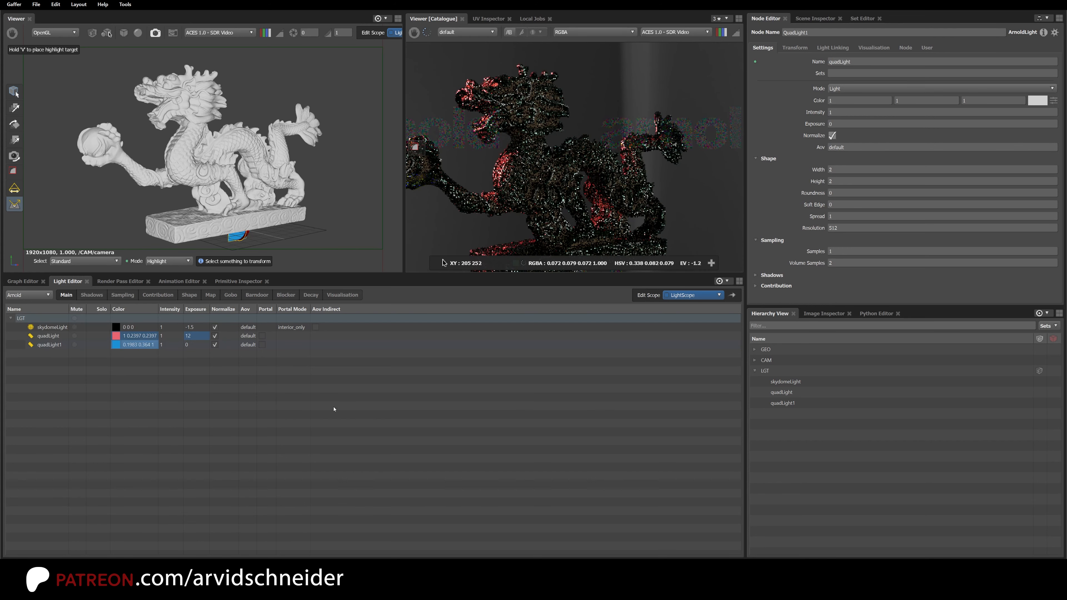
Select quadLight1 and place its highlight target on the tip of the dragon's tail.
click(49, 344)
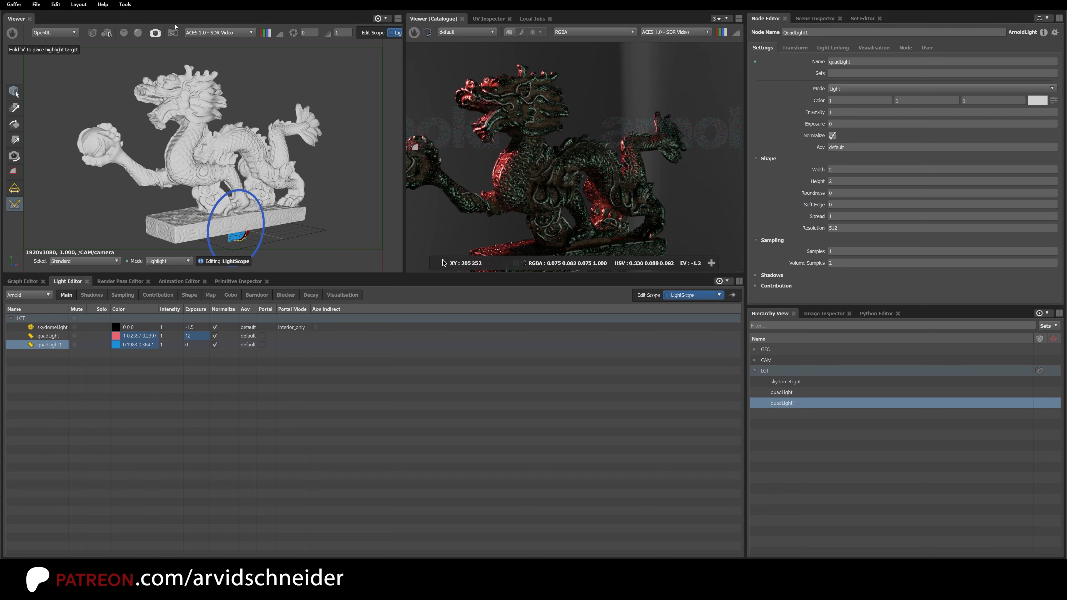
click(297, 113)
click(235, 244)
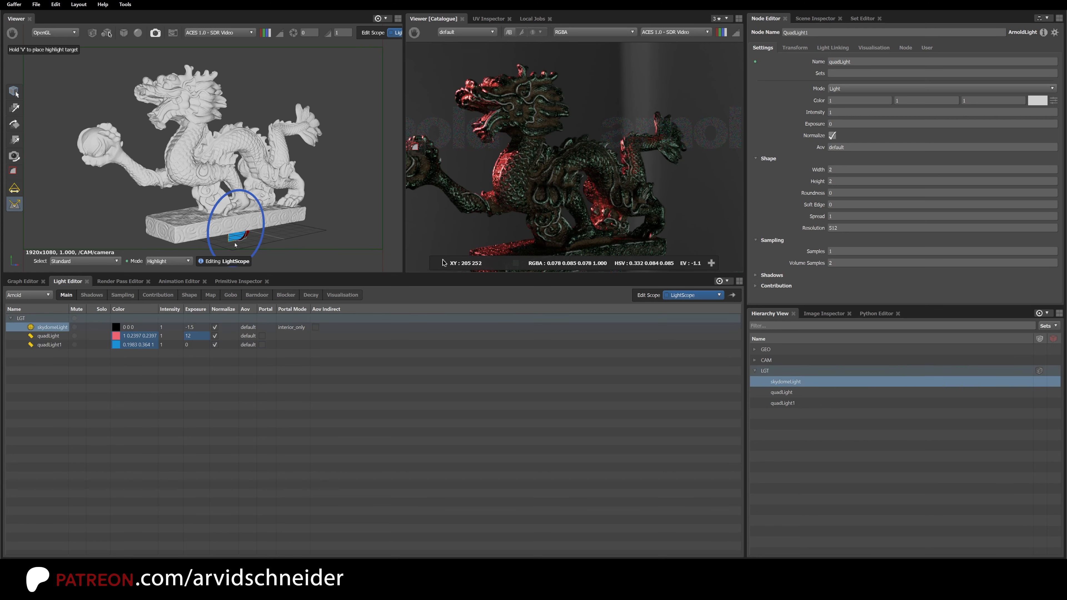
click(801, 405)
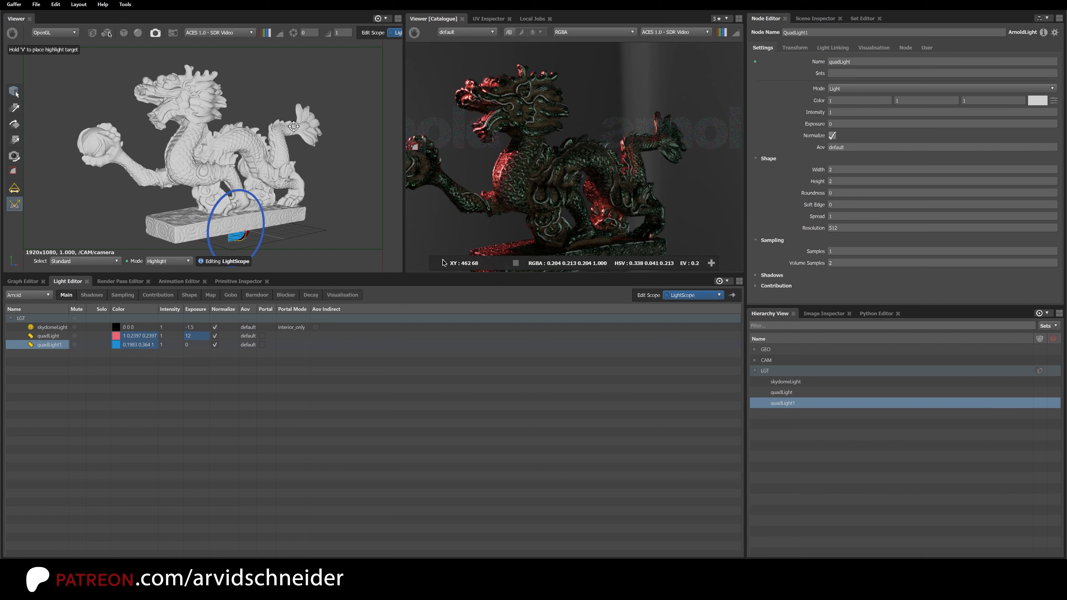
click(309, 127)
click(311, 123)
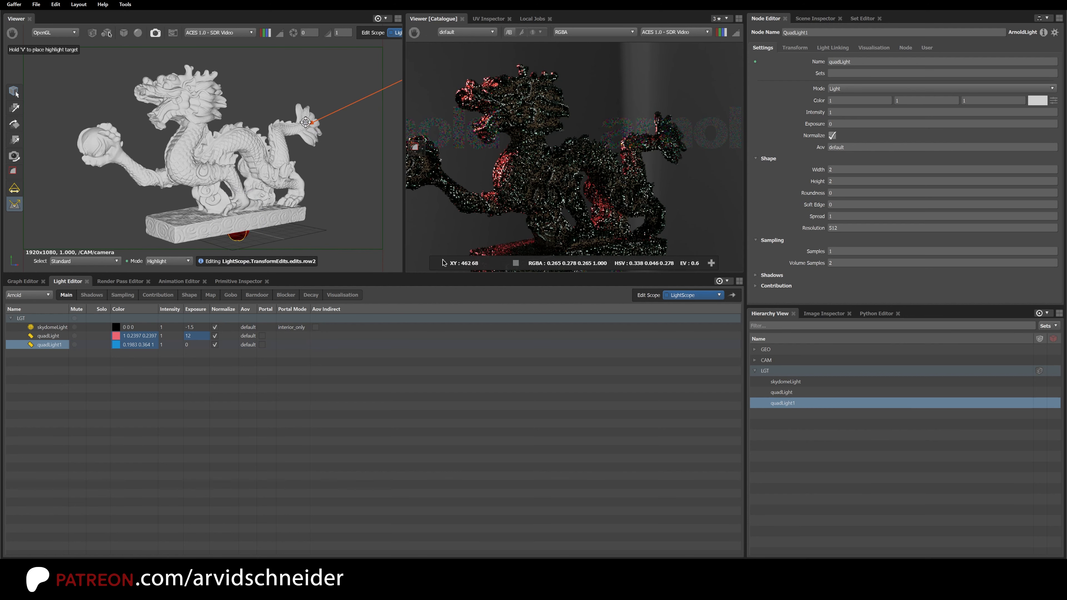
click(309, 124)
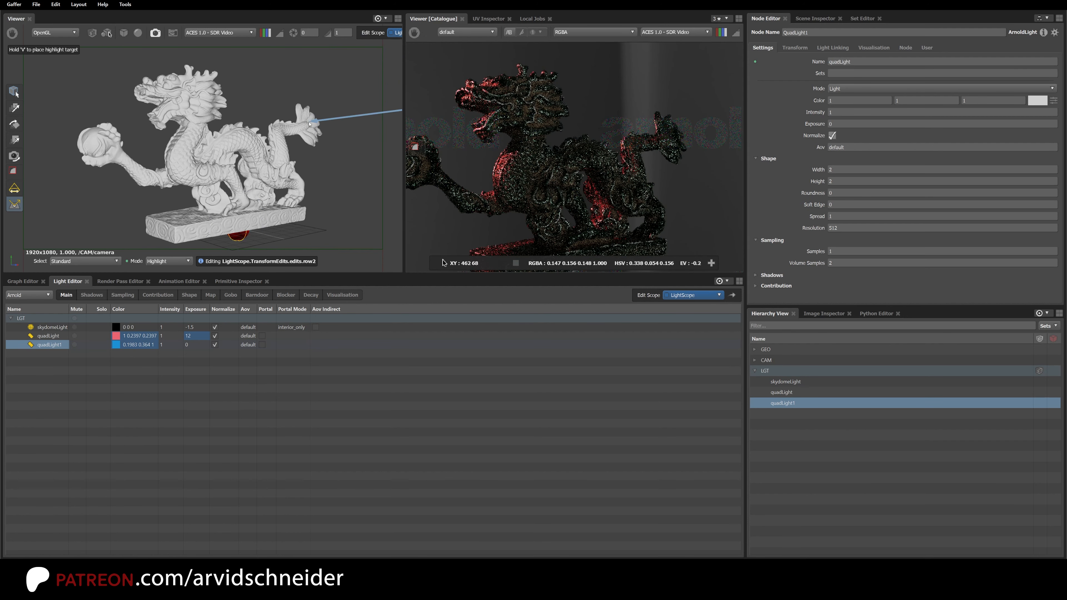
click(313, 126)
click(314, 127)
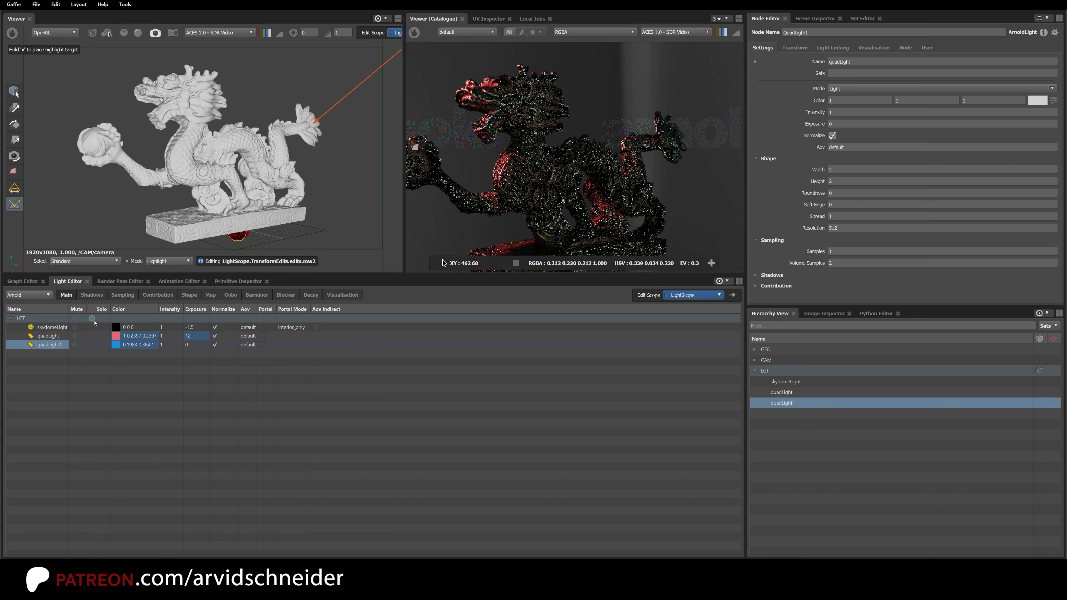
Set quadLight1's Exposure to 12 in the Light Editor.
double_click(193, 345)
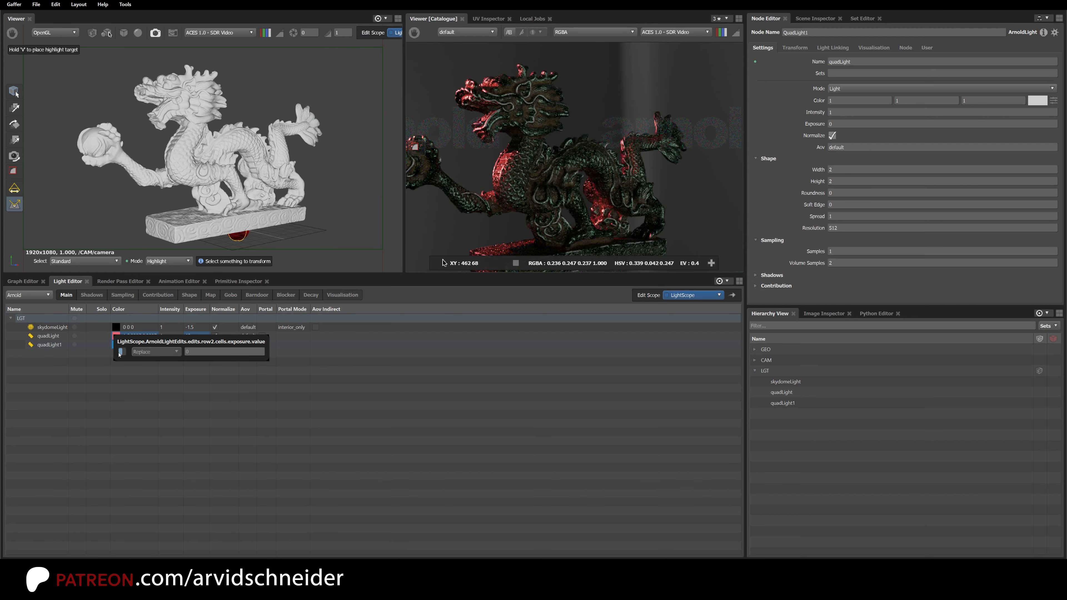
click(120, 352)
key(Return)
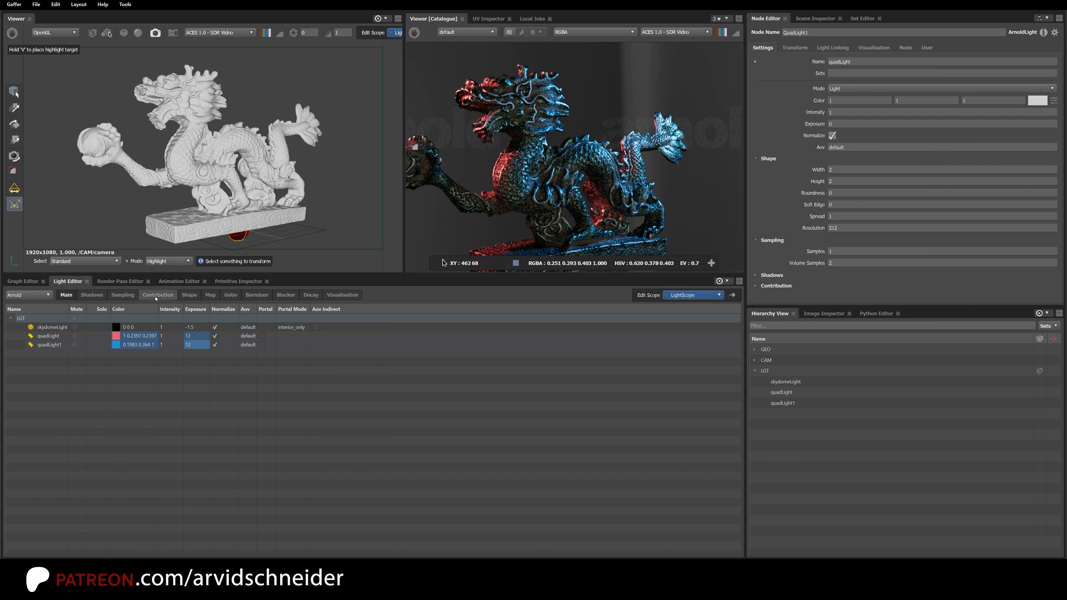
Set the Width and Height of both quad lights to 6 in a single edit.
click(189, 296)
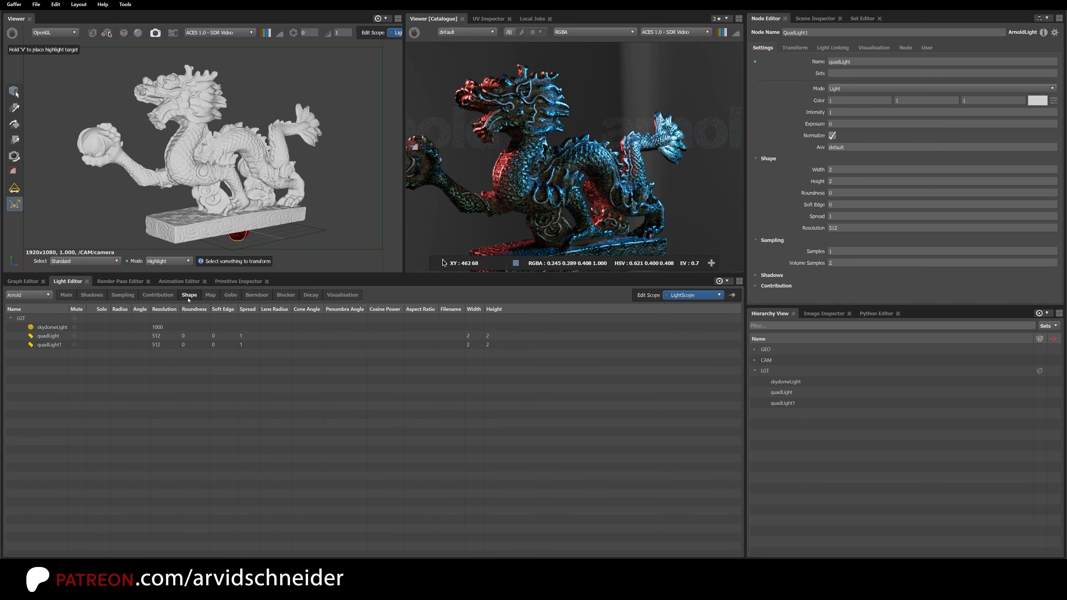
drag(472, 337, 494, 346)
double_click(475, 337)
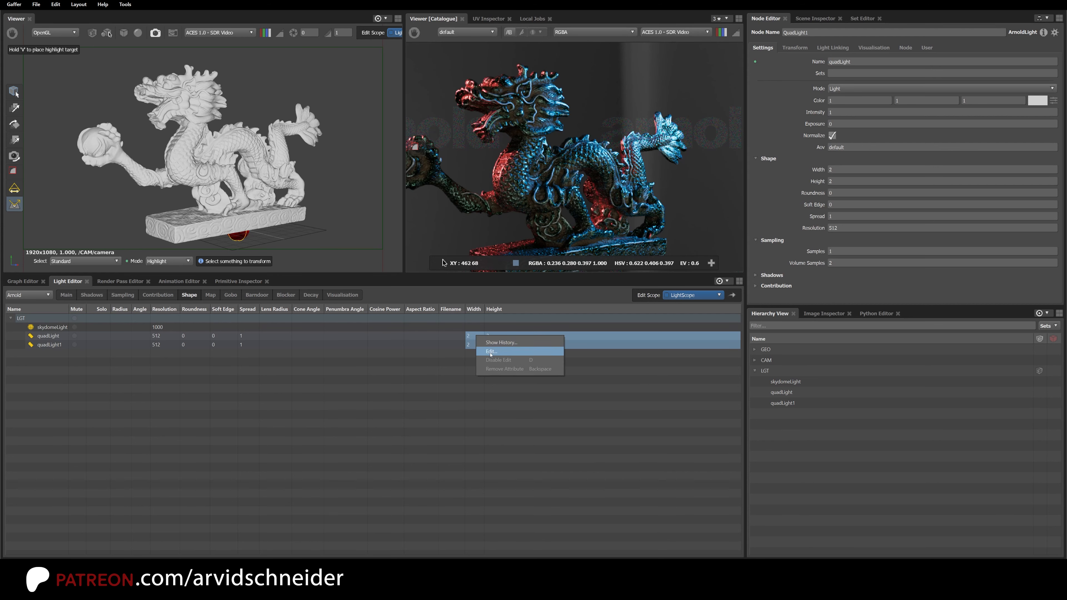
click(519, 359)
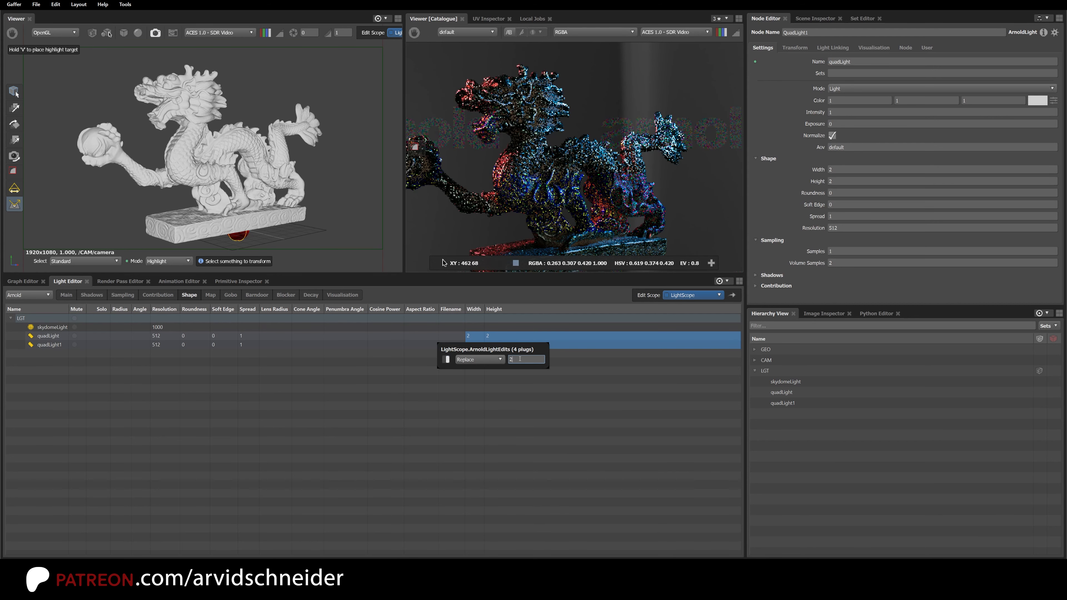
text(5)
key(Return)
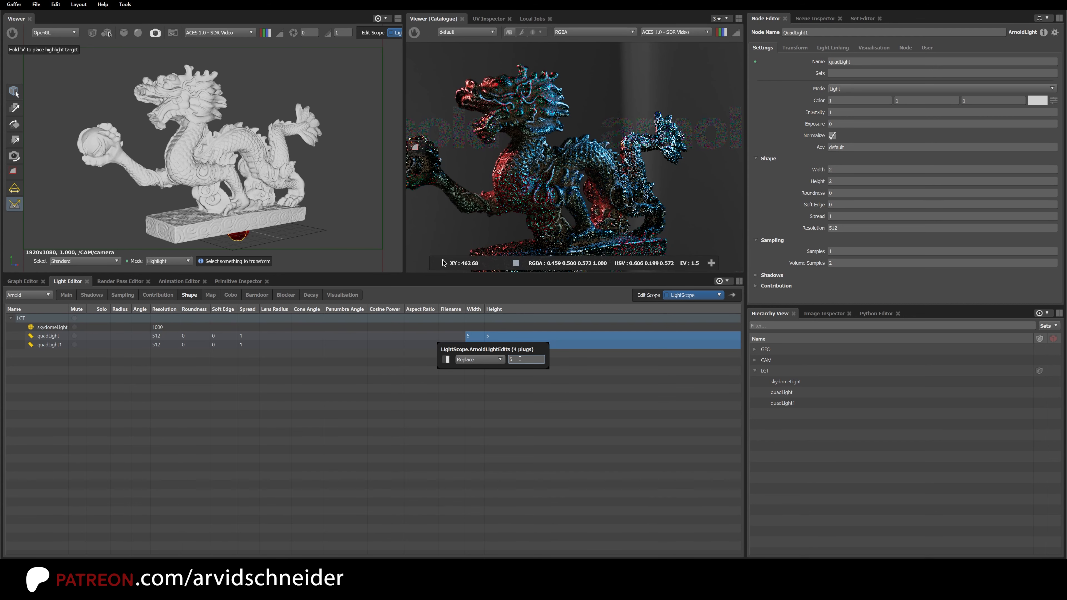
key(Up)
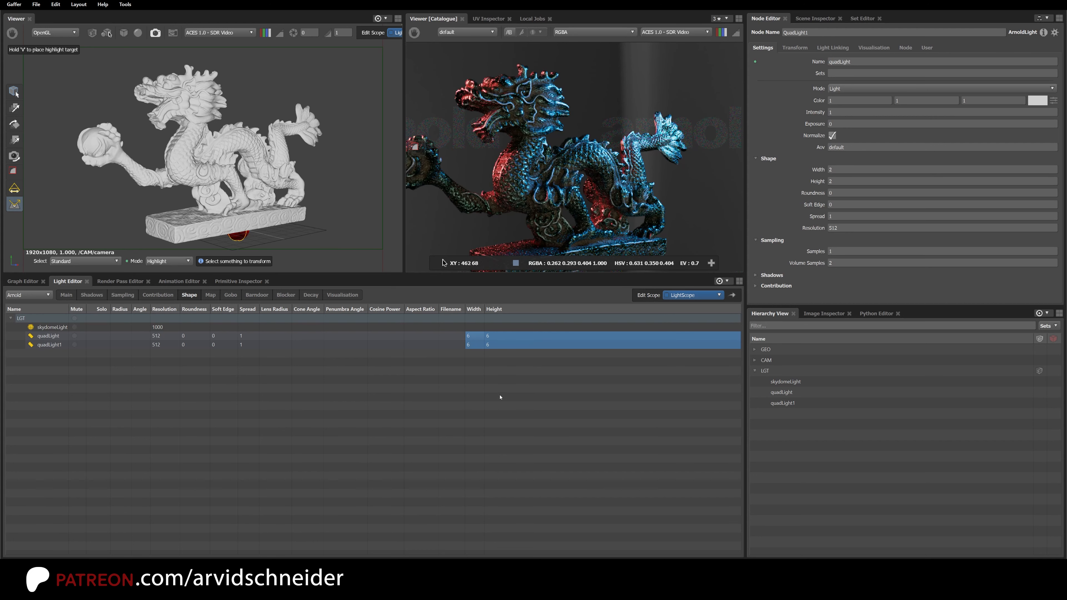
Select the blue quadLight1 in a free camera view, return to /CAM/camera and shift its highlight target to the tail's outer edge.
click(155, 33)
click(167, 60)
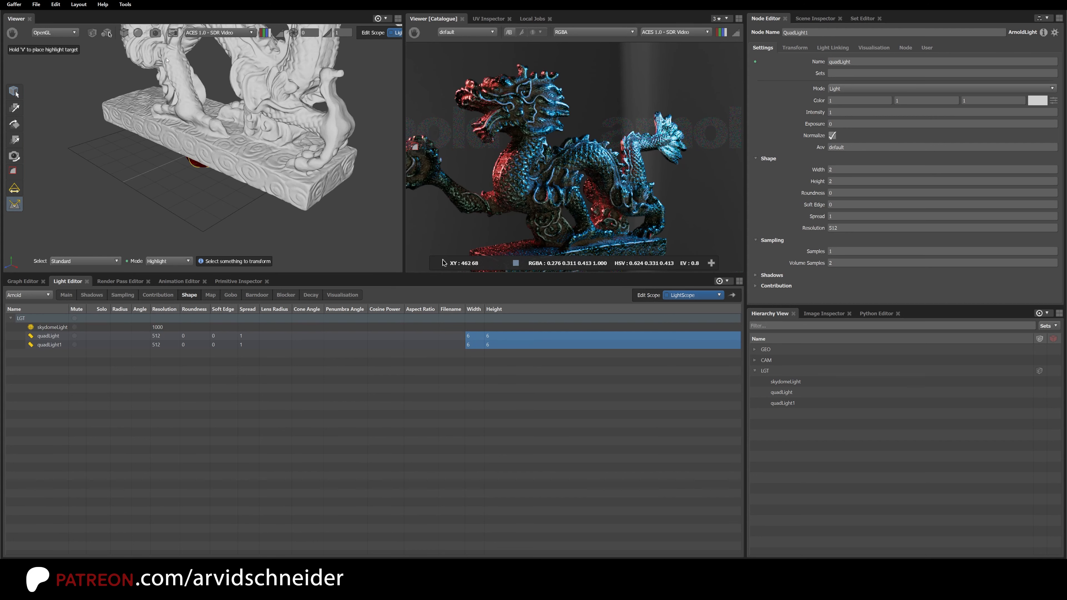
alt+right_drag(306, 156, 210, 193)
alt+drag(210, 193, 253, 119)
click(270, 111)
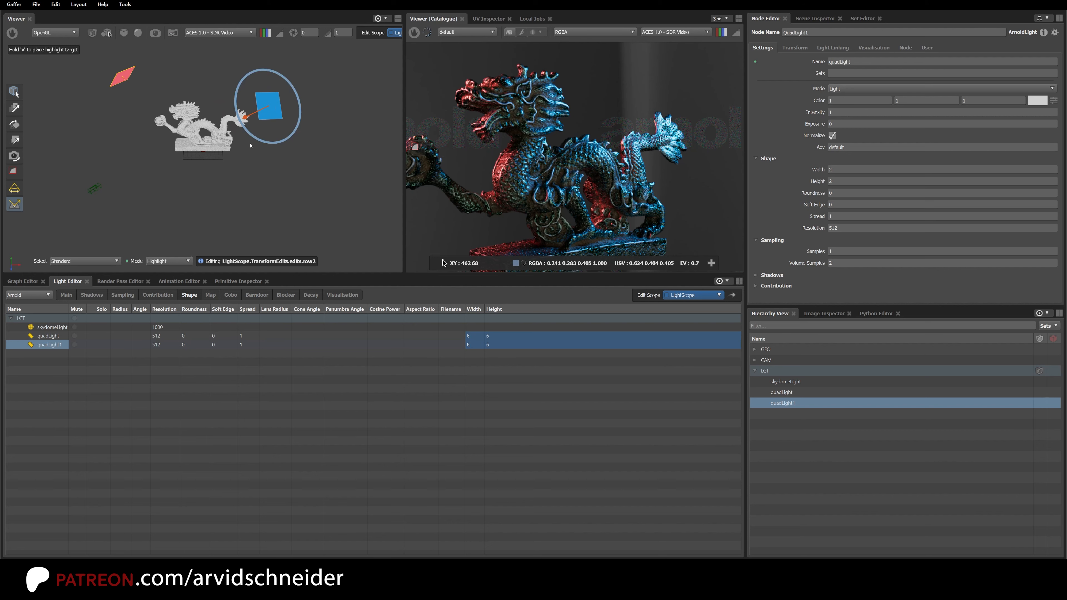
click(155, 32)
click(177, 101)
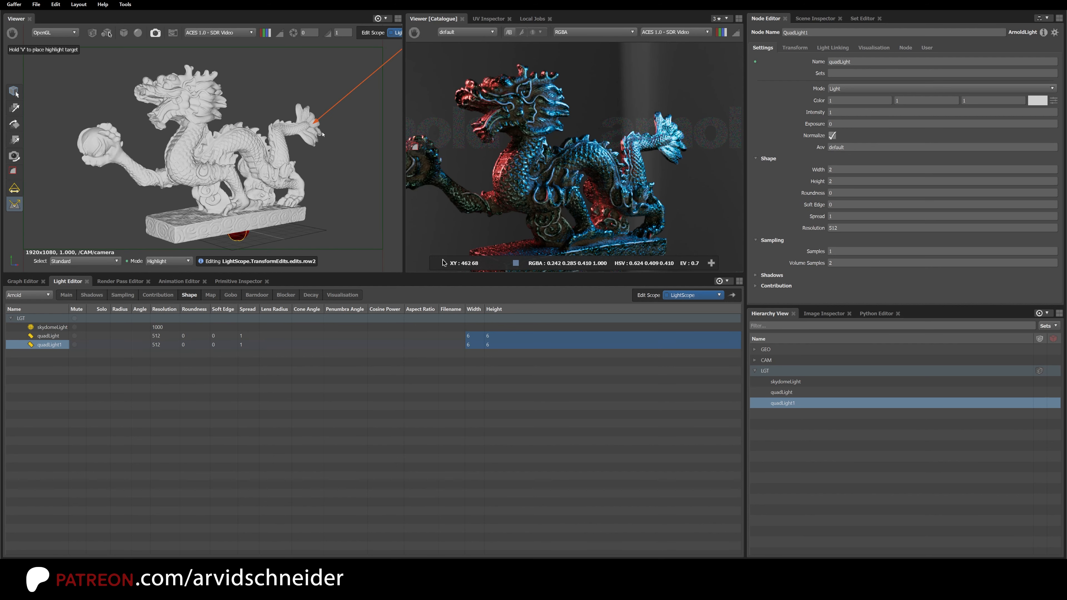
drag(313, 125, 316, 121)
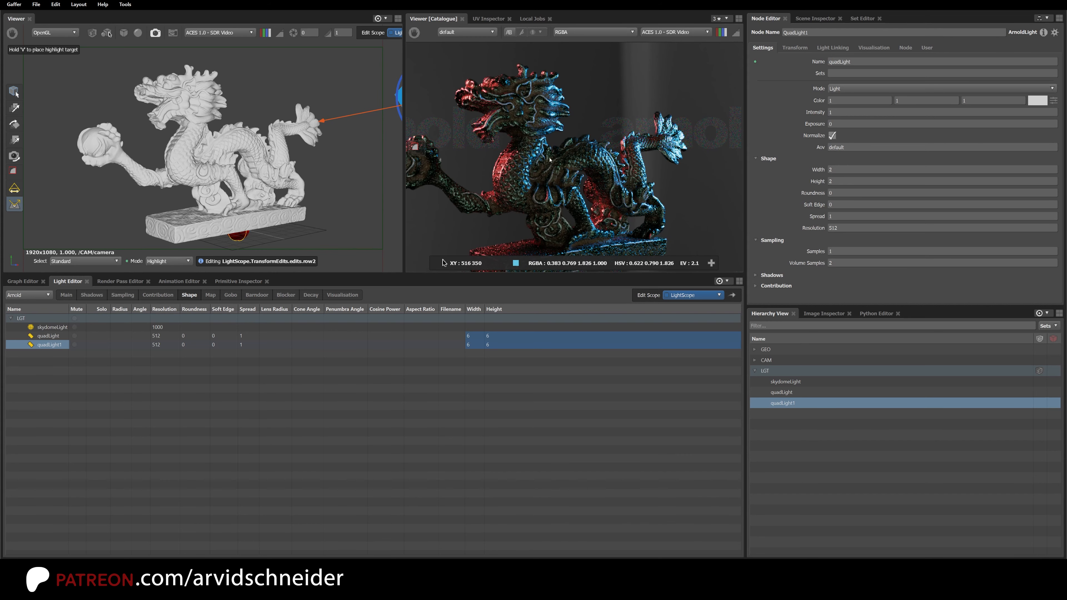
Mute and unmute the skydomeLight to compare the render with and without it.
double_click(74, 327)
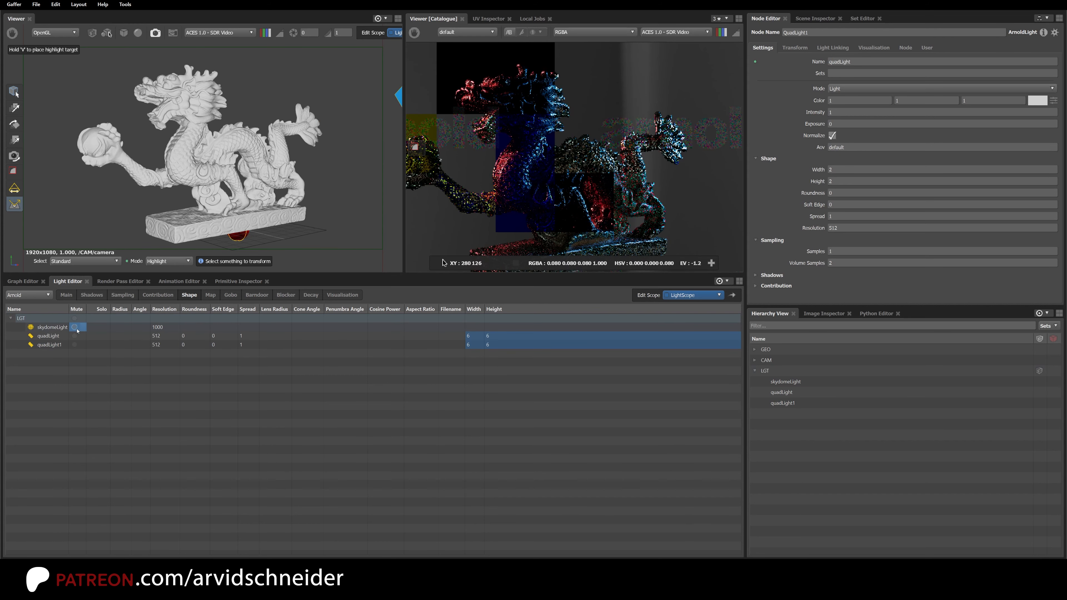
double_click(77, 330)
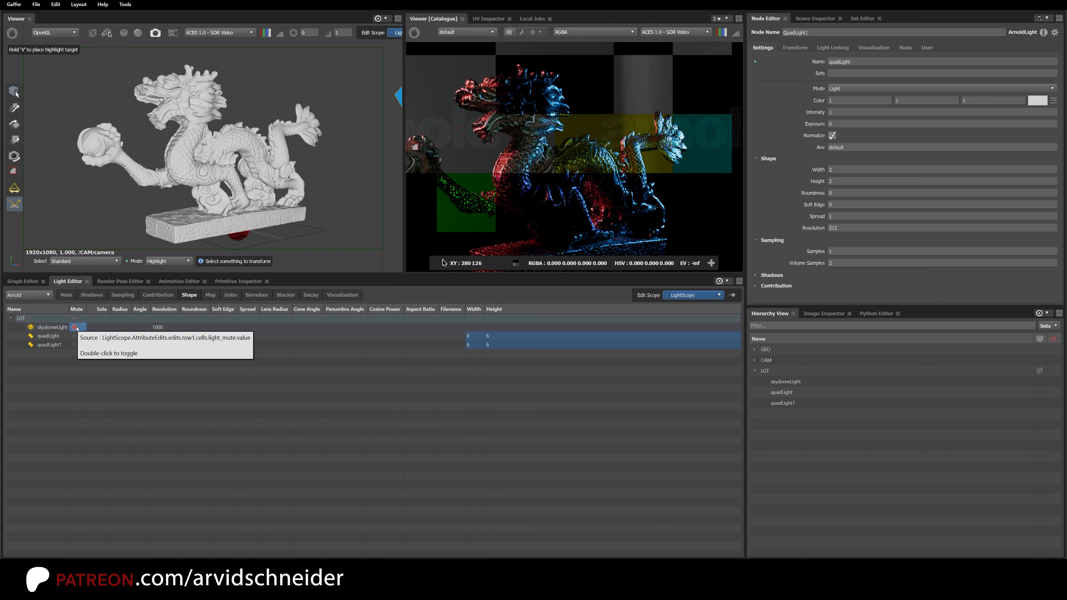
double_click(76, 328)
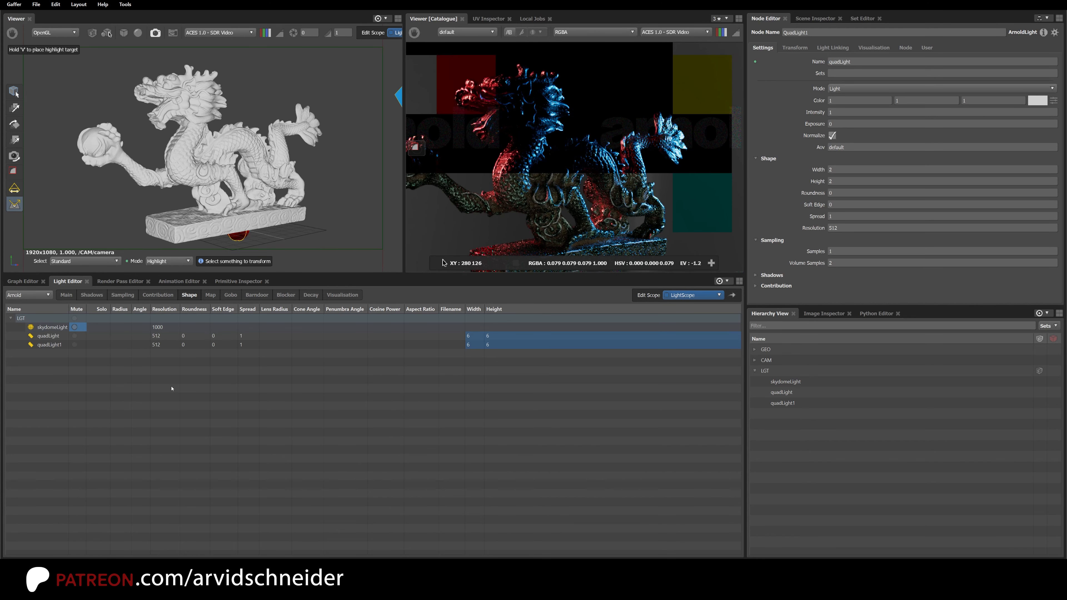
Lower the skydomeLight's Exposure to -2 in the Light Editor.
click(66, 295)
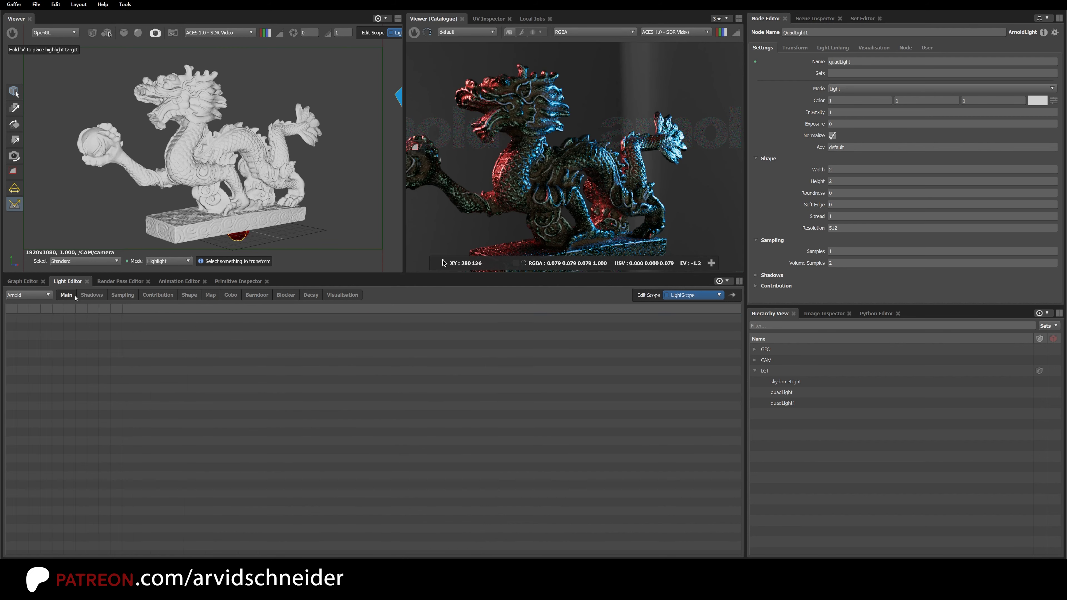
double_click(198, 329)
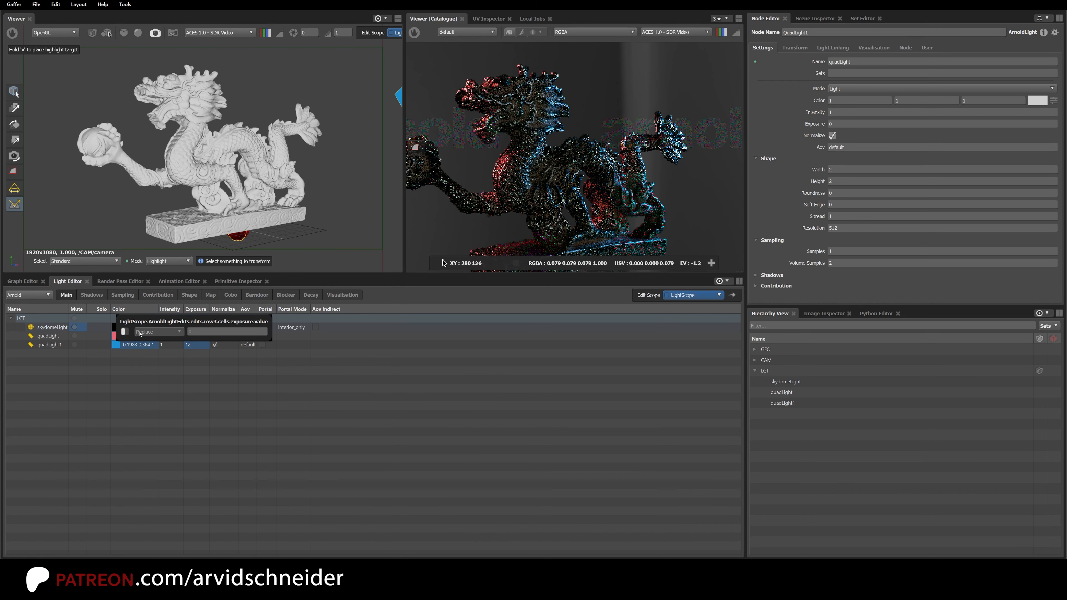
text(-2)
key(Return)
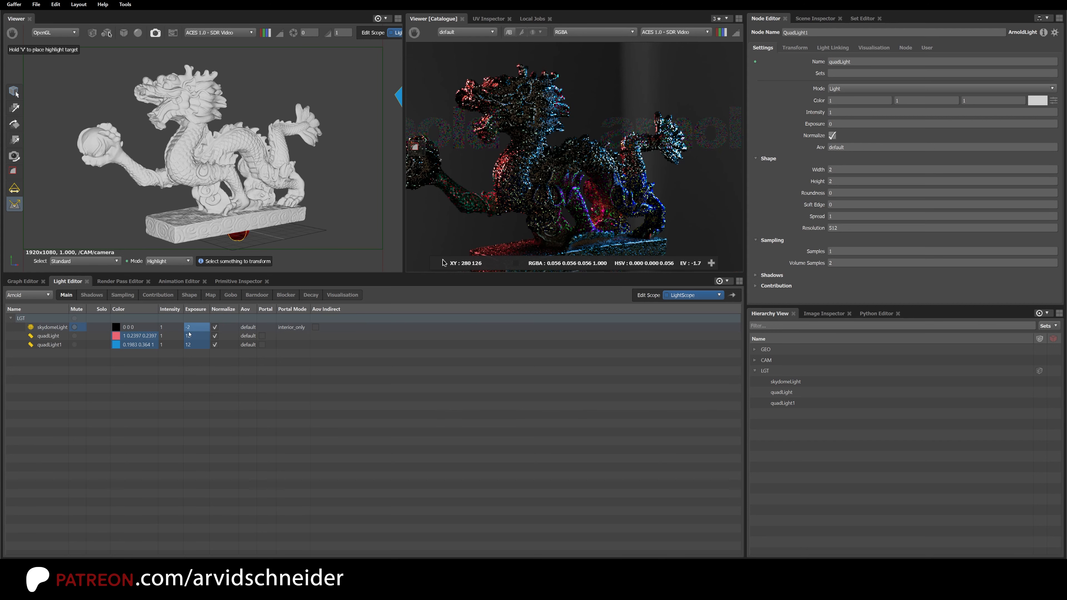
Duplicate the QuadLight1 node in the node graph and connect the copy to Group1 as a third quad light.
click(24, 282)
click(598, 379)
middle_drag(602, 343, 518, 372)
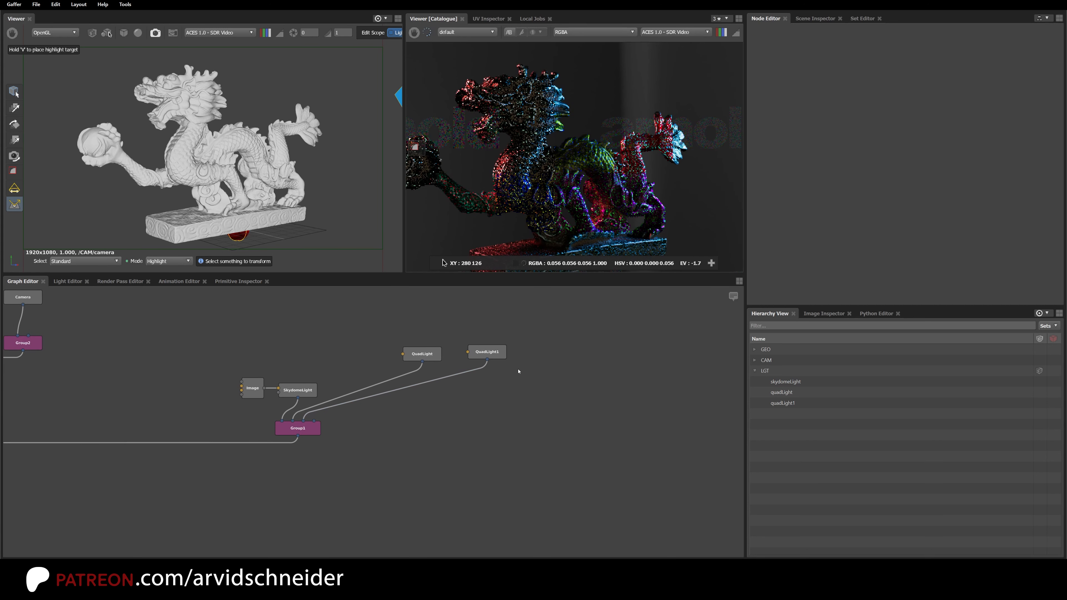
click(500, 352)
key(ctrl+c)
click(550, 355)
key(ctrl+v)
drag(550, 354, 308, 420)
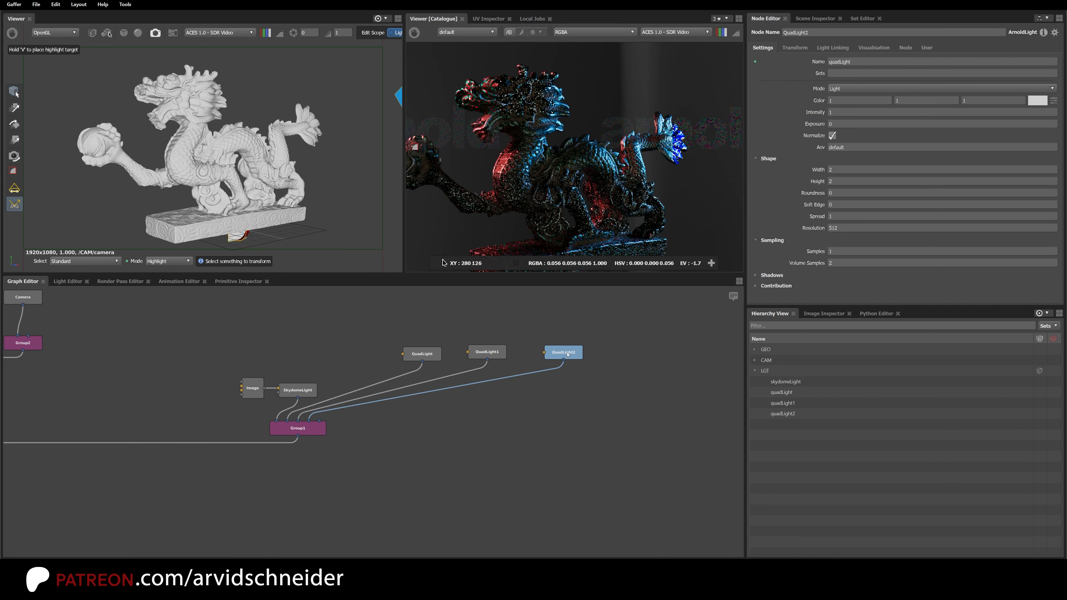
drag(567, 354, 568, 359)
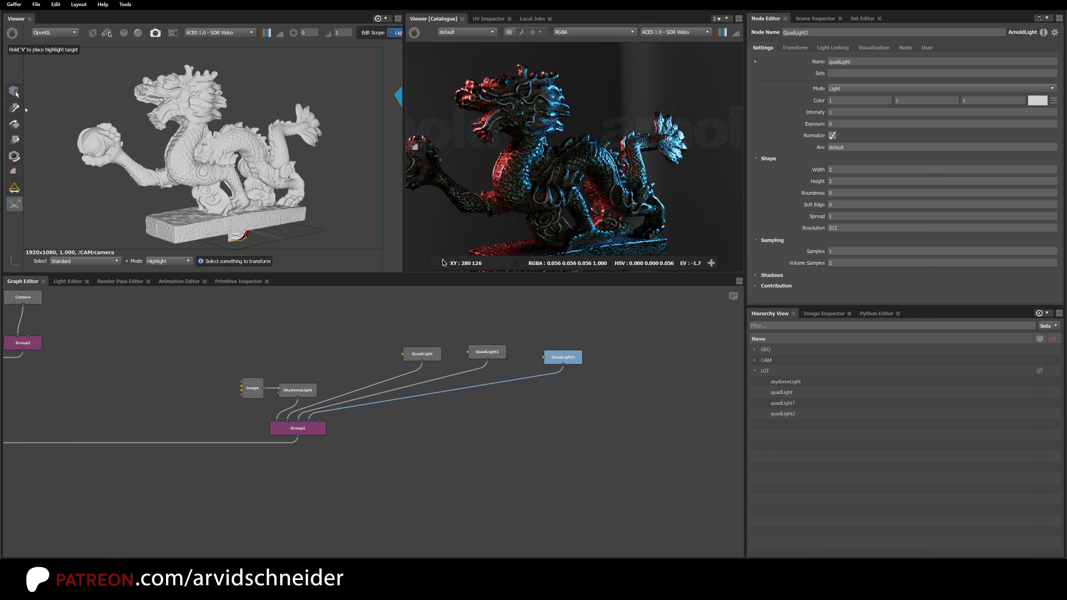
Change the light placement mode to Diffuse and aim quadLight2 at the back of the dragon's head.
click(170, 261)
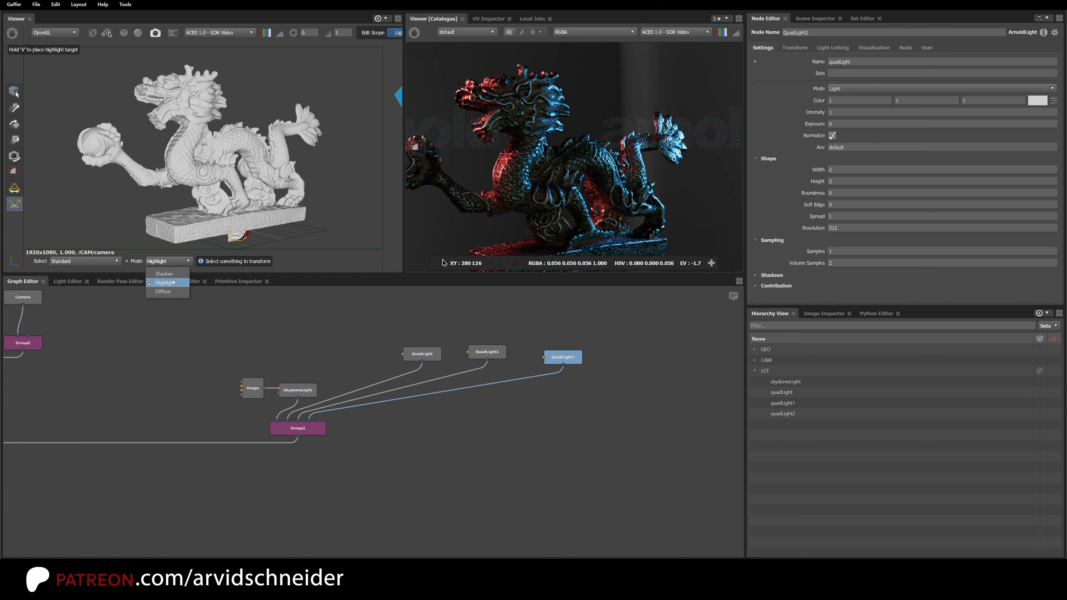
click(164, 291)
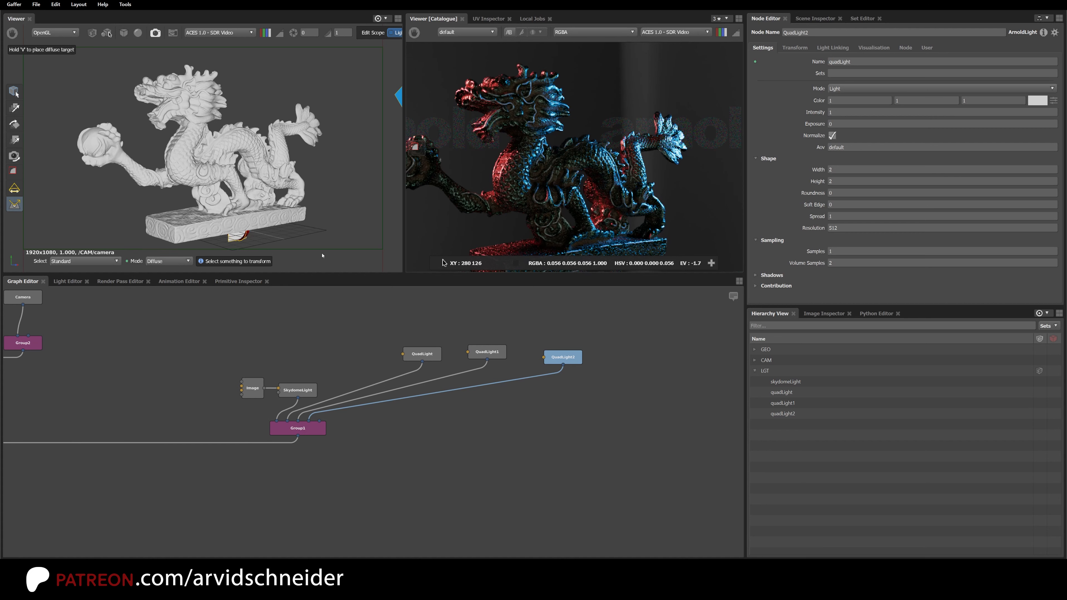
click(795, 414)
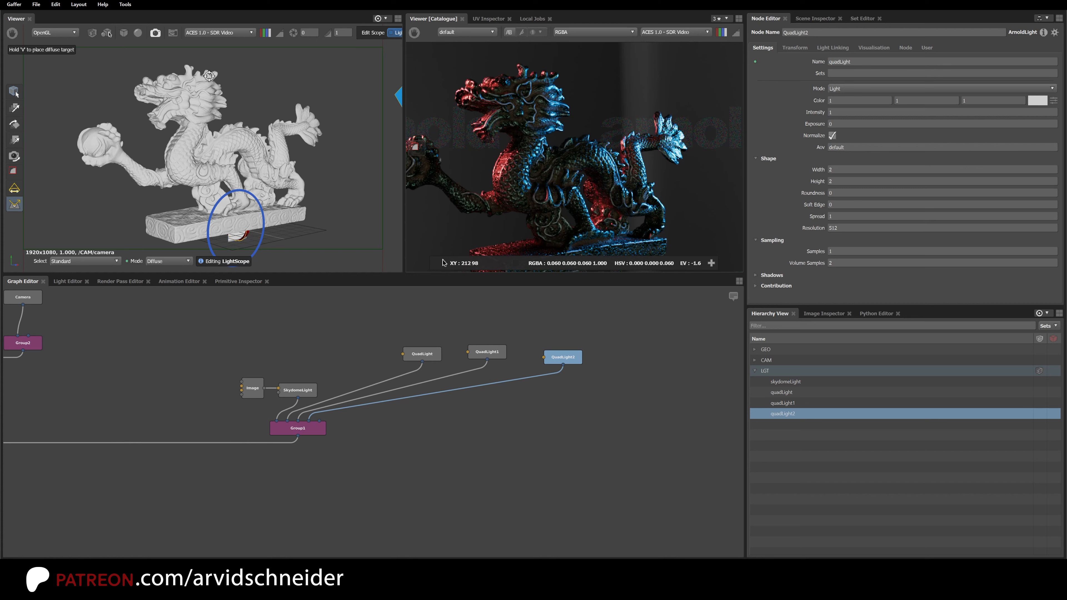
click(208, 82)
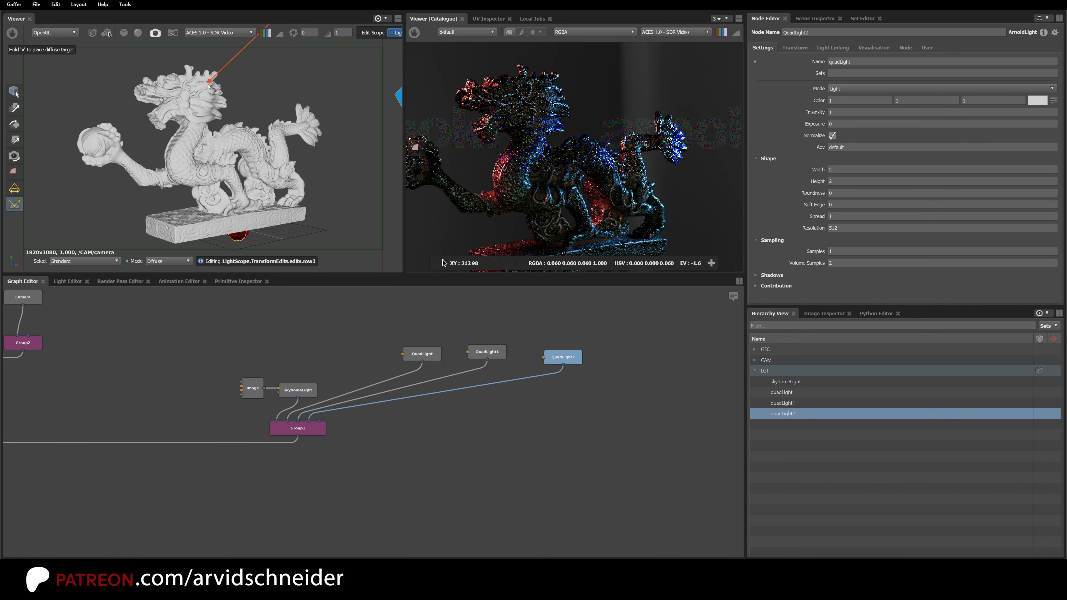
Inspect the light placement in Perspective view and look through quadLight2 at the dragon.
click(155, 33)
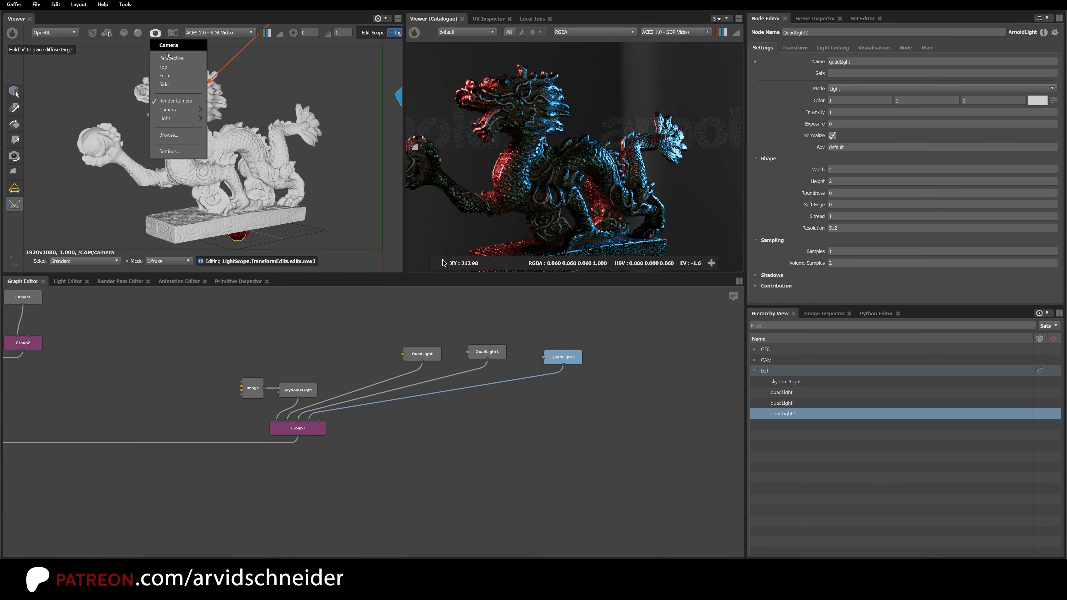
click(169, 57)
alt+drag(222, 120, 167, 41)
click(156, 33)
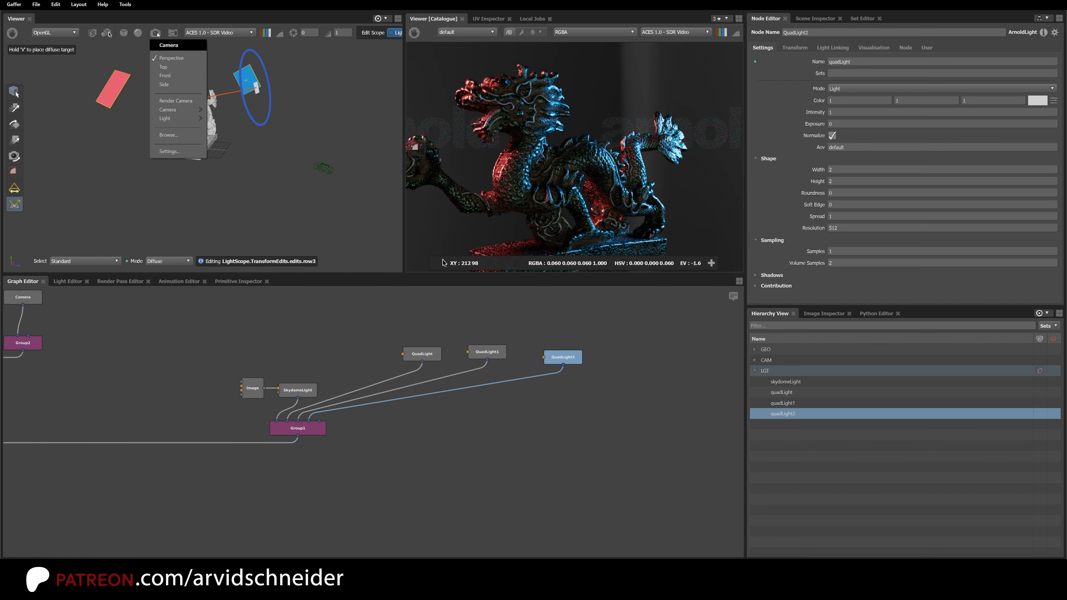
mouse_move(176, 118)
click(252, 138)
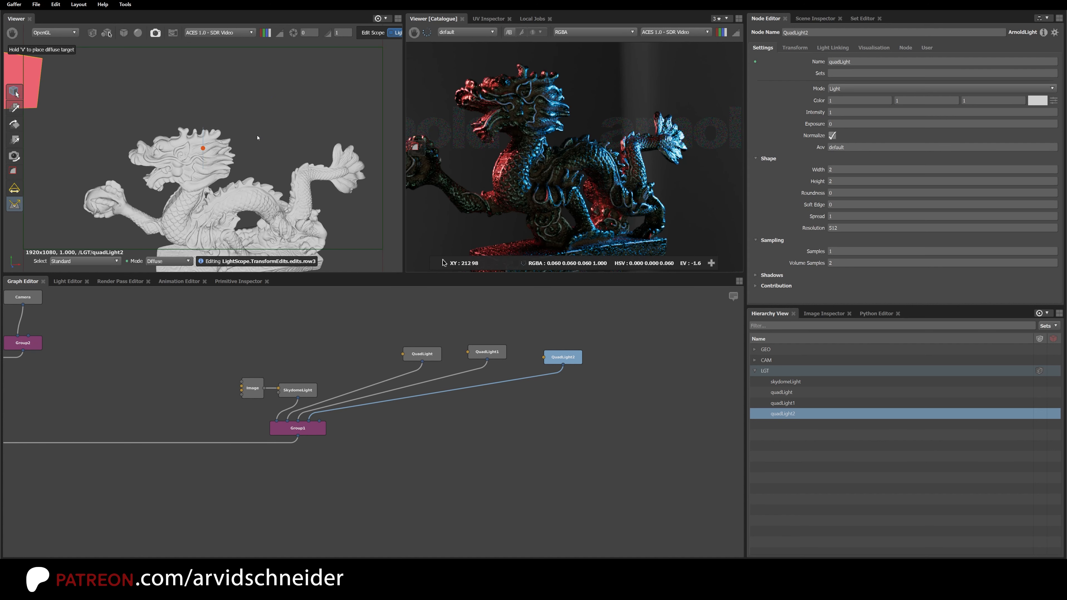
Swing quadLight2 high above the dragon by orbiting and framing its own view with the Camera Tool, and return to Perspective.
click(14, 155)
alt+drag(216, 158, 213, 64)
click(212, 64)
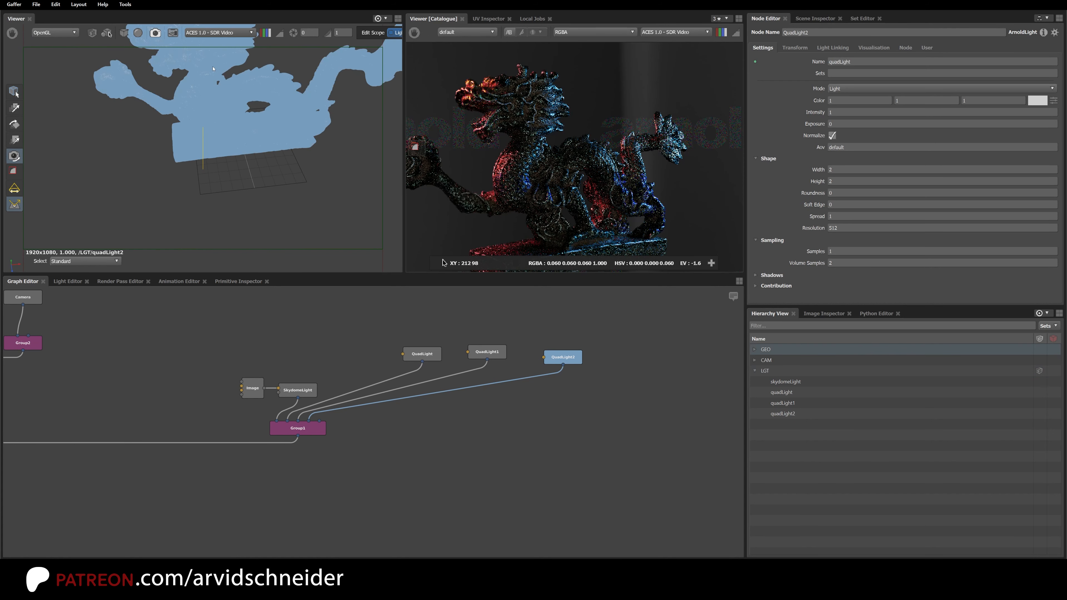
key(f)
click(245, 103)
alt+drag(245, 104, 183, 126)
scroll(132, 181, down, 5)
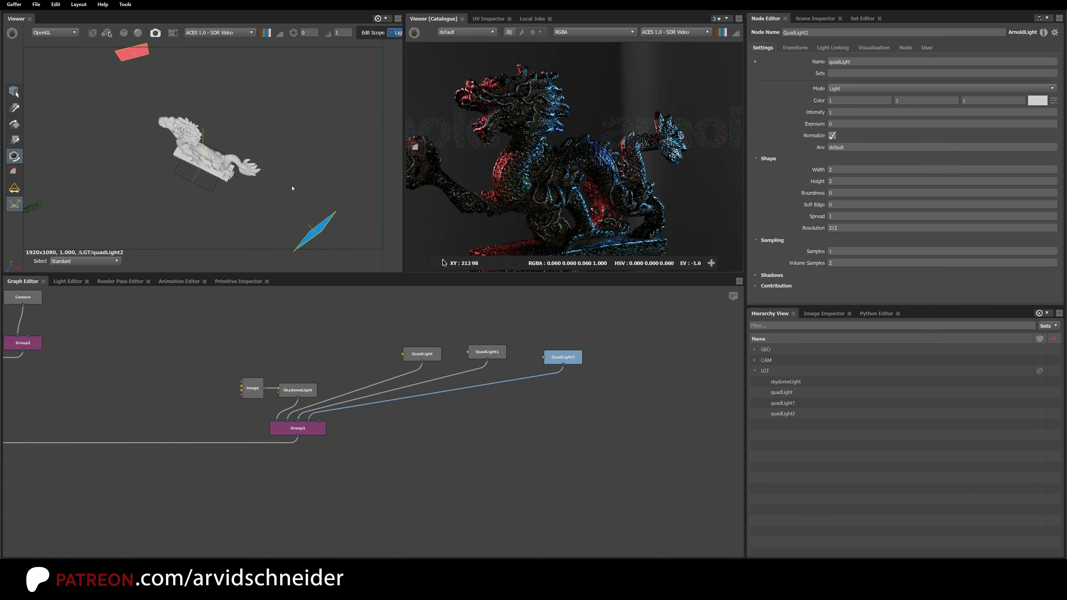
click(155, 34)
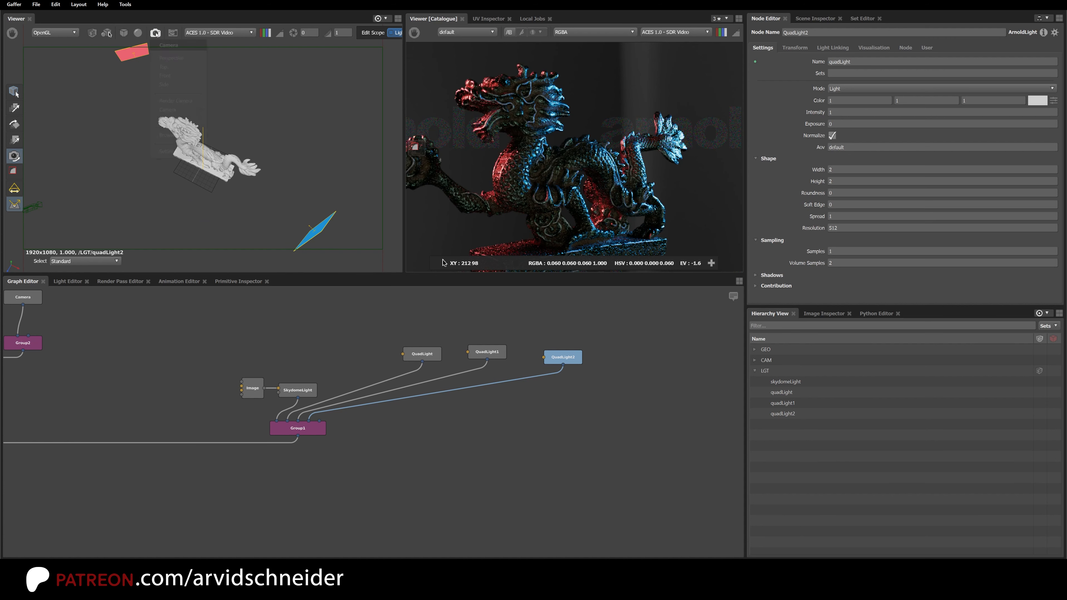
click(169, 59)
Select the overhead quadLight2 and scale it up along its X and Y axes into a large panel above the dragon.
alt+drag(266, 124, 222, 116)
alt+middle_drag(222, 116, 197, 208)
scroll(197, 208, down, 3)
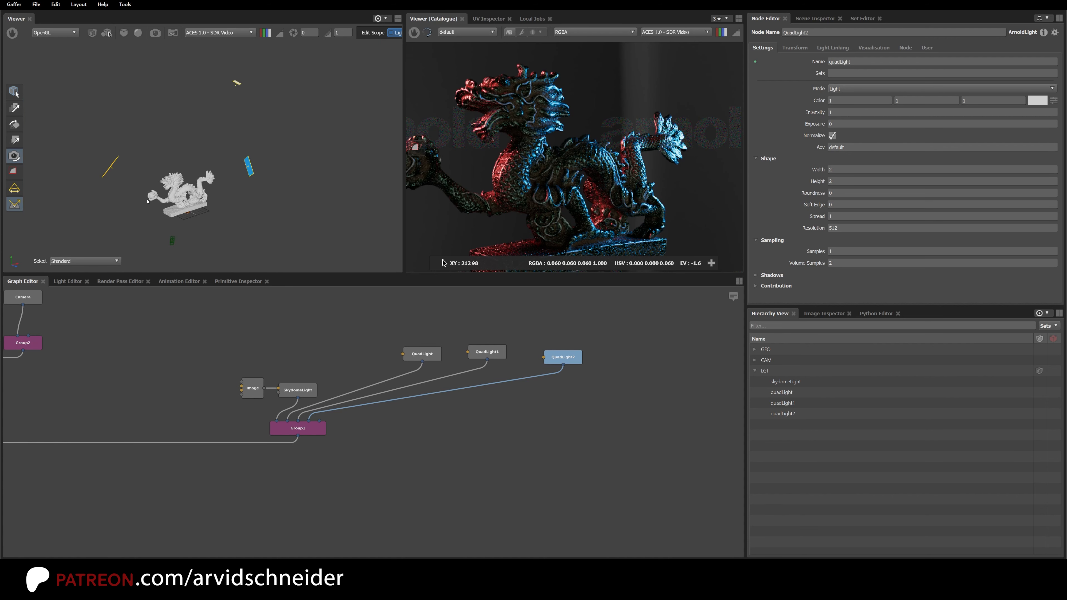
alt+drag(198, 208, 179, 204)
click(217, 88)
alt+drag(217, 88, 206, 89)
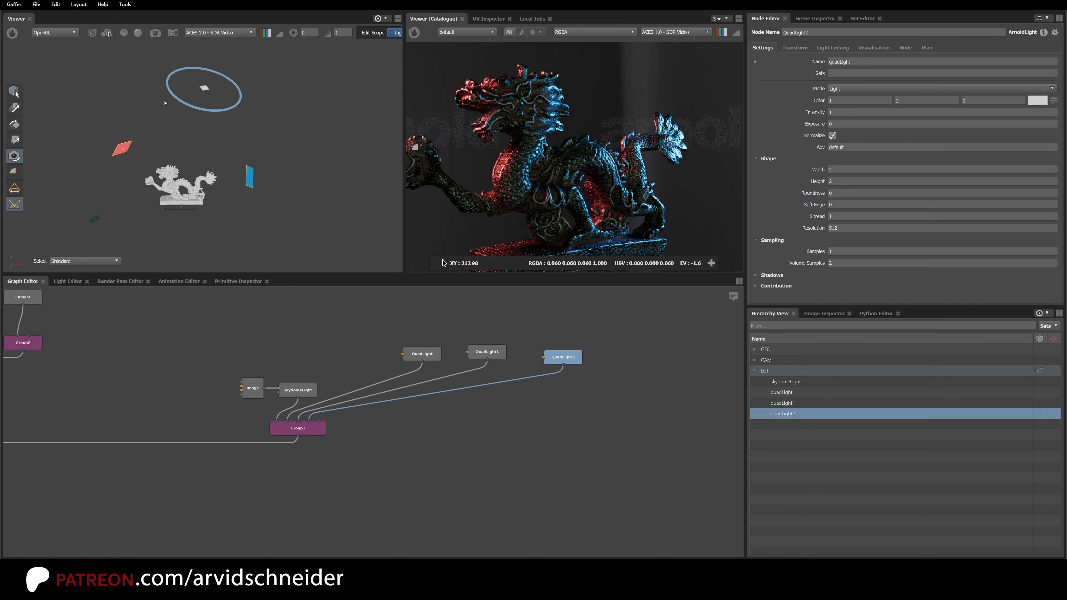
click(15, 113)
click(19, 110)
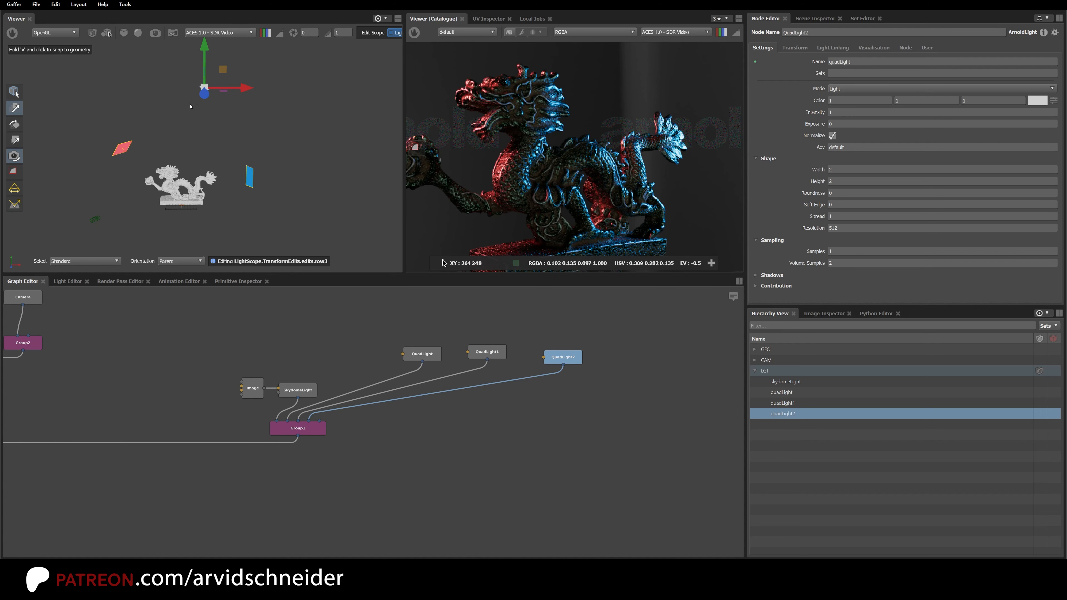
key(r)
drag(236, 86, 268, 73)
drag(190, 69, 172, 41)
alt+drag(184, 140, 235, 147)
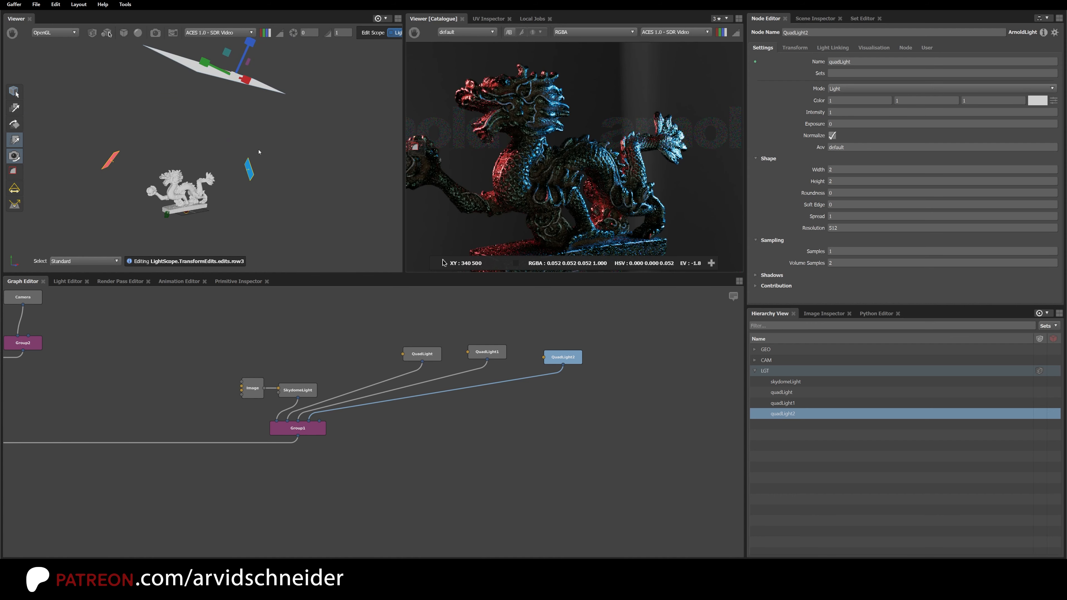
click(316, 192)
Set quadLight2's Exposure to 10 in the Light Editor and raise it further to 13.1.
click(91, 282)
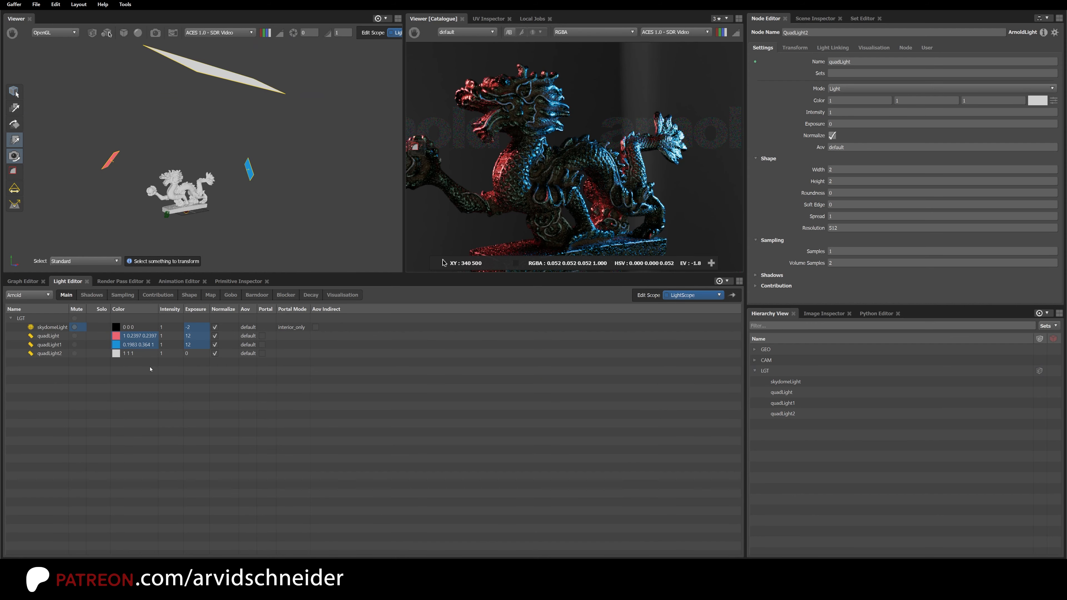
double_click(189, 354)
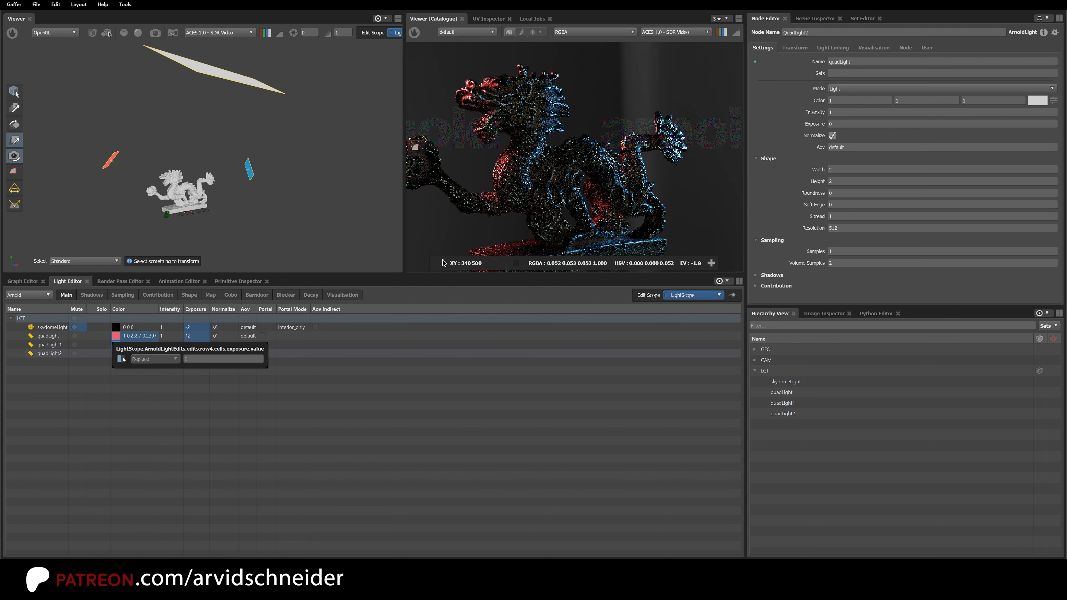
text(10)
key(Return)
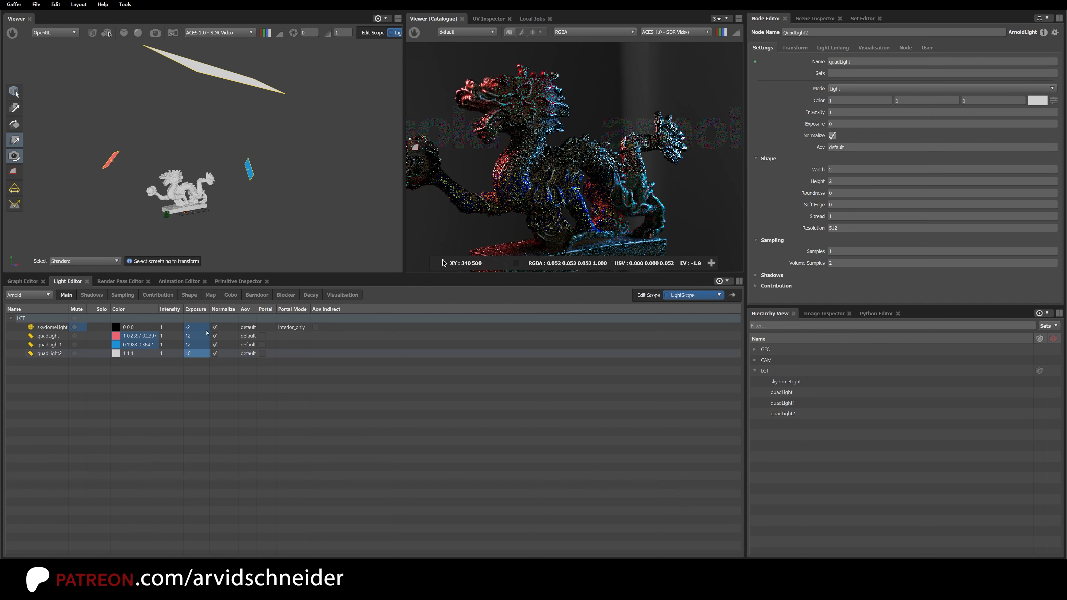
double_click(195, 353)
text(12.1)
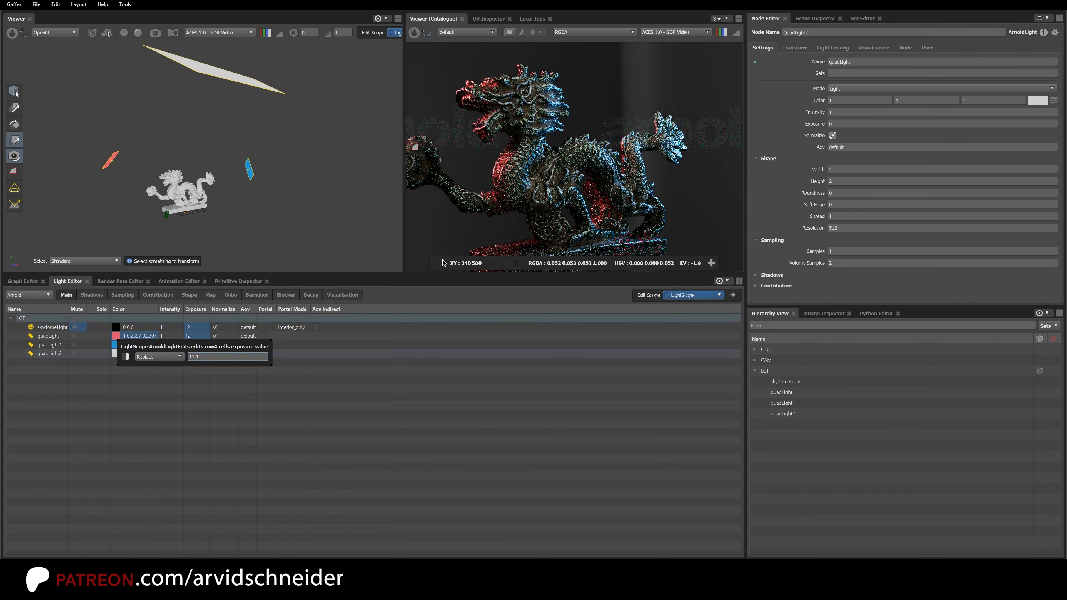
key(Up)
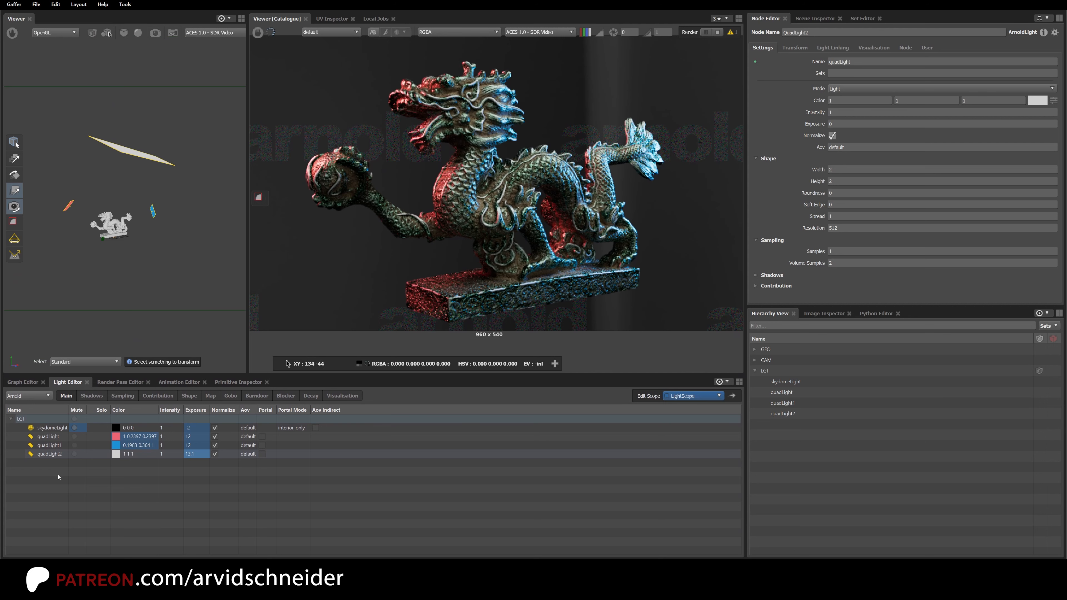
Solo quadLight1, quadLight2 and quadLight to examine their separate contributions, and clear all solos again.
click(94, 446)
double_click(94, 446)
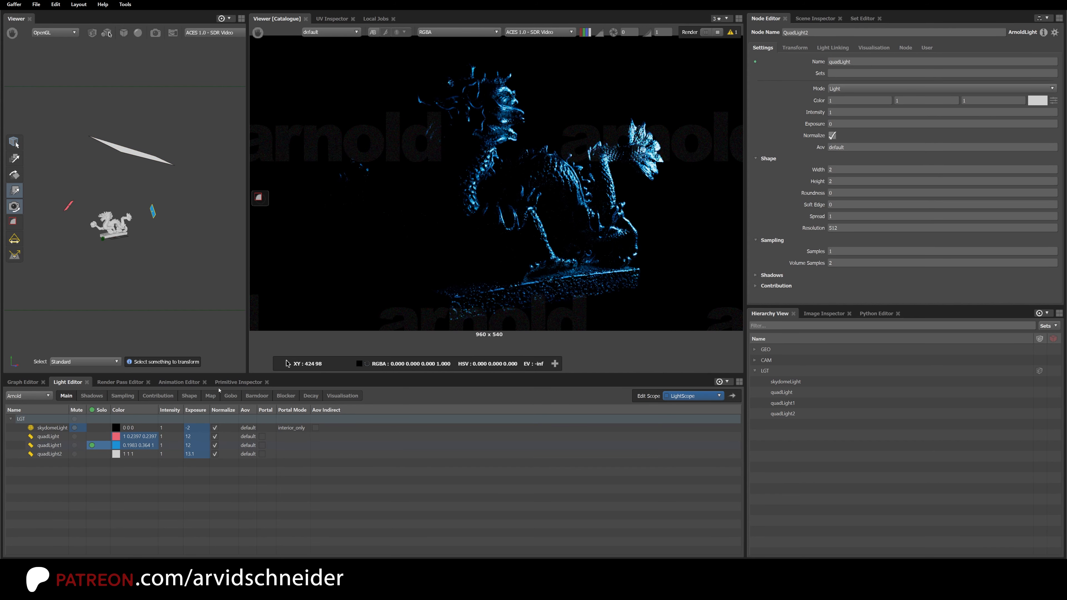
double_click(93, 457)
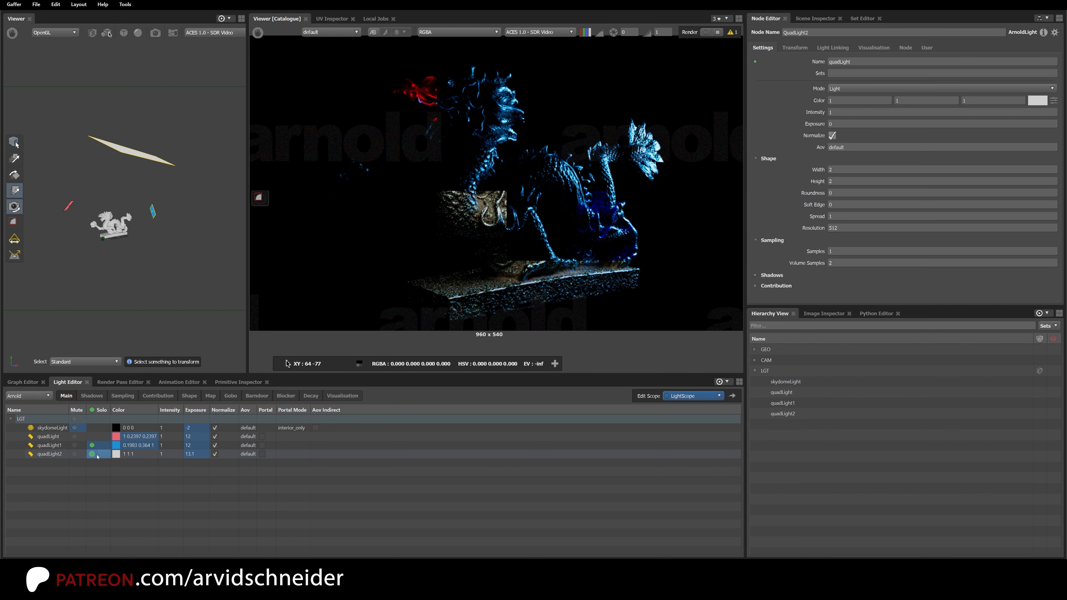
key(ctrl+z)
key(ctrl+z)
key(ctrl+z)
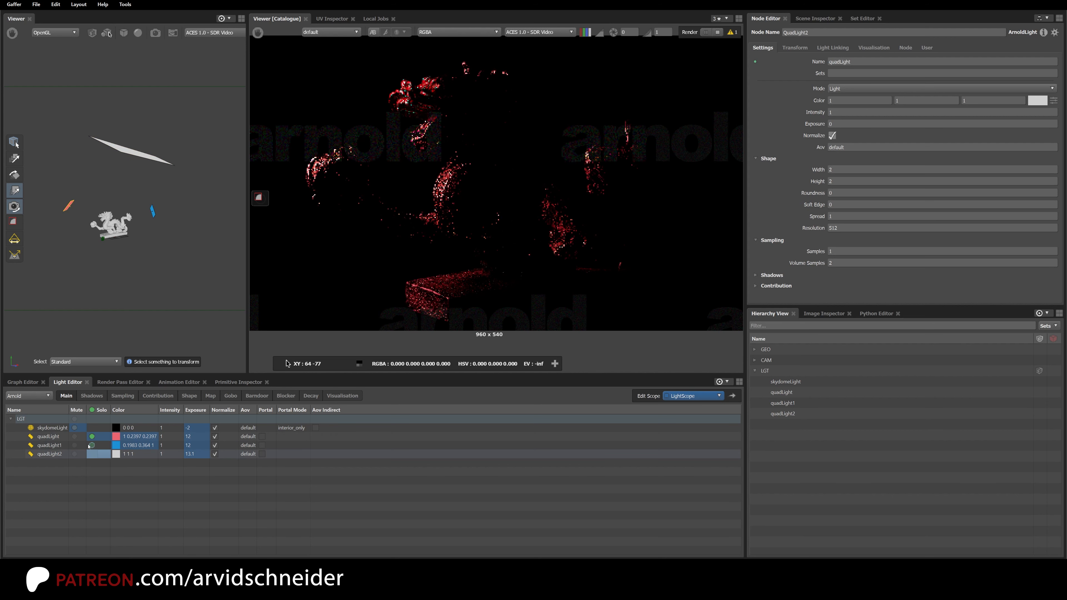
double_click(92, 437)
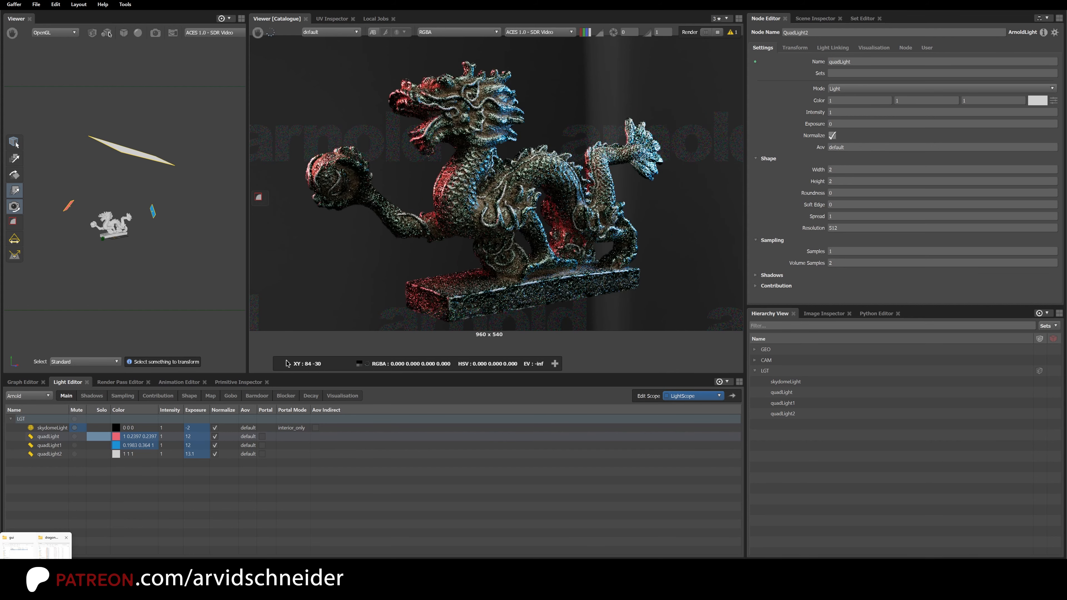
Return to the node graph and clear the node selection.
click(17, 382)
click(448, 479)
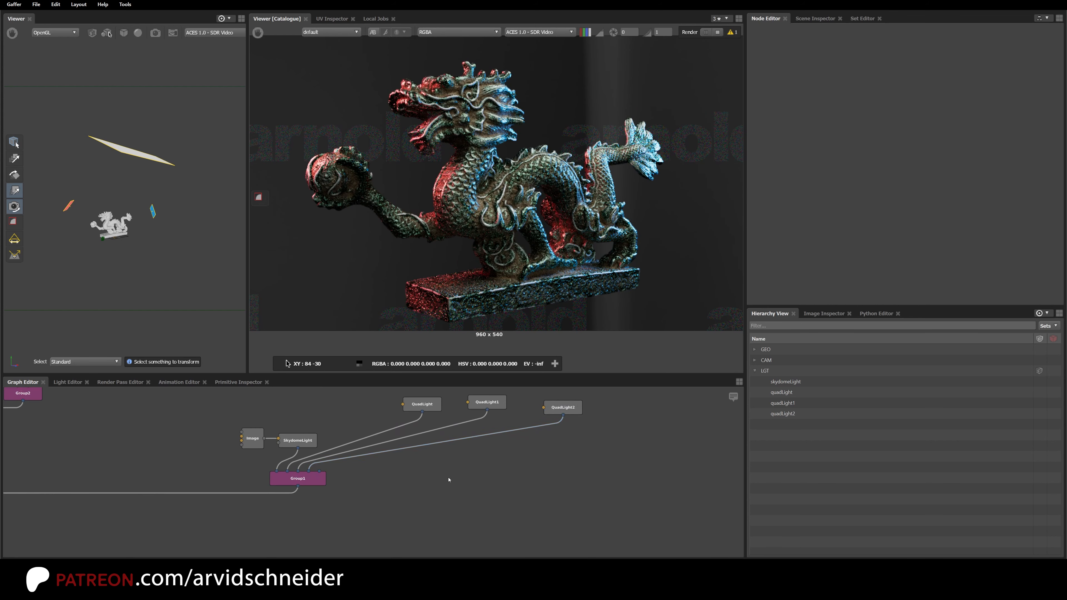